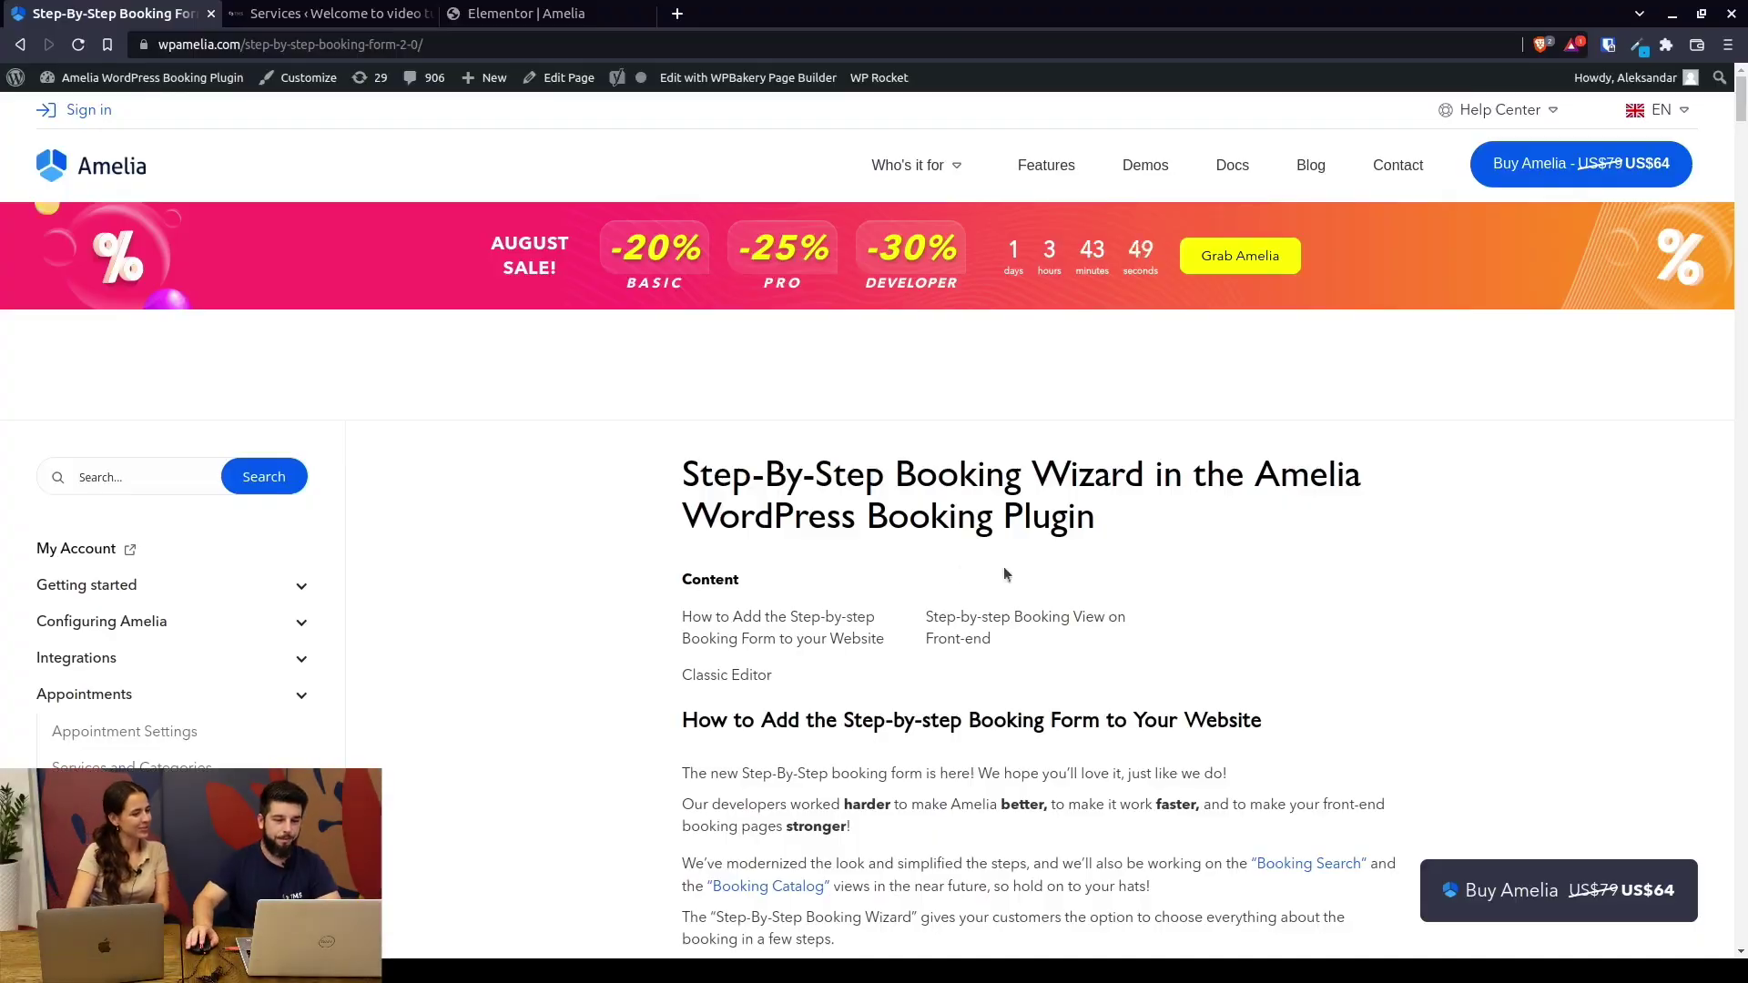
Scroll the article to the [ameliastepbooking] variants for category, service, employee, location and packages
{"action": "scroll", "coordinate": [1003, 566], "scroll_direction": "down", "scroll_amount": 2}
{"action": "scroll", "coordinate": [520, 360], "scroll_direction": "down", "scroll_amount": 4}
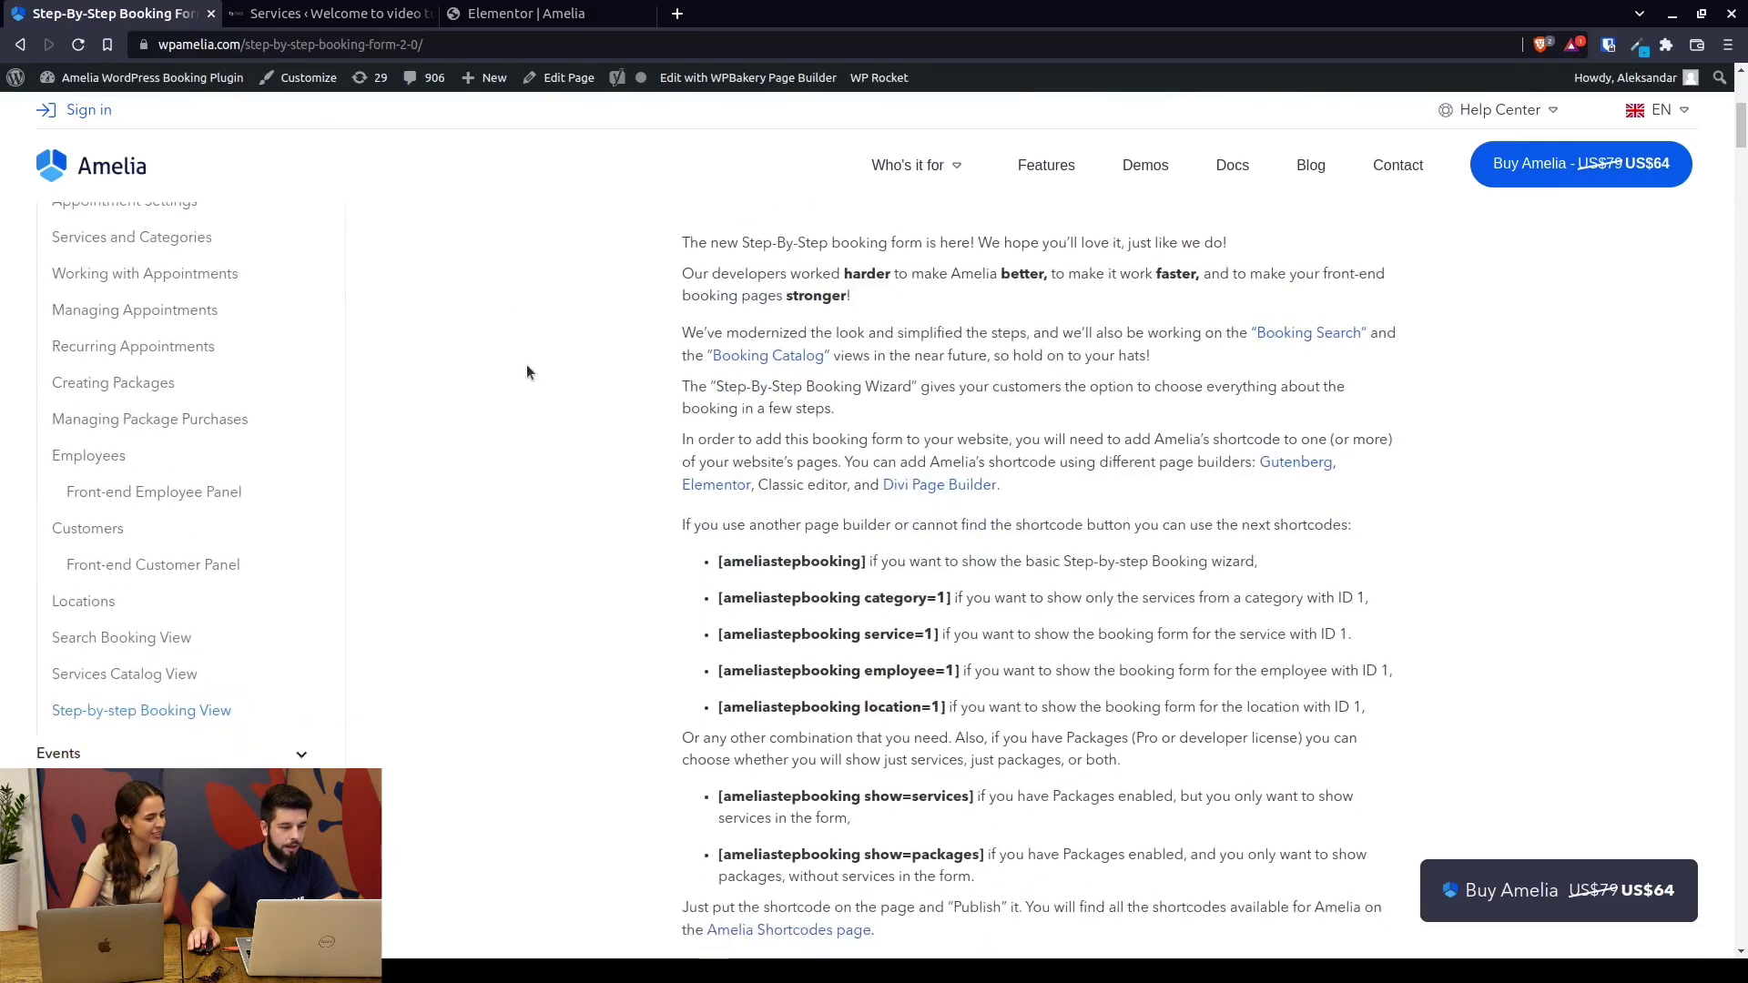
{"action": "scroll", "coordinate": [524, 369], "scroll_direction": "up", "scroll_amount": 3}
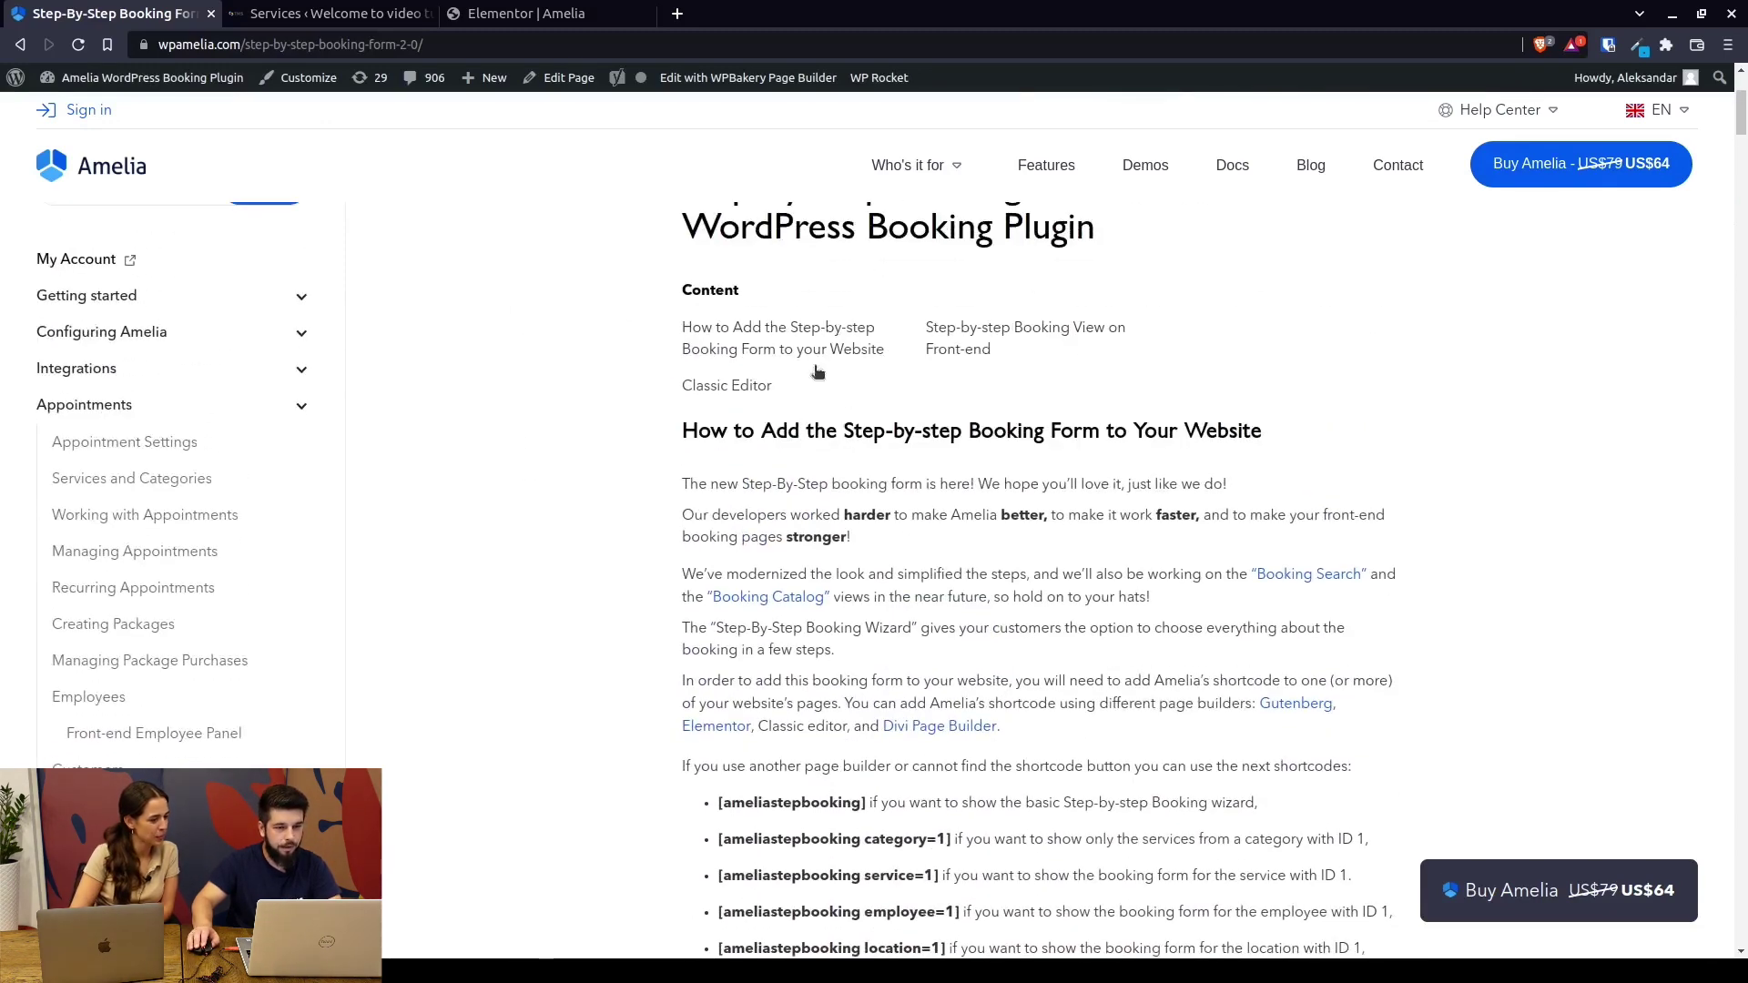
{"action": "scroll", "coordinate": [816, 371], "scroll_direction": "up", "scroll_amount": 2}
{"action": "scroll", "coordinate": [866, 376], "scroll_direction": "down", "scroll_amount": 4}
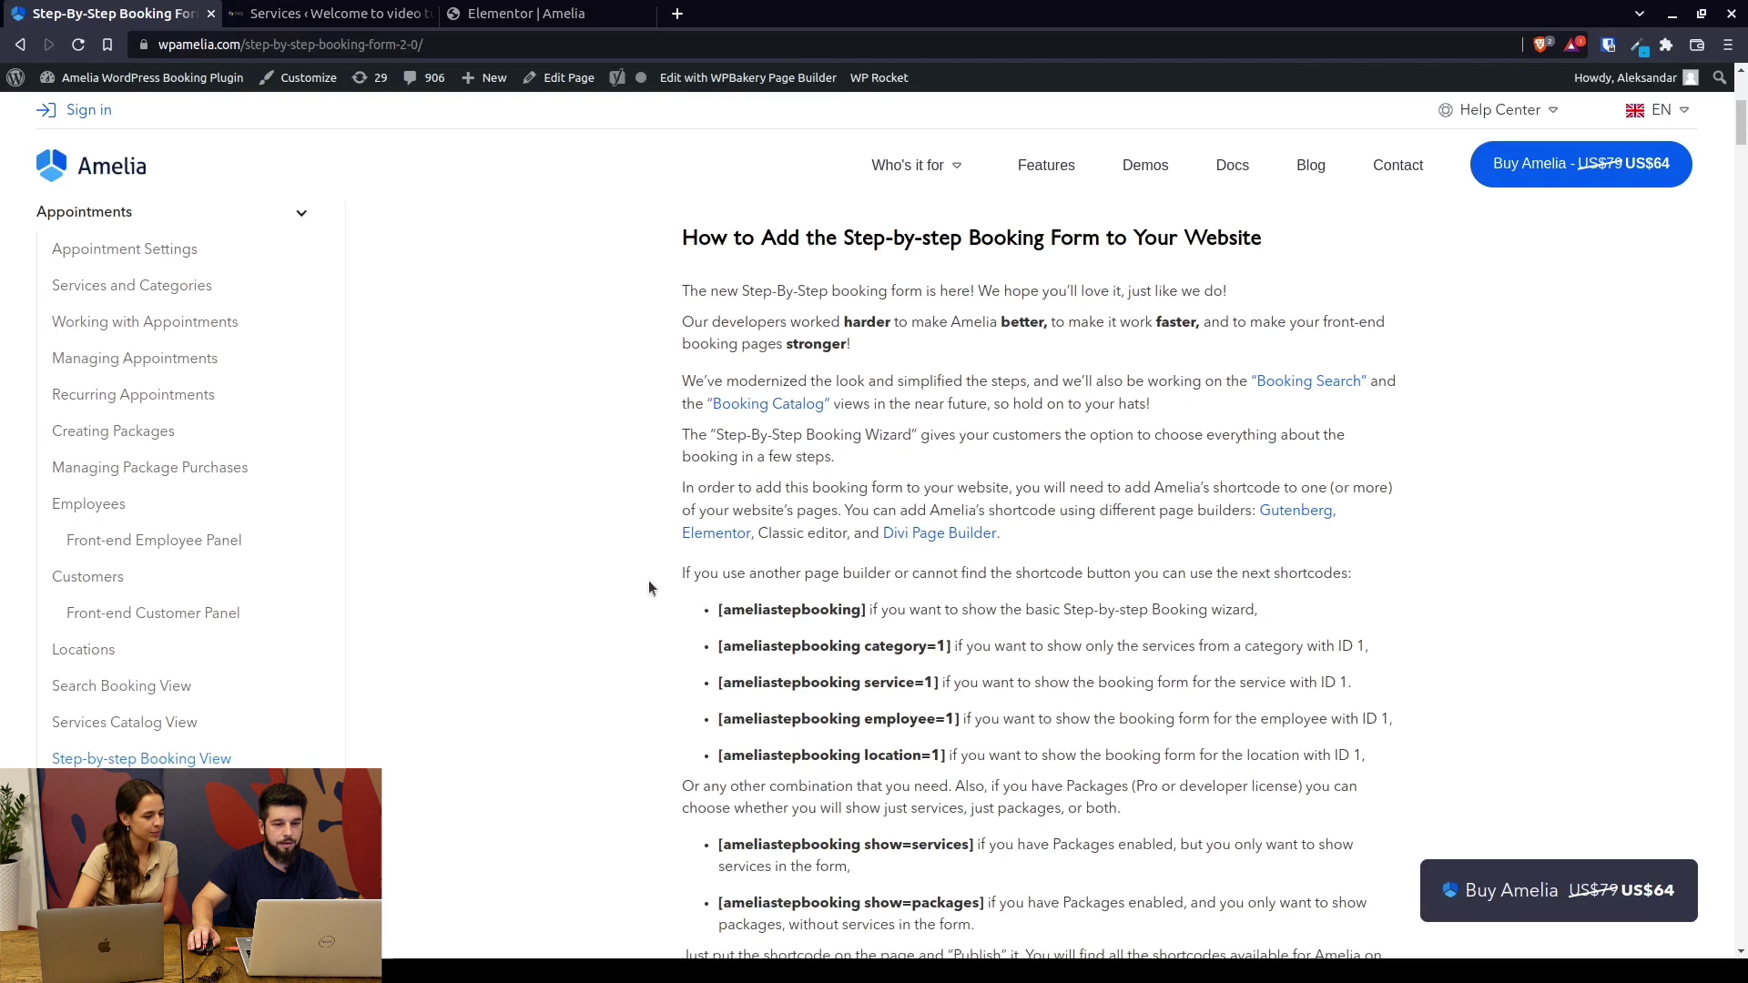
{"action": "scroll", "coordinate": [650, 587], "scroll_direction": "up", "scroll_amount": 1}
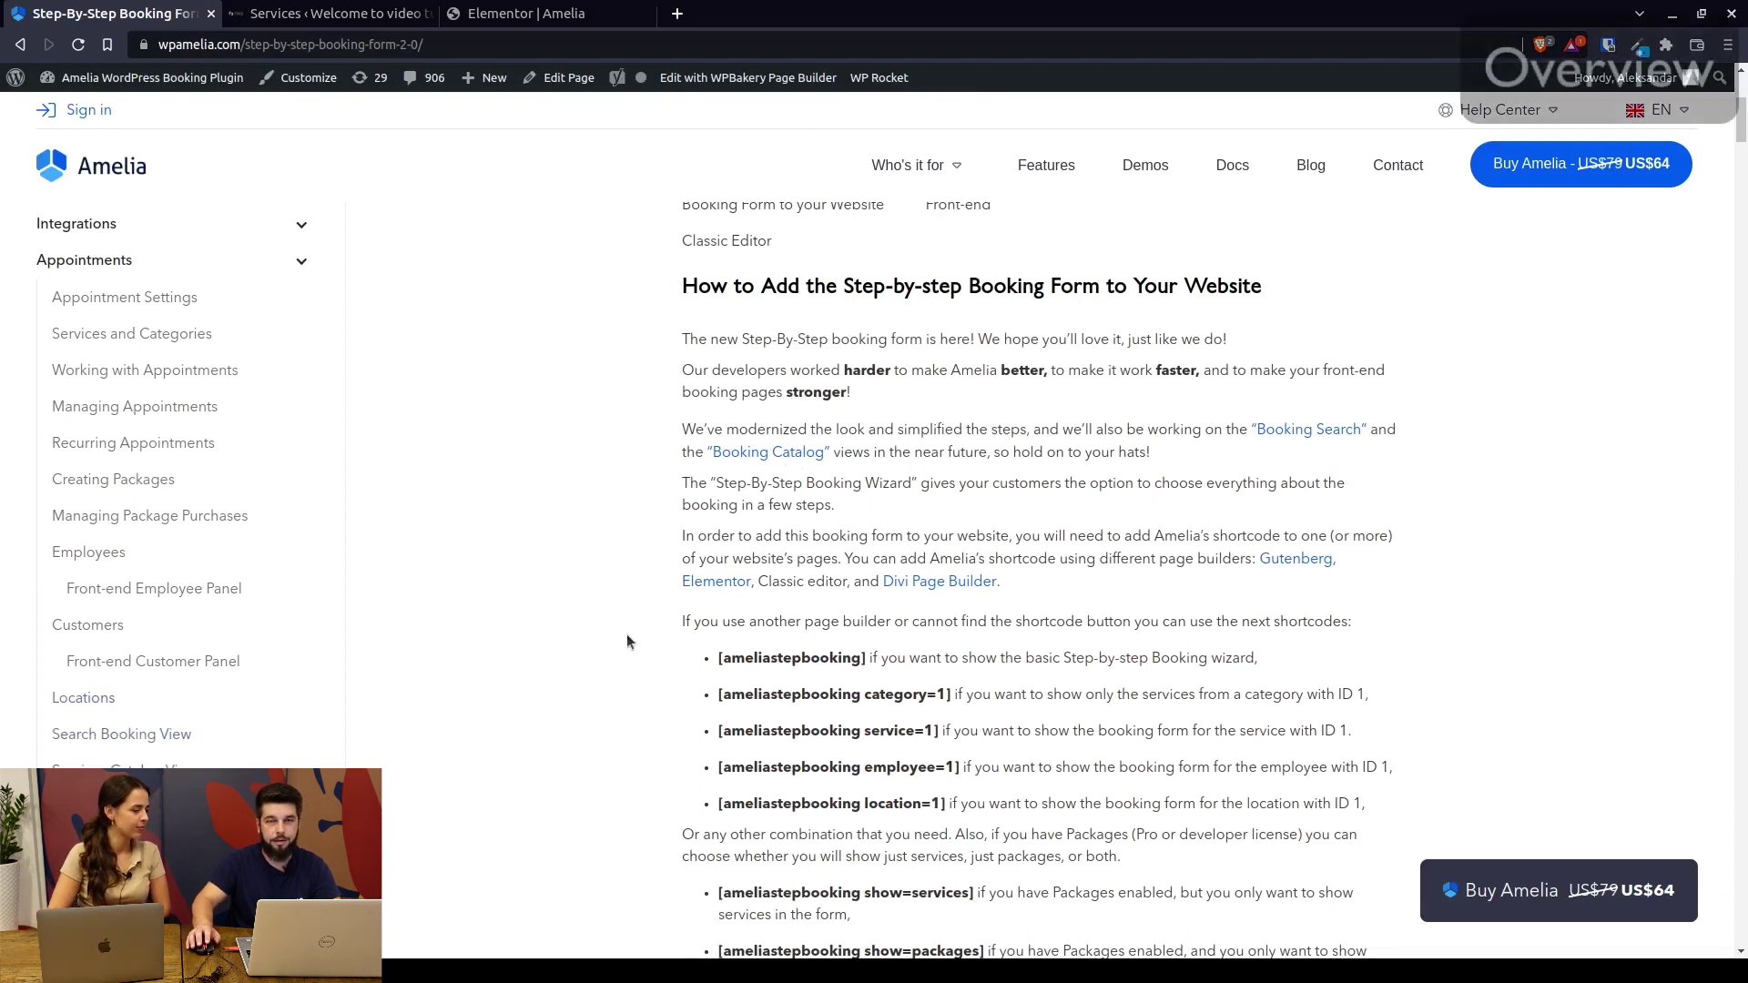
{"action": "scroll", "coordinate": [627, 641], "scroll_direction": "down", "scroll_amount": 1}
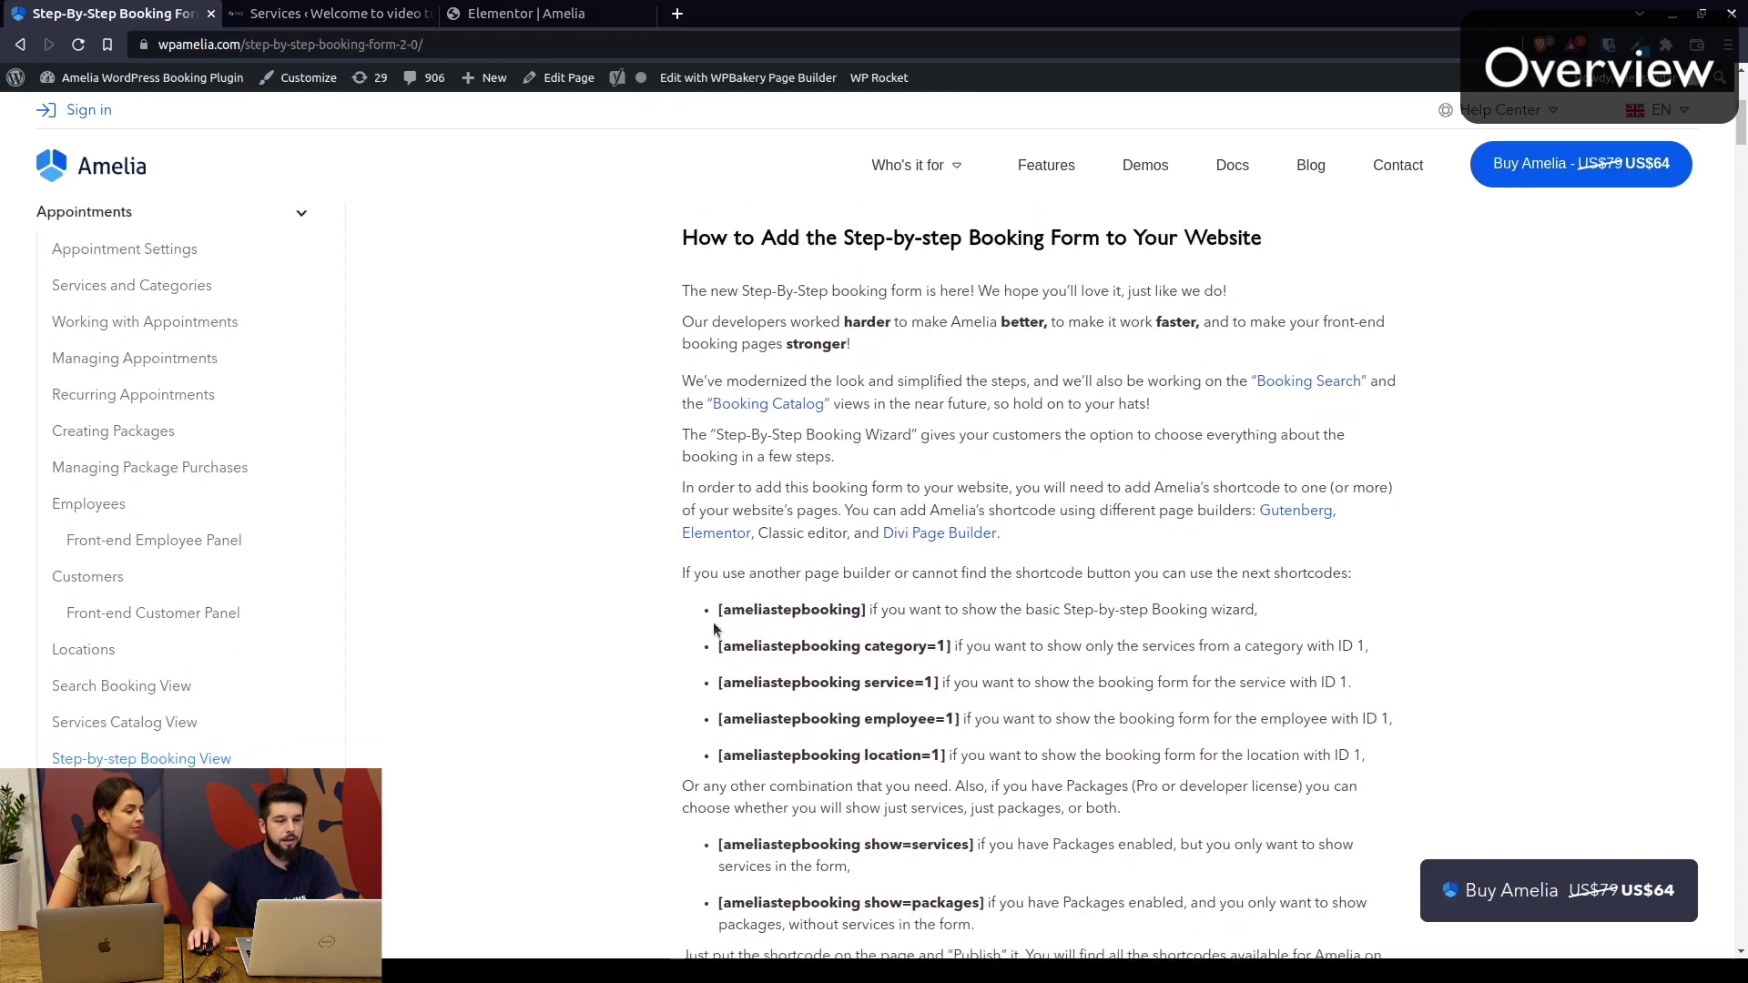
Check the Amelia services and employees lists, then select the Amelia Events widget in Elementor
{"action": "left_click", "coordinate": [328, 17]}
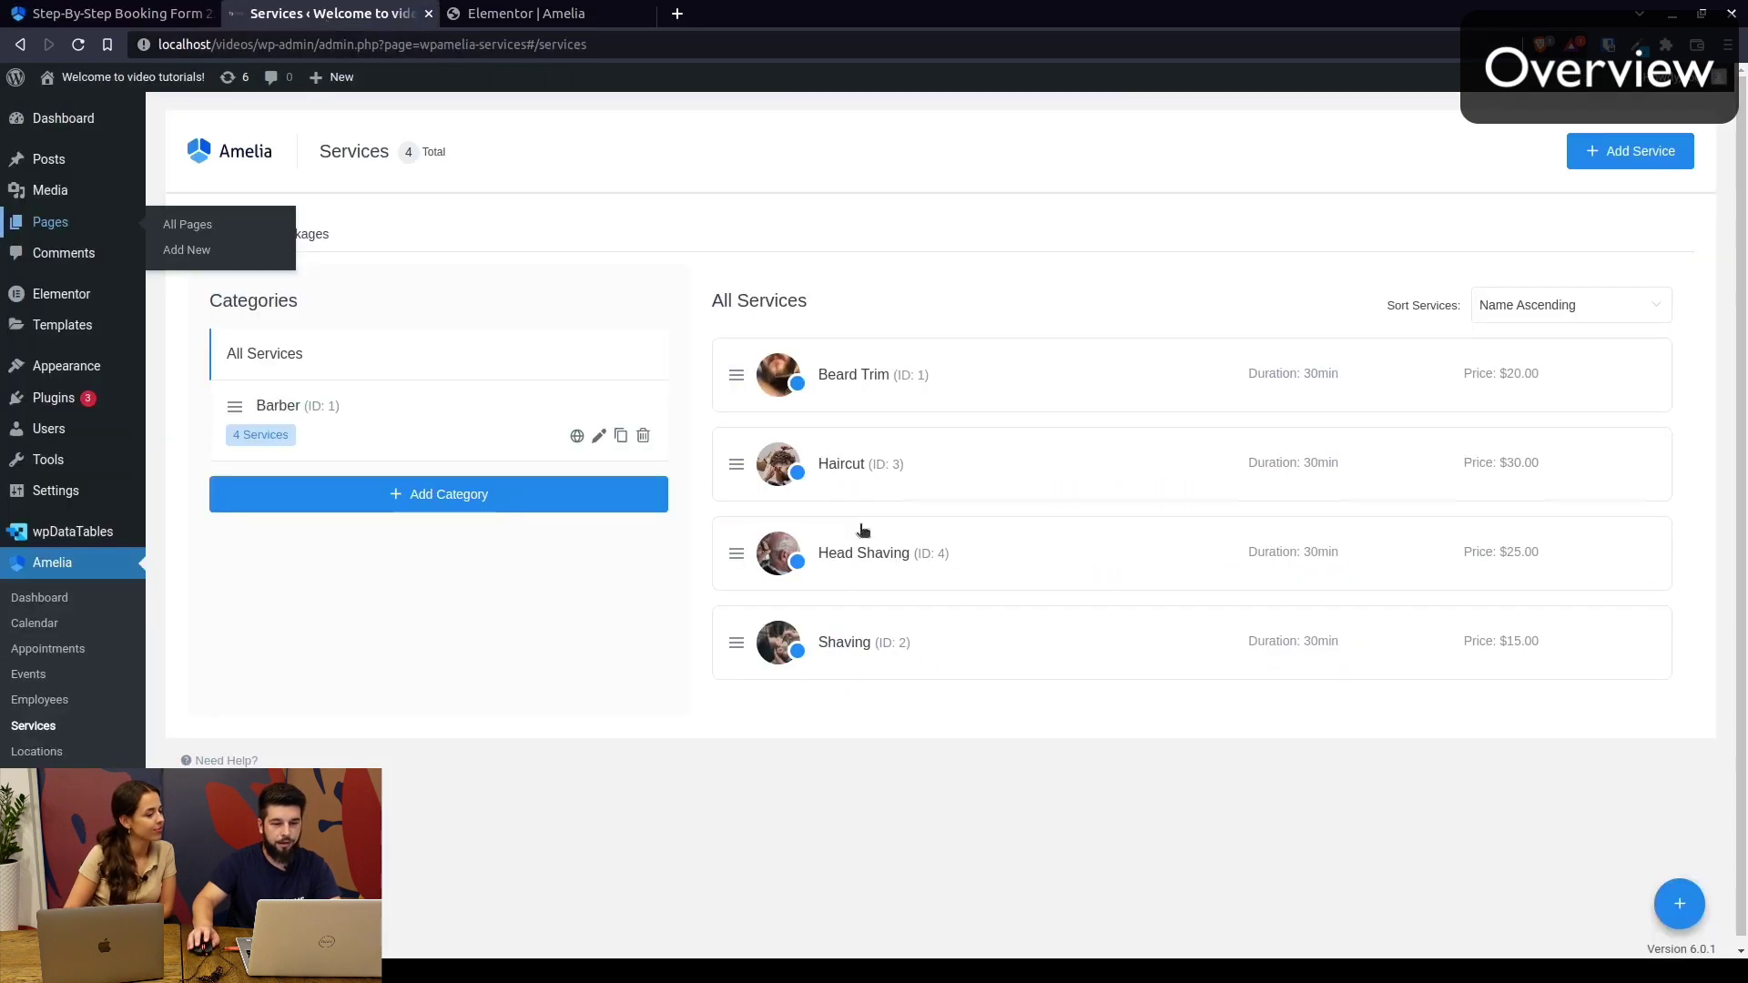
{"action": "left_click", "coordinate": [54, 702]}
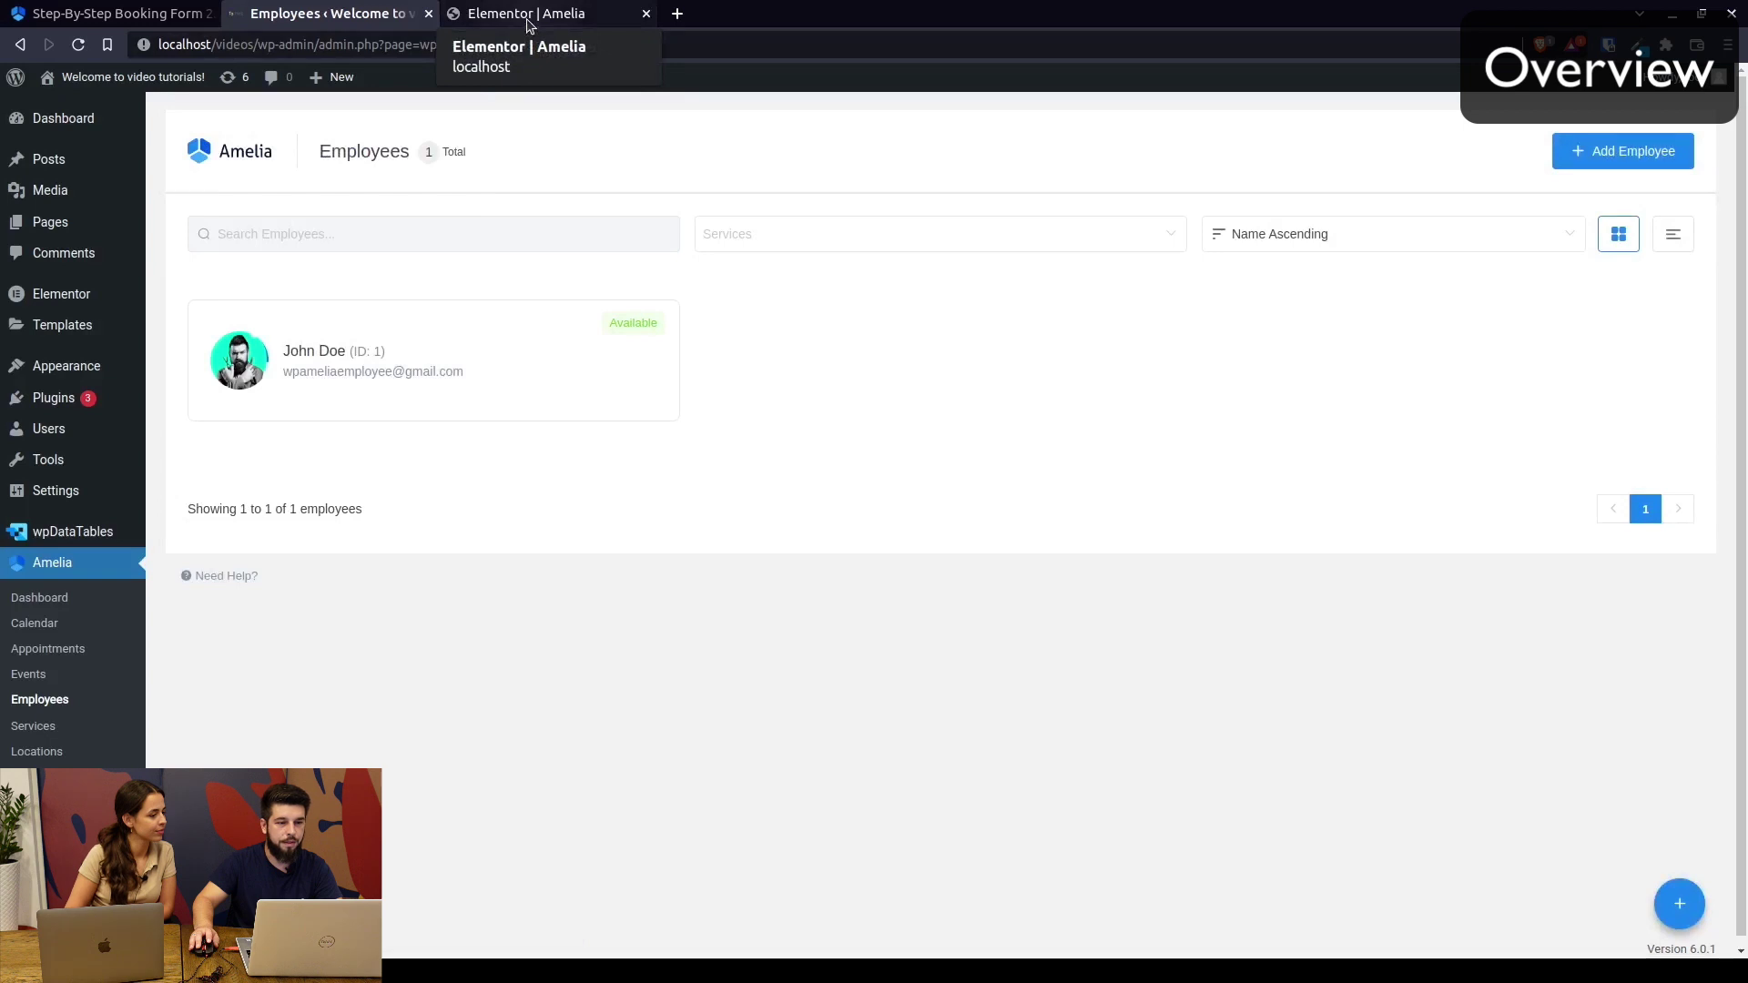
{"action": "left_click", "coordinate": [528, 18]}
{"action": "left_click", "coordinate": [546, 507]}
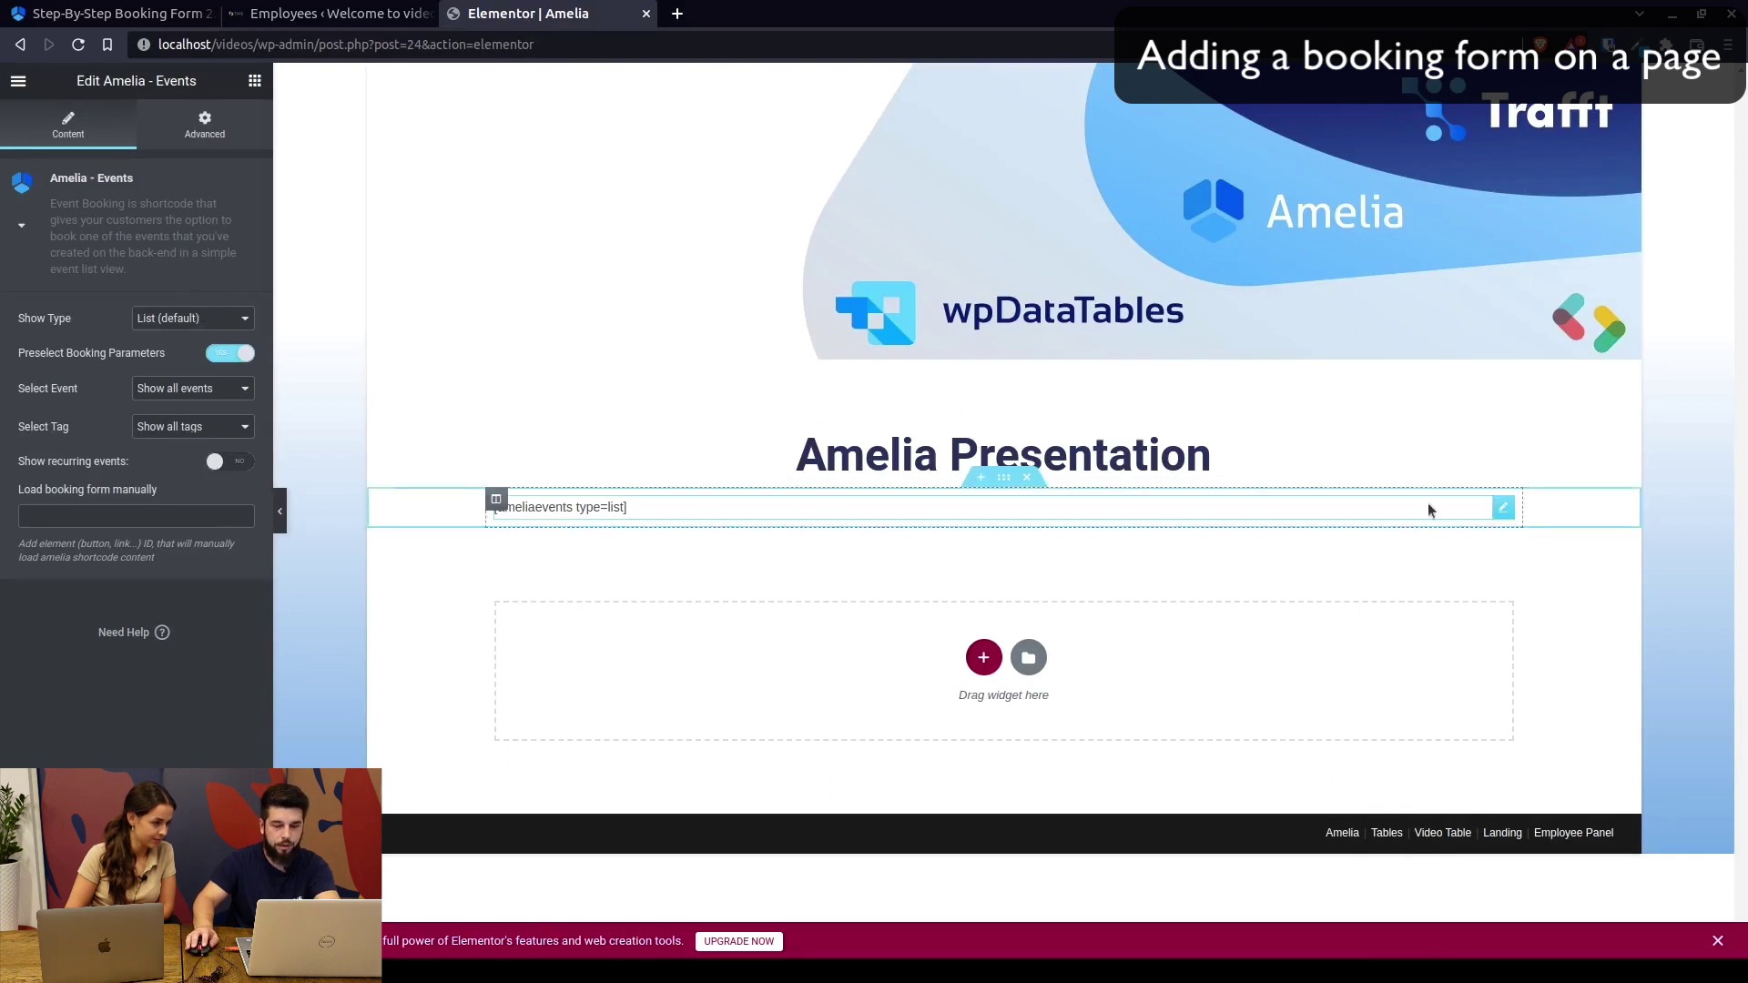
Replace the Amelia Events widget with 'Amelia - Step-By-Step Booking', found by searching 'am'
{"action": "key", "text": "Delete"}
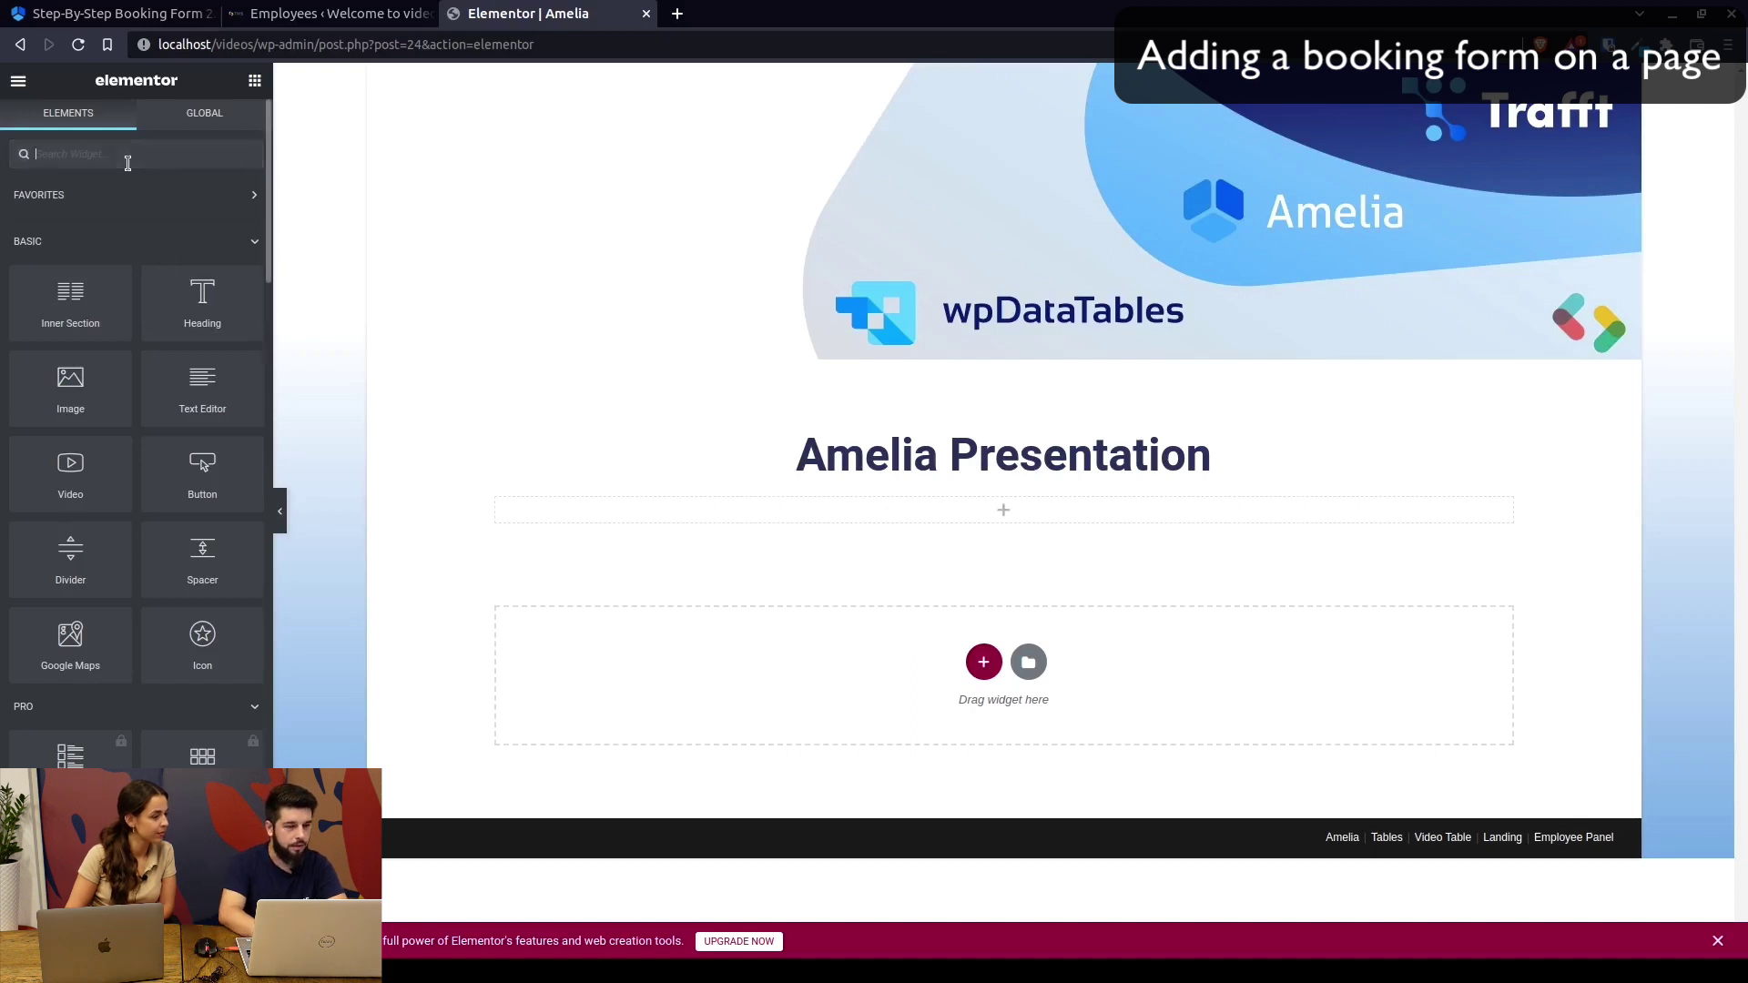
{"action": "type", "text": "am"}
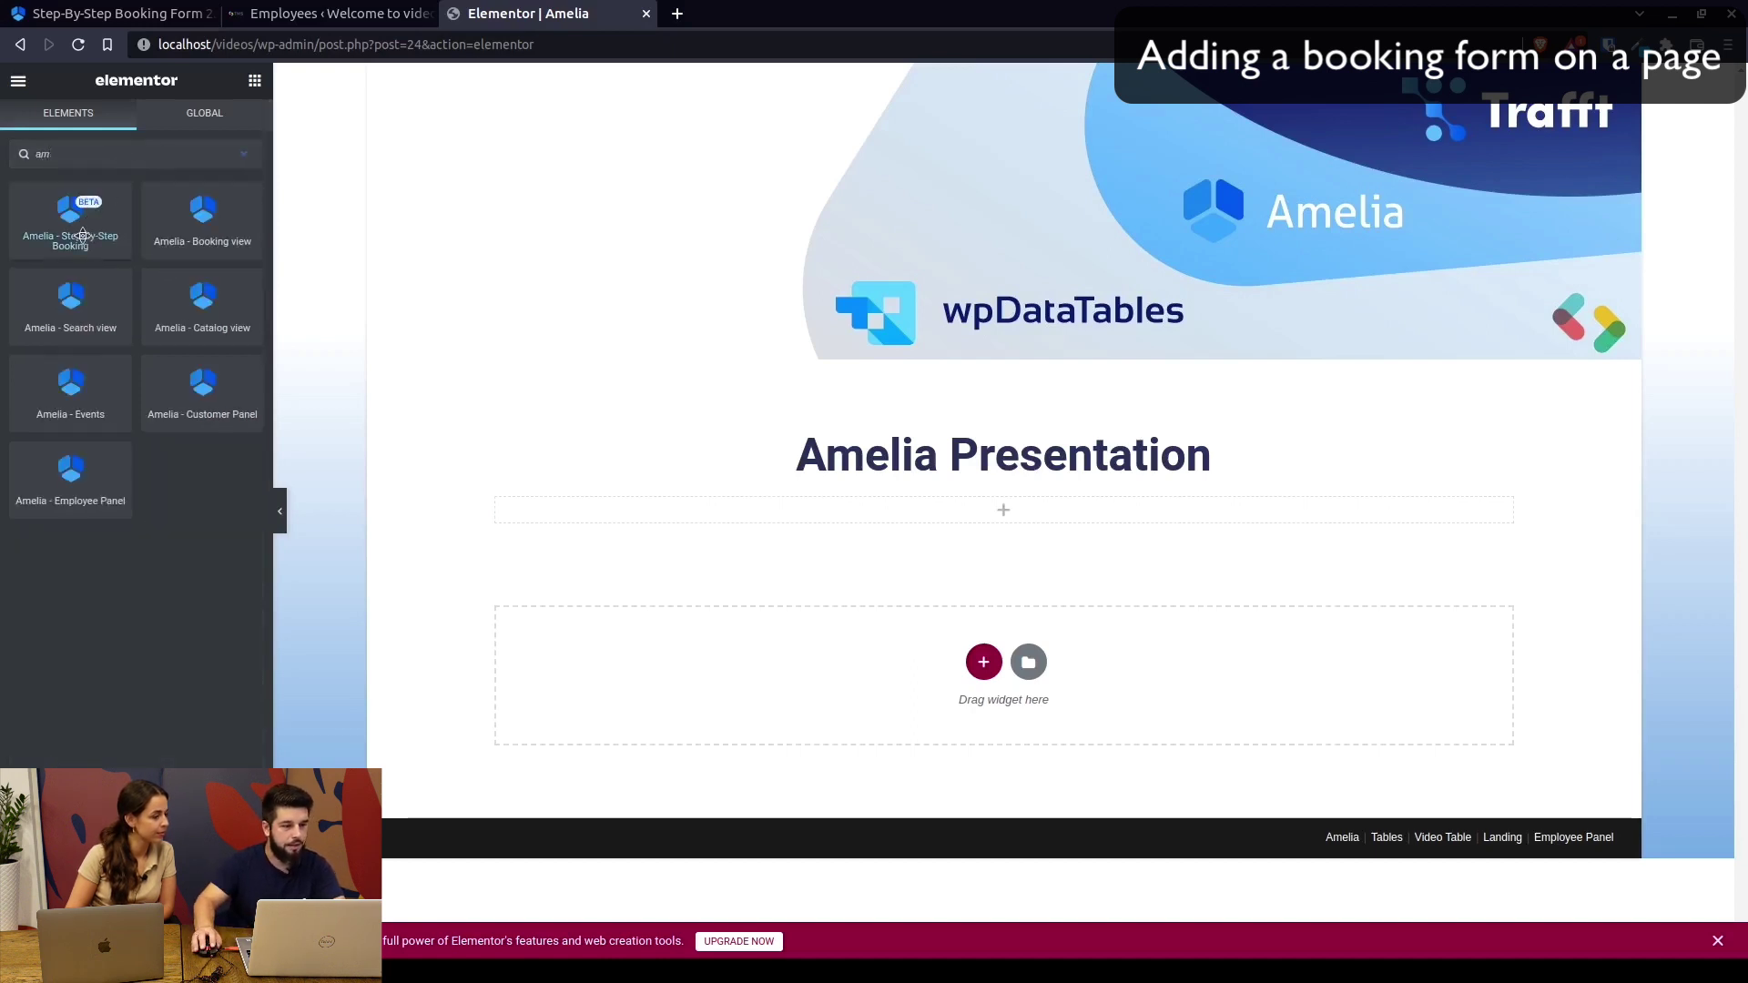
{"action": "left_click_drag", "start_coordinate": [76, 227], "coordinate": [929, 514]}
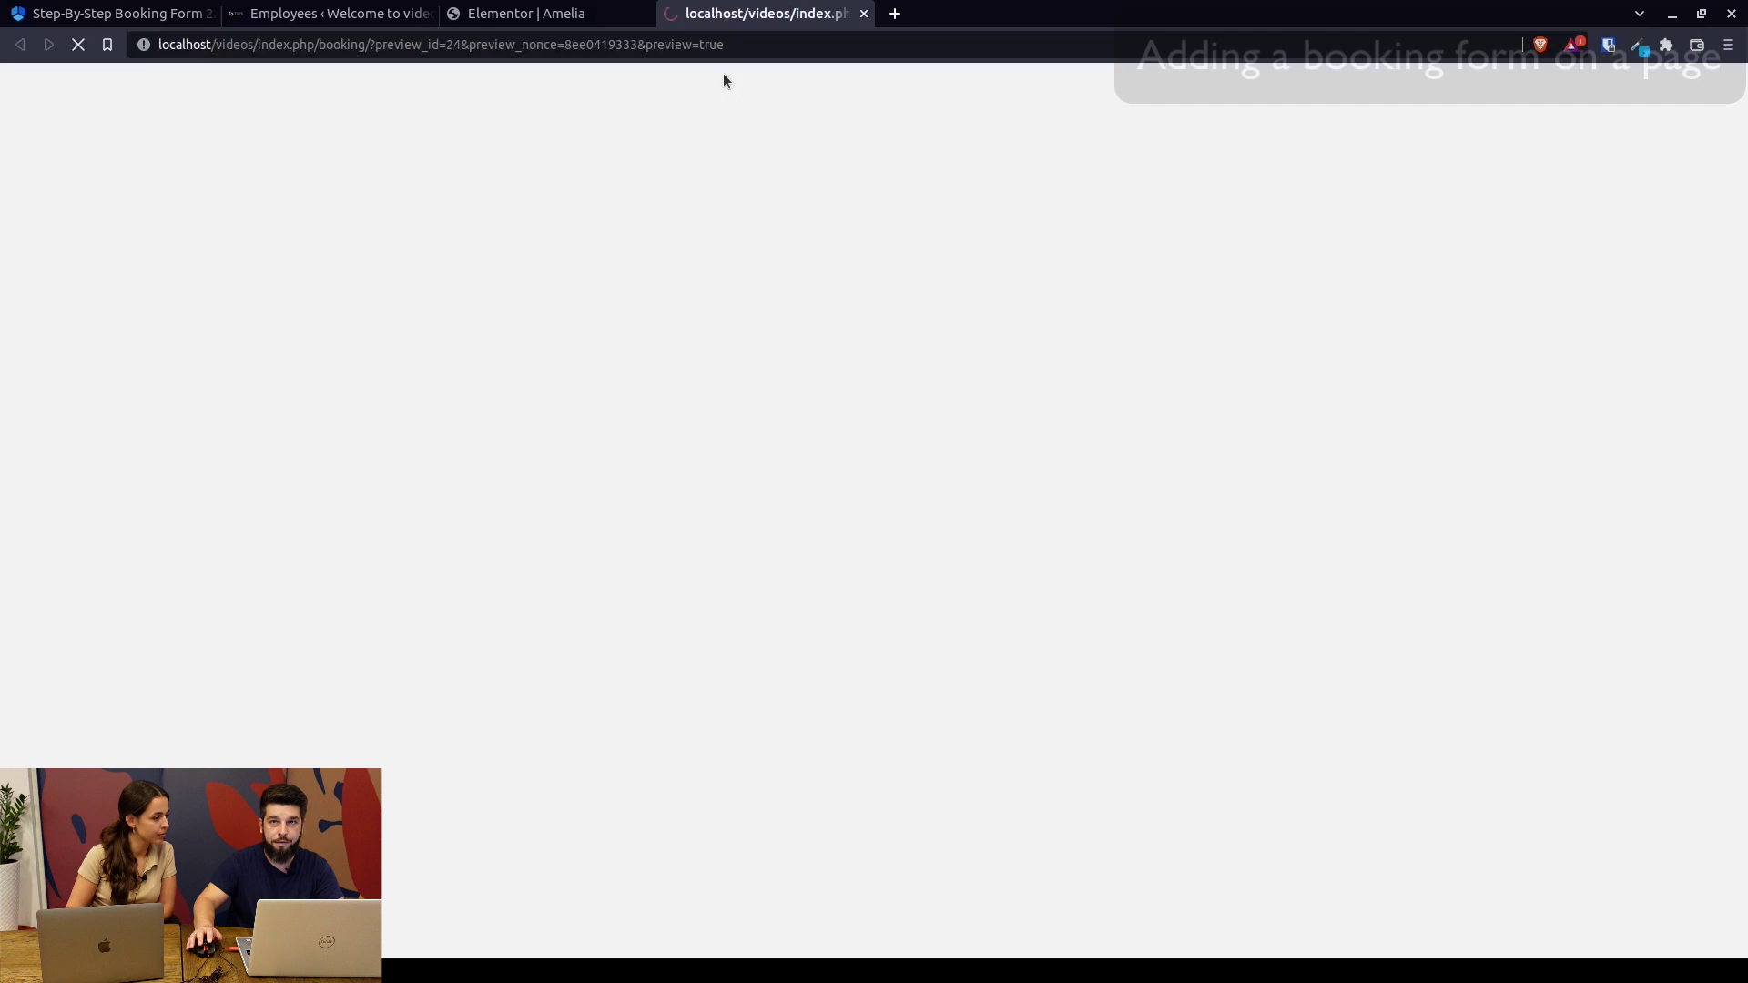
Choose Head Shaving with one Shaving extra on August 23, 2022 at 11:15
{"action": "scroll", "coordinate": [876, 480], "scroll_direction": "down", "scroll_amount": 3}
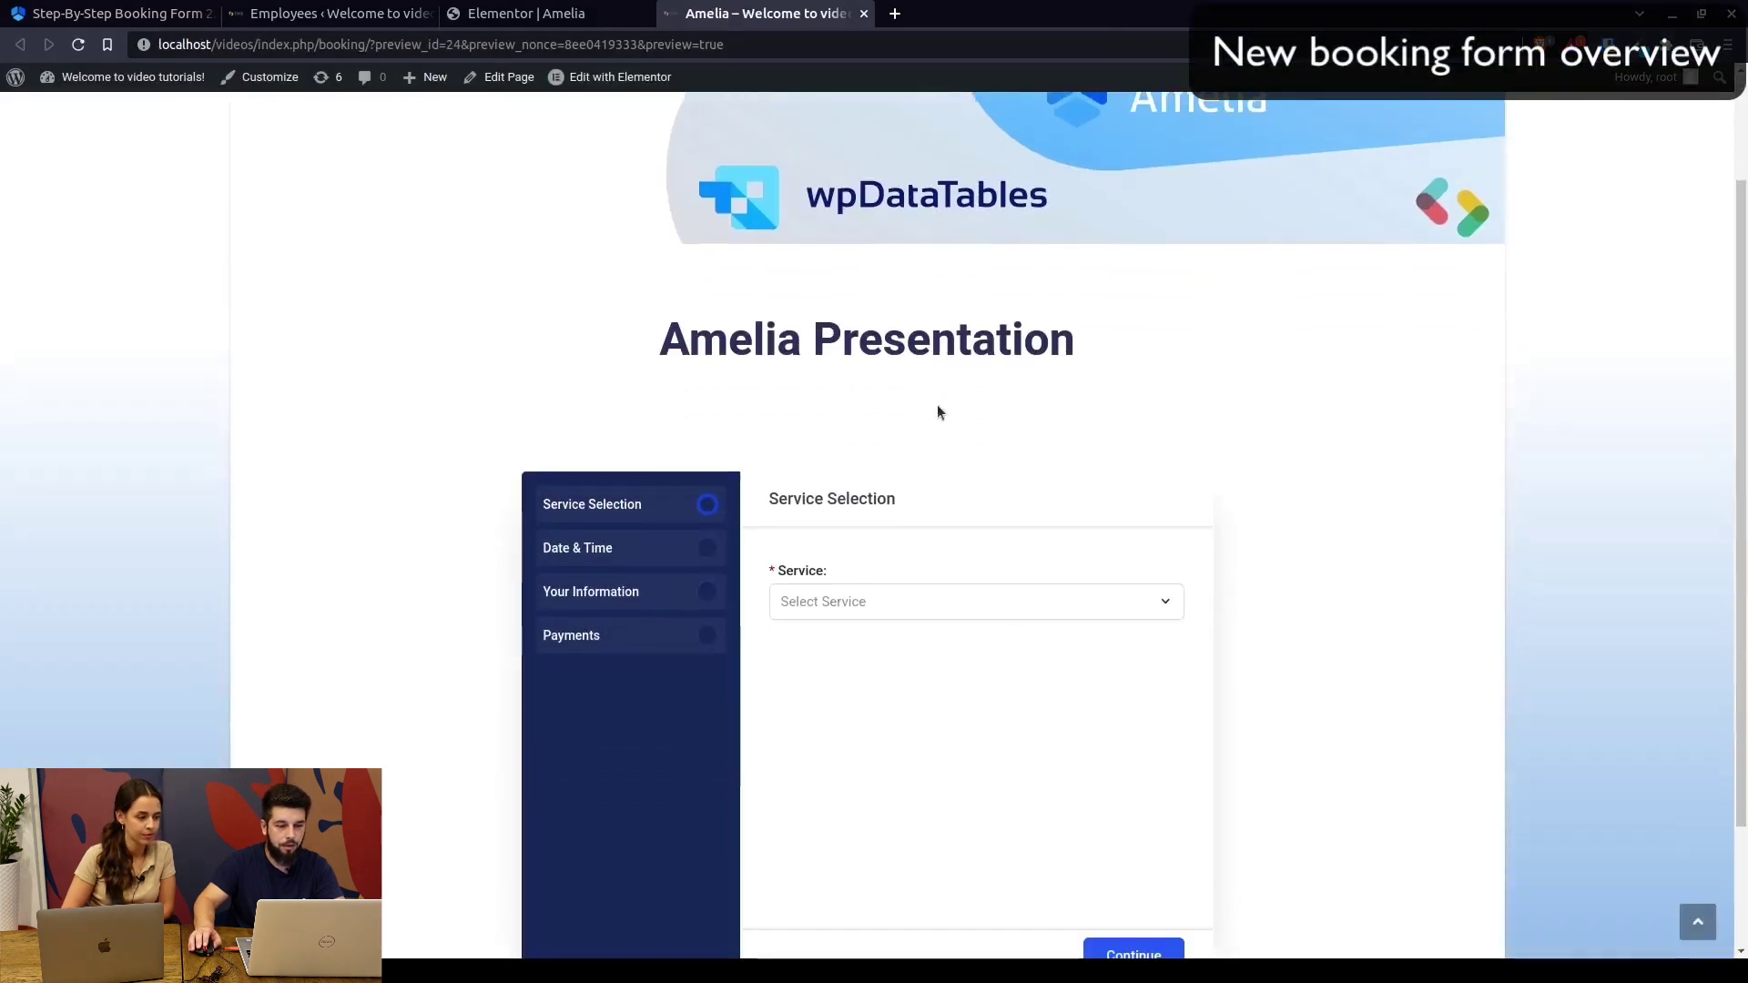
{"action": "left_click", "coordinate": [882, 508]}
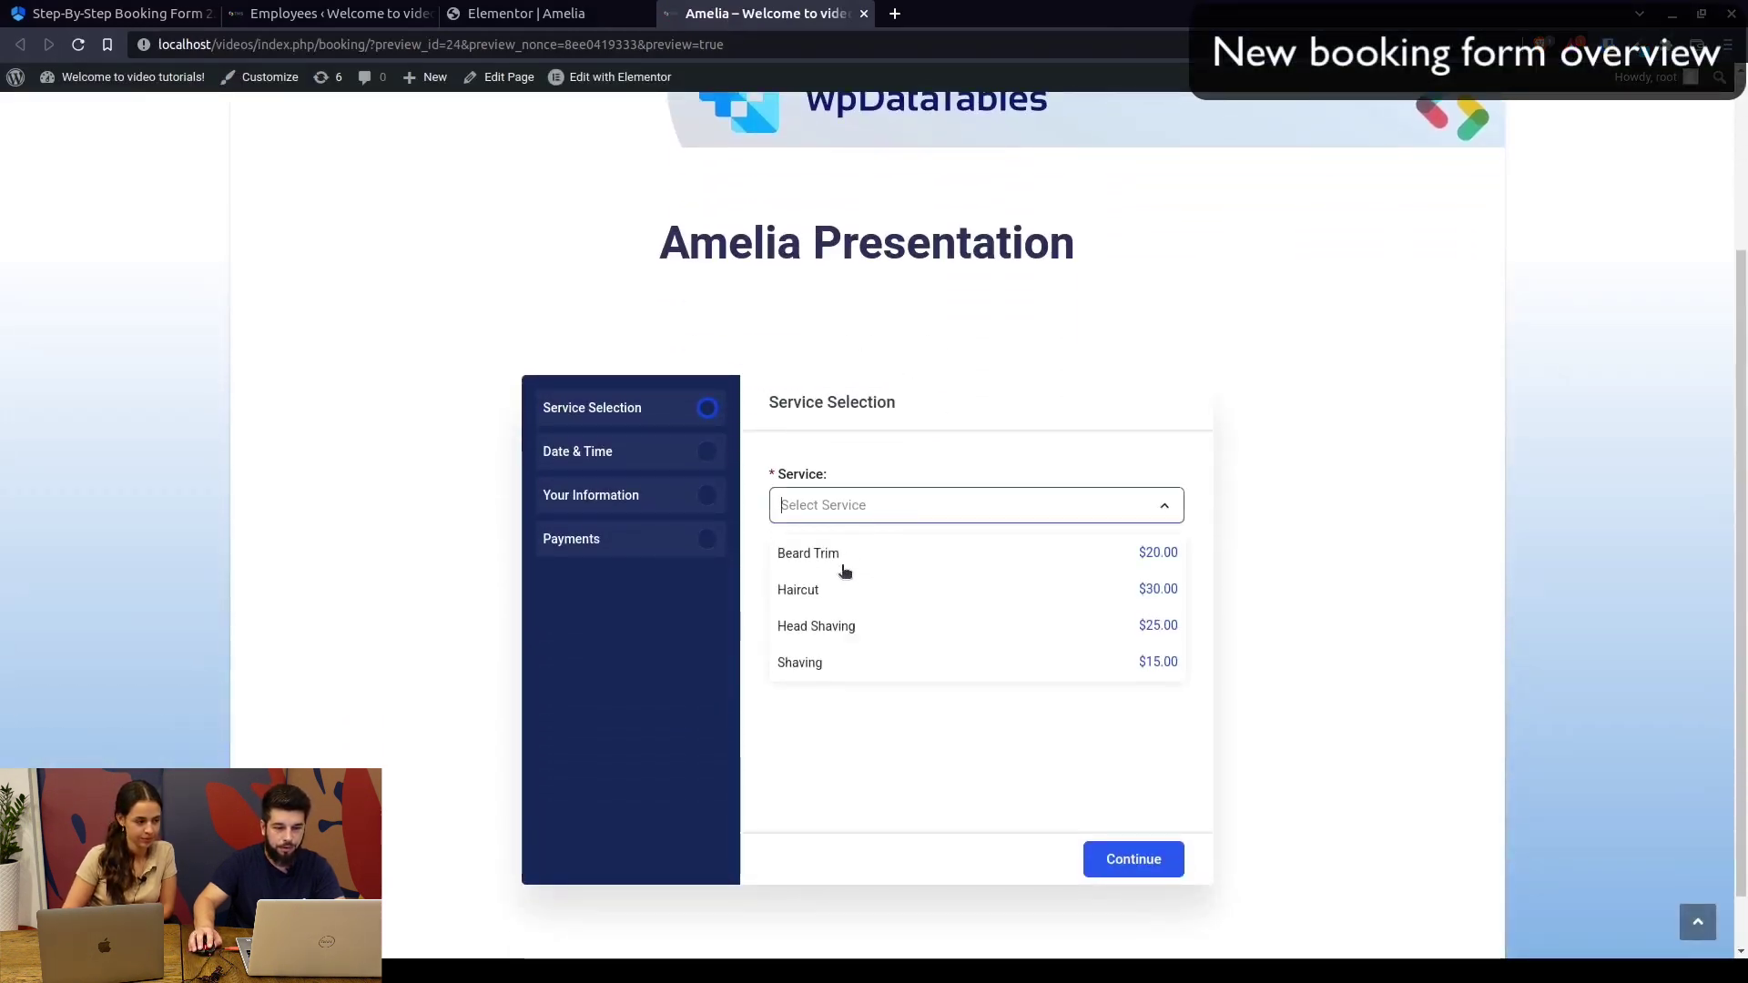
{"action": "left_click", "coordinate": [845, 635]}
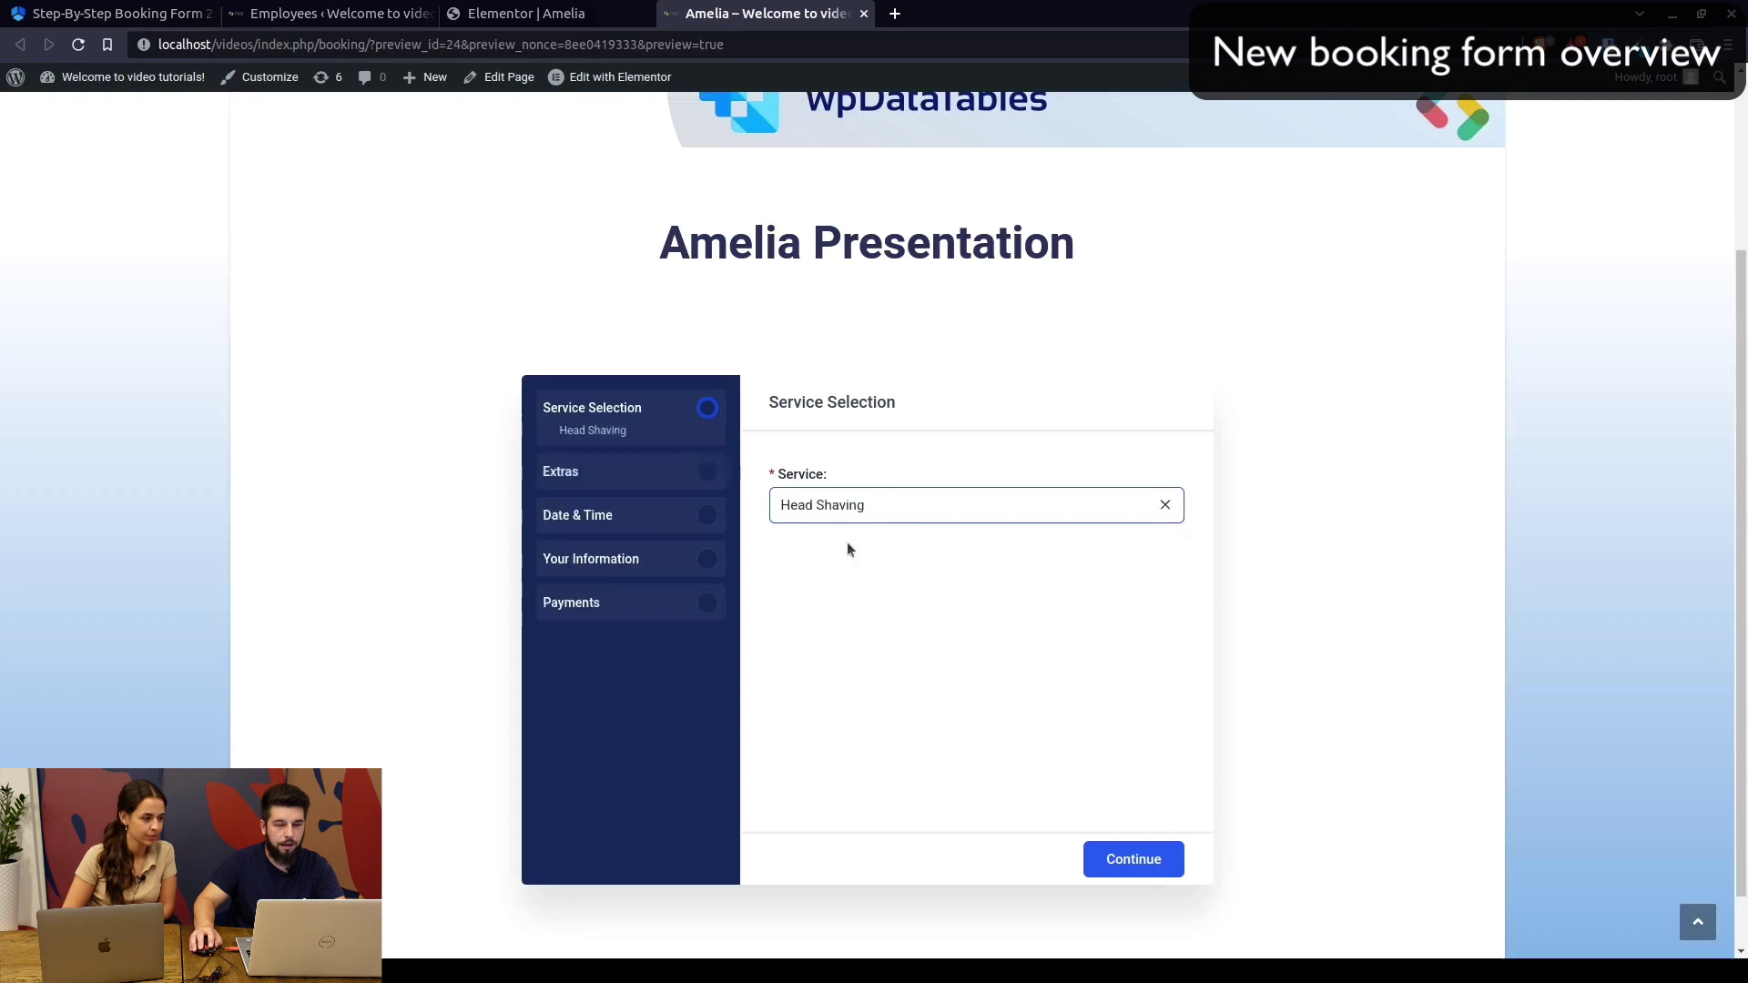
{"action": "left_click", "coordinate": [1119, 856]}
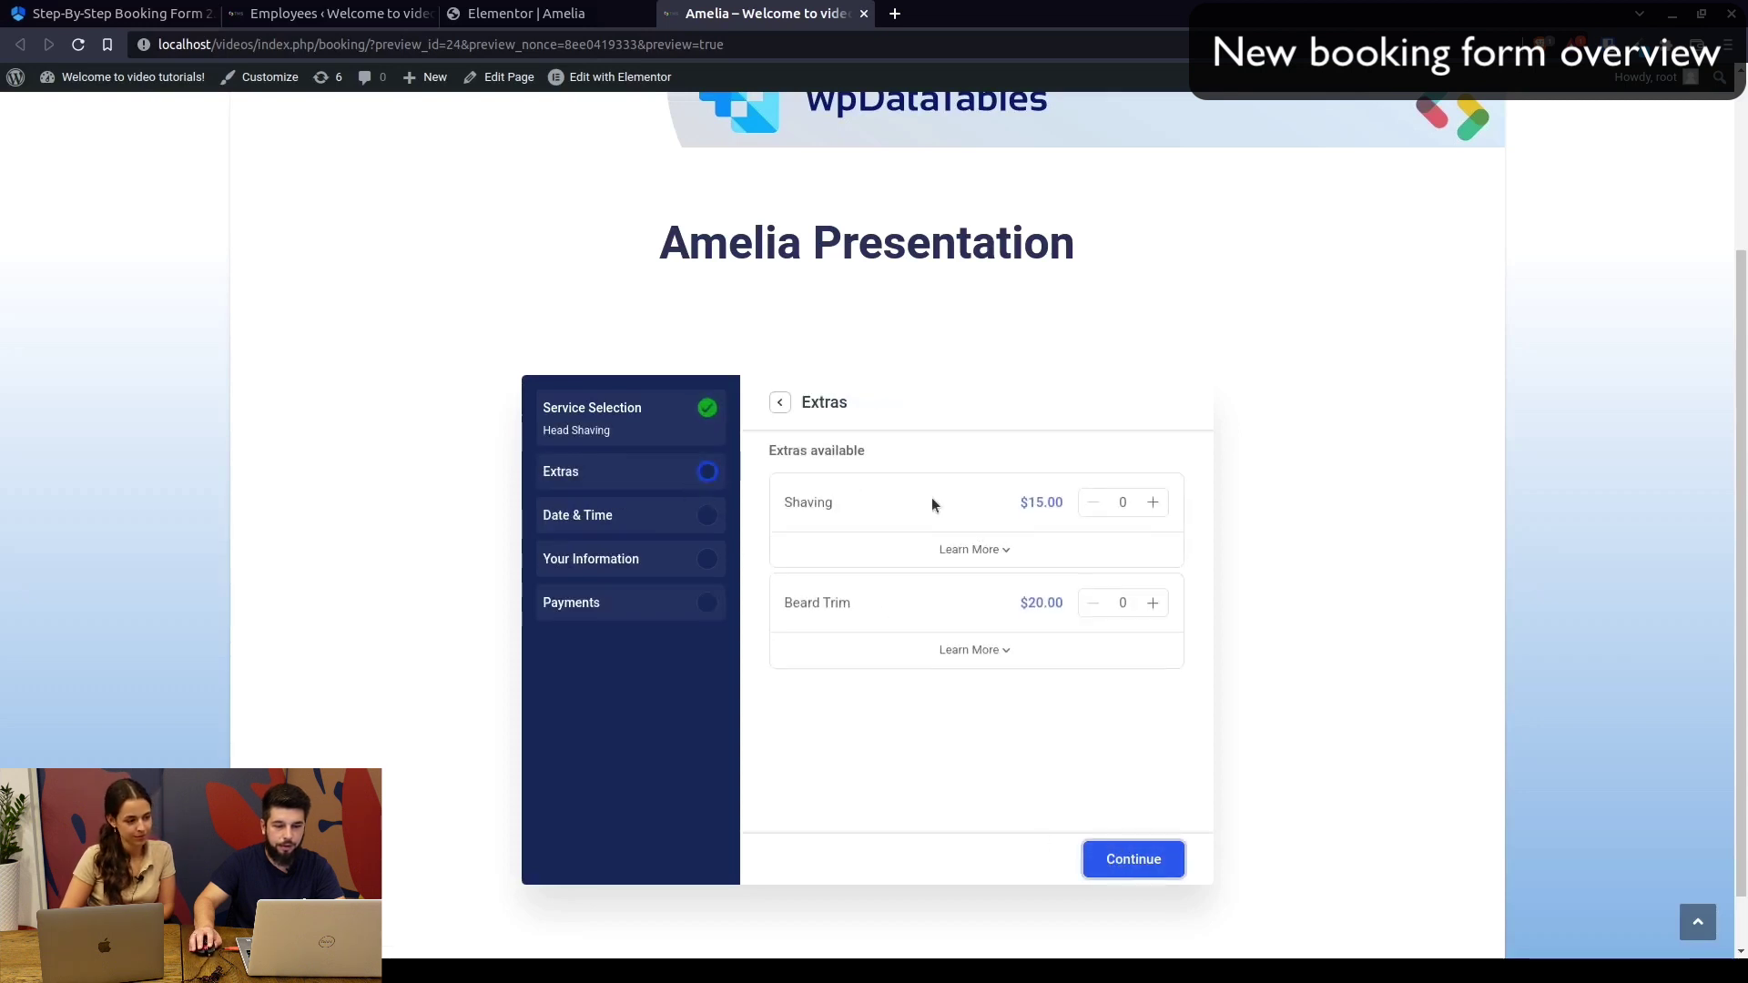
{"action": "left_click", "coordinate": [1152, 507]}
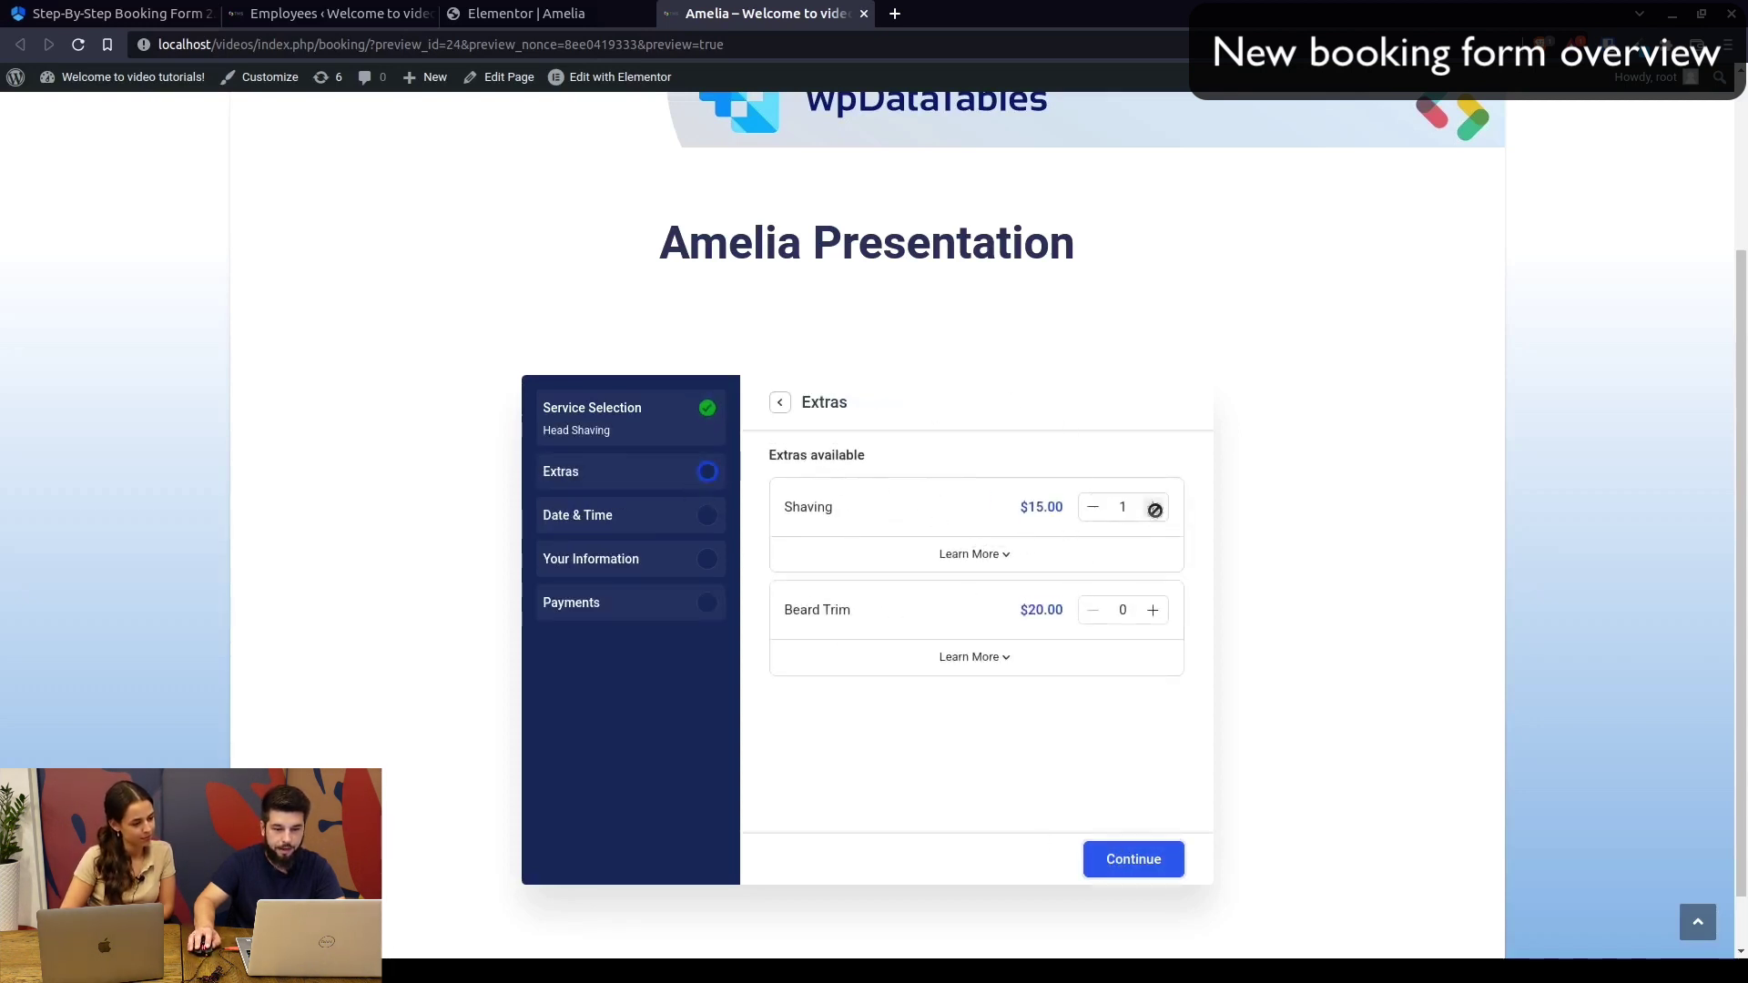
{"action": "left_click", "coordinate": [1131, 857]}
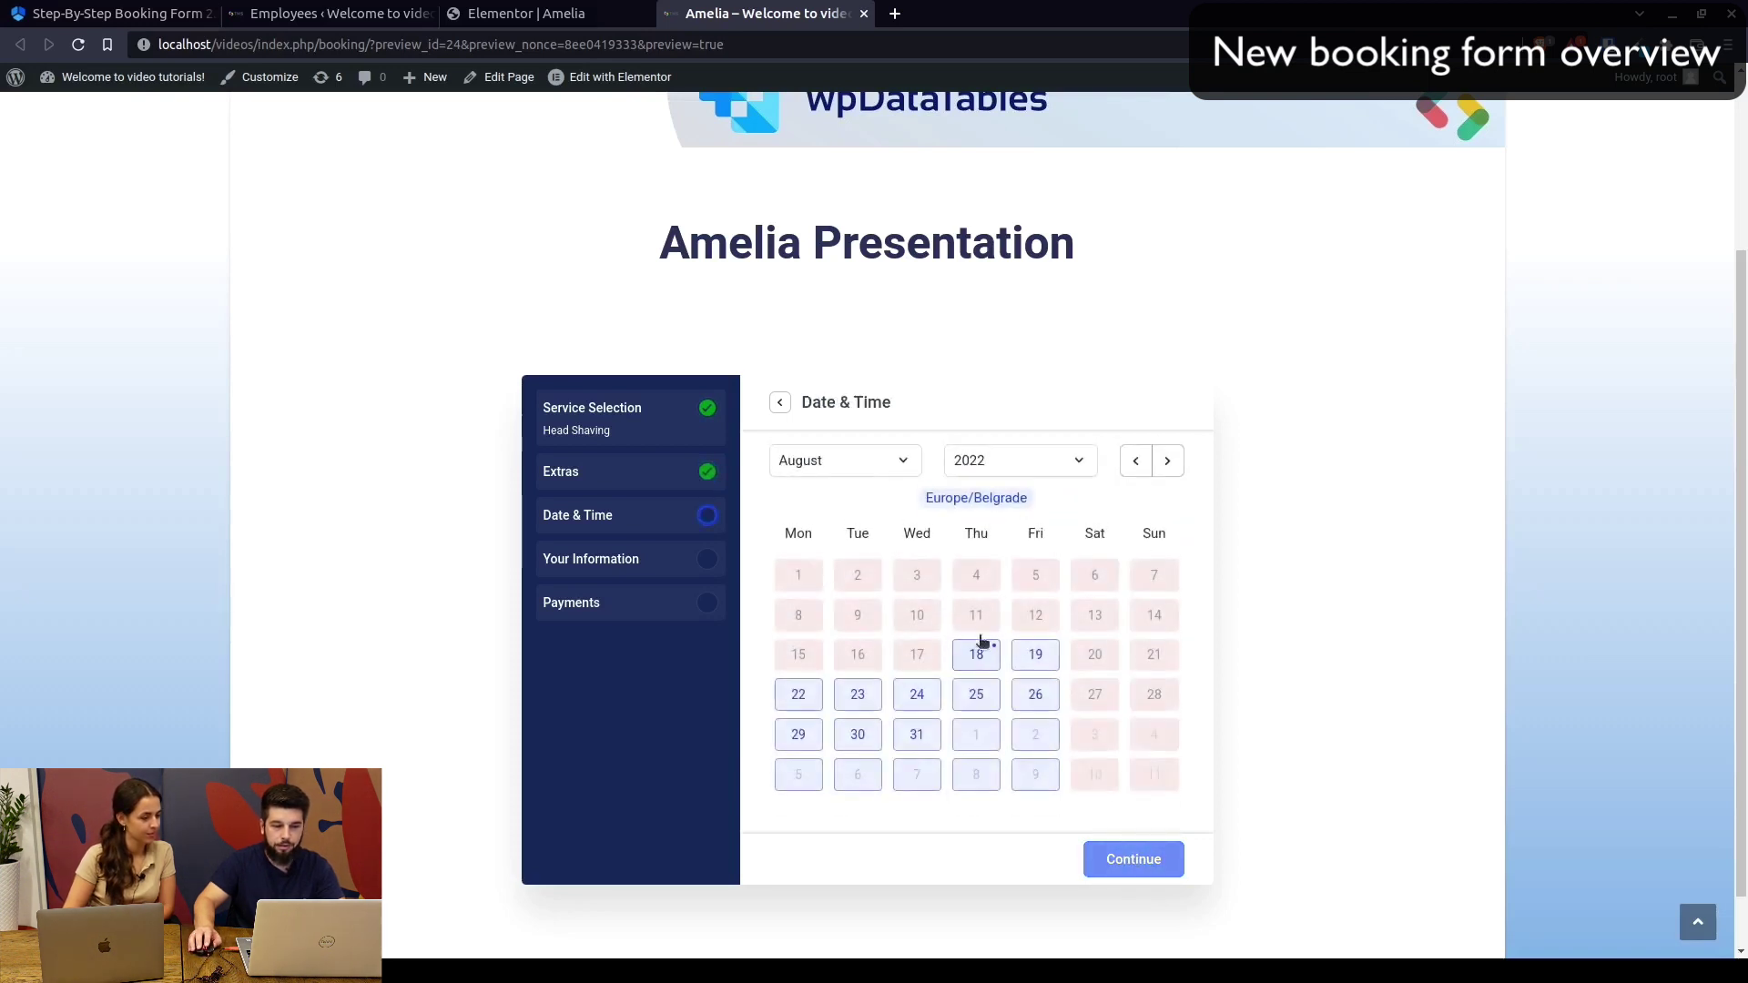
{"action": "left_click", "coordinate": [872, 703]}
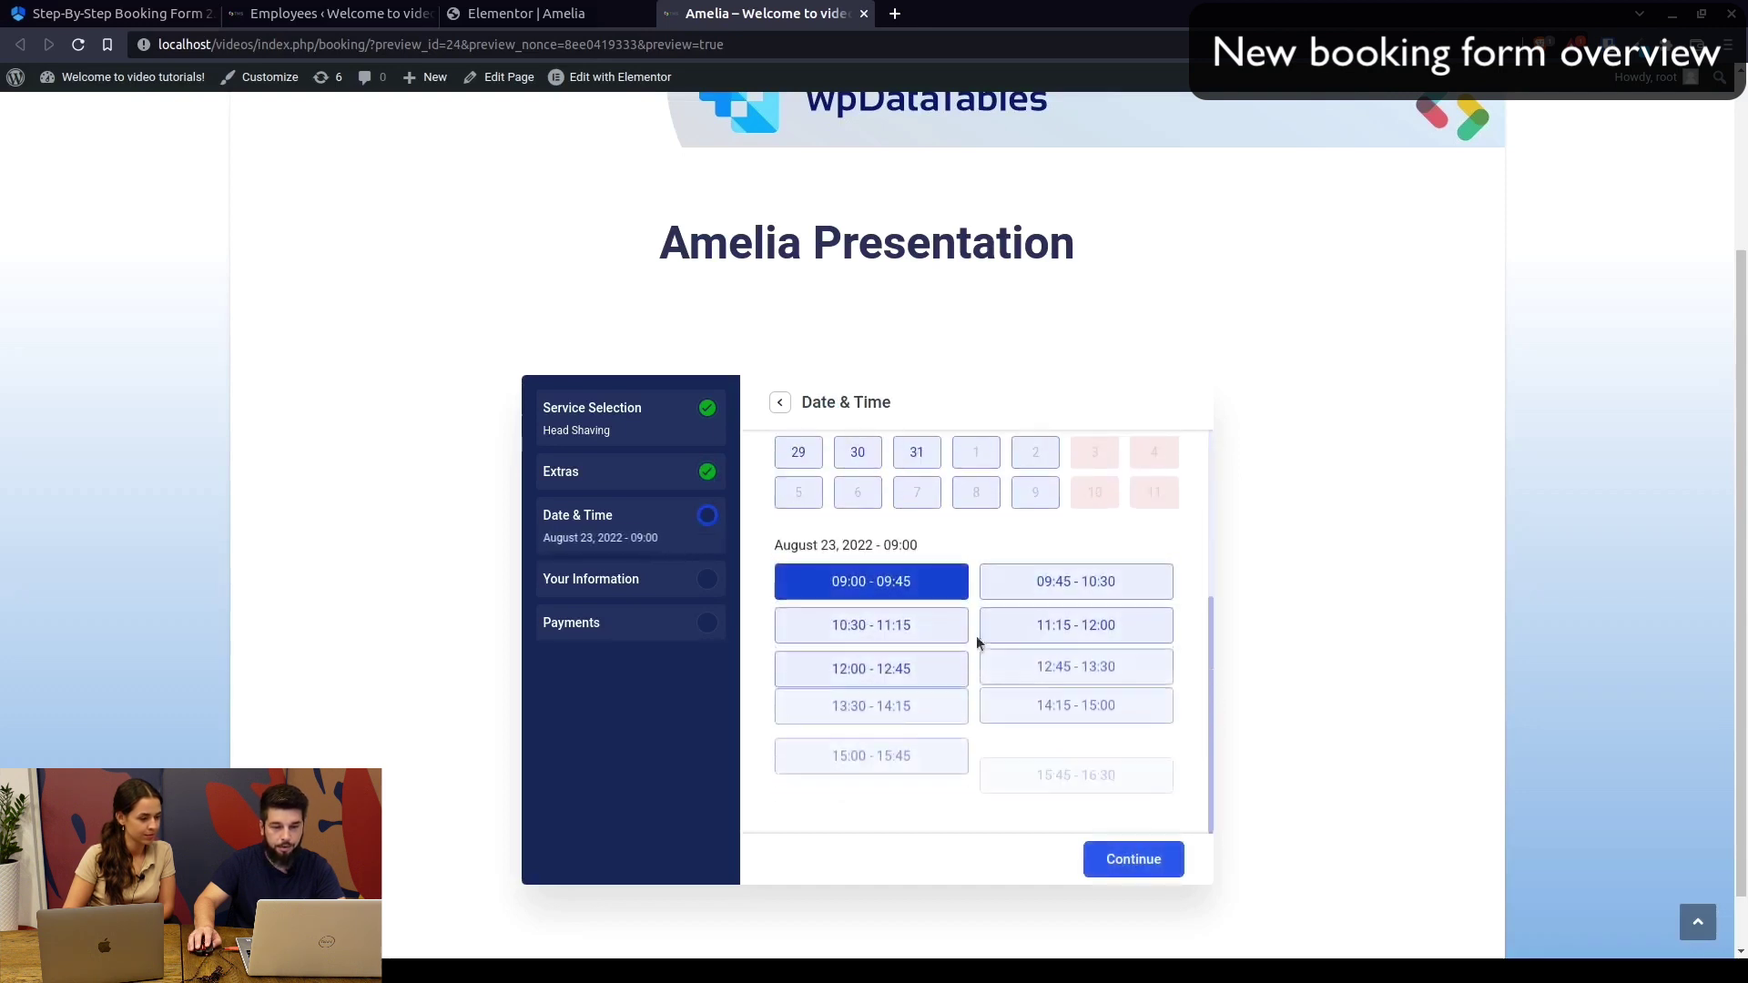
{"action": "left_click", "coordinate": [1061, 628]}
{"action": "left_click", "coordinate": [1114, 855]}
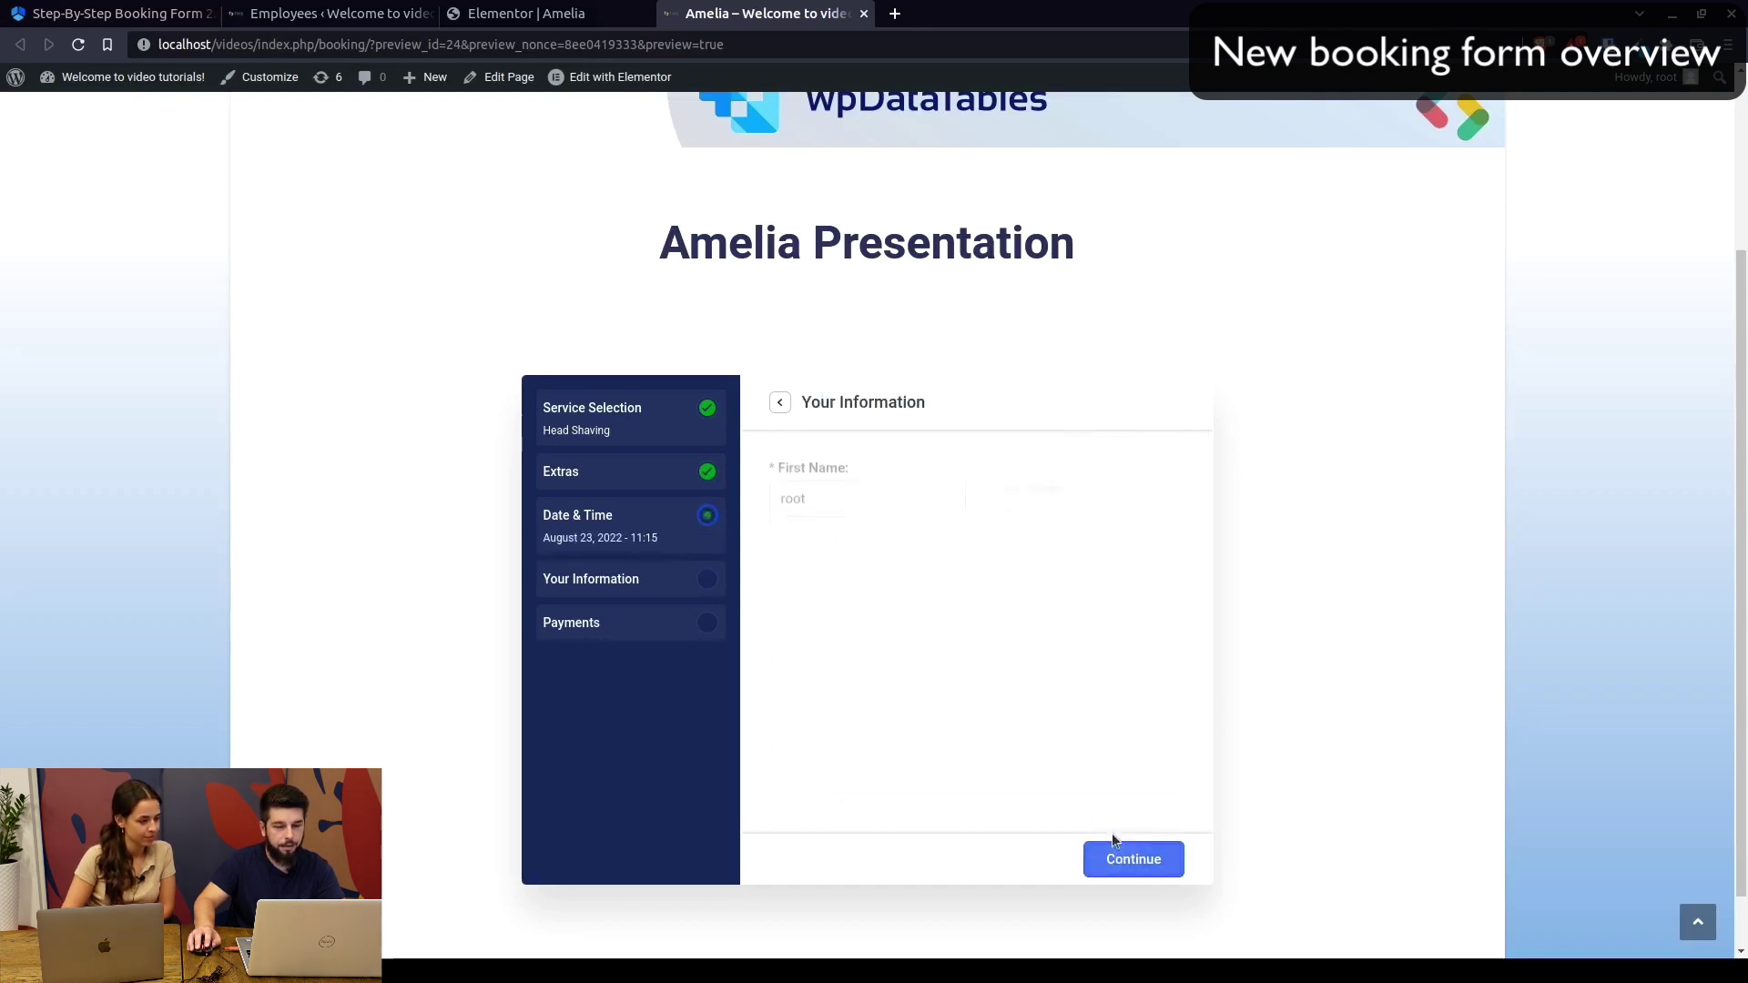
Fill in the customer's first name, last name, e-mail address and phone number
{"action": "left_click", "coordinate": [888, 490]}
{"action": "double_click", "coordinate": [883, 502]}
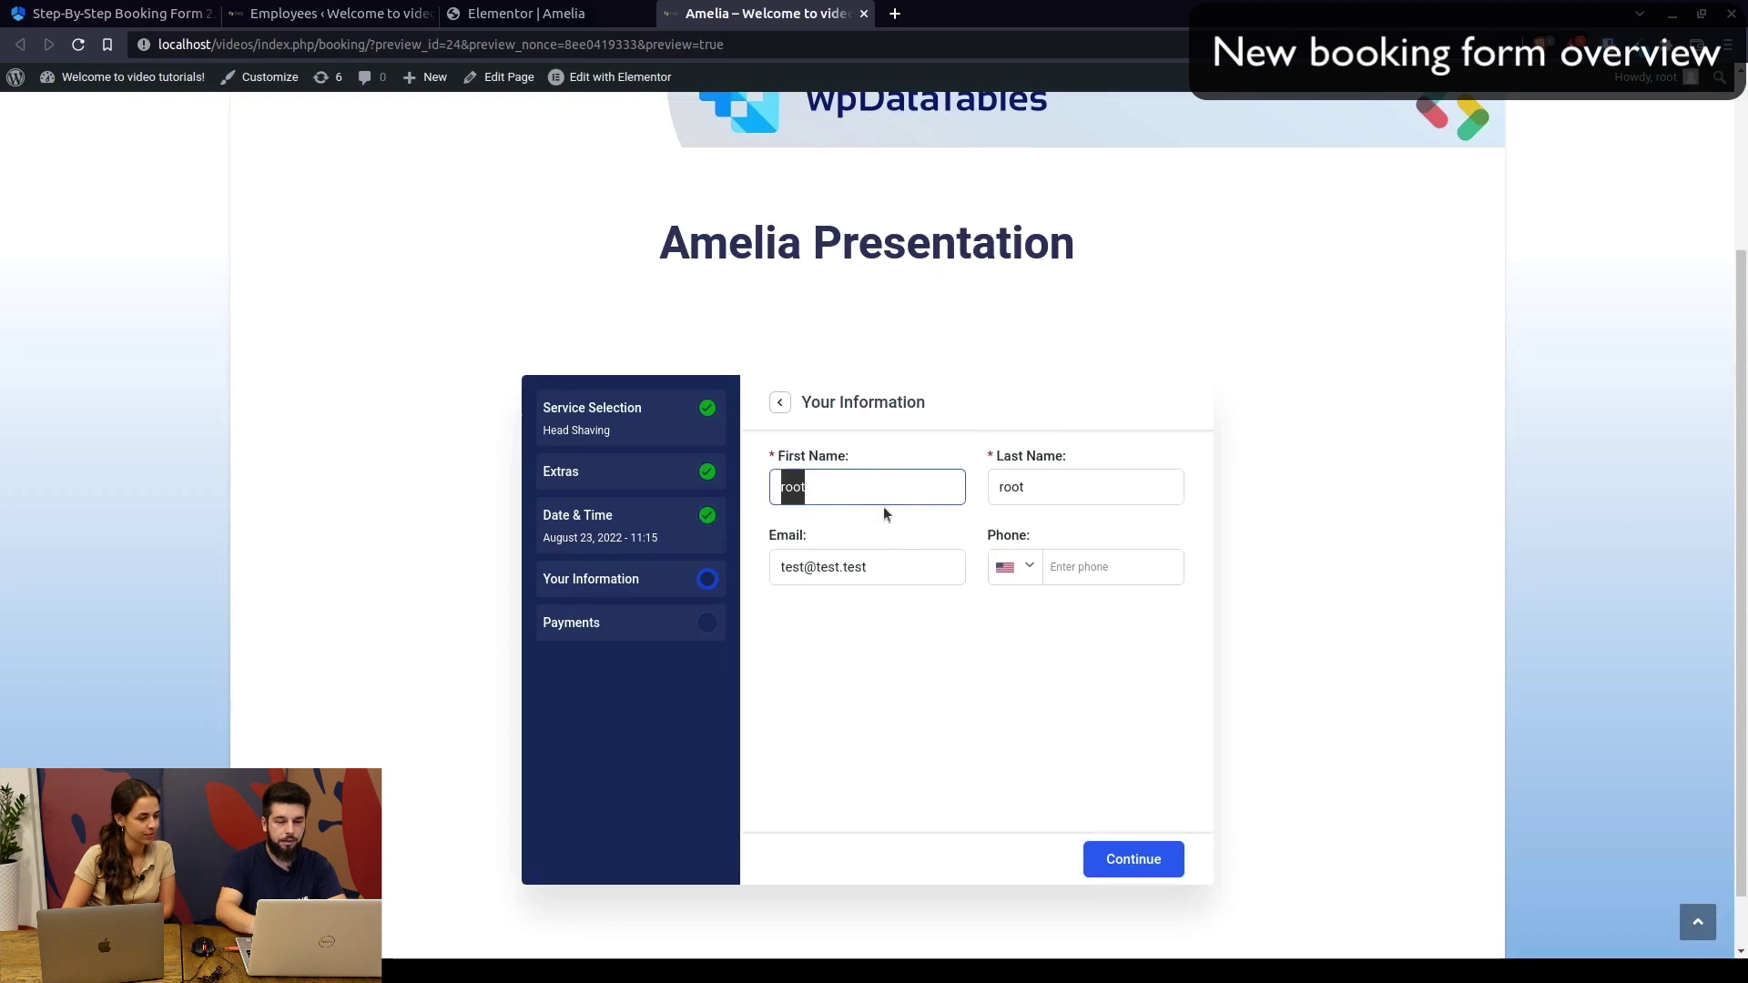
{"action": "type", "text": "Jane"}
{"action": "key", "text": "Tab"}
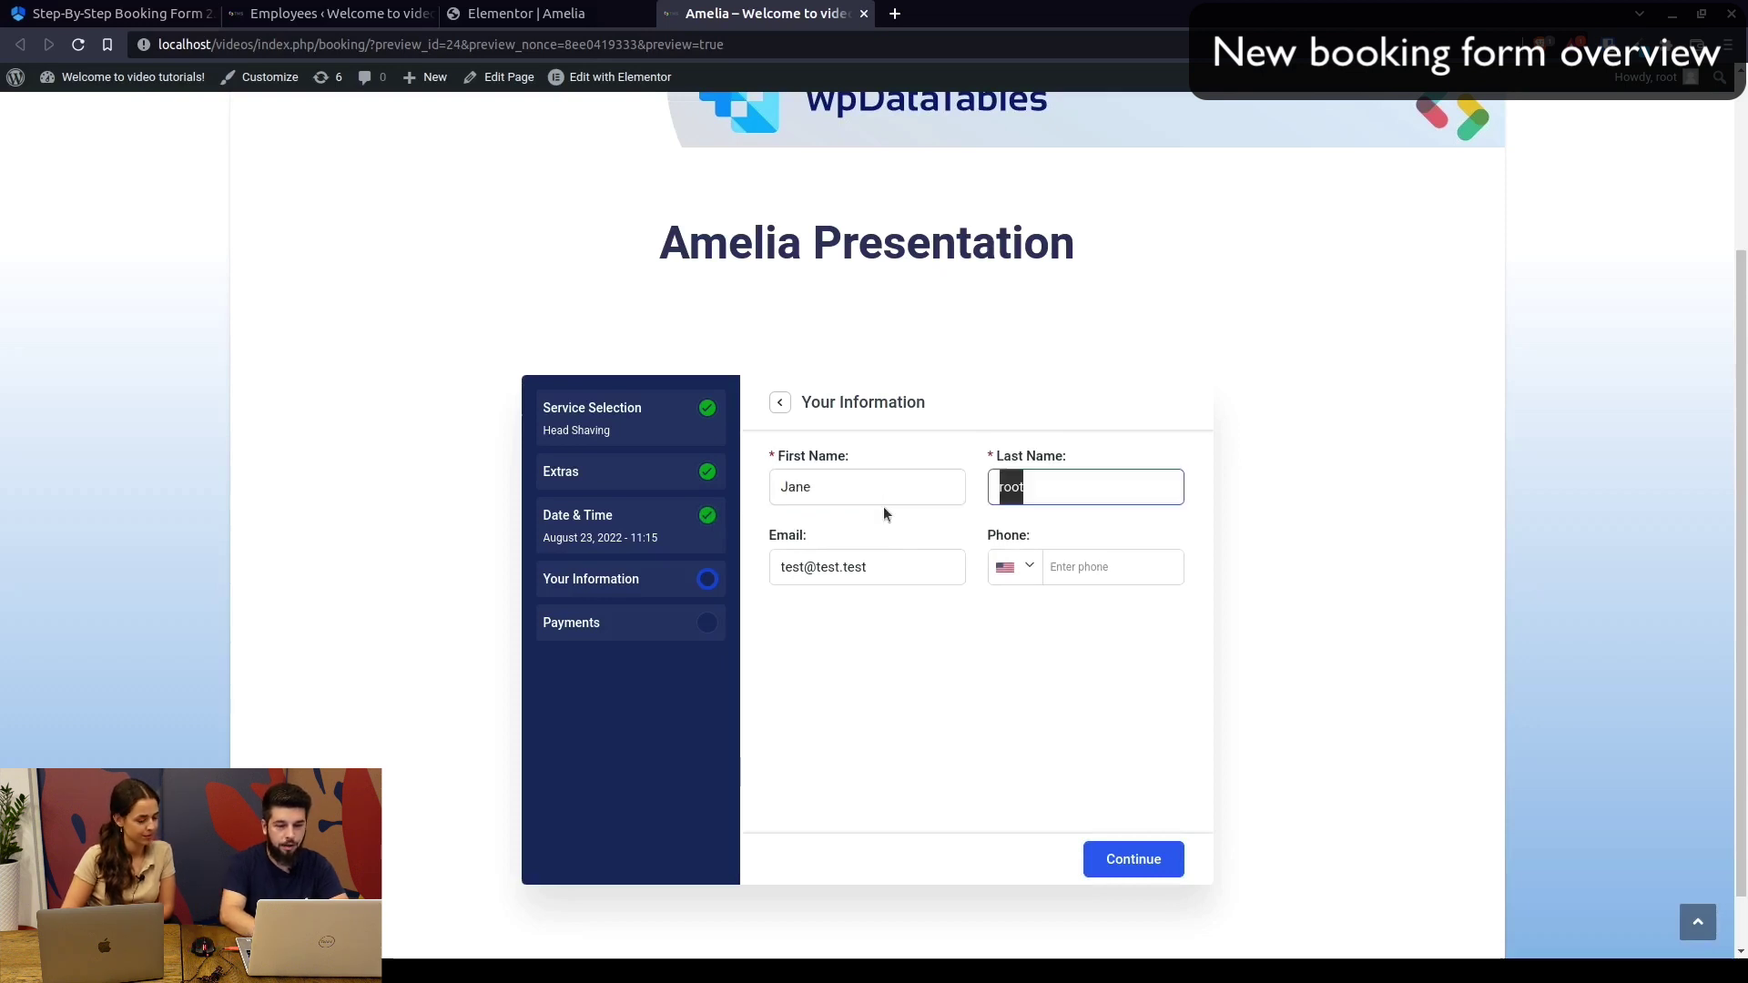
{"action": "type", "text": "Doe"}
{"action": "key", "text": "Tab"}
{"action": "type", "text": "jan"}
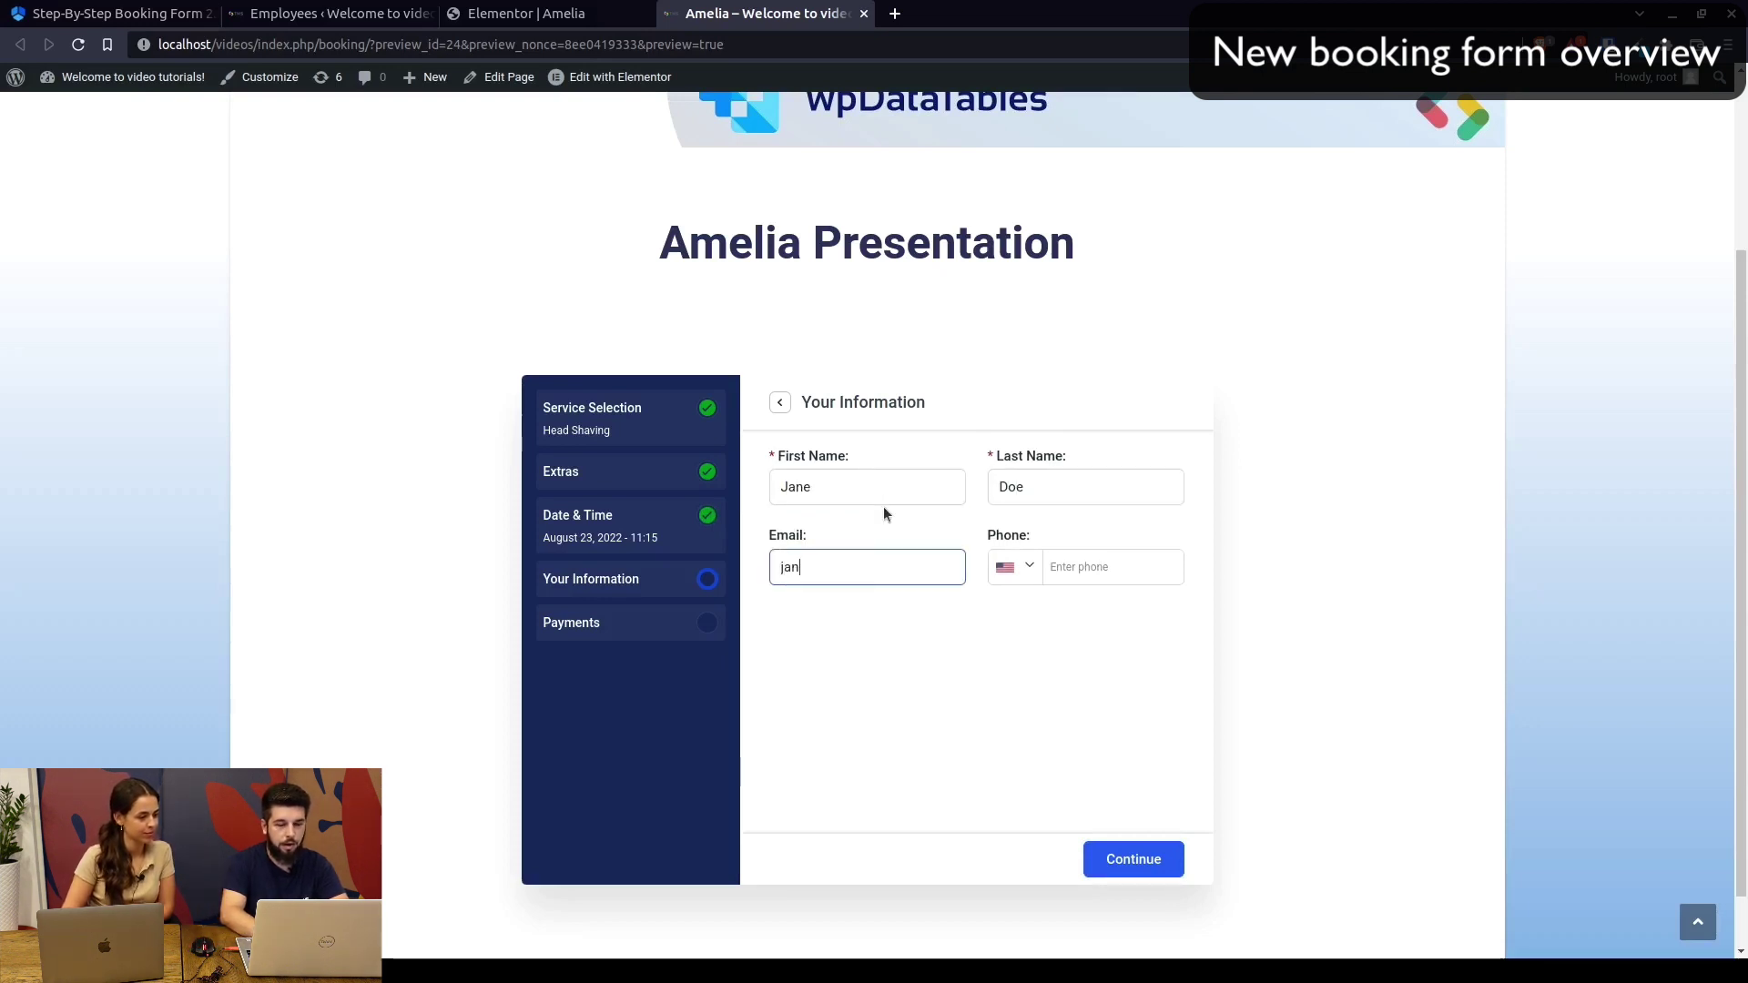
{"action": "type", "text": "e@test.test.tes"}
{"action": "key", "text": "Tab"}
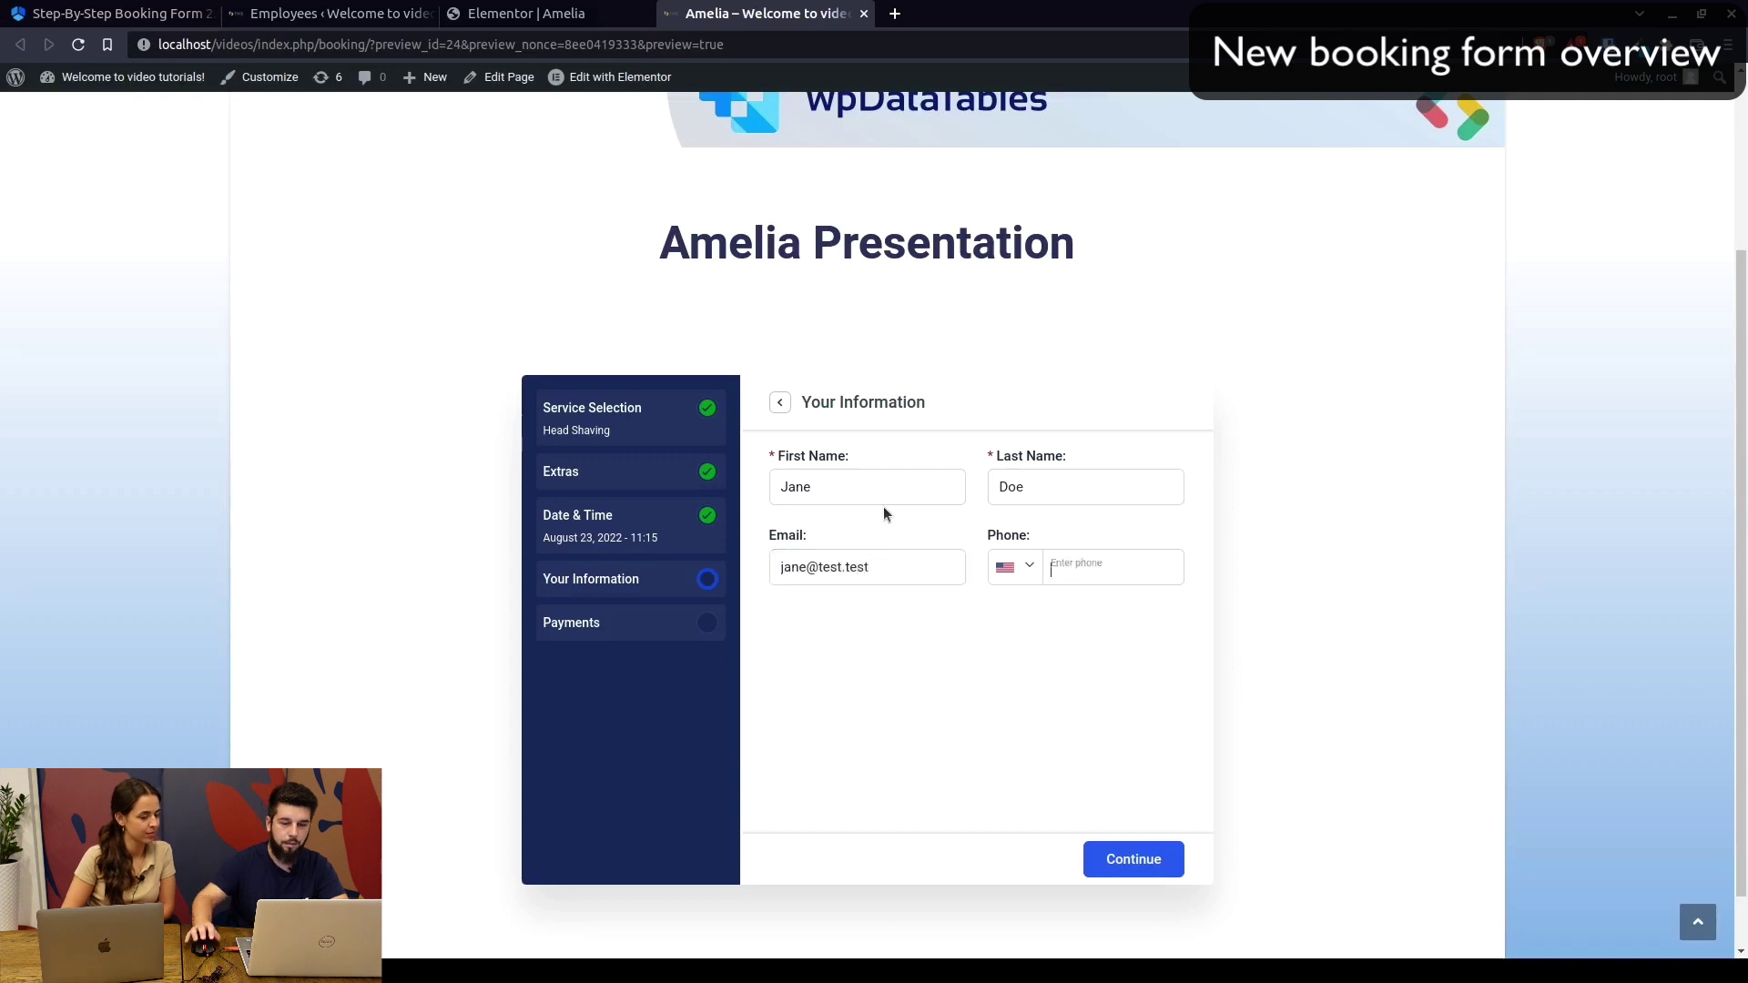
{"action": "type", "text": "1 (231) 312-3"}
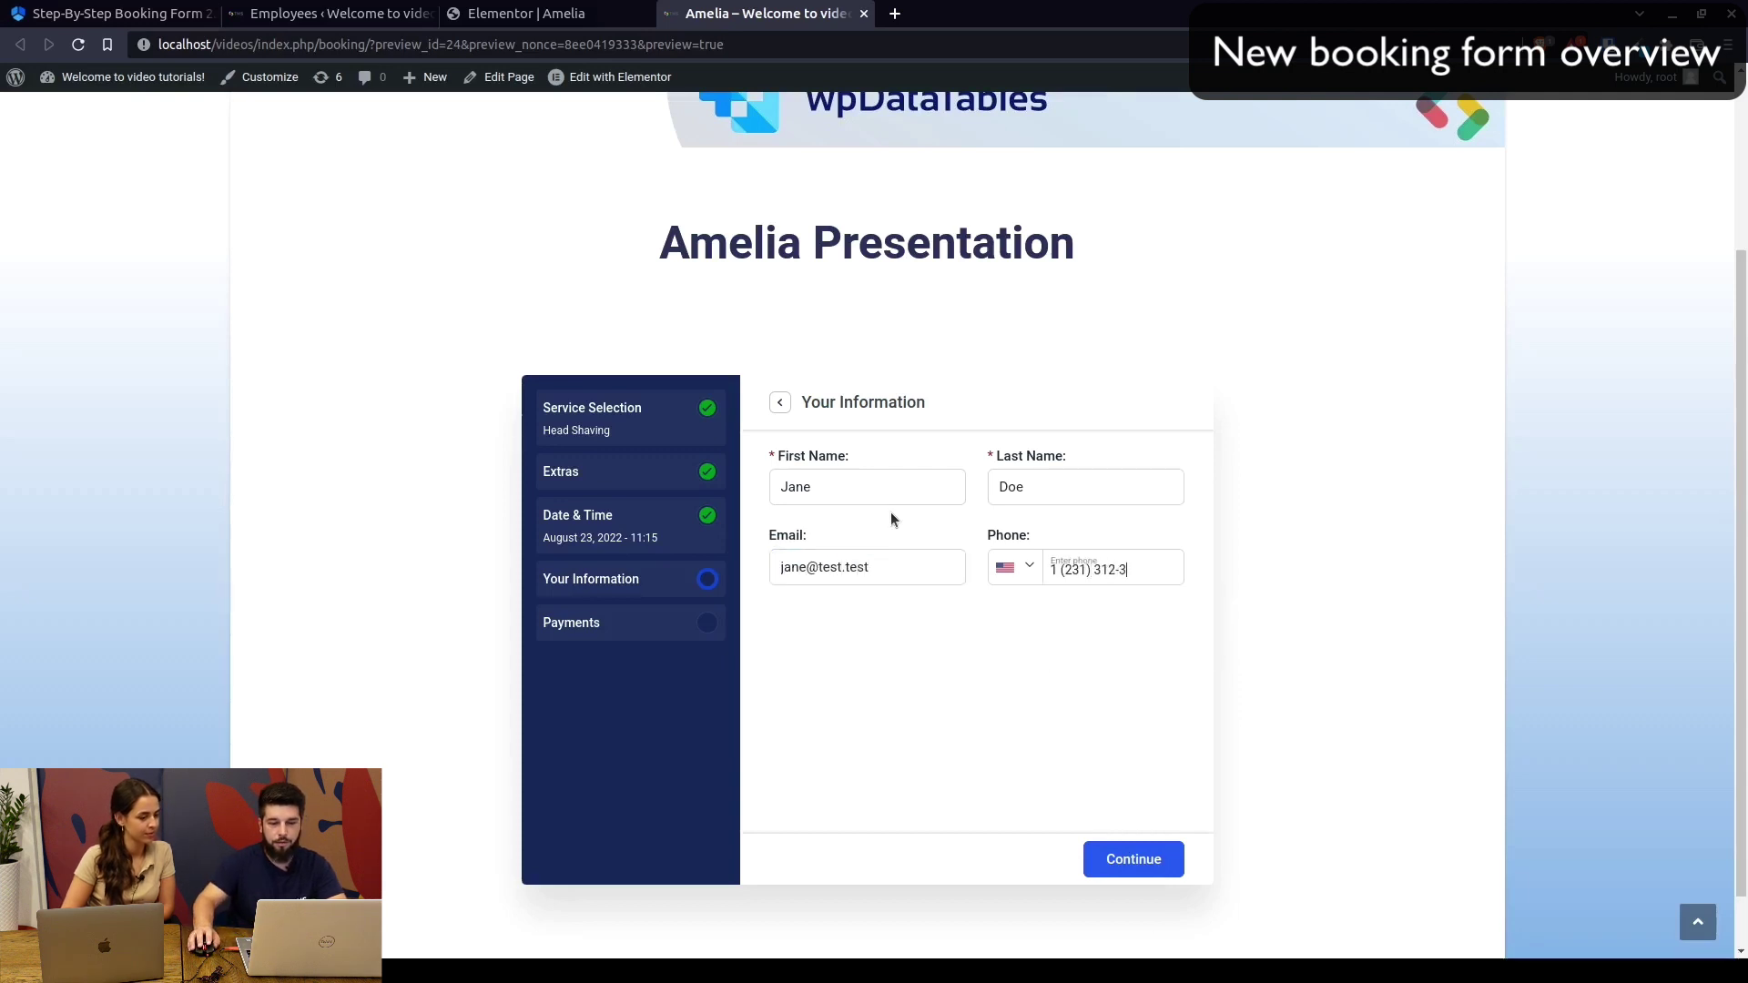
{"action": "type", "text": "333"}
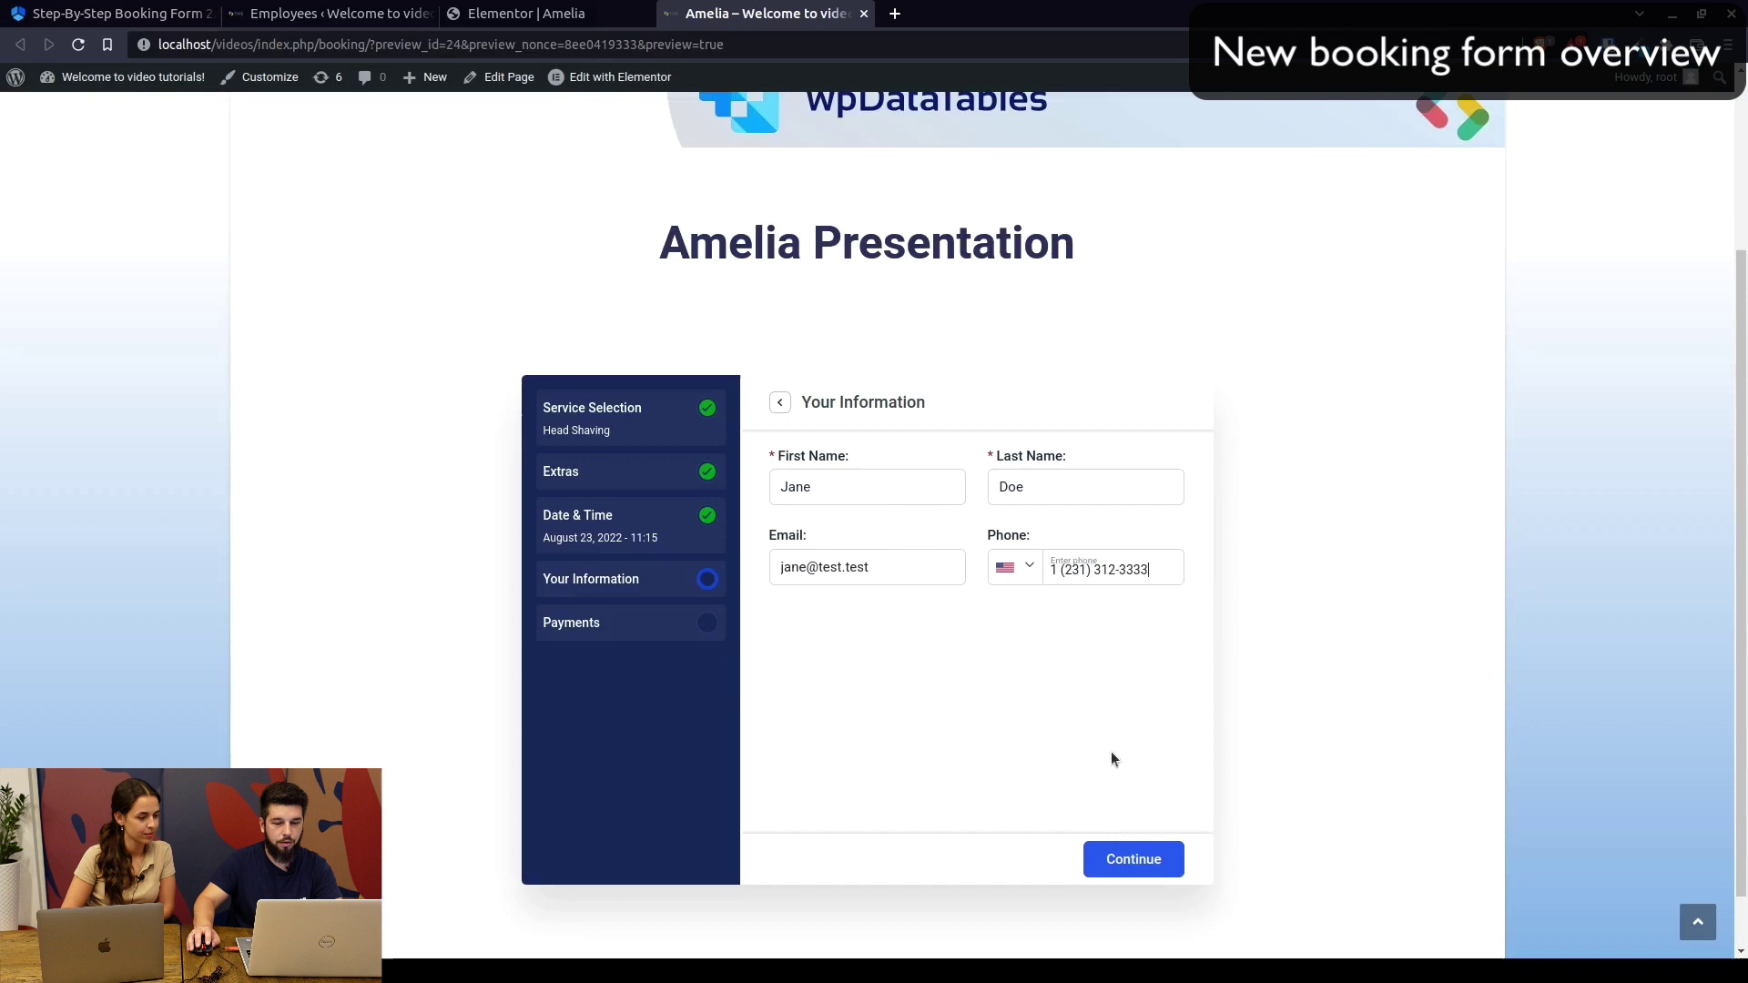
Go through the Payments step and submit the $40.00 on-site Head Shaving booking
{"action": "left_click", "coordinate": [1135, 863]}
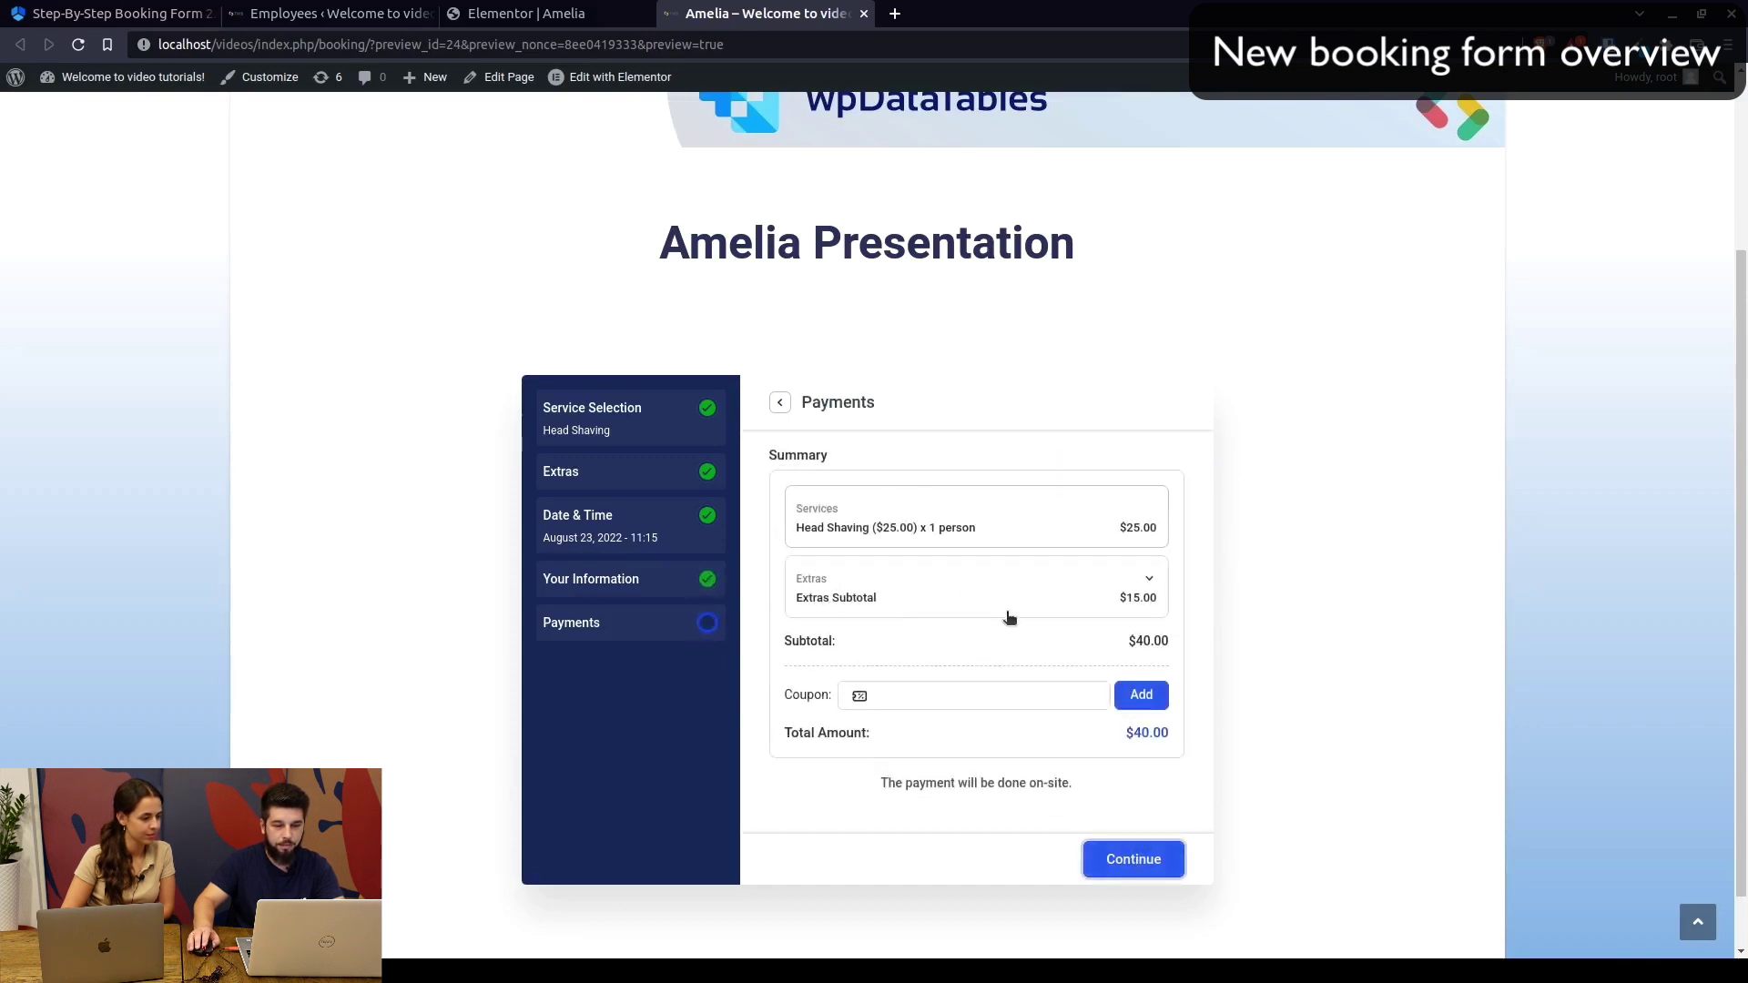
{"action": "scroll", "coordinate": [1004, 625], "scroll_direction": "down", "scroll_amount": 1}
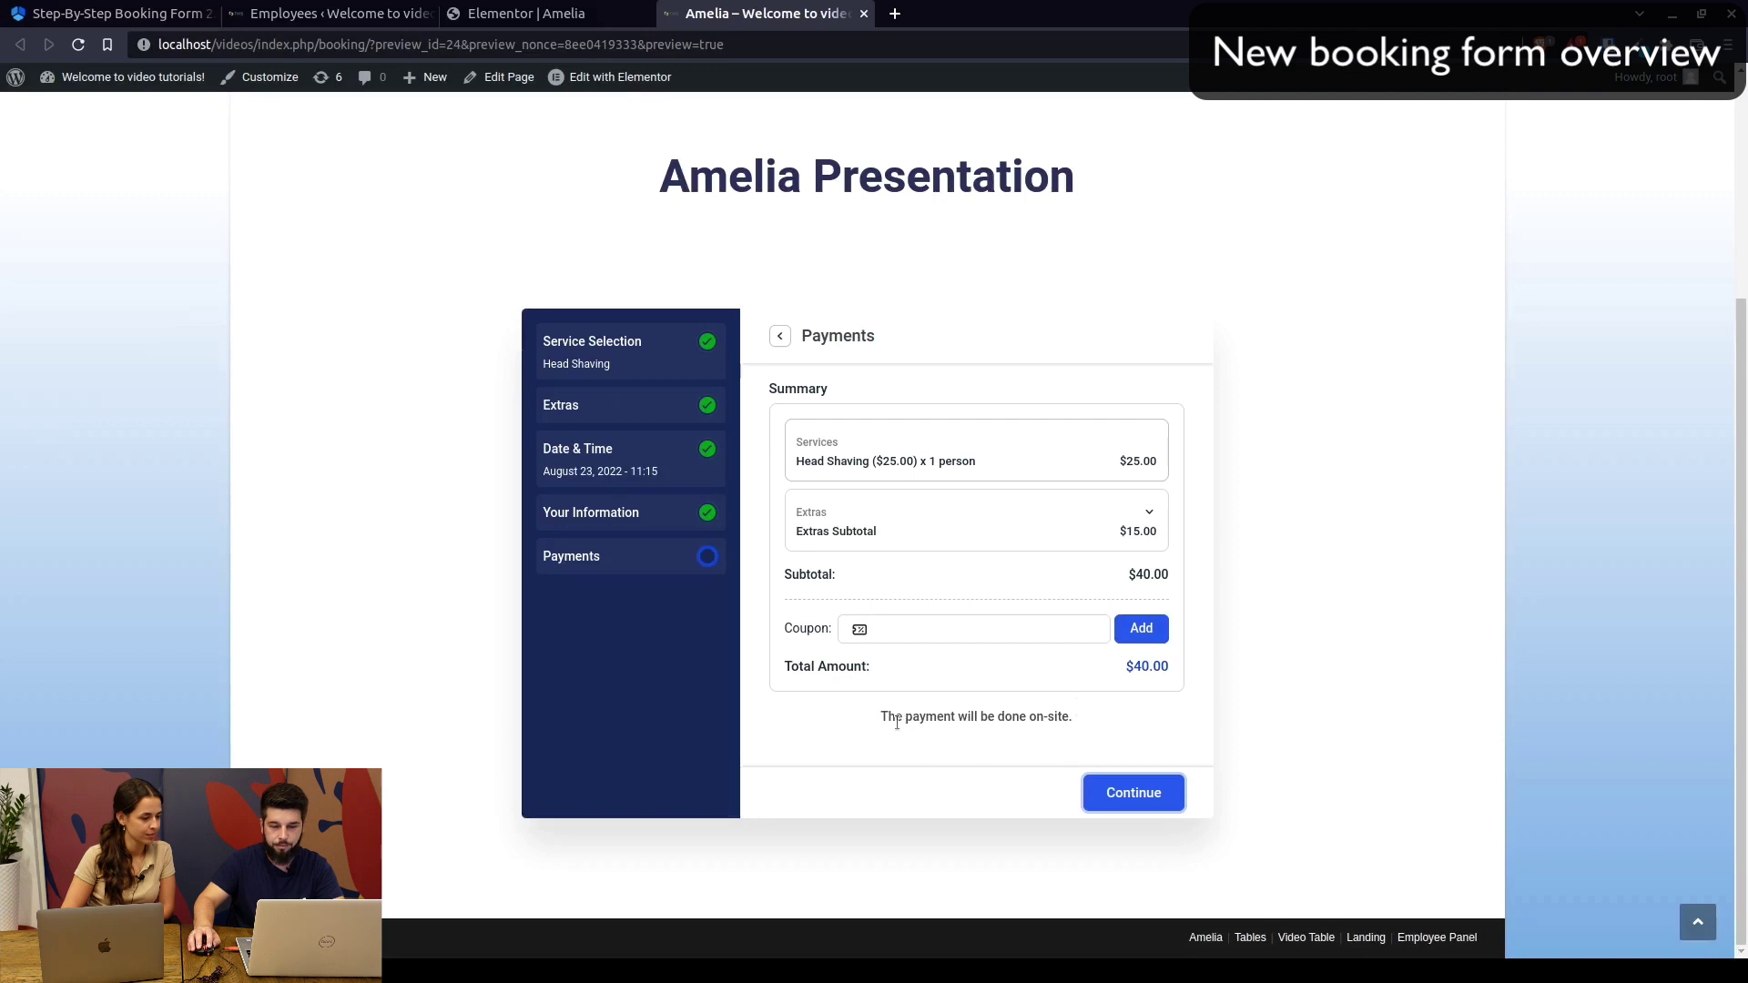
{"action": "double_click", "coordinate": [896, 719]}
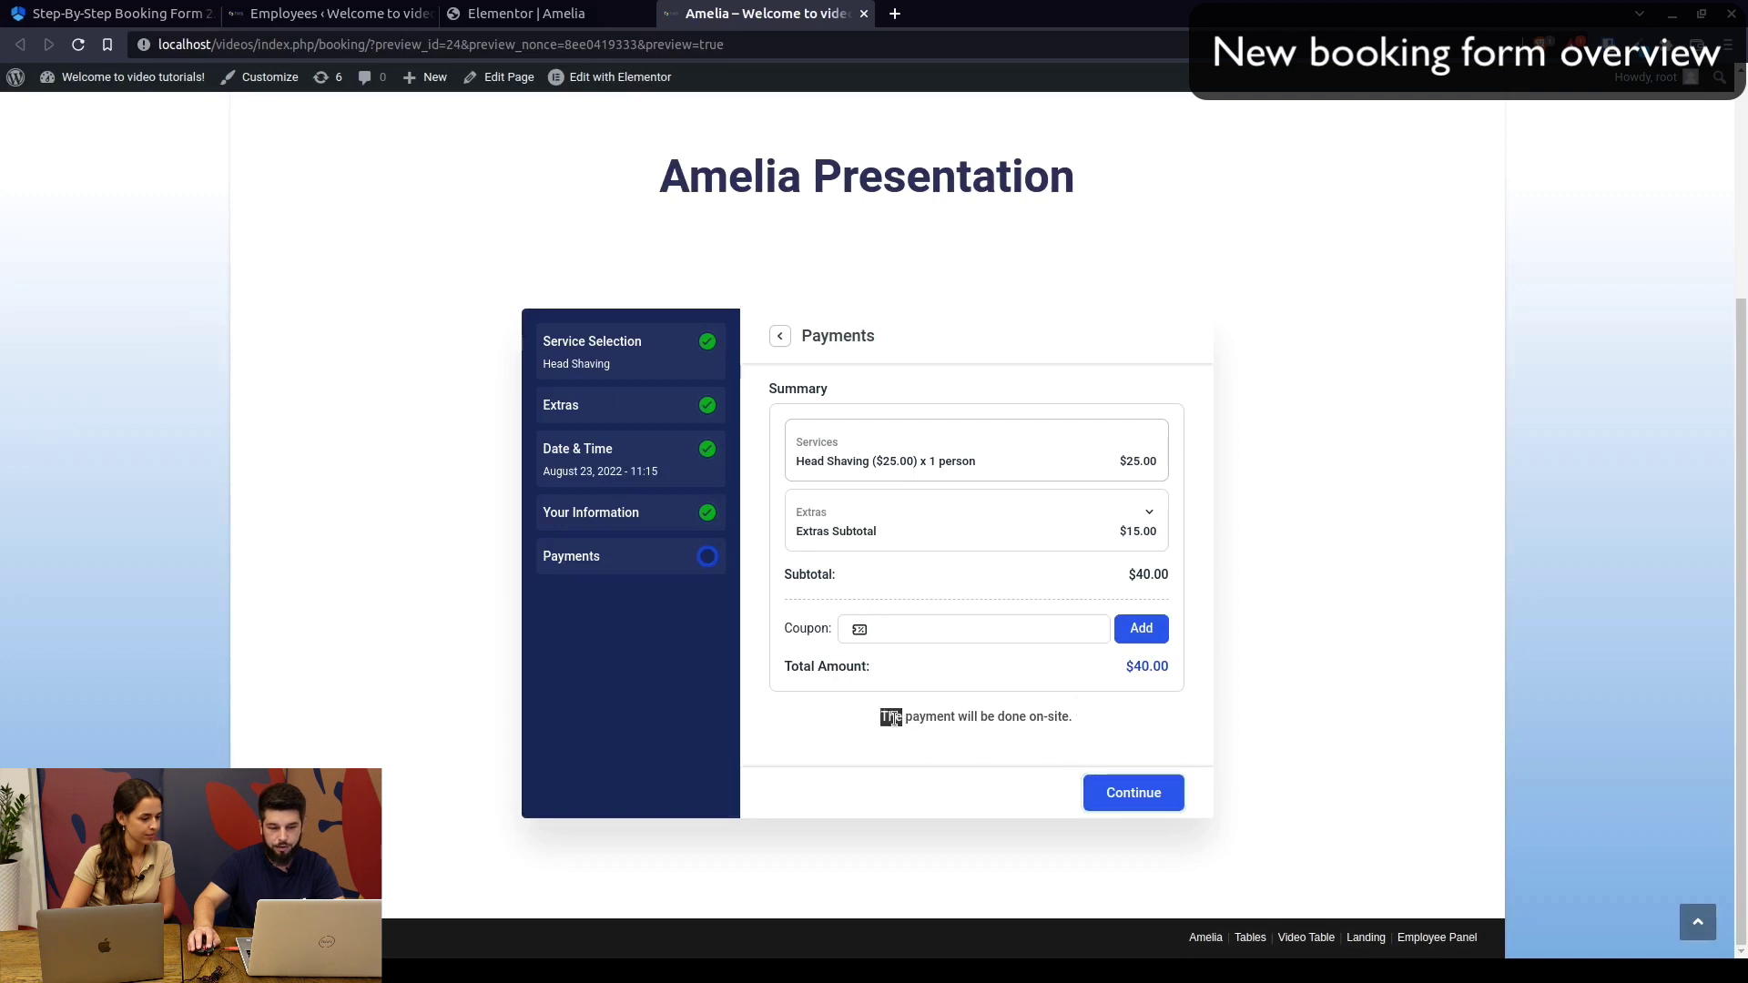
{"action": "left_click", "coordinate": [1065, 716]}
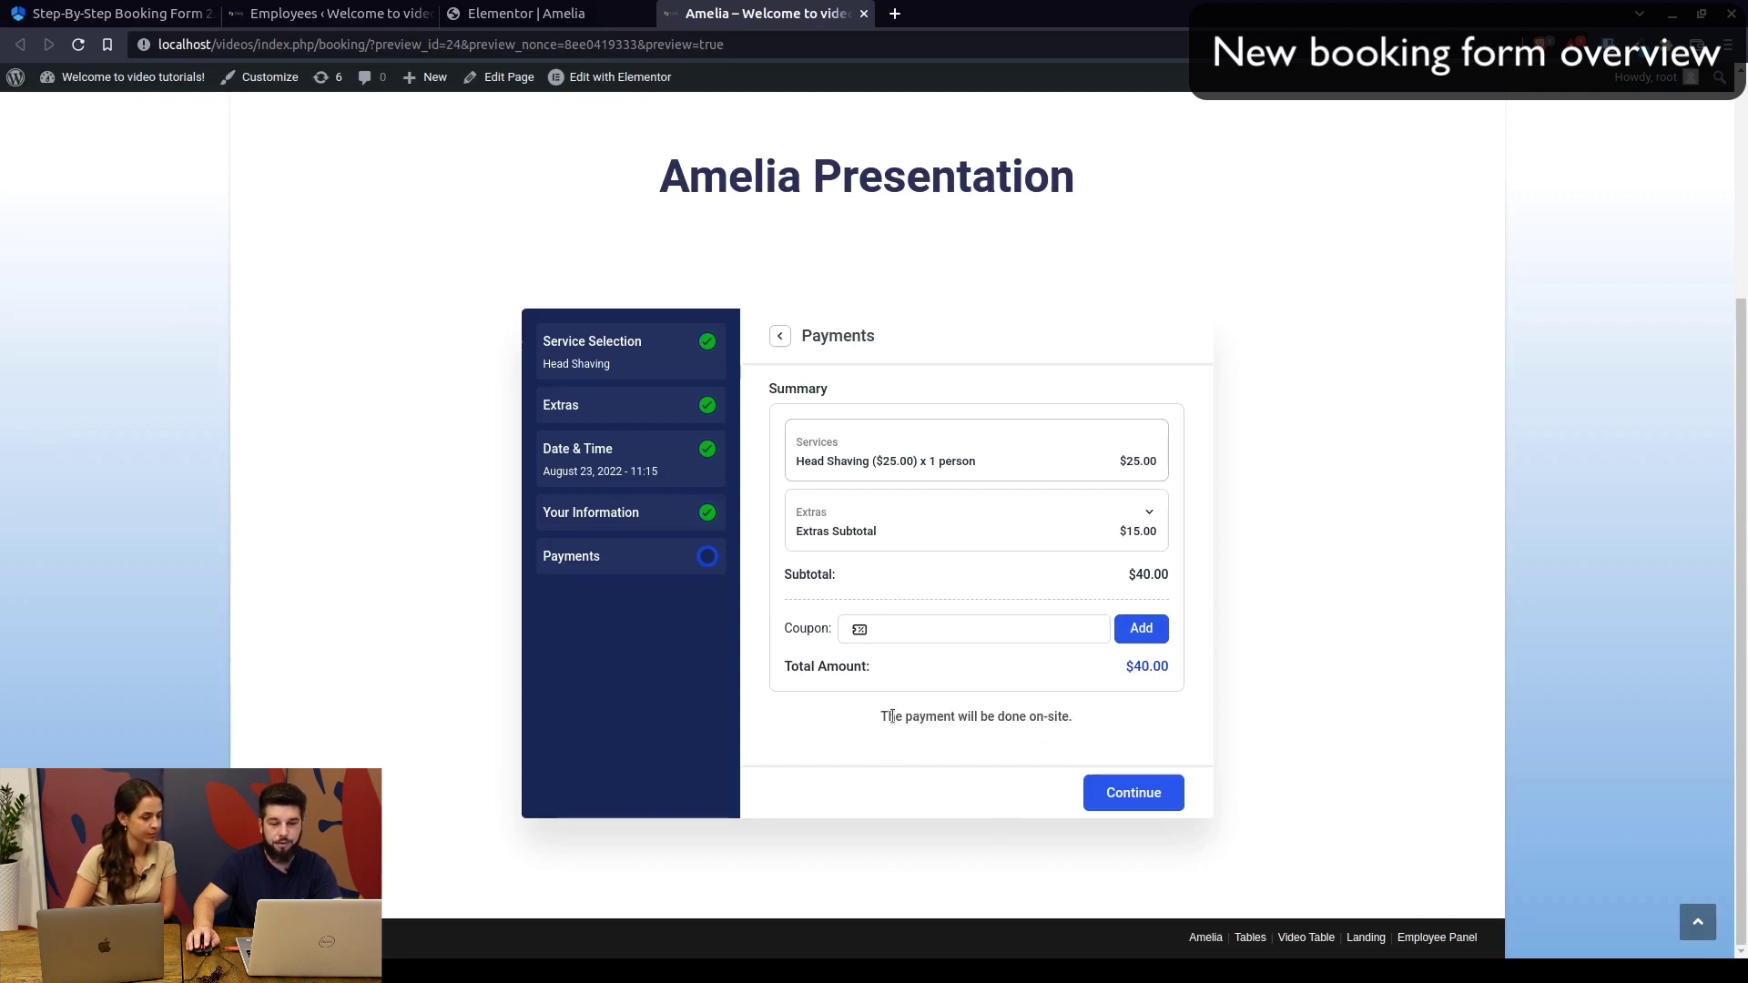
{"action": "left_click", "coordinate": [1134, 796]}
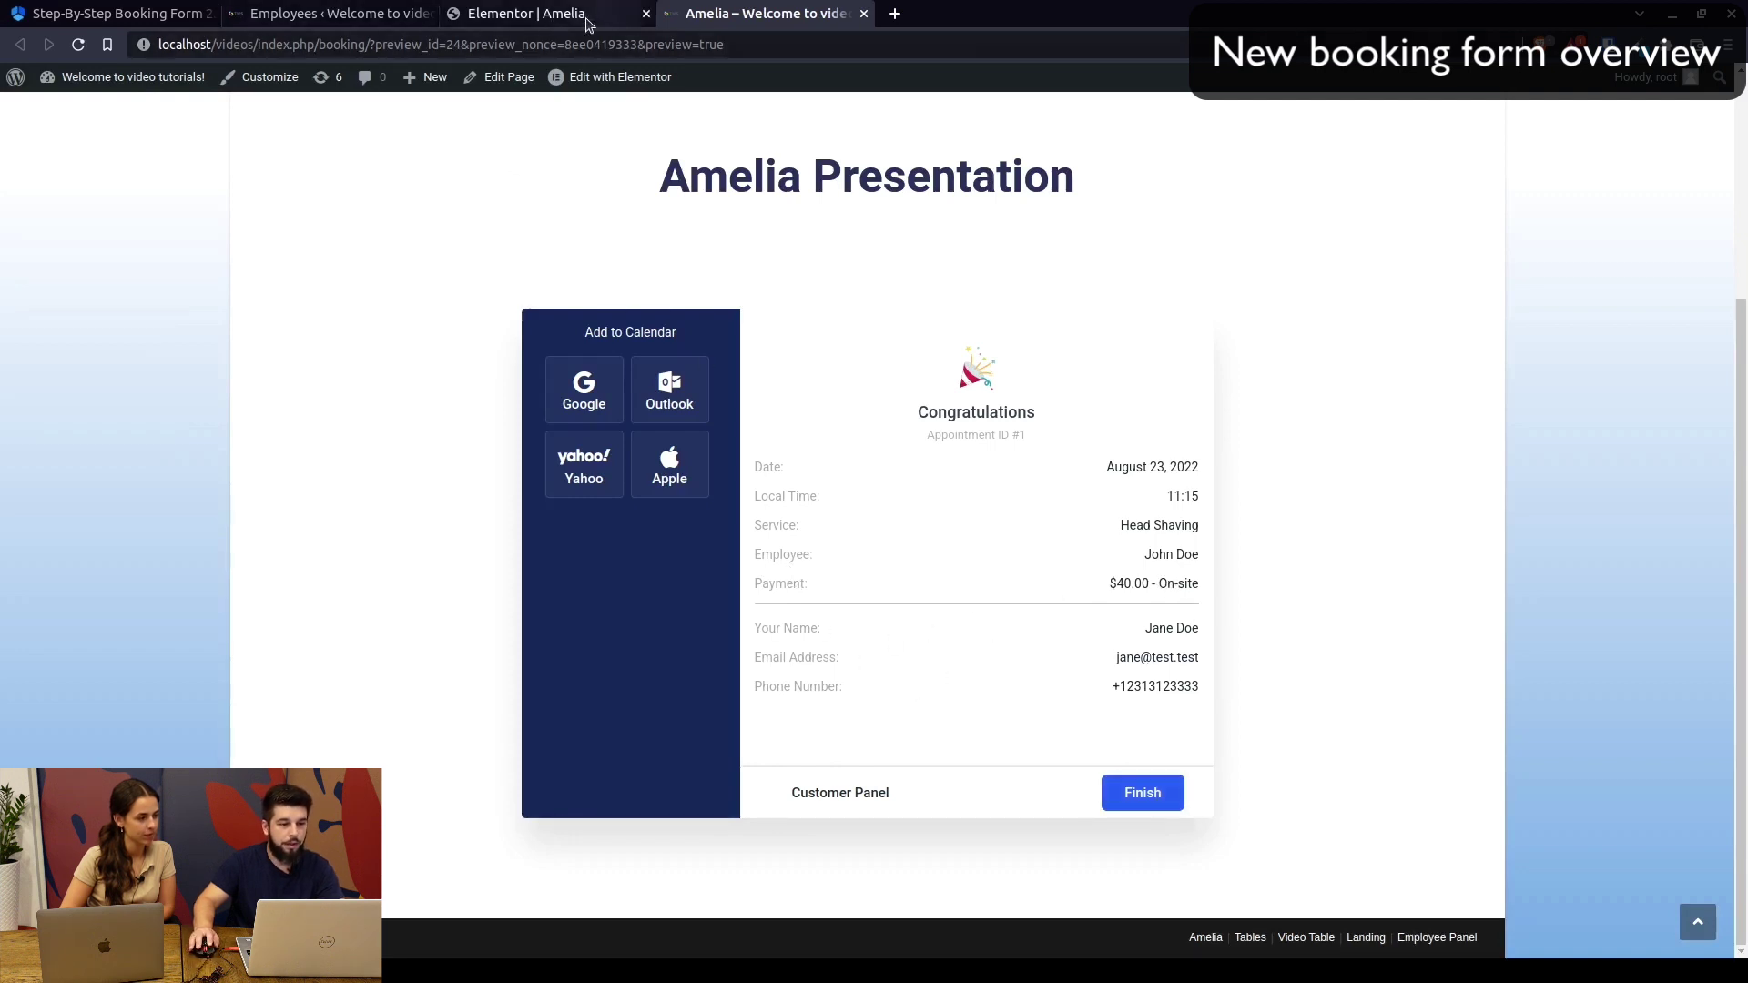
Enable Preselect Booking Parameters with the Shaving service (id 2), then return to the preview
{"action": "left_click", "coordinate": [546, 14]}
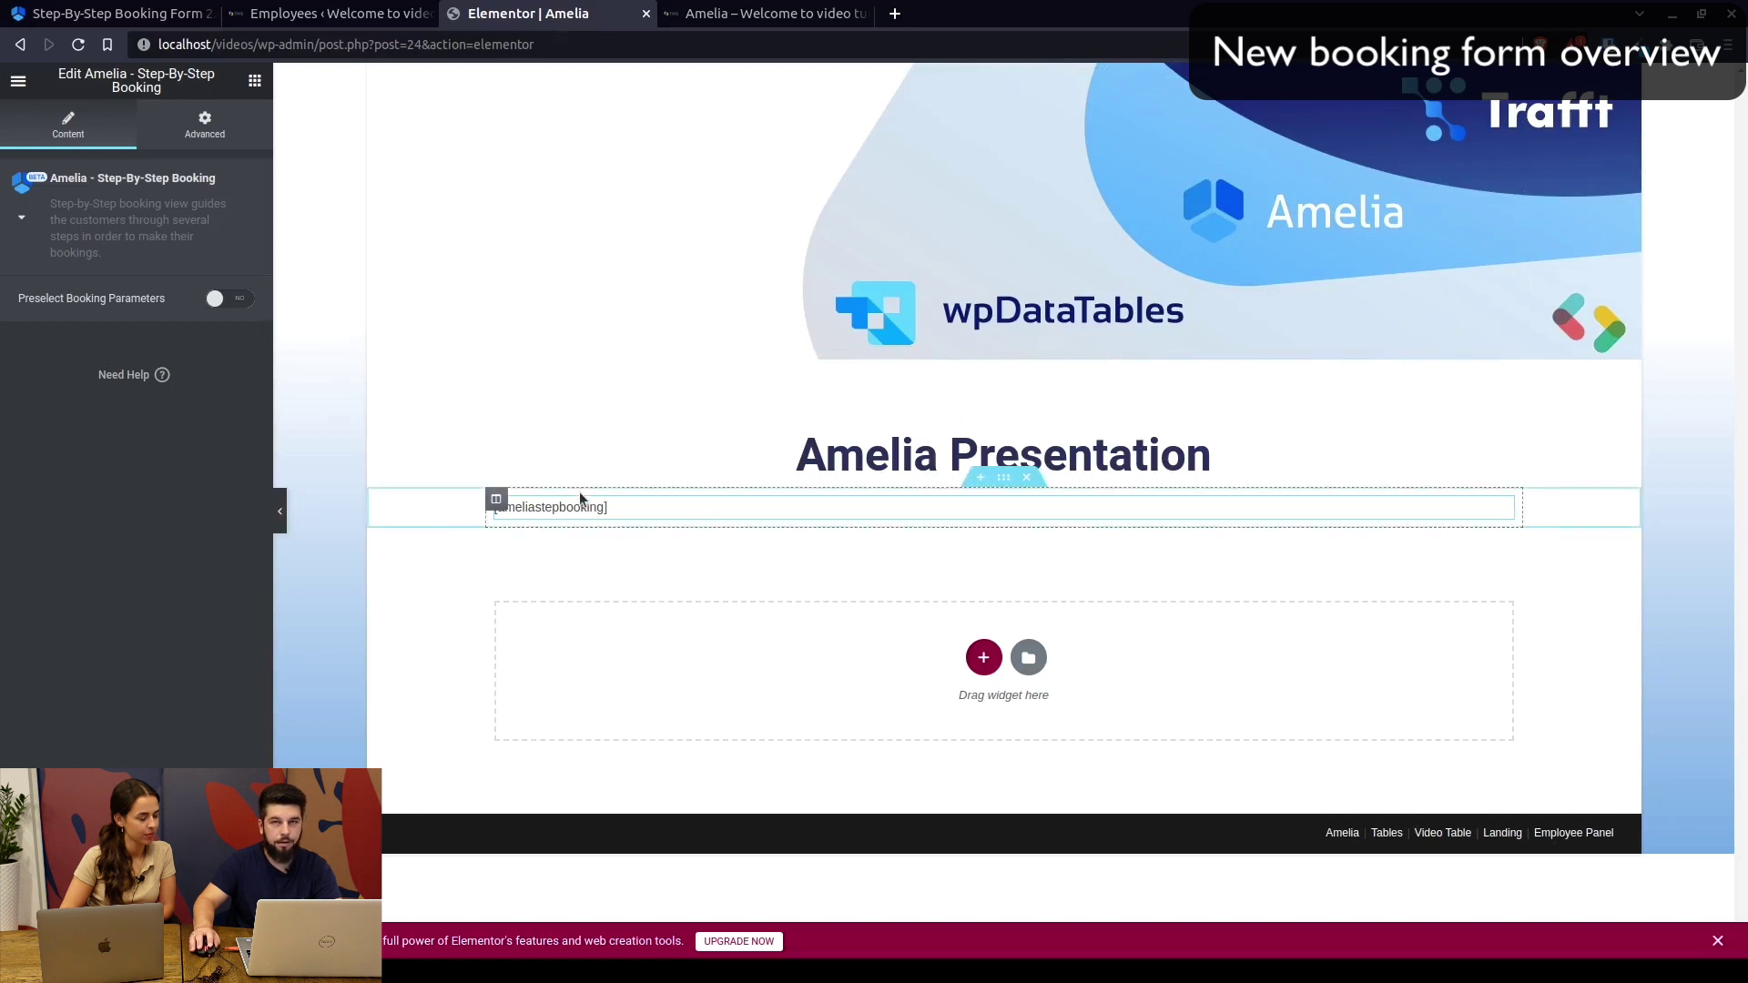
{"action": "left_click", "coordinate": [241, 299]}
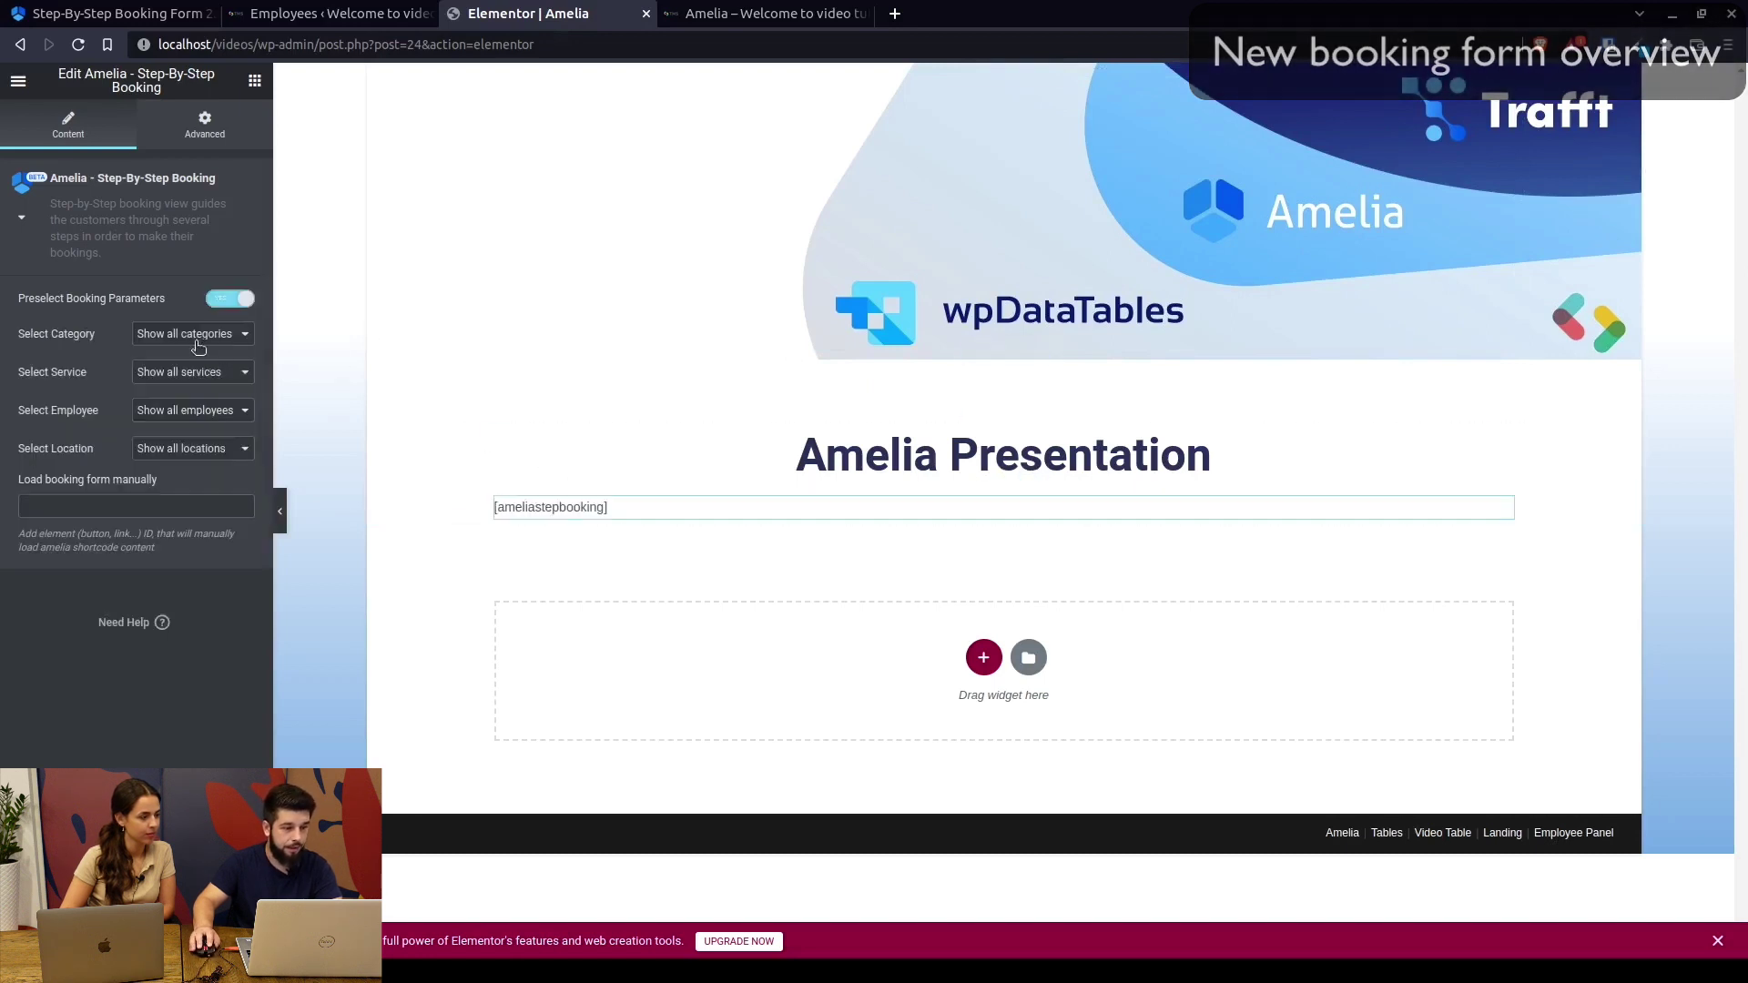
{"action": "left_click", "coordinate": [187, 334]}
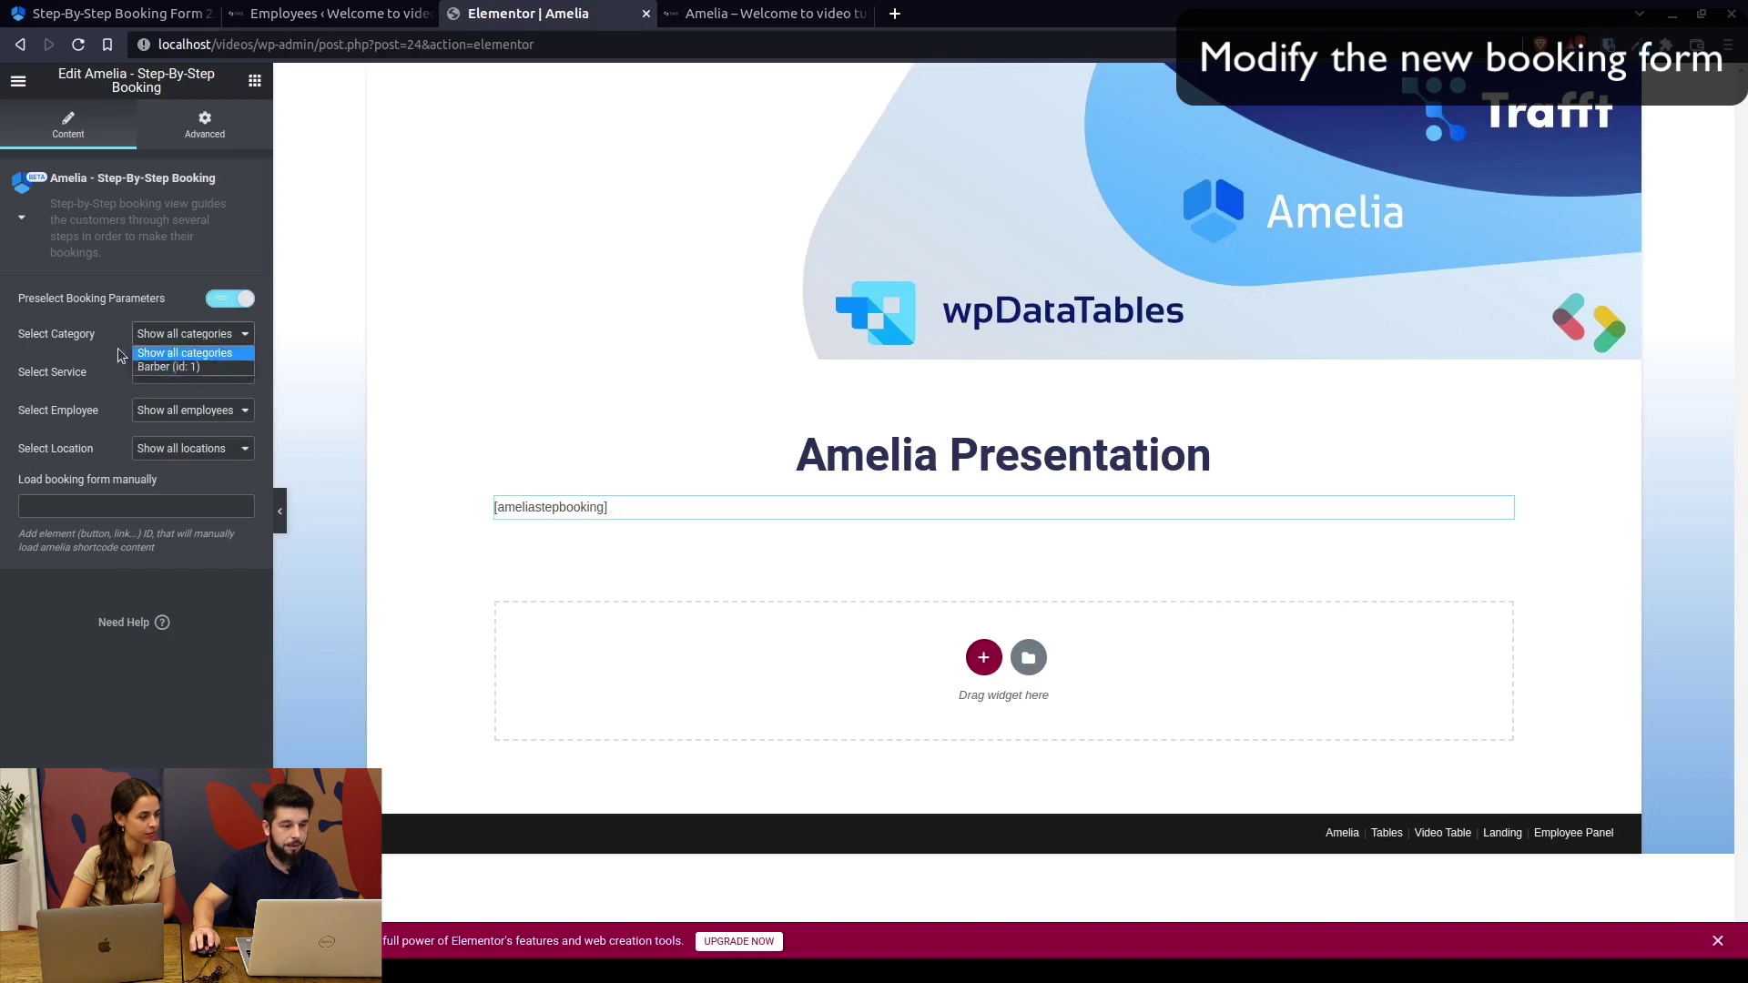
{"action": "left_click", "coordinate": [180, 354]}
{"action": "left_click", "coordinate": [168, 373]}
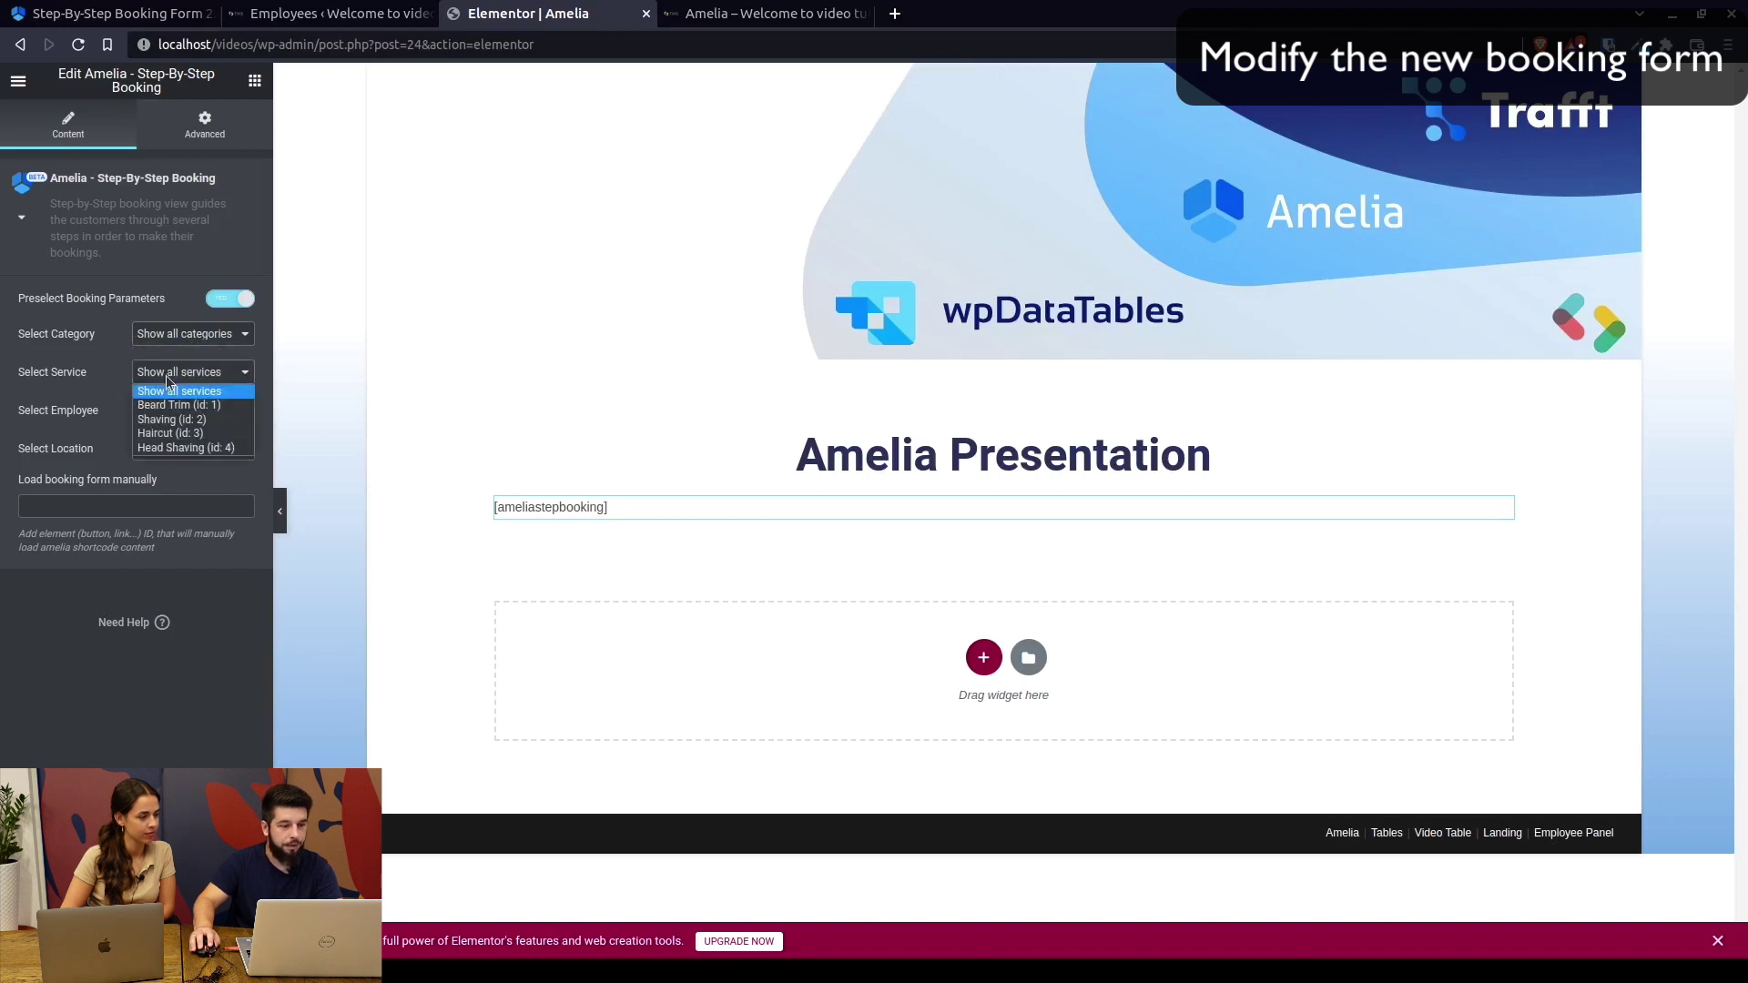
{"action": "left_click", "coordinate": [194, 419]}
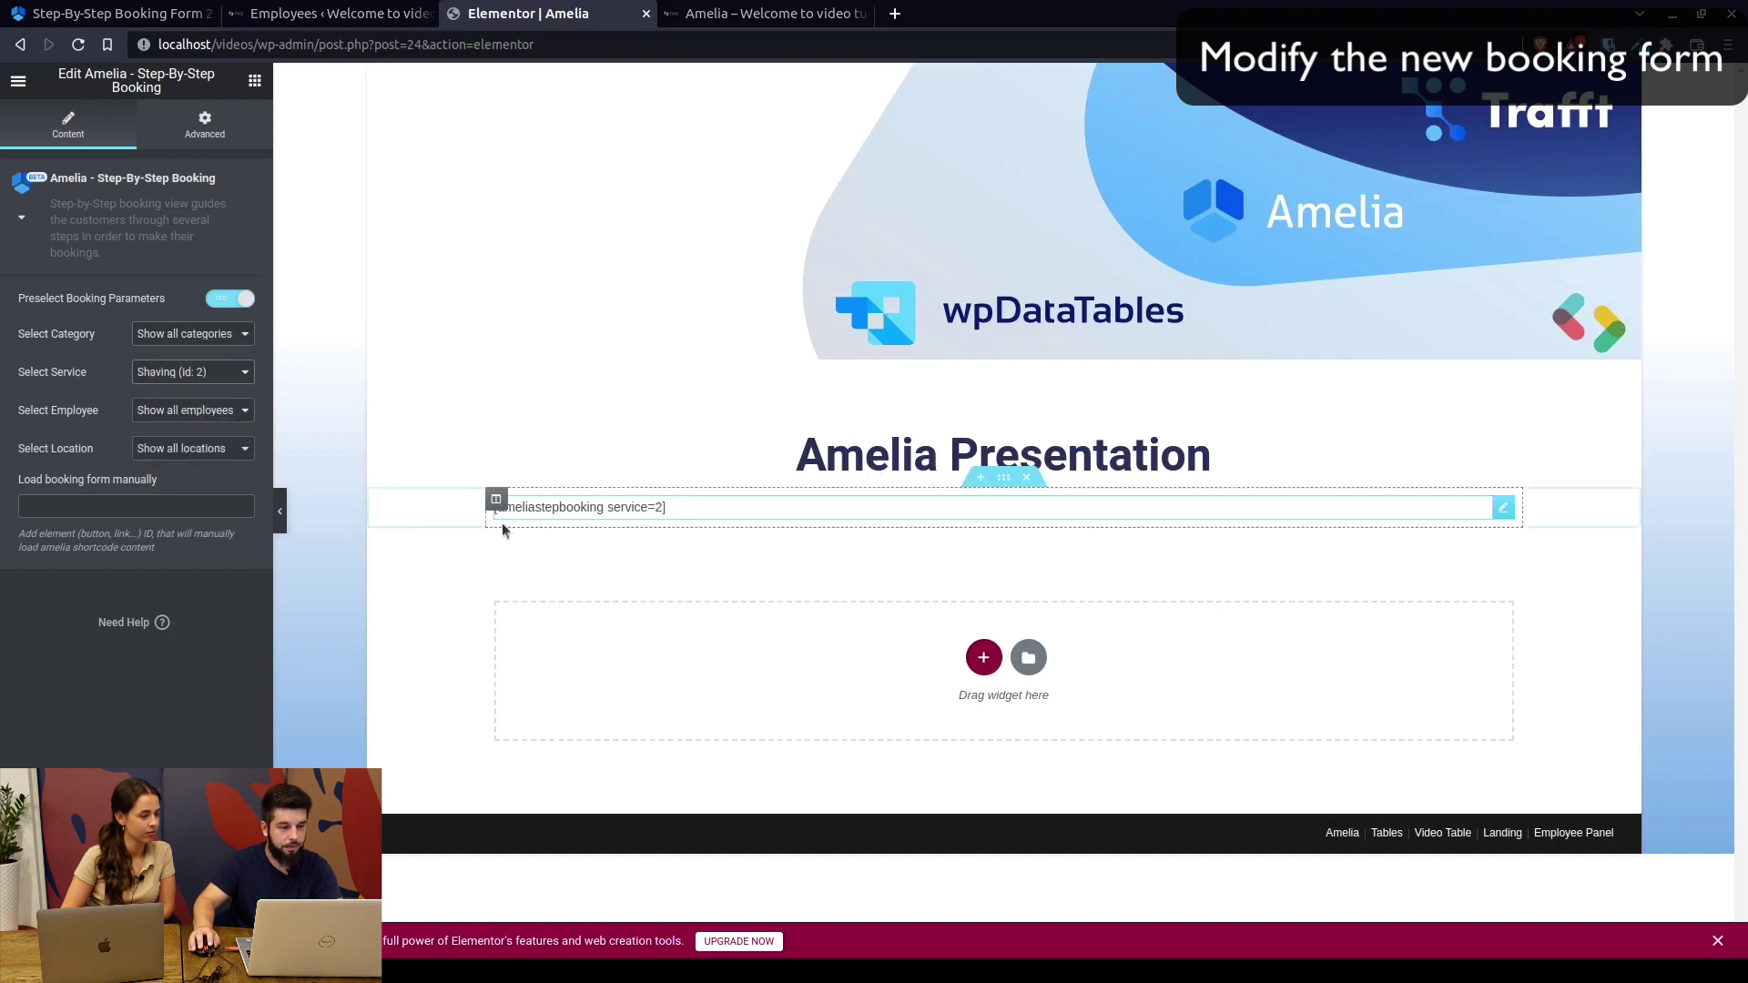
{"action": "left_click", "coordinate": [763, 14]}
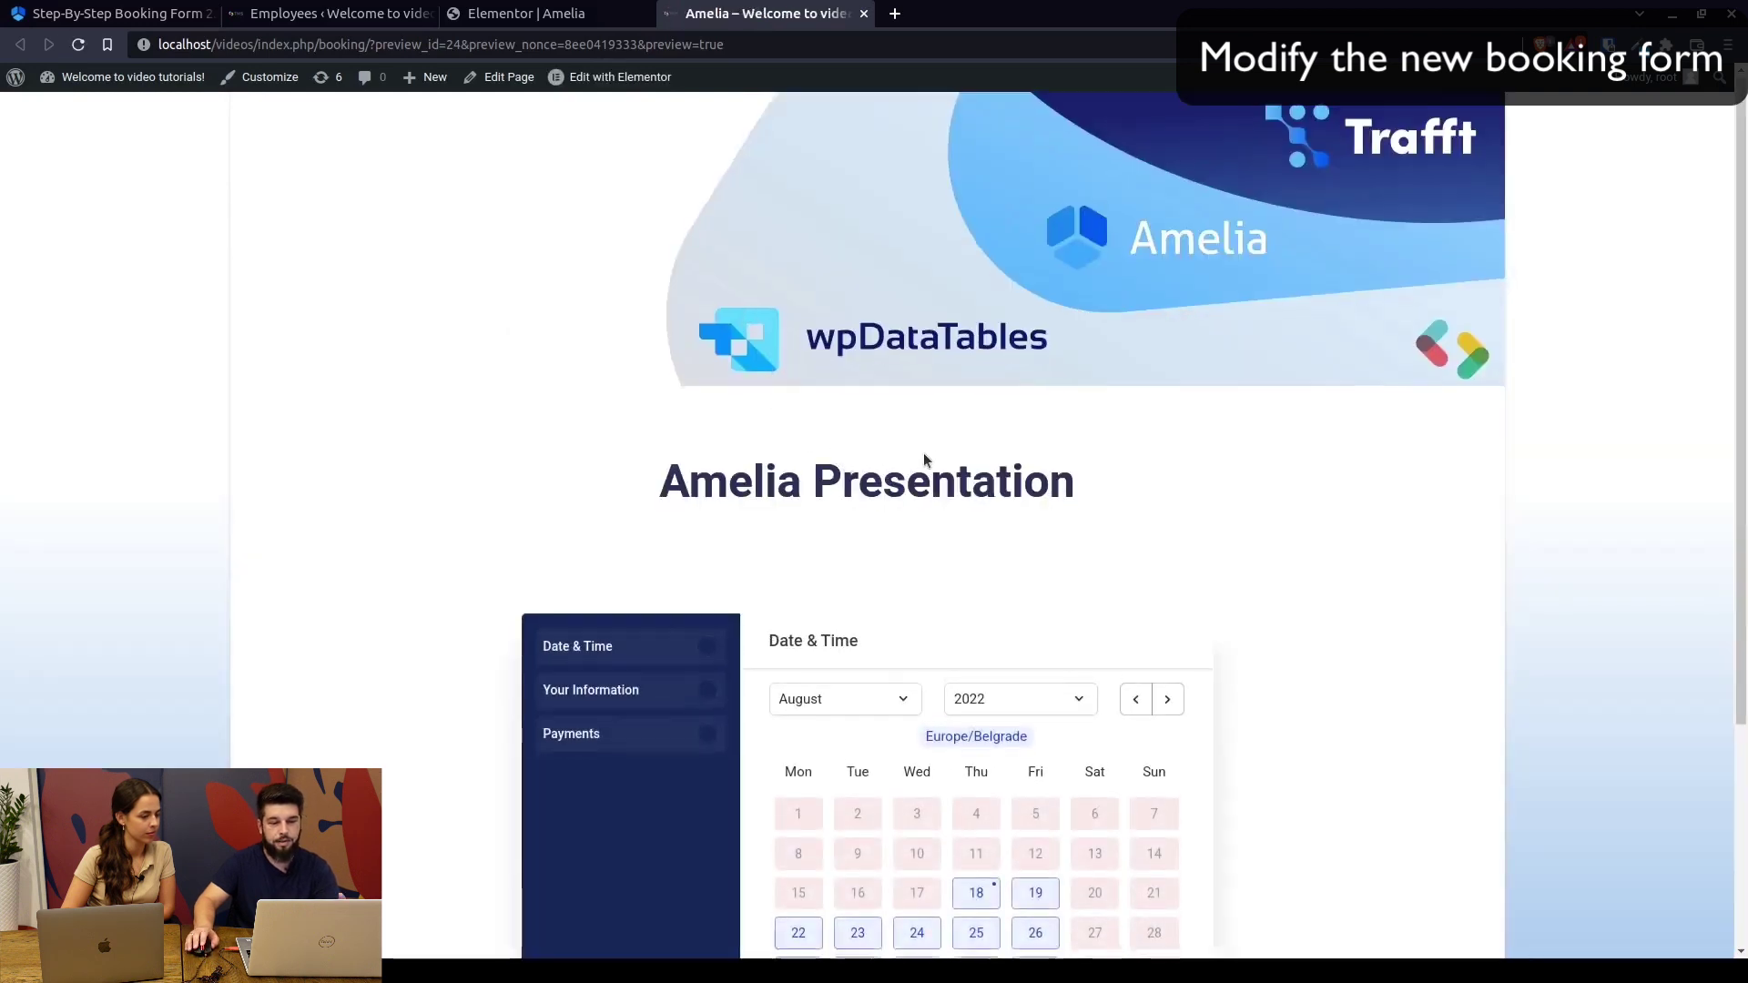
Pick August 19, 2022 with the 13:30 - 14:00 slot and continue to Your Information
{"action": "scroll", "coordinate": [921, 460], "scroll_direction": "down", "scroll_amount": 3}
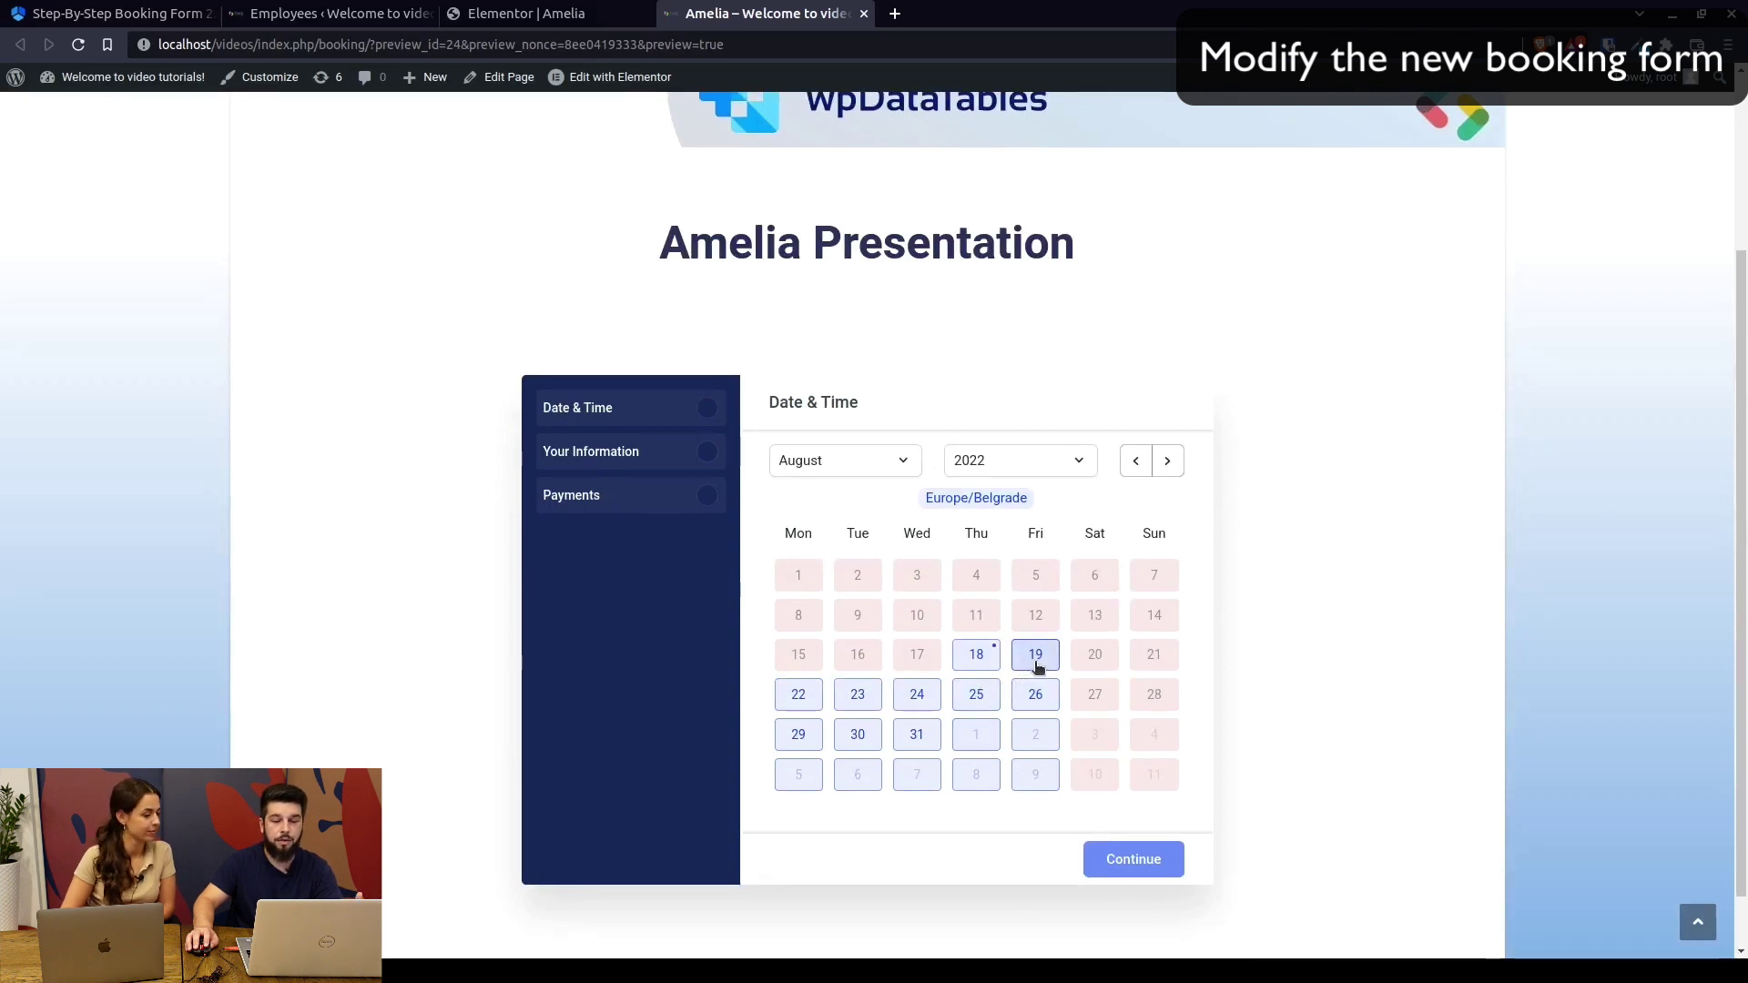
{"action": "left_click", "coordinate": [1036, 662]}
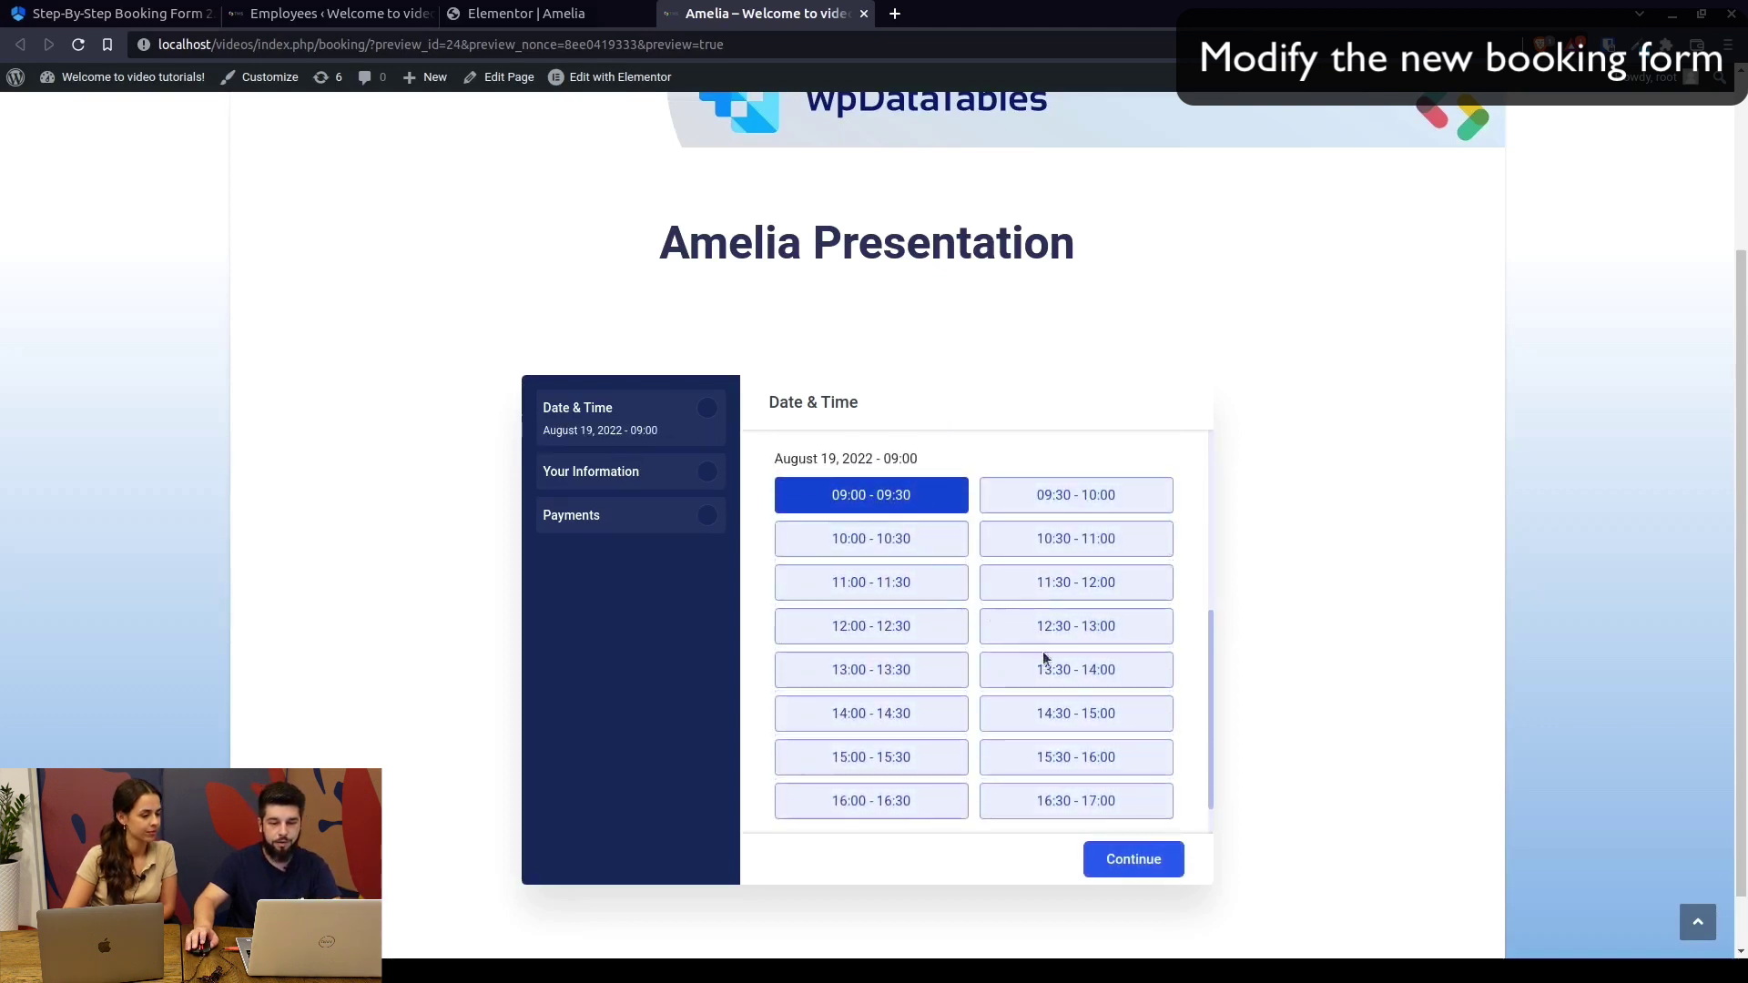
{"action": "left_click", "coordinate": [1083, 681]}
{"action": "left_click", "coordinate": [1129, 856]}
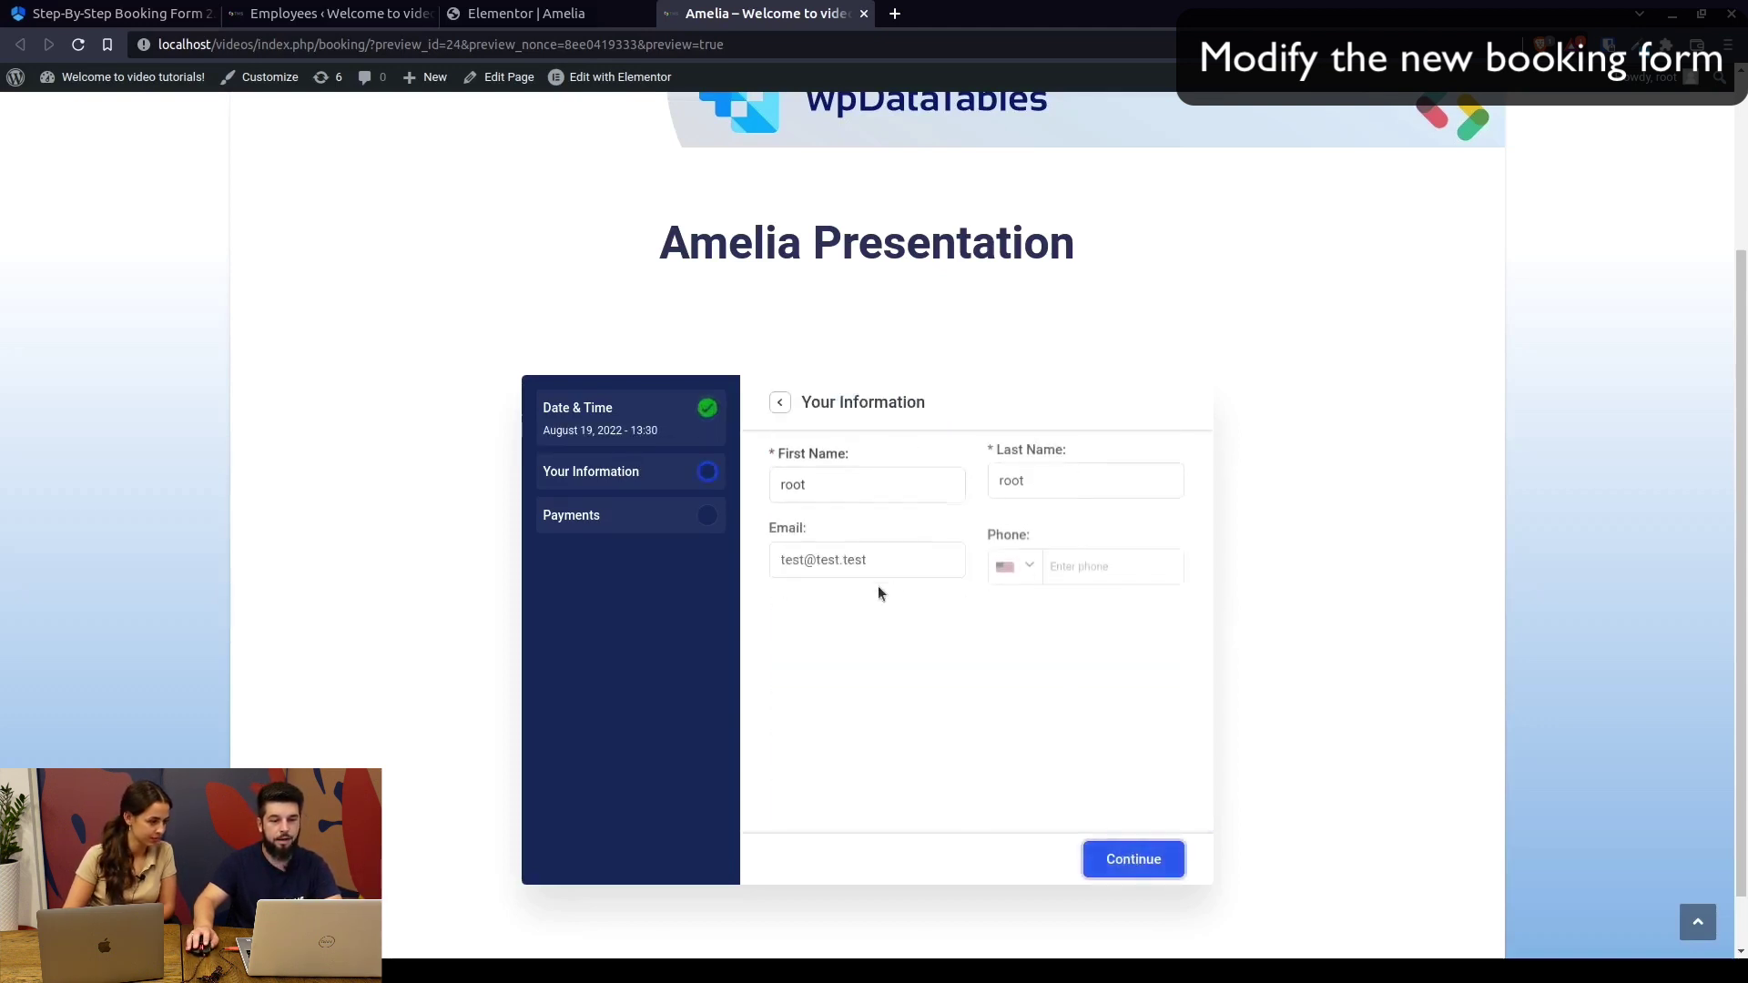
Add a new Styling service category in Amelia Services
{"action": "left_click", "coordinate": [517, 11]}
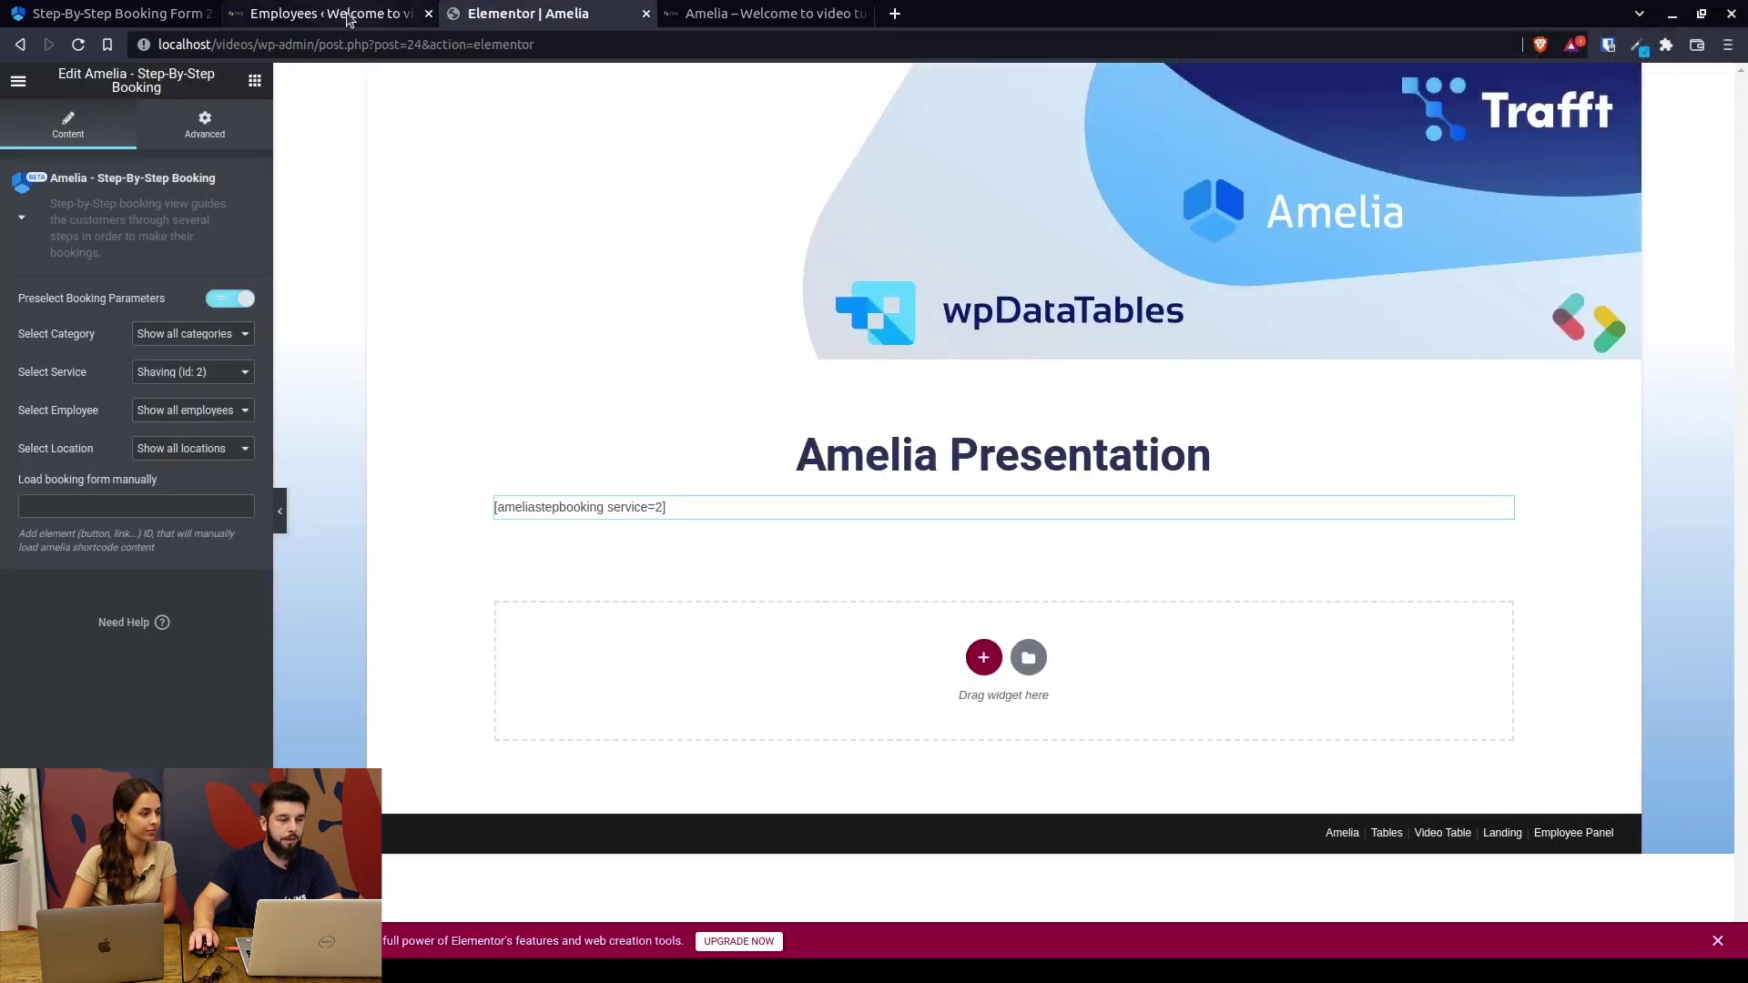
{"action": "left_click", "coordinate": [351, 13]}
{"action": "left_click", "coordinate": [46, 727]}
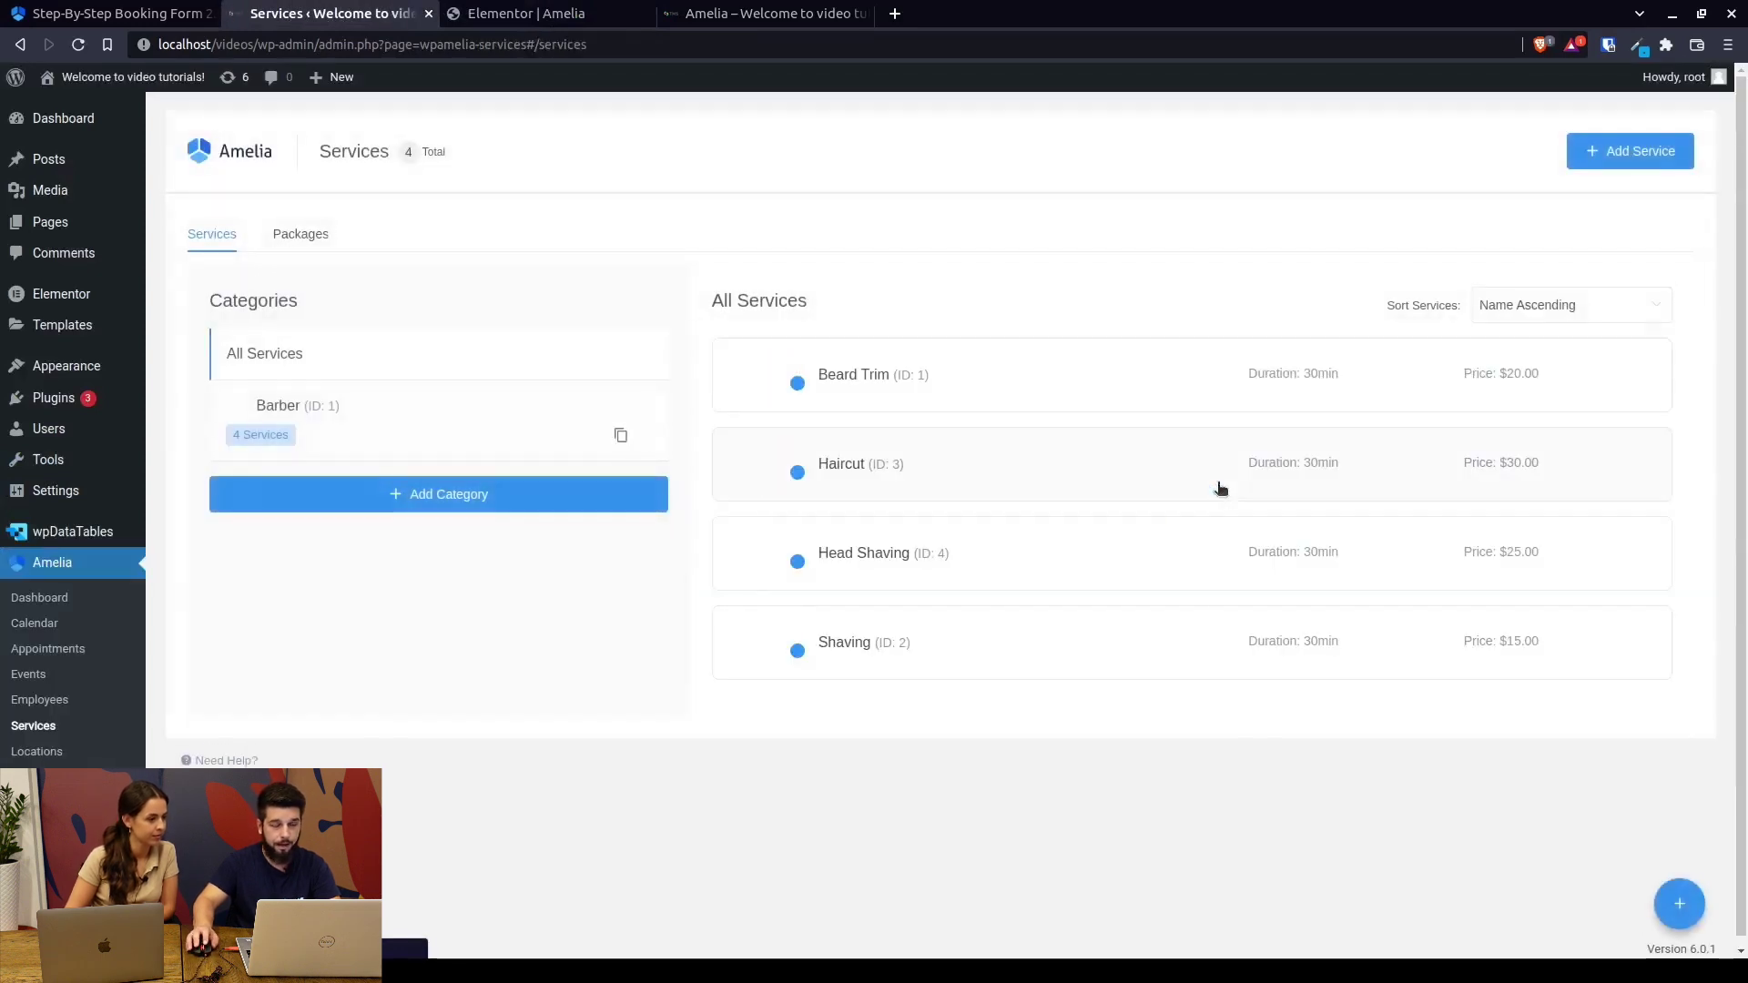
{"action": "left_click", "coordinate": [1629, 151]}
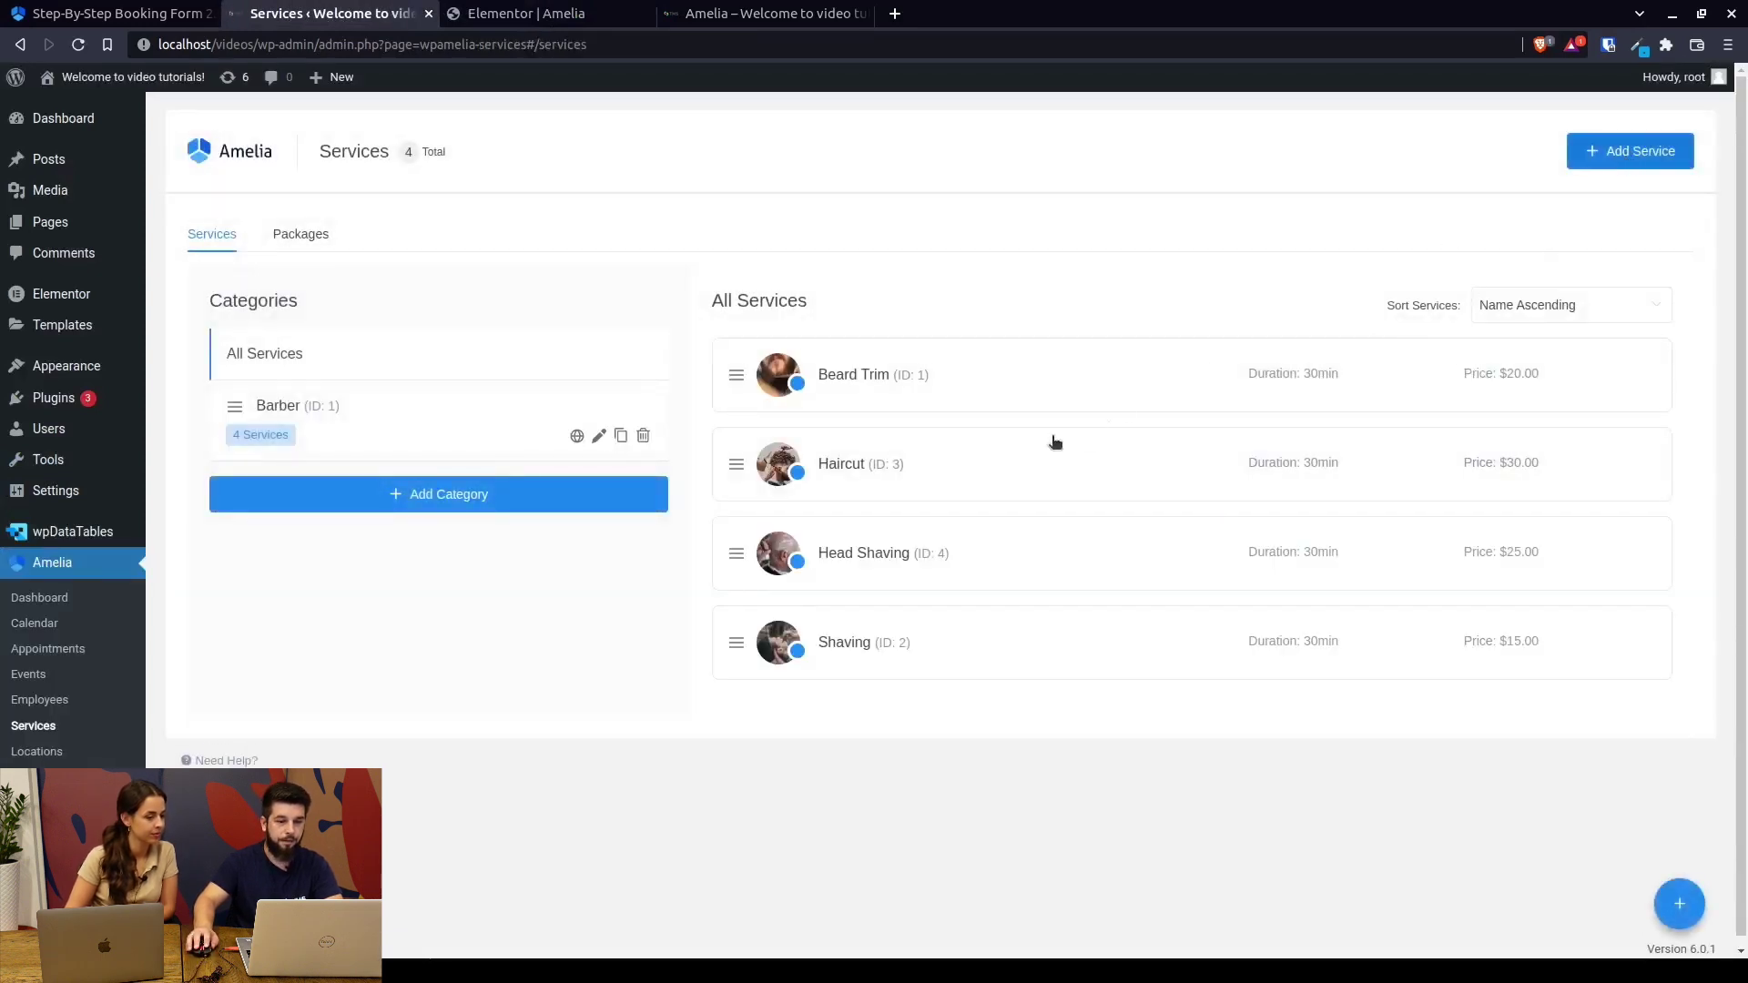
{"action": "left_click", "coordinate": [1385, 435]}
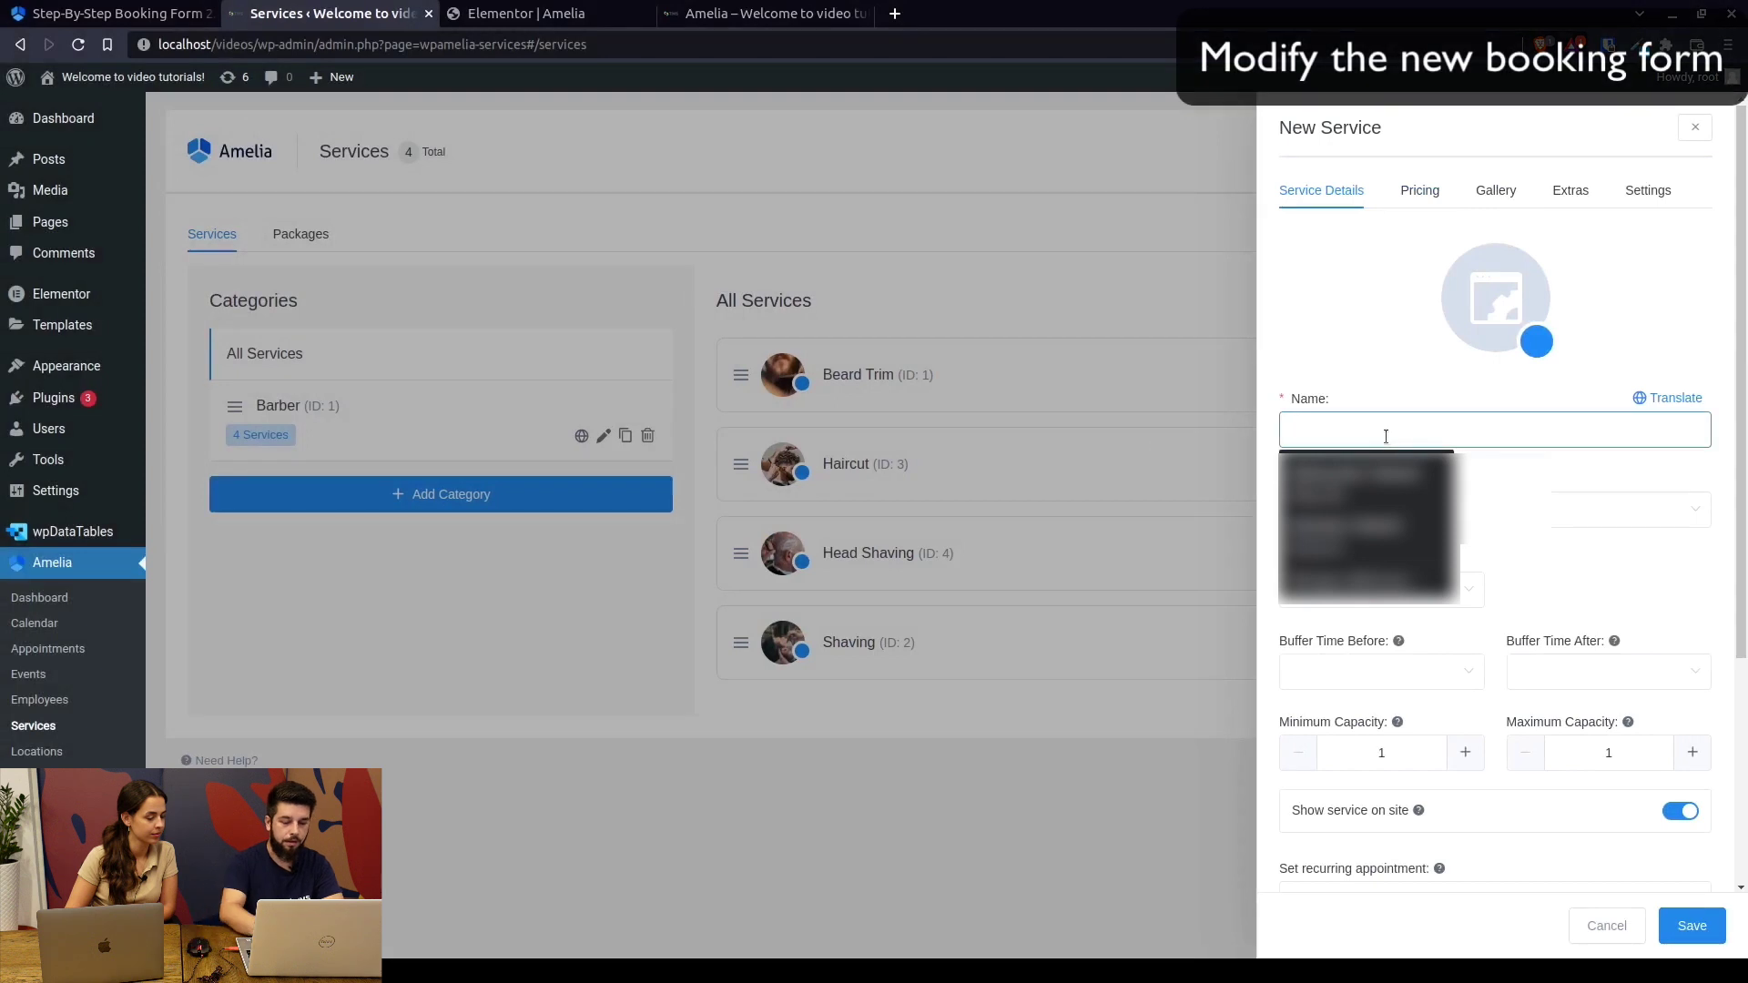
{"action": "type", "text": "Styling"}
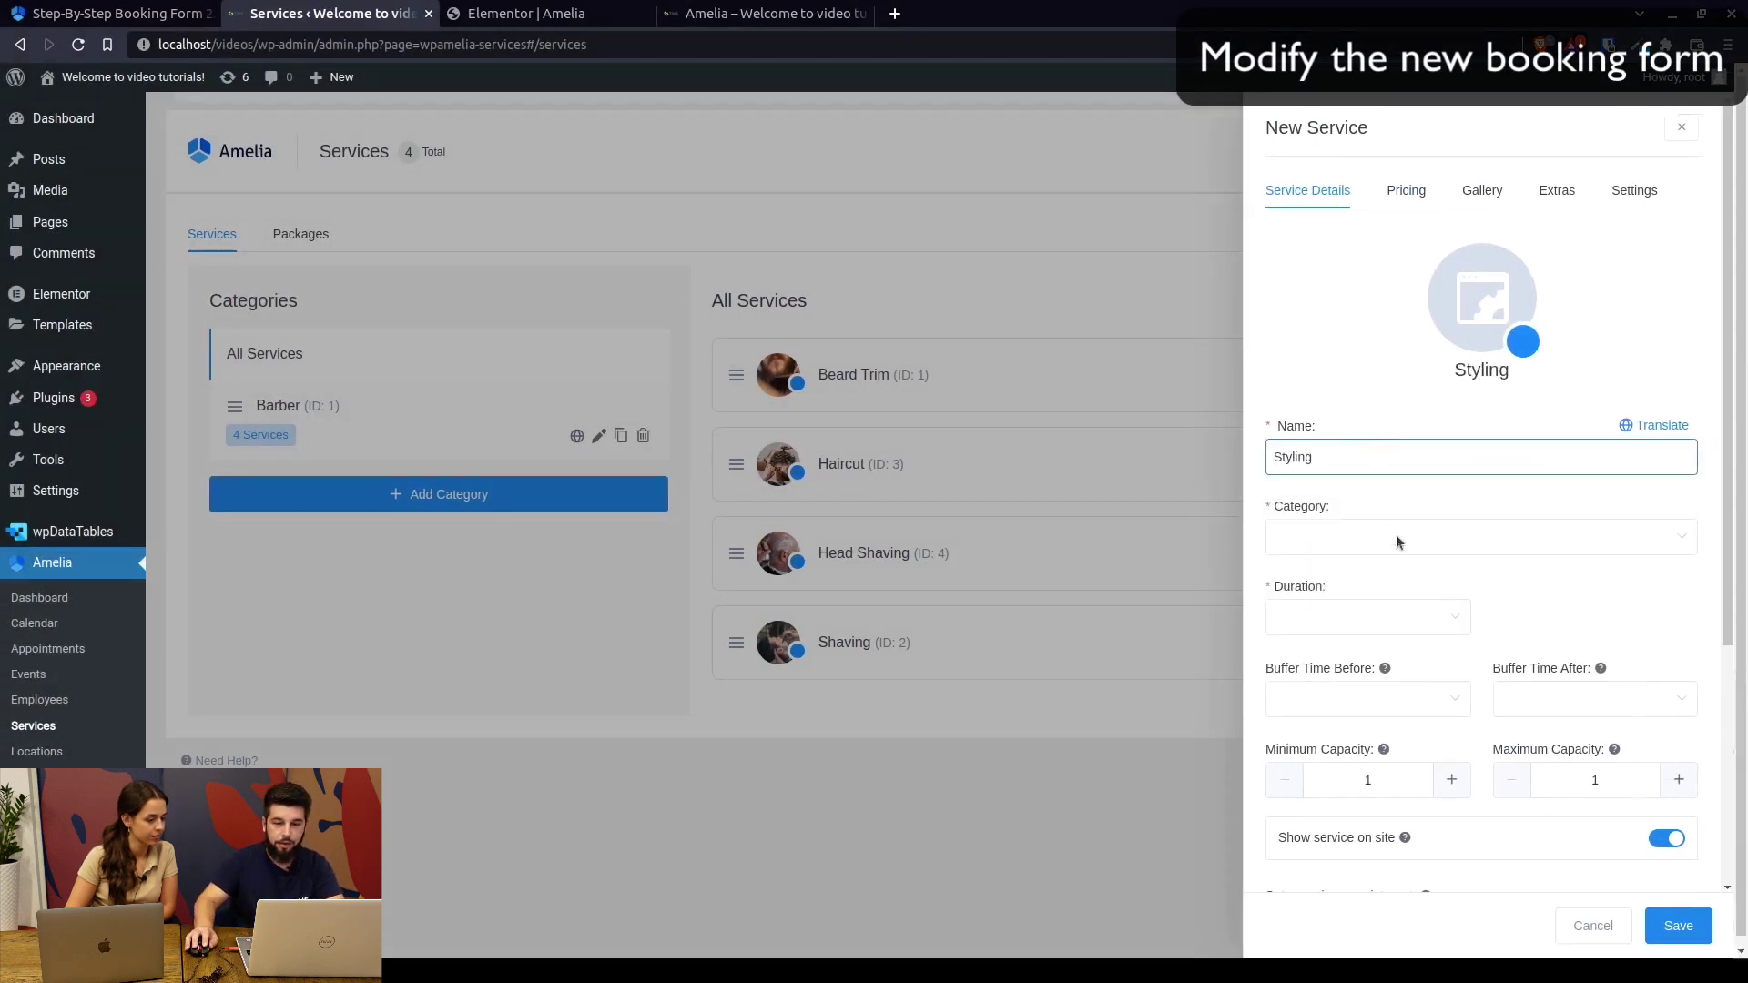
{"action": "left_click", "coordinate": [597, 389]}
{"action": "left_click", "coordinate": [460, 495]}
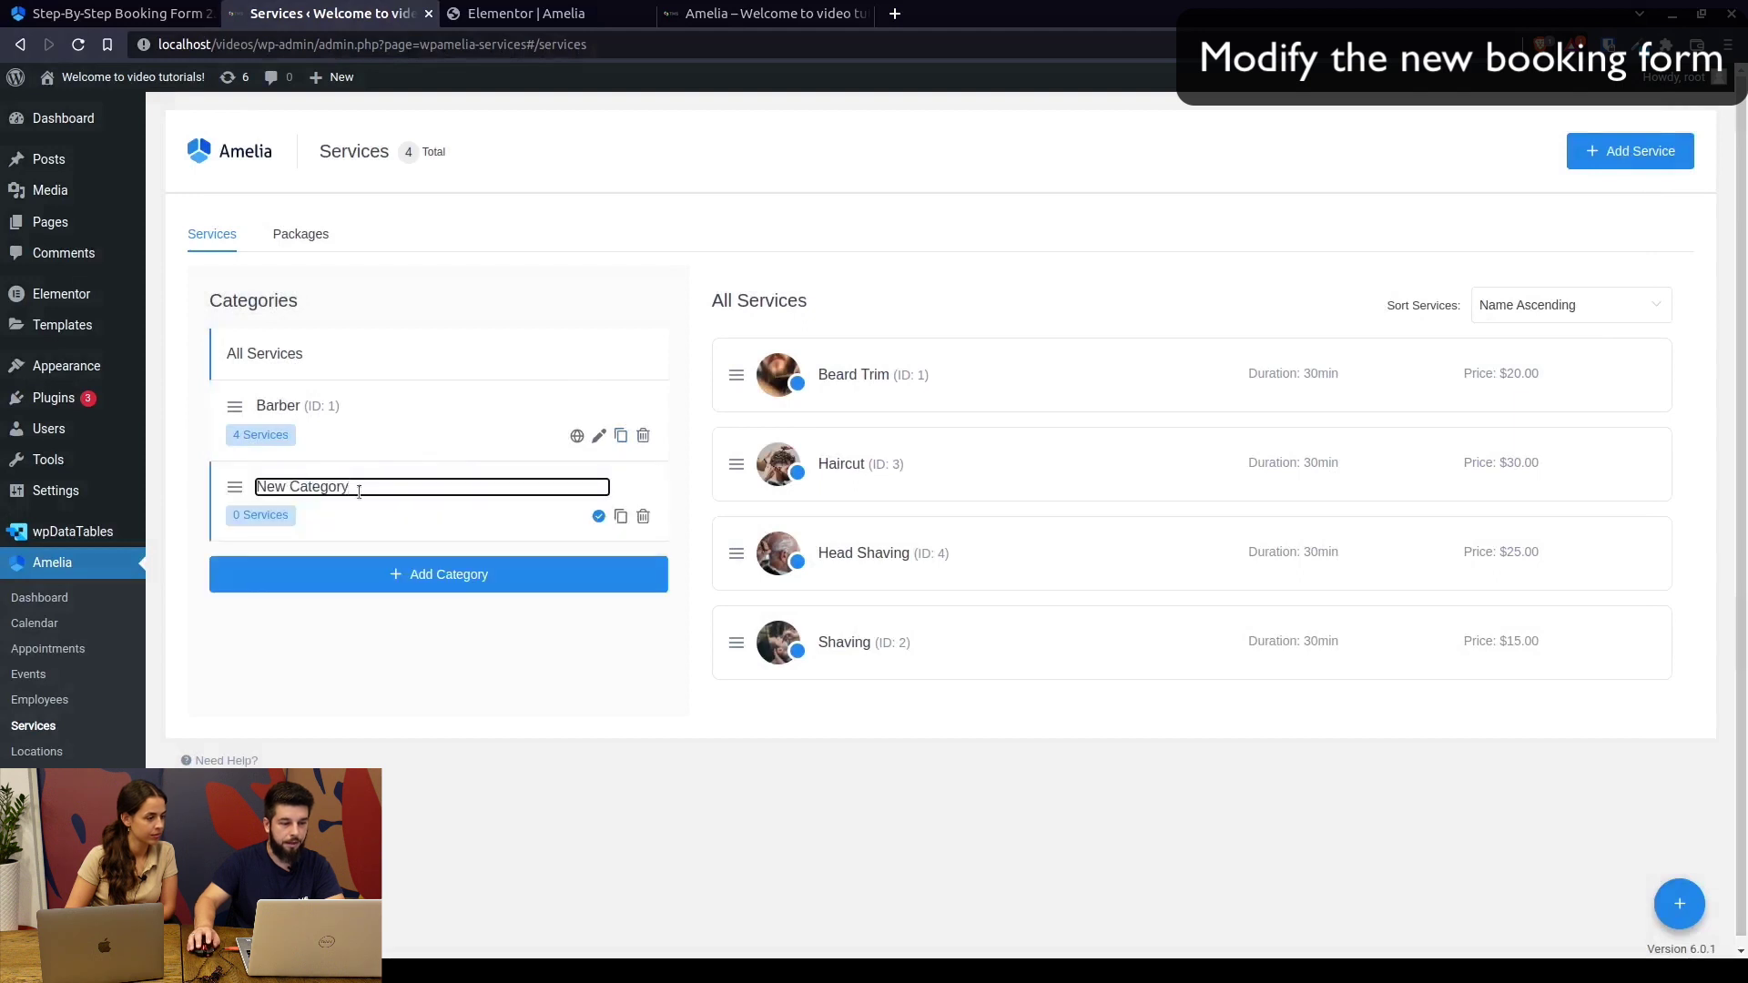
{"action": "triple_click", "coordinate": [358, 489]}
{"action": "type", "text": "Styling"}
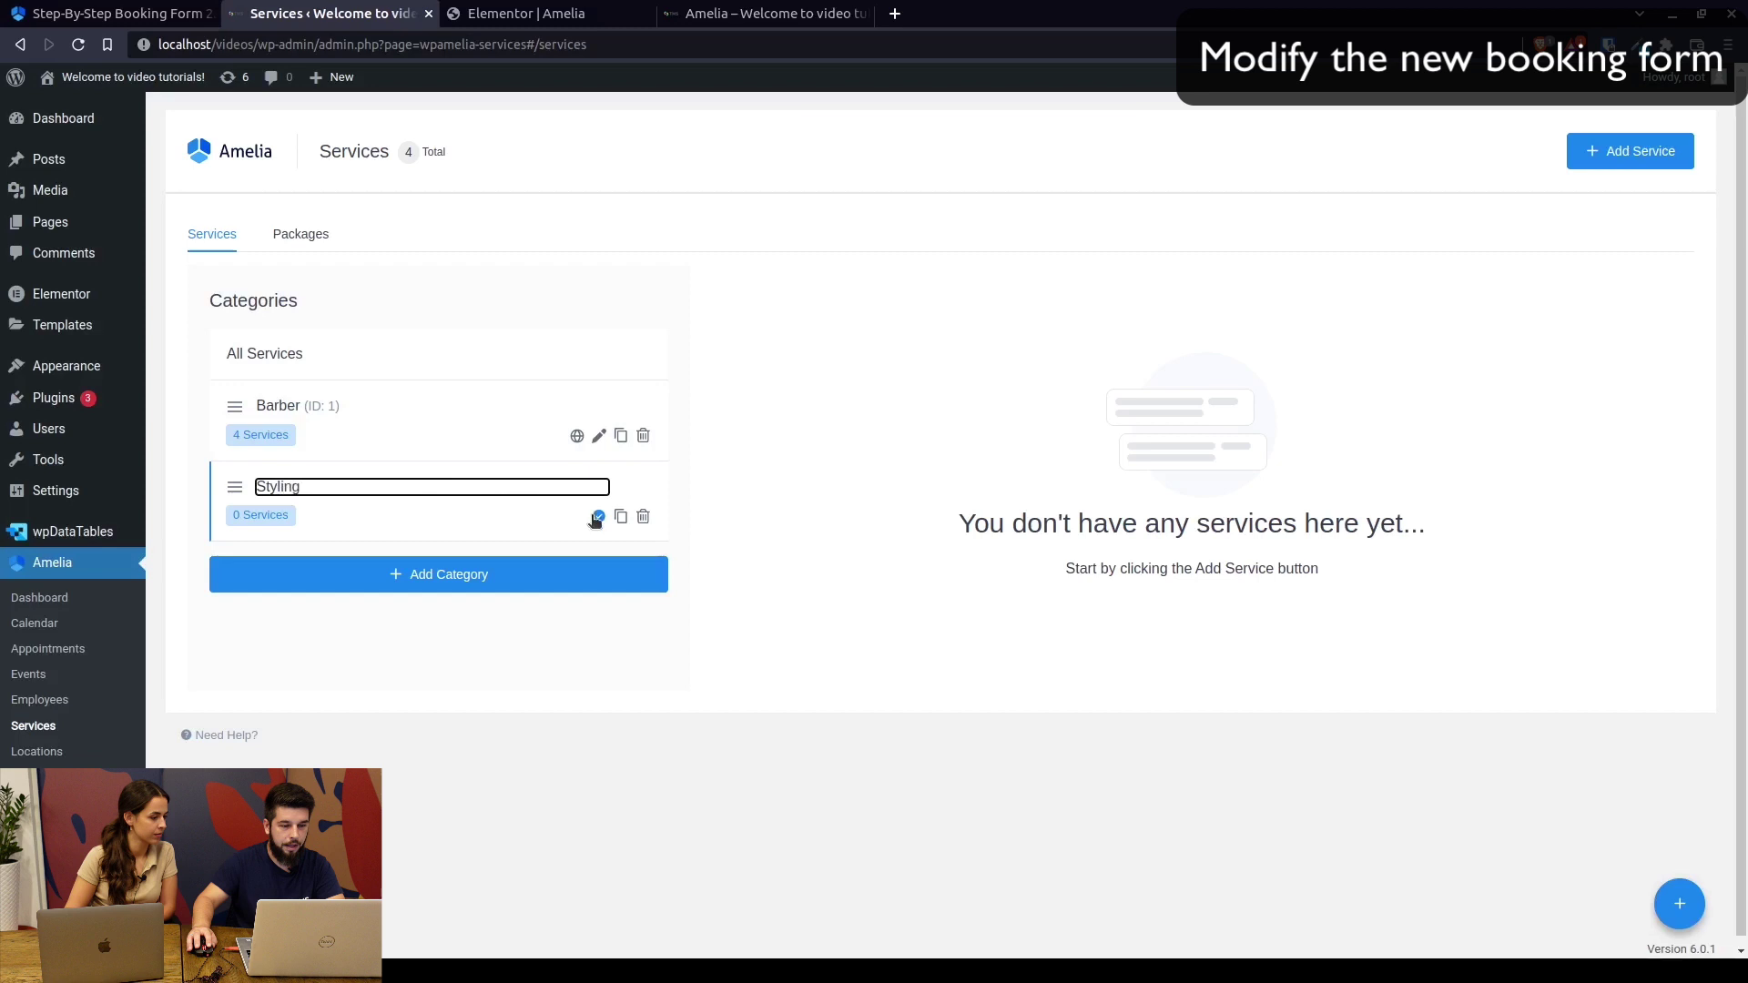
{"action": "key", "text": "Return"}
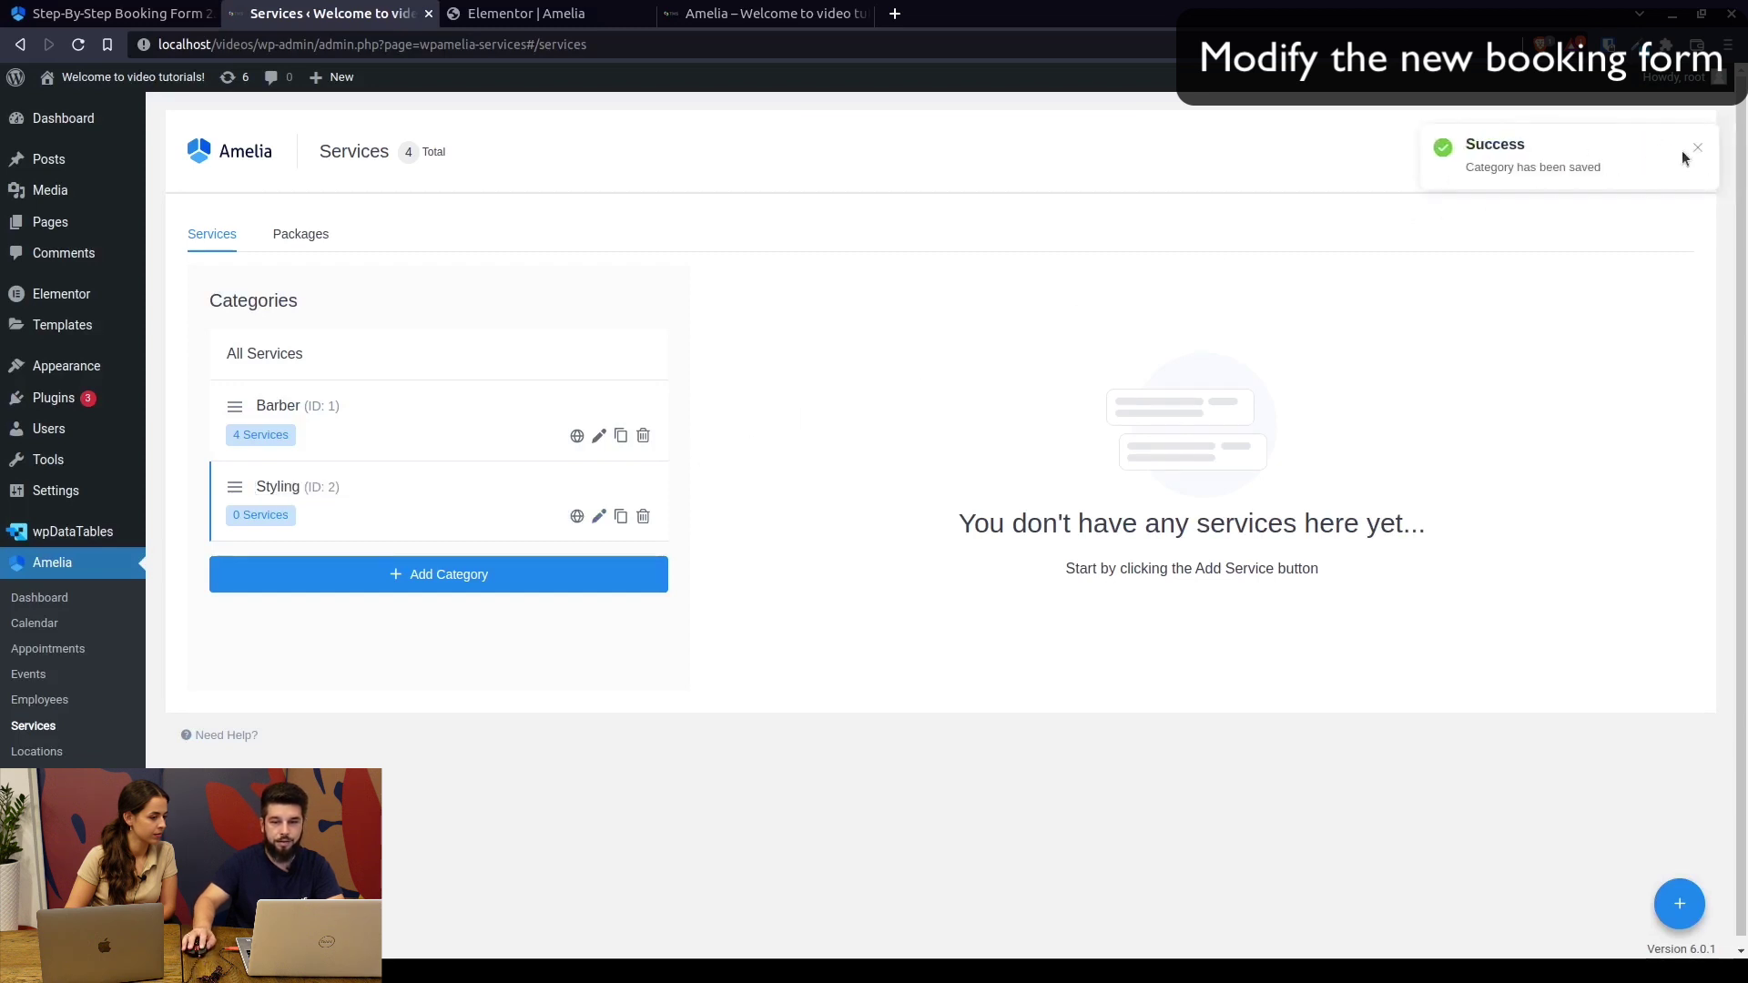
{"action": "left_click", "coordinate": [1683, 156]}
Create a Hair dye service in Styling with 1h duration and a $20 price
{"action": "left_click", "coordinate": [1630, 150]}
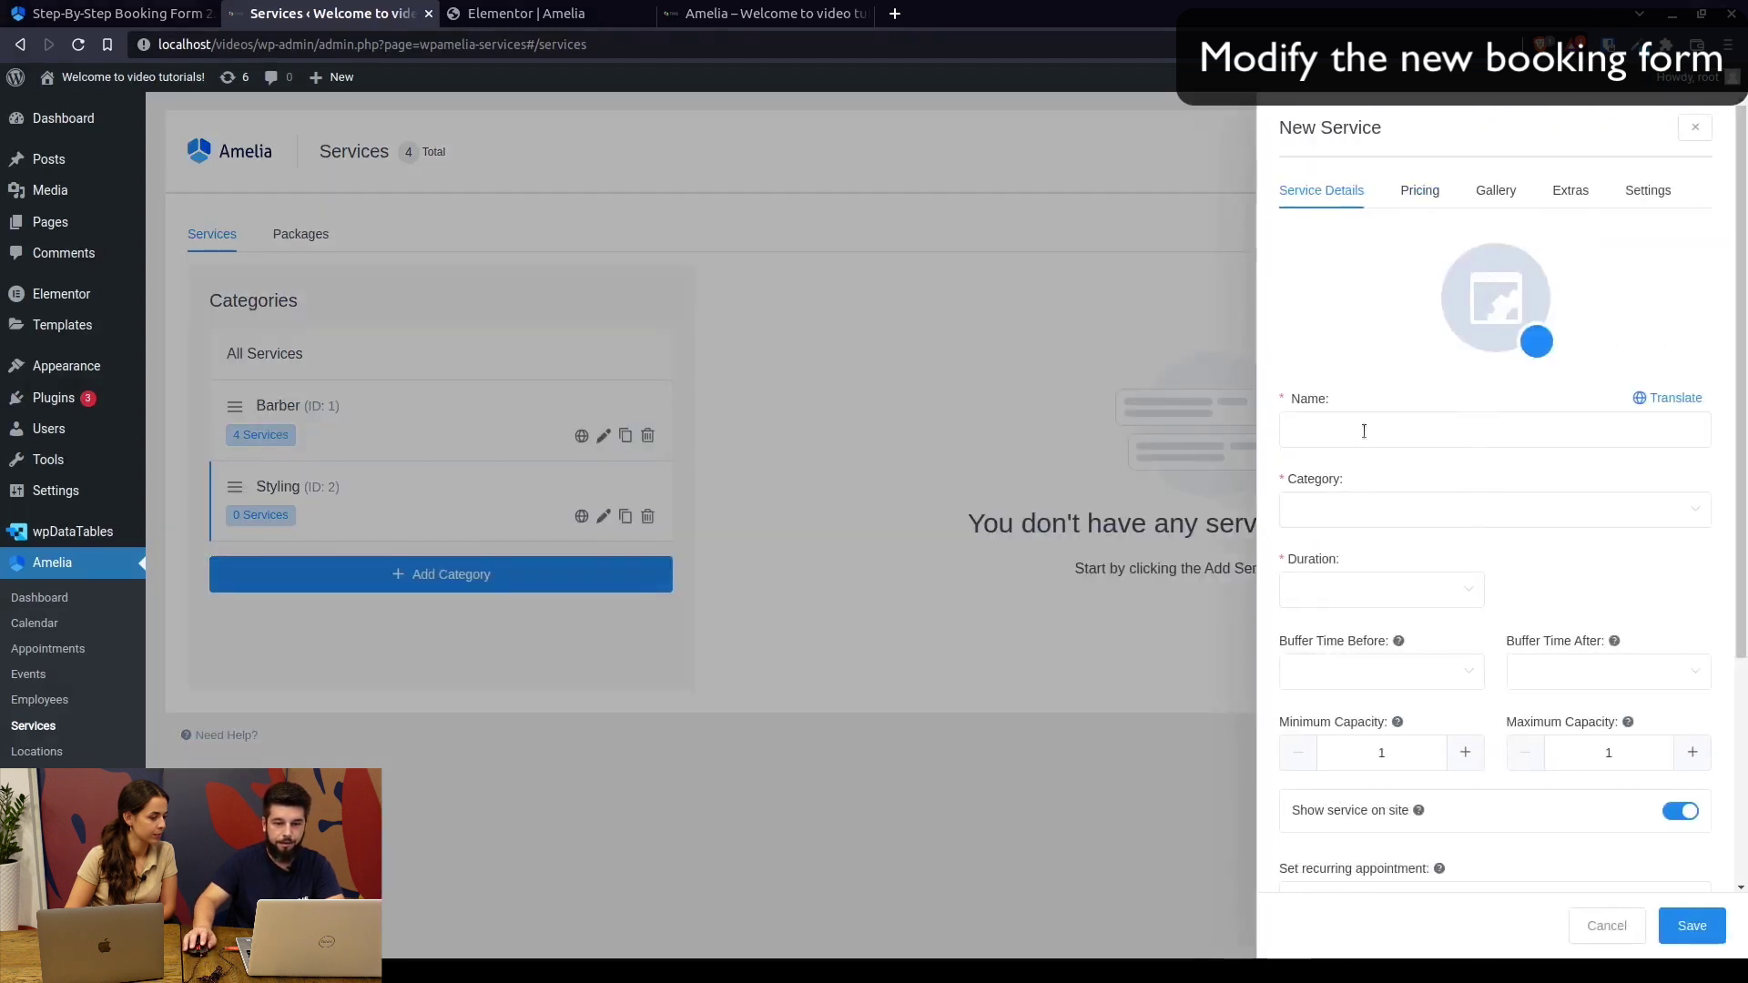
{"action": "type", "text": "Hair dye"}
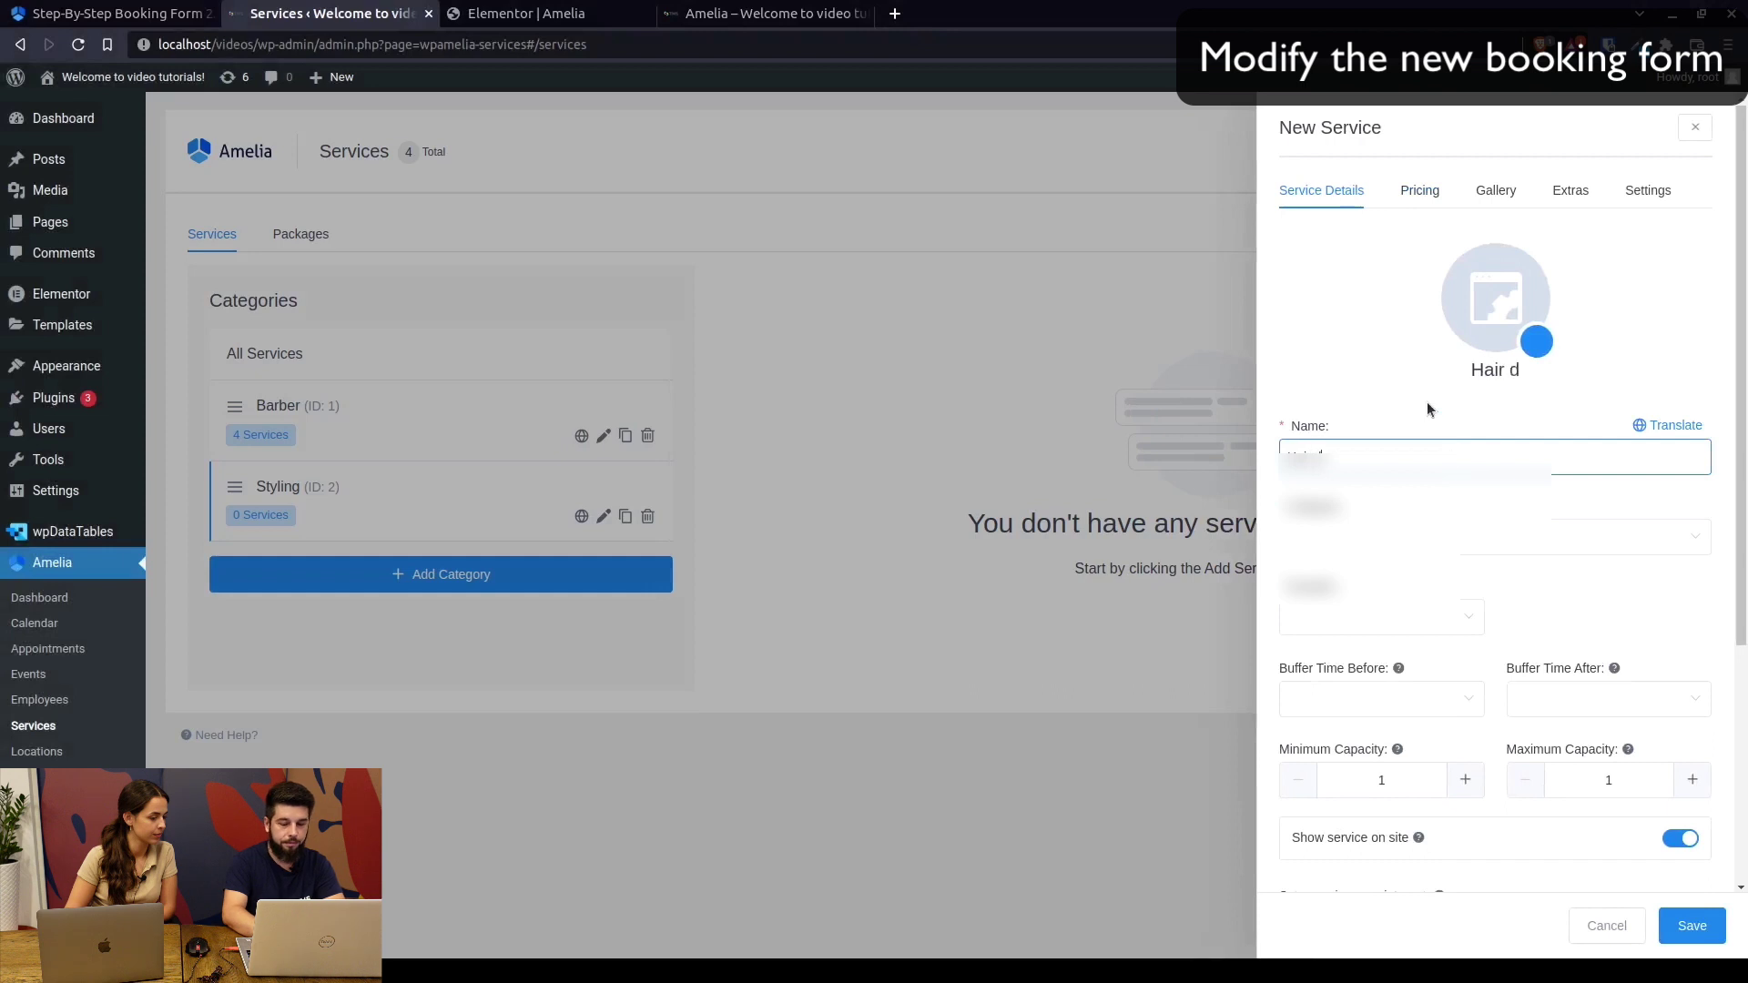
{"action": "left_click", "coordinate": [1457, 544]}
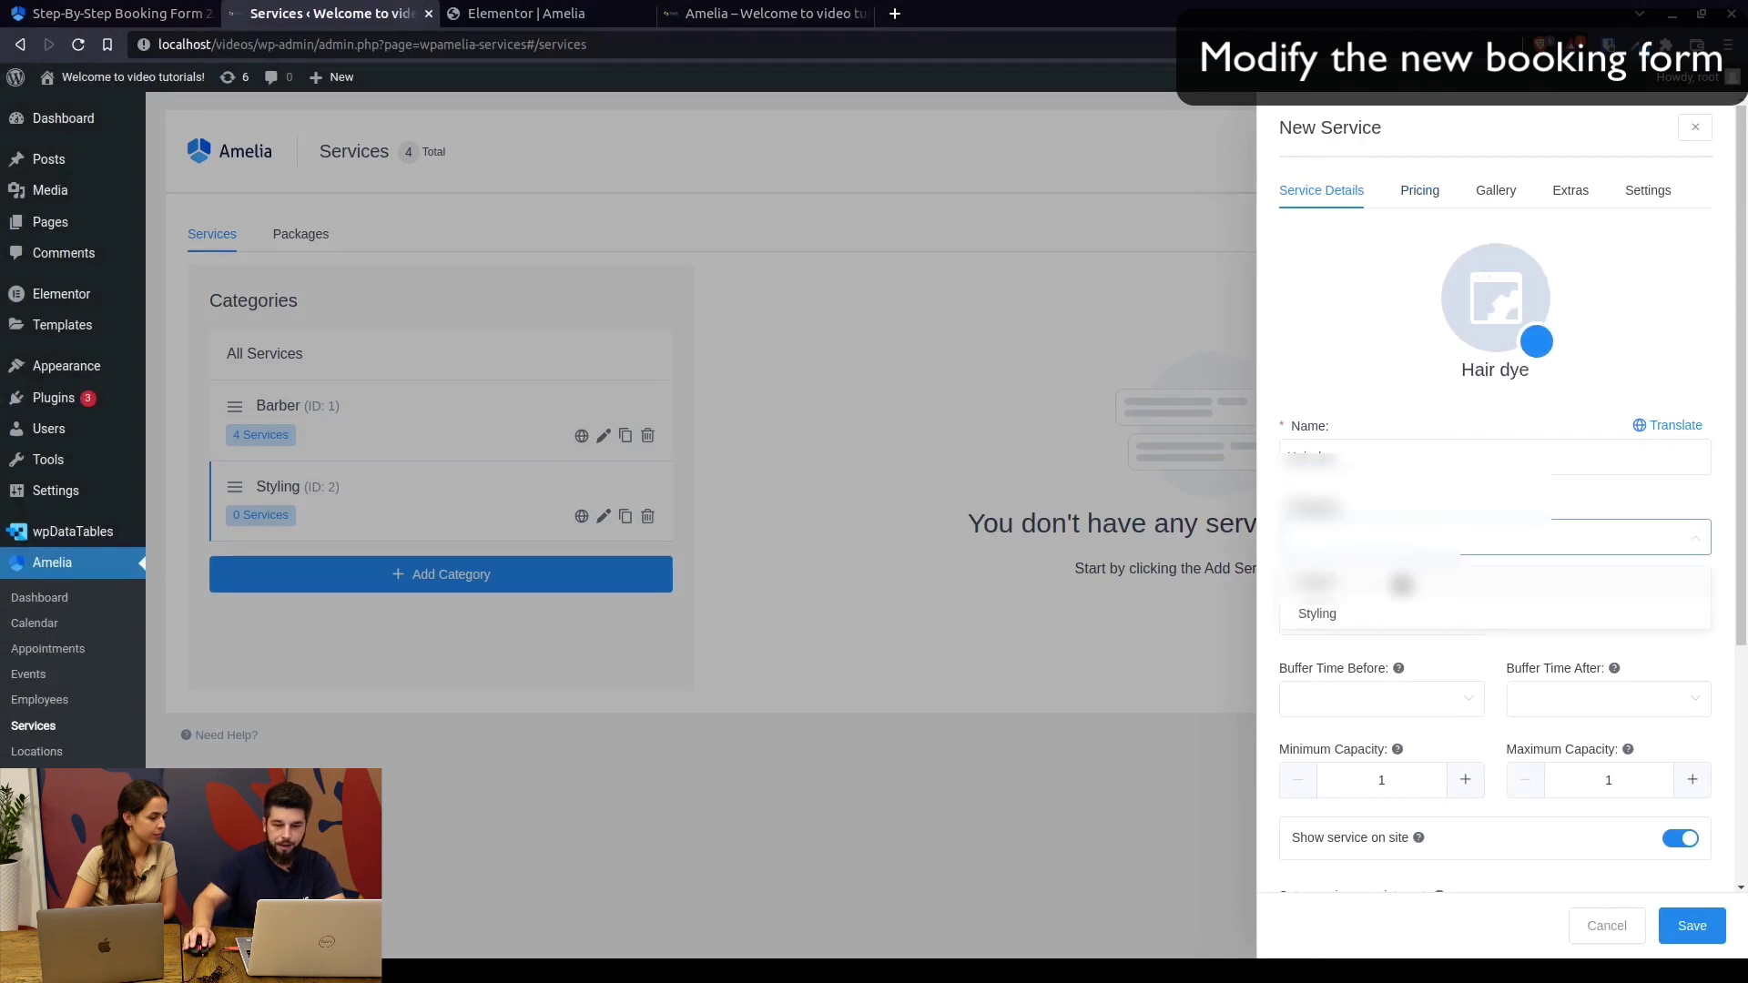
{"action": "left_click", "coordinate": [1357, 612]}
{"action": "left_click", "coordinate": [1390, 619]}
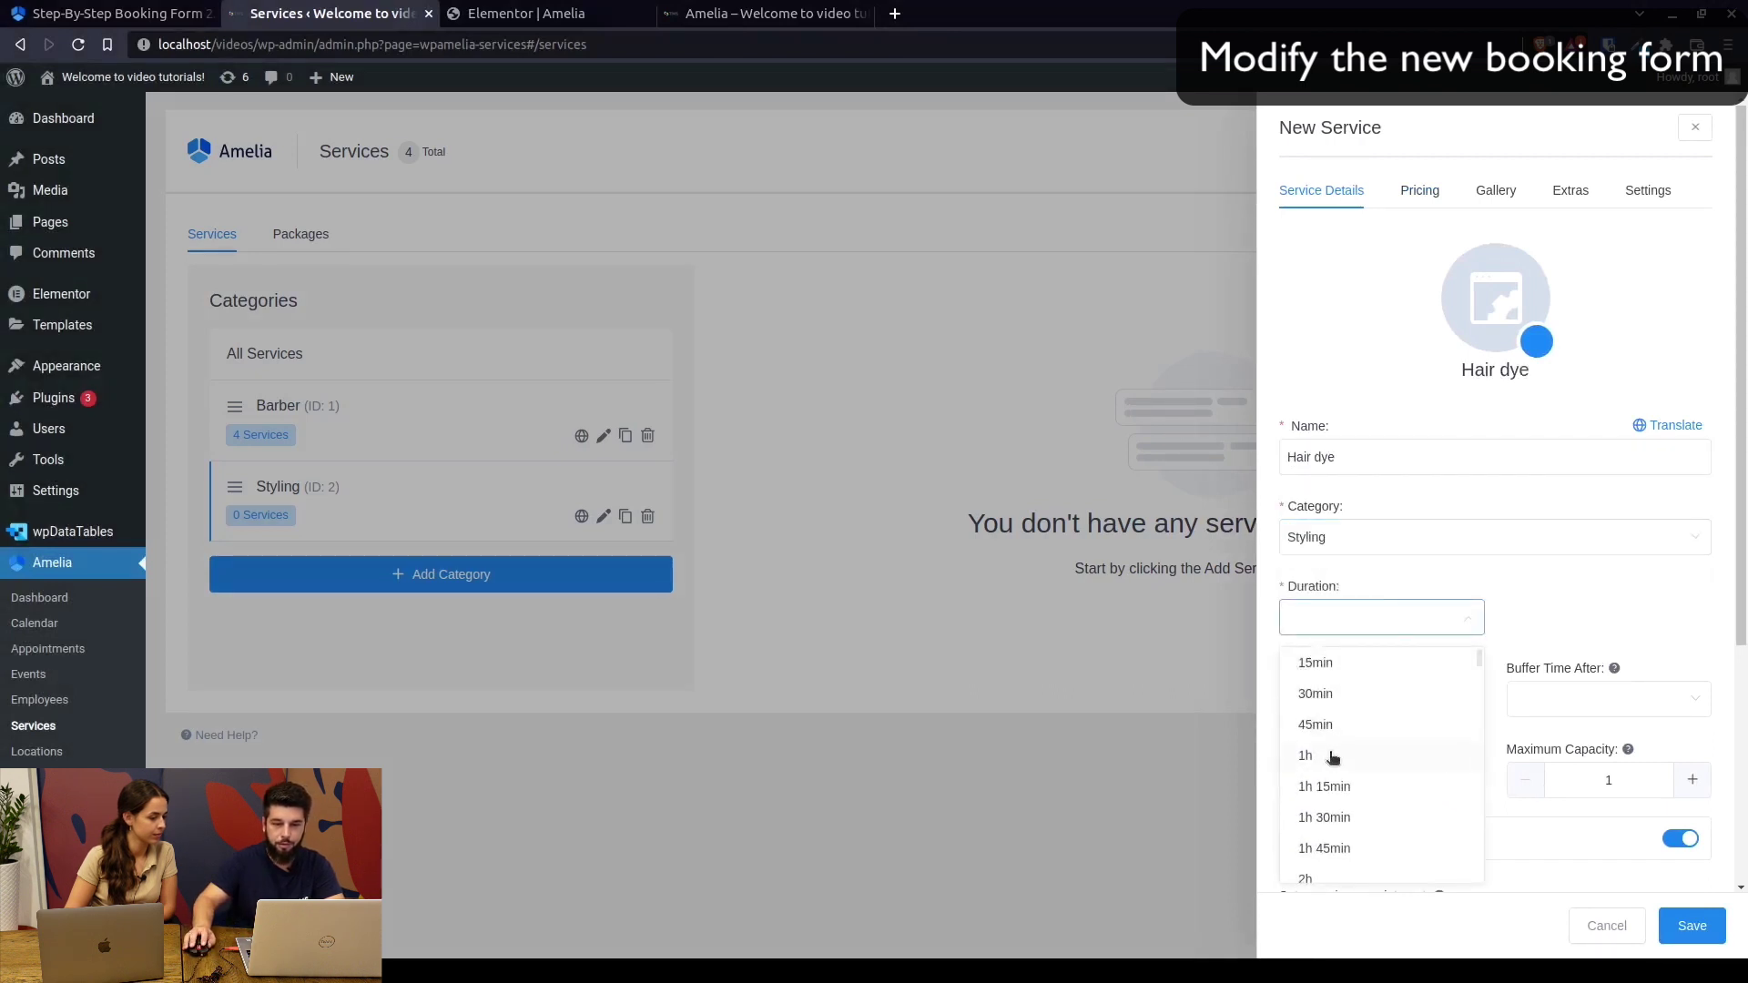
{"action": "left_click", "coordinate": [1311, 755]}
{"action": "left_click", "coordinate": [1419, 190]}
{"action": "left_click", "coordinate": [1377, 266]}
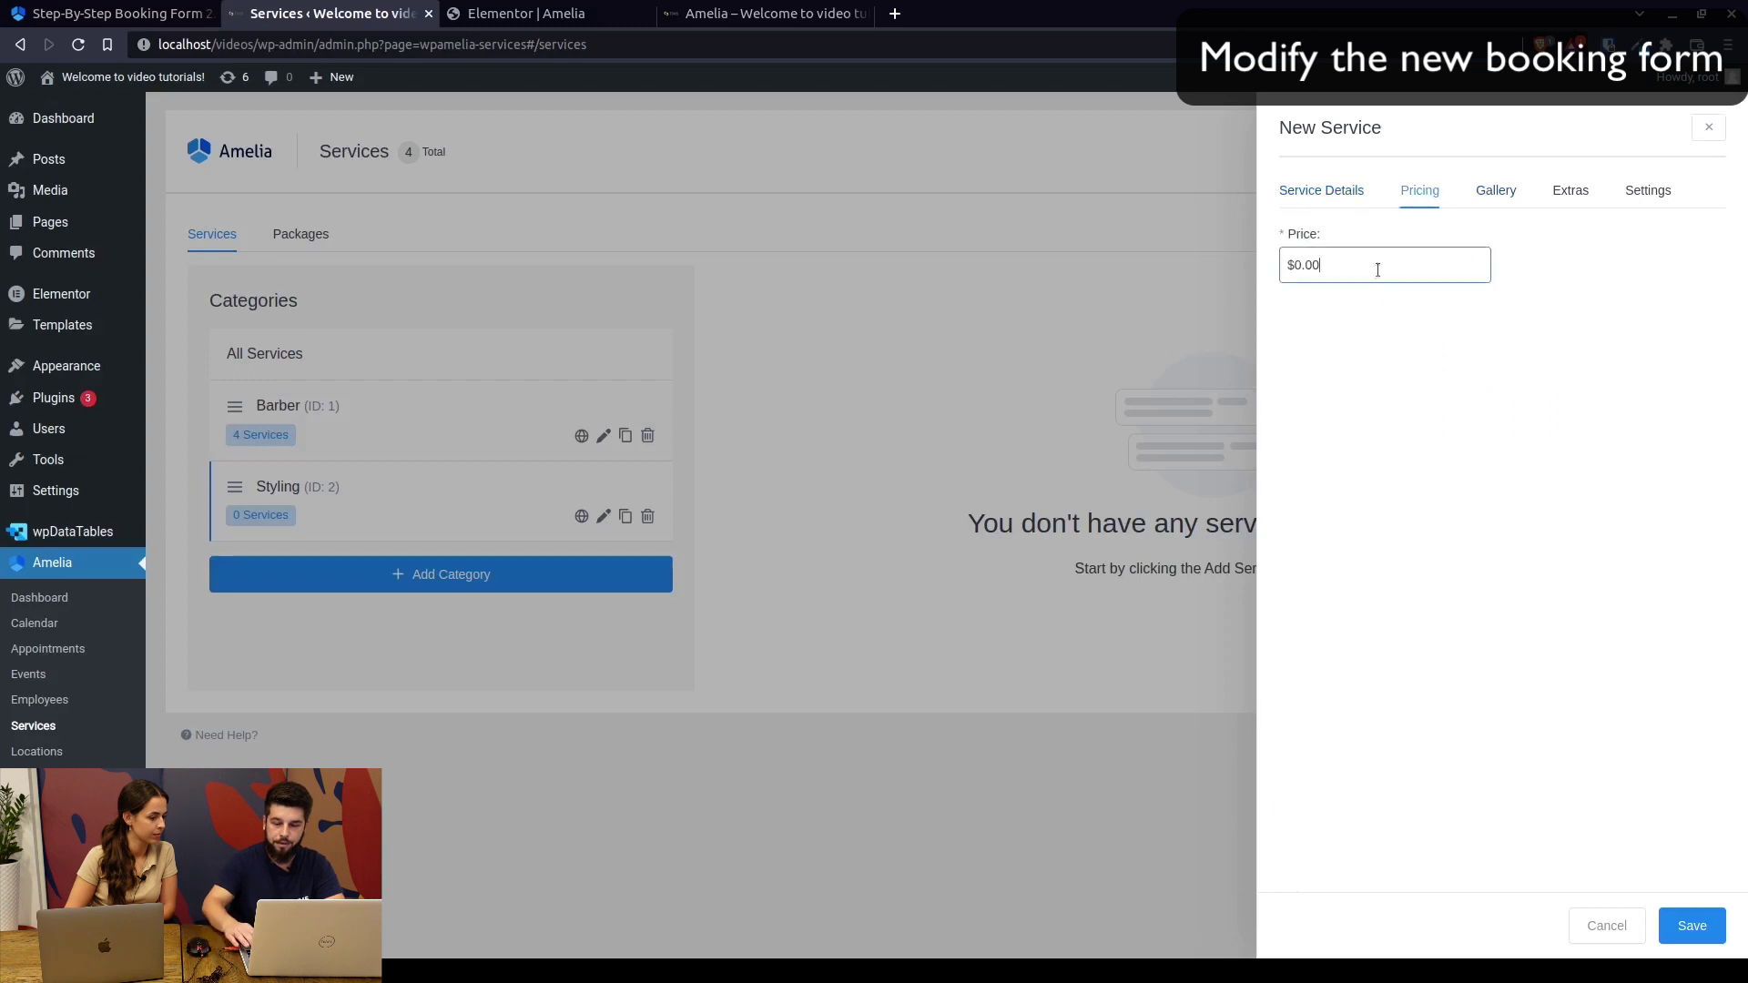
{"action": "type", "text": "20"}
Assign the available employee to Hair dye and save the service
{"action": "left_click", "coordinate": [1690, 925]}
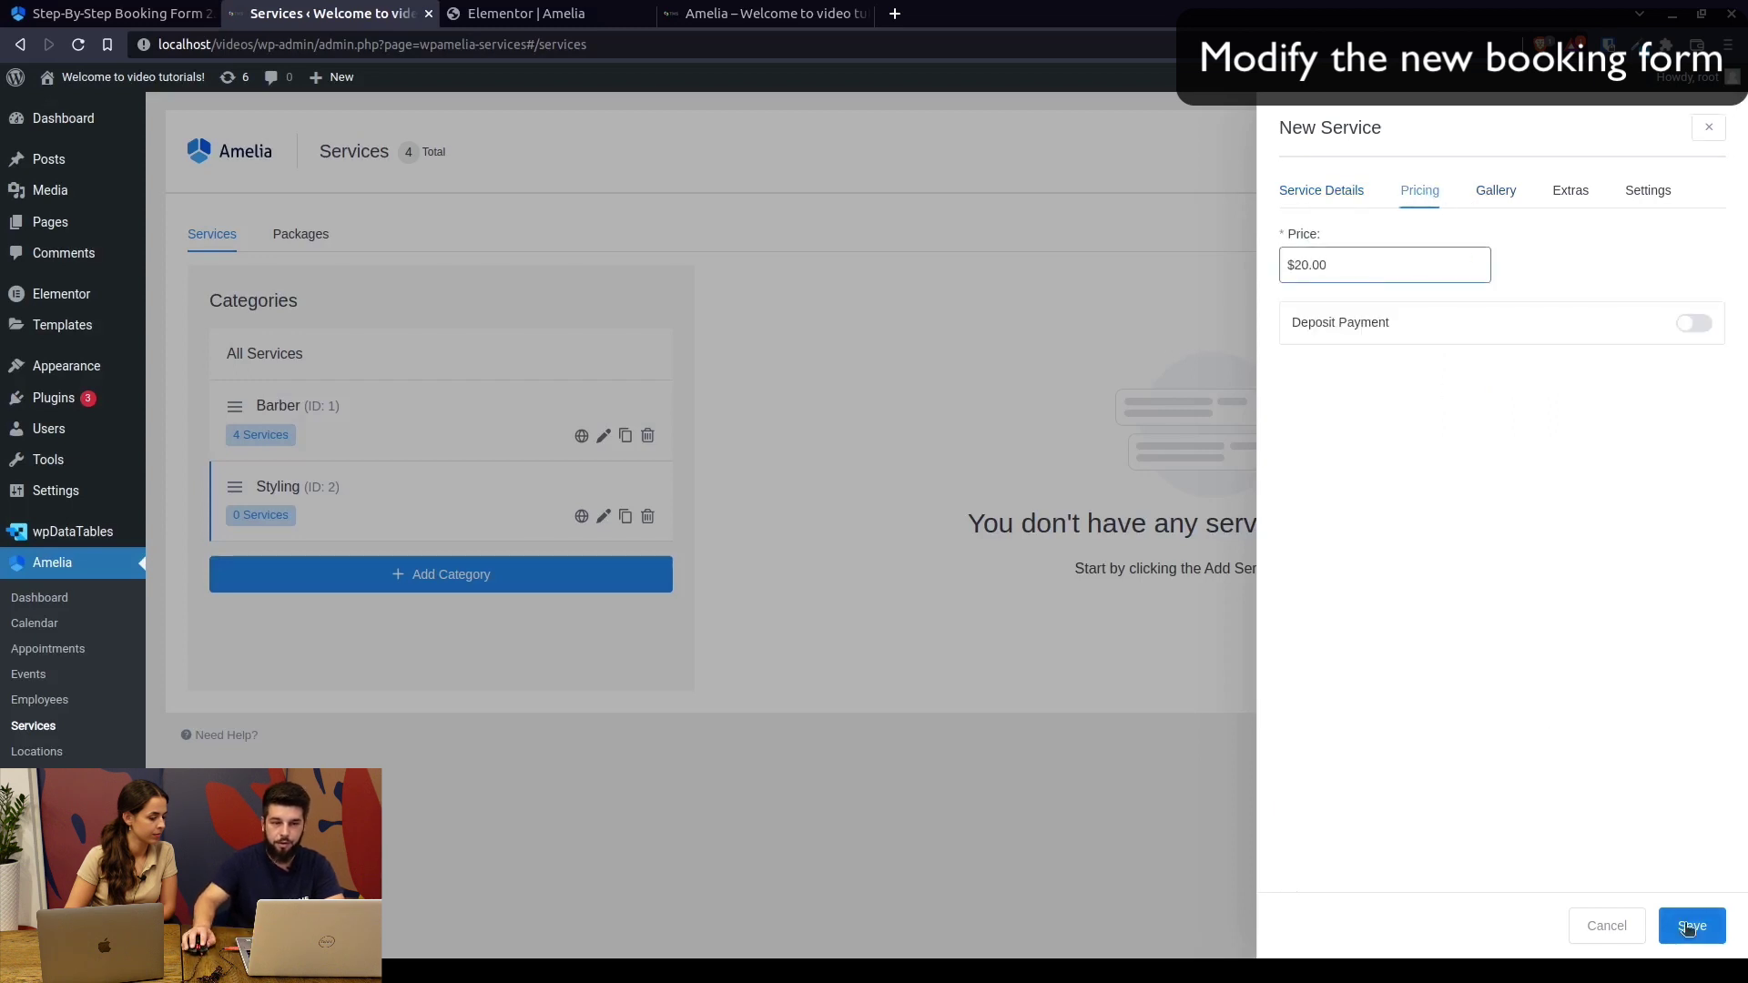
{"action": "left_click", "coordinate": [1399, 653]}
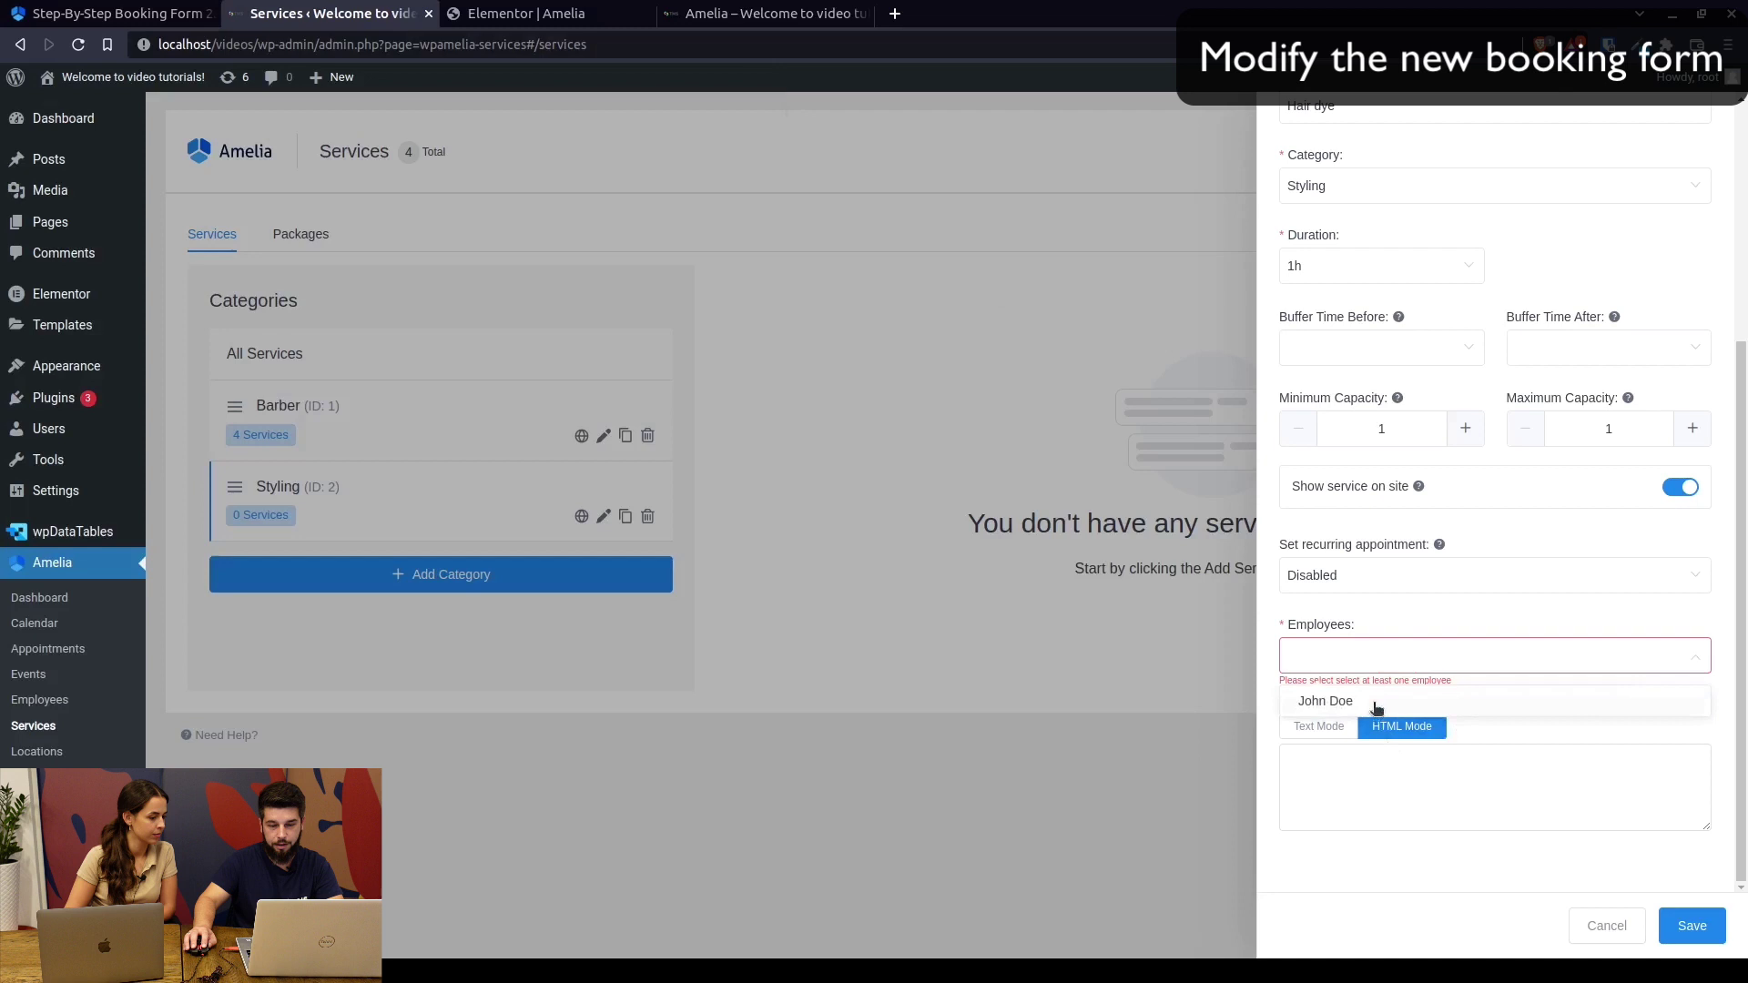
{"action": "left_click", "coordinate": [1379, 702]}
{"action": "left_click", "coordinate": [1692, 923]}
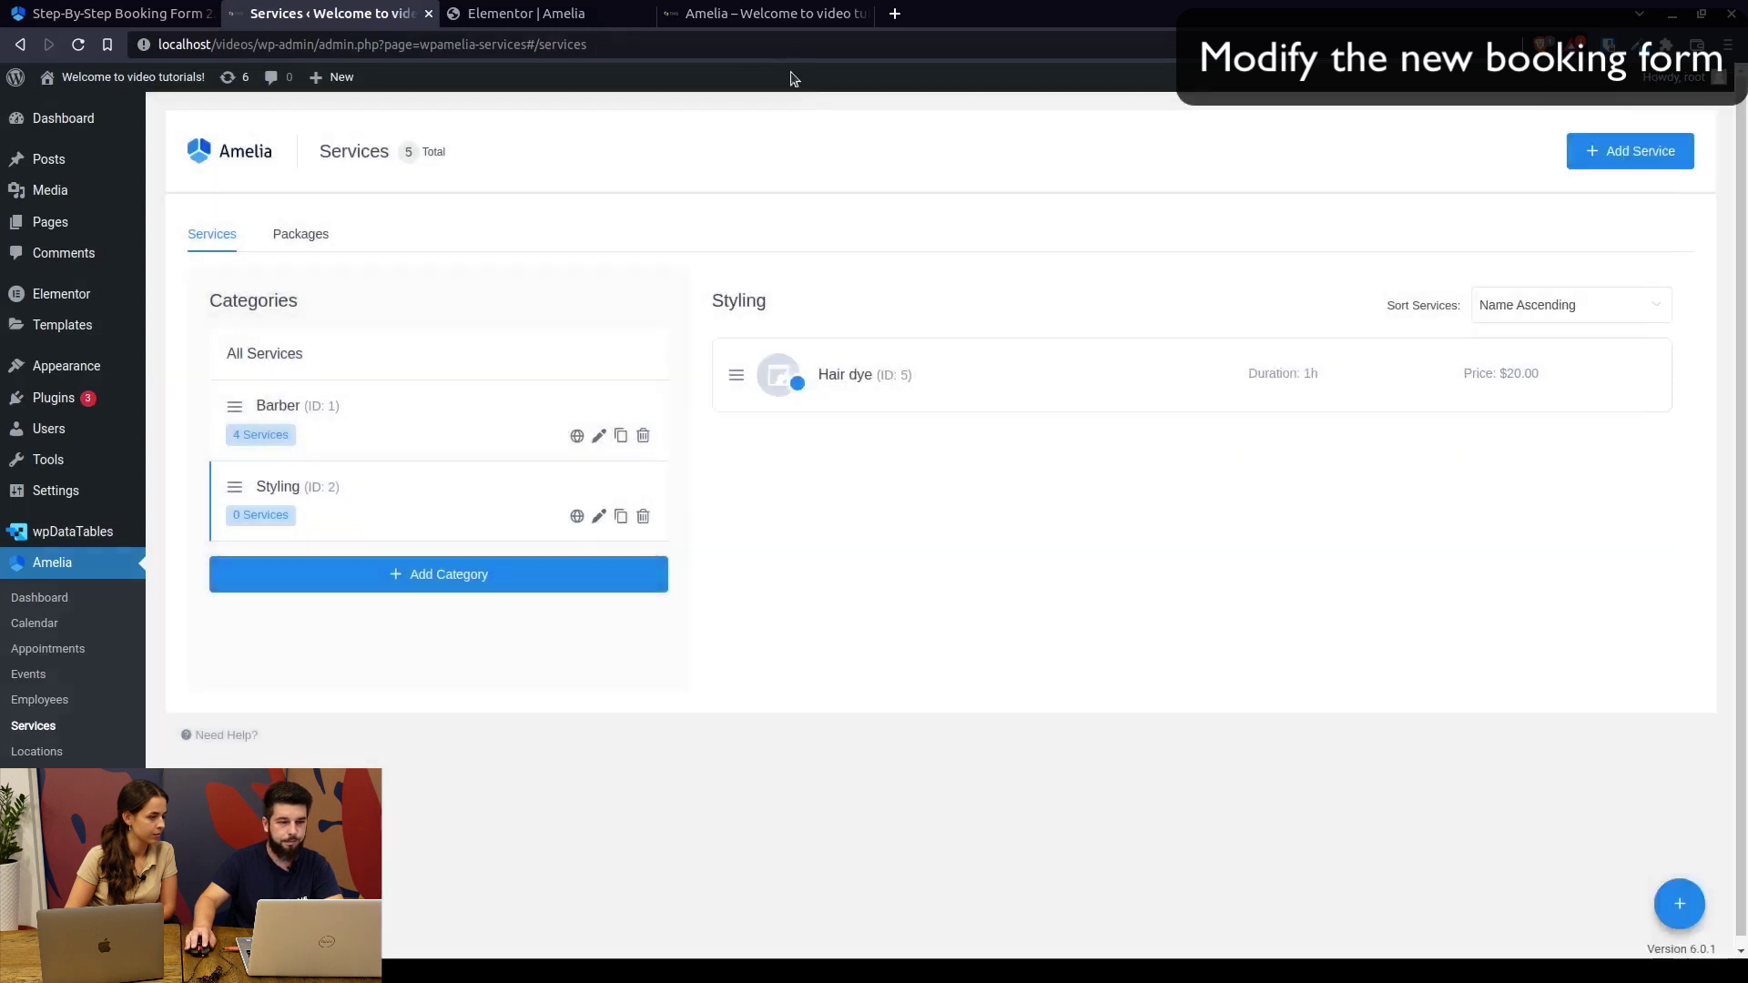
{"action": "left_click", "coordinate": [551, 18]}
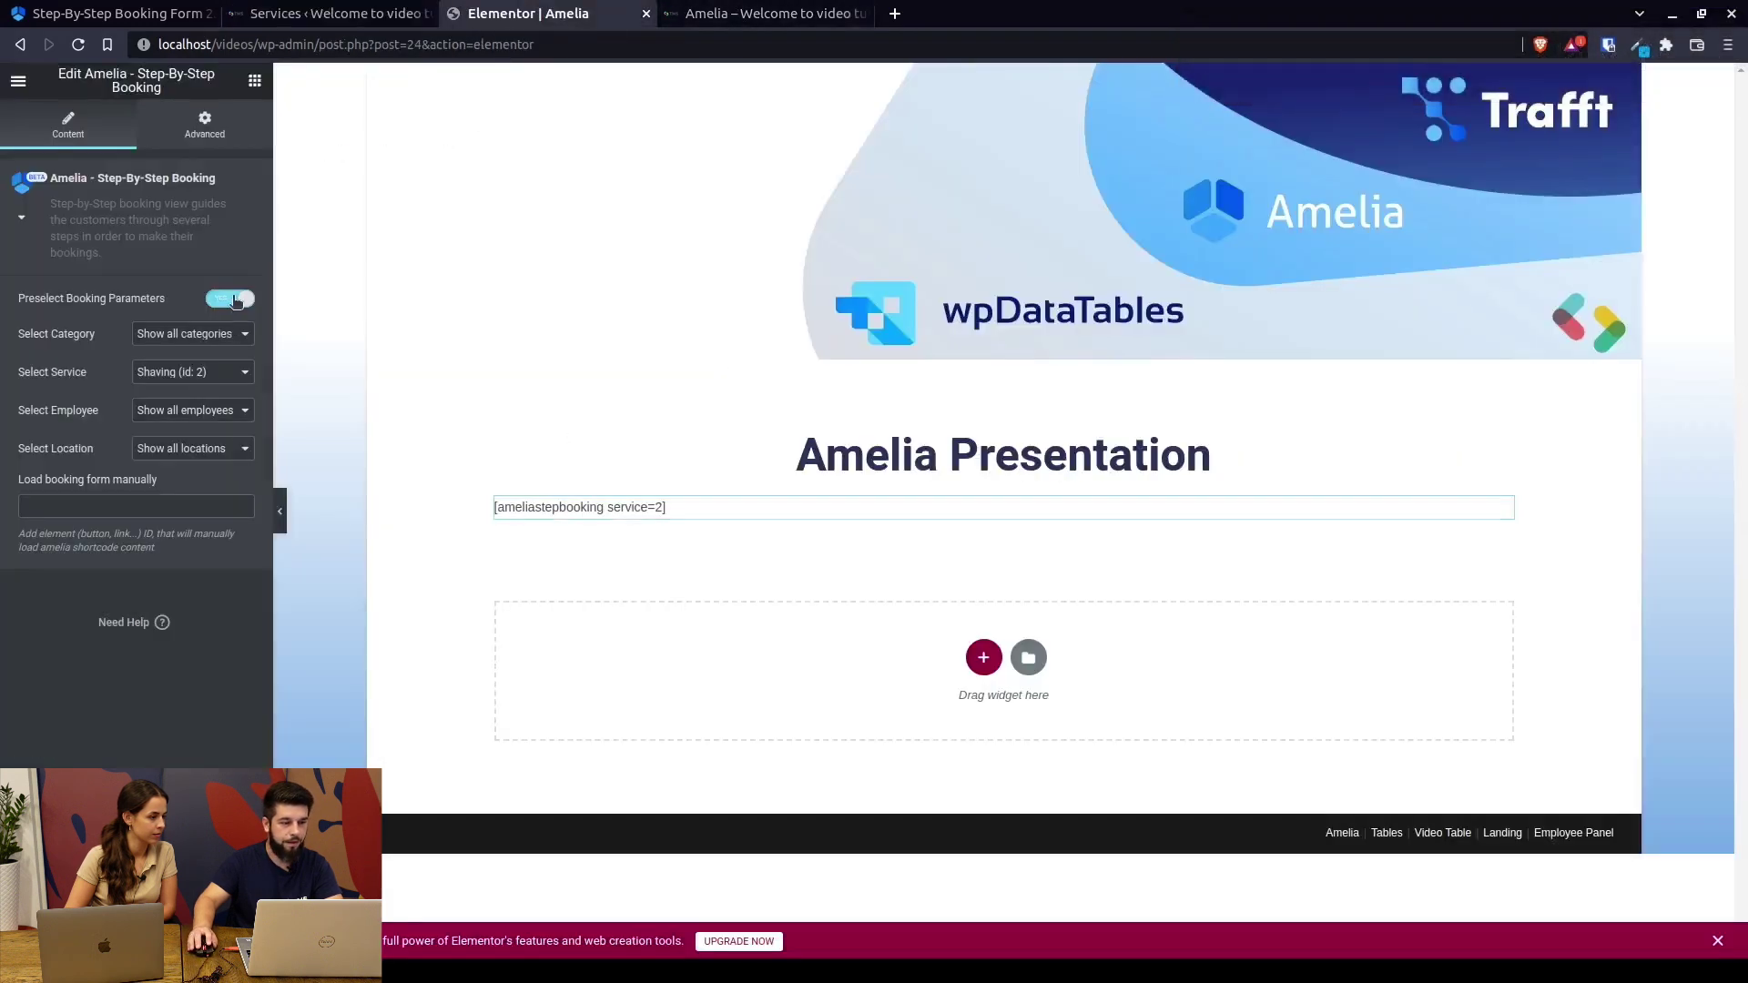
Turn off Preselect Booking Parameters and reload the preview to find Styling with Hair dye
{"action": "left_click", "coordinate": [230, 299]}
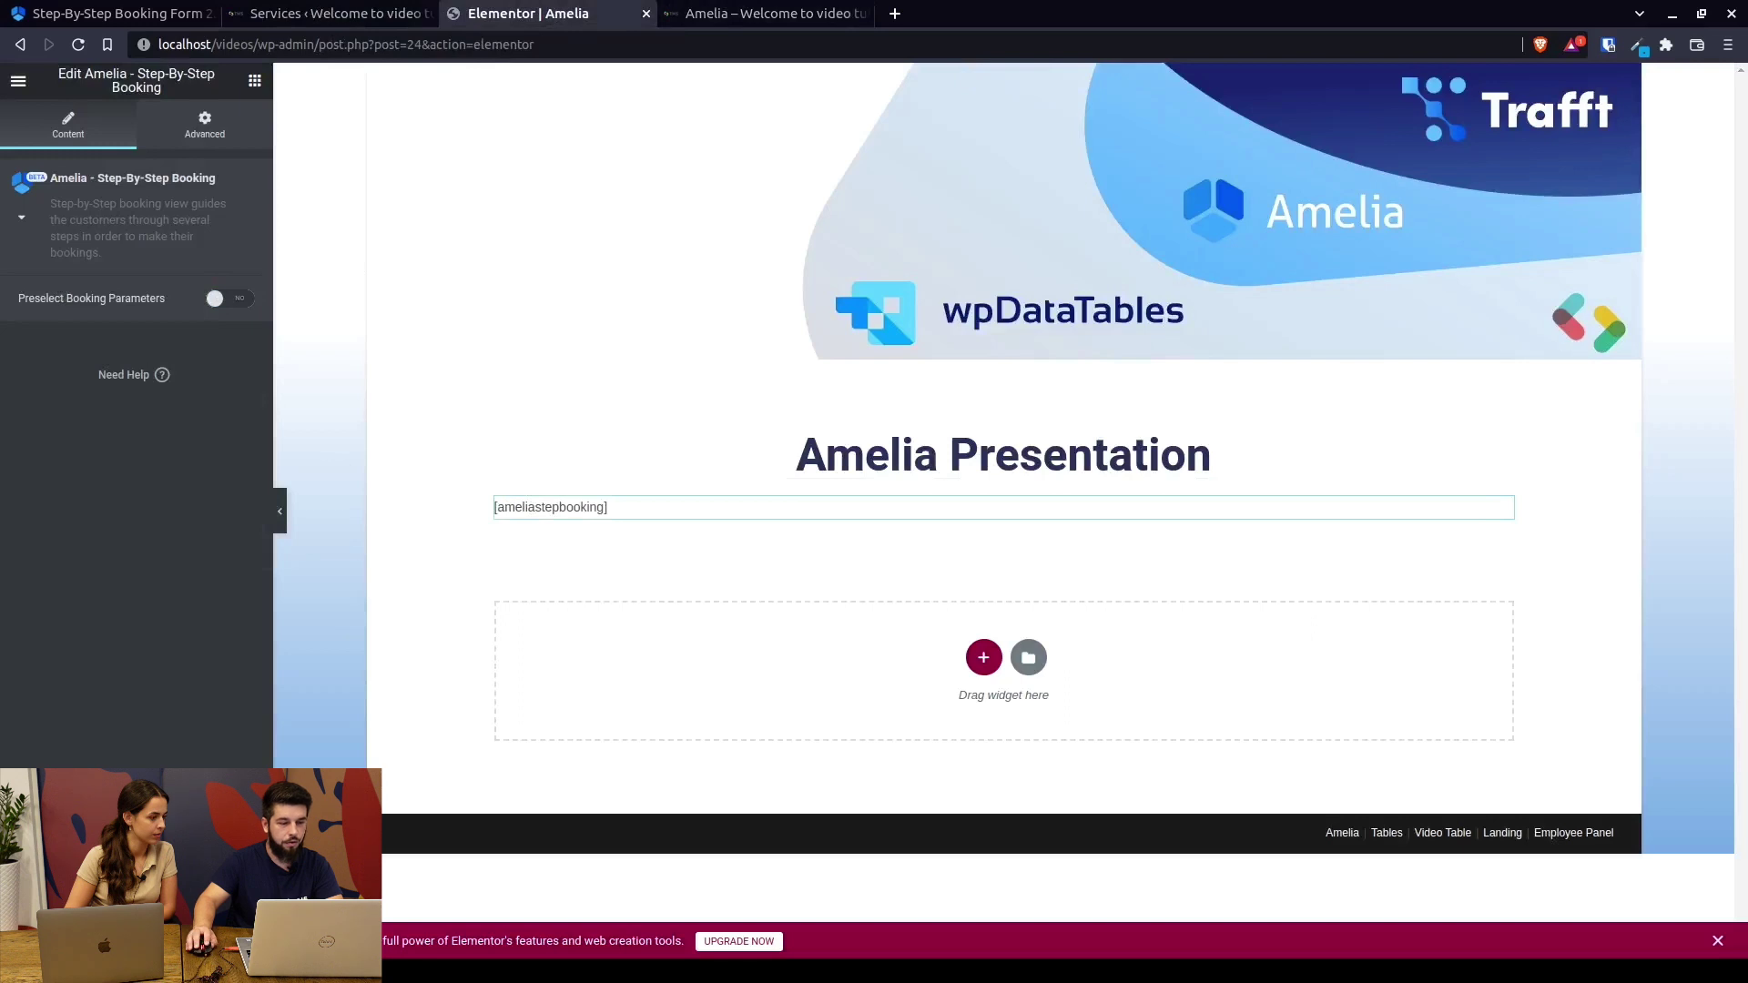
{"action": "left_click", "coordinate": [741, 14]}
{"action": "key", "text": "F5"}
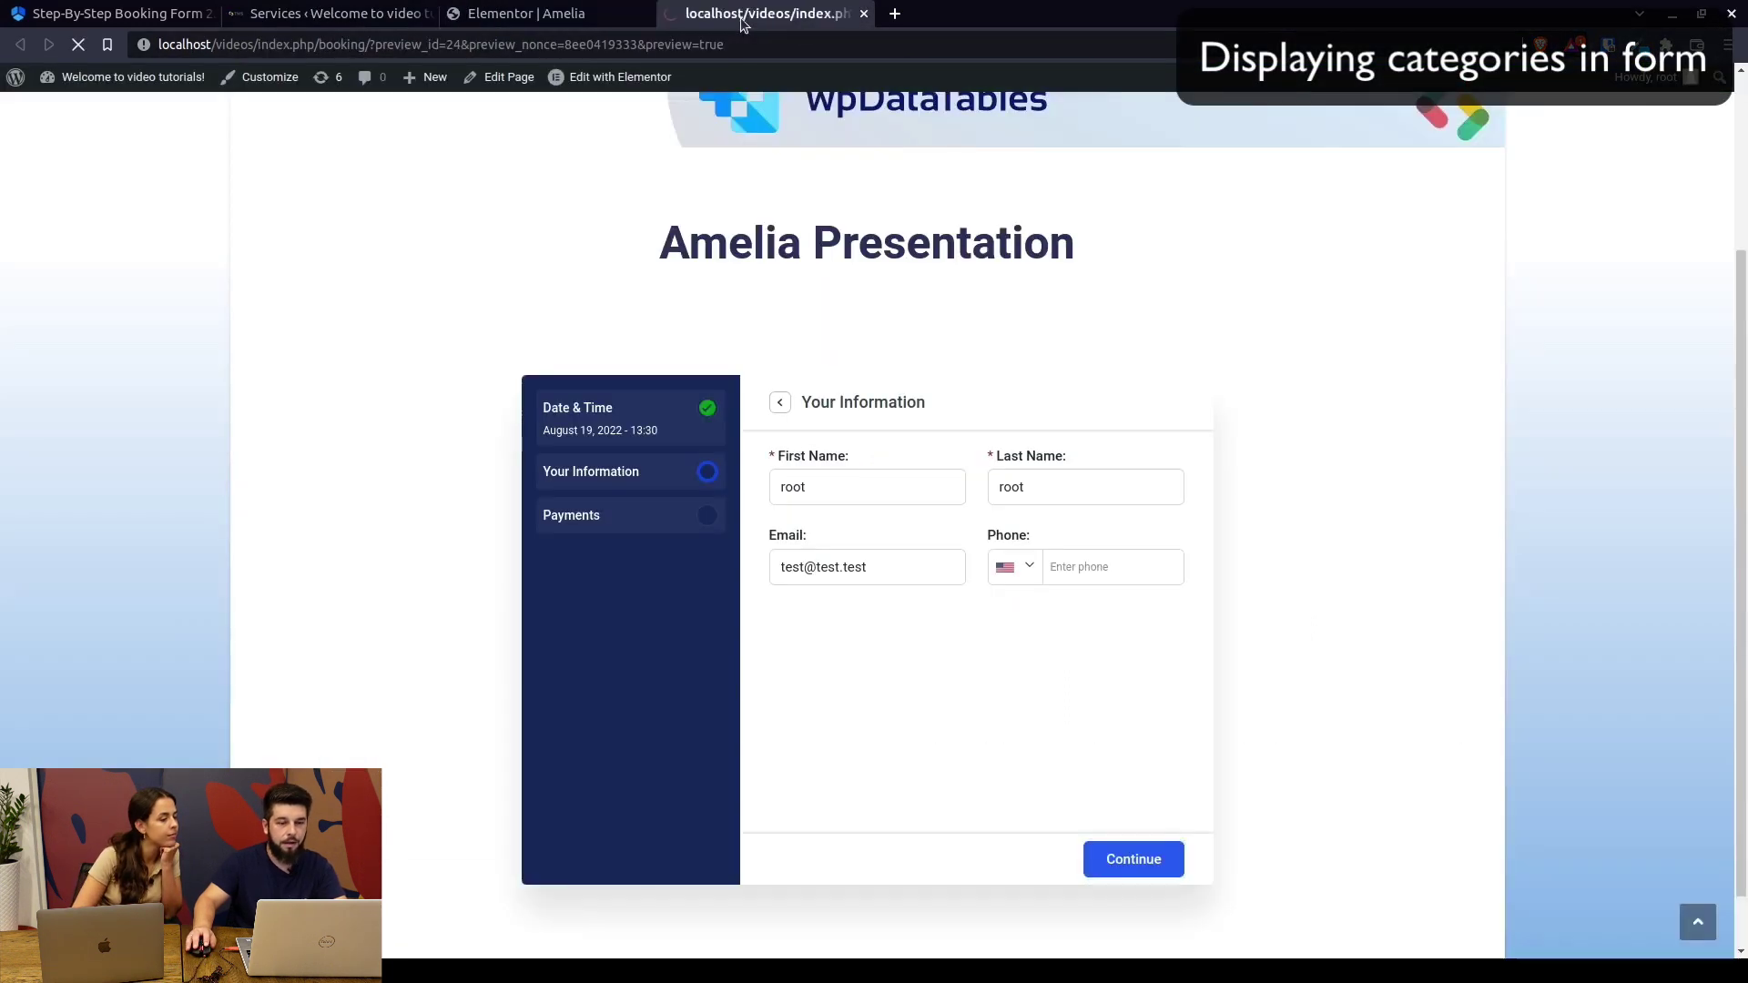
{"action": "scroll", "coordinate": [906, 610], "scroll_direction": "down", "scroll_amount": 2}
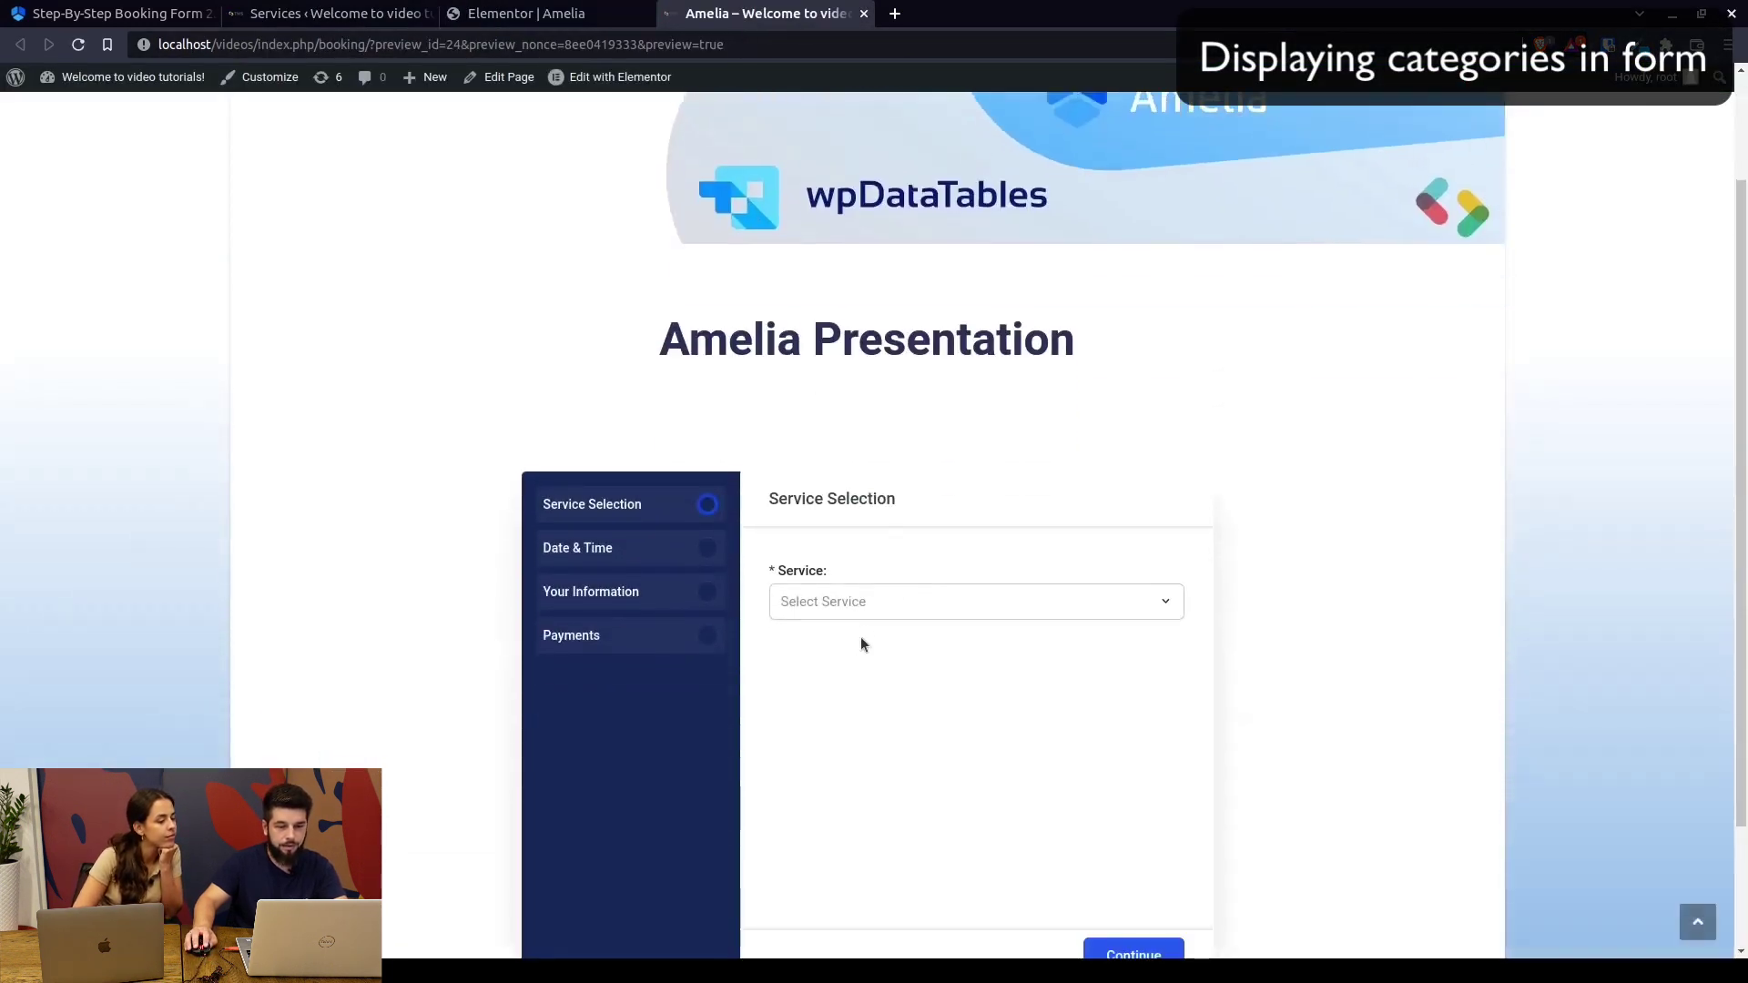
{"action": "left_click", "coordinate": [860, 614]}
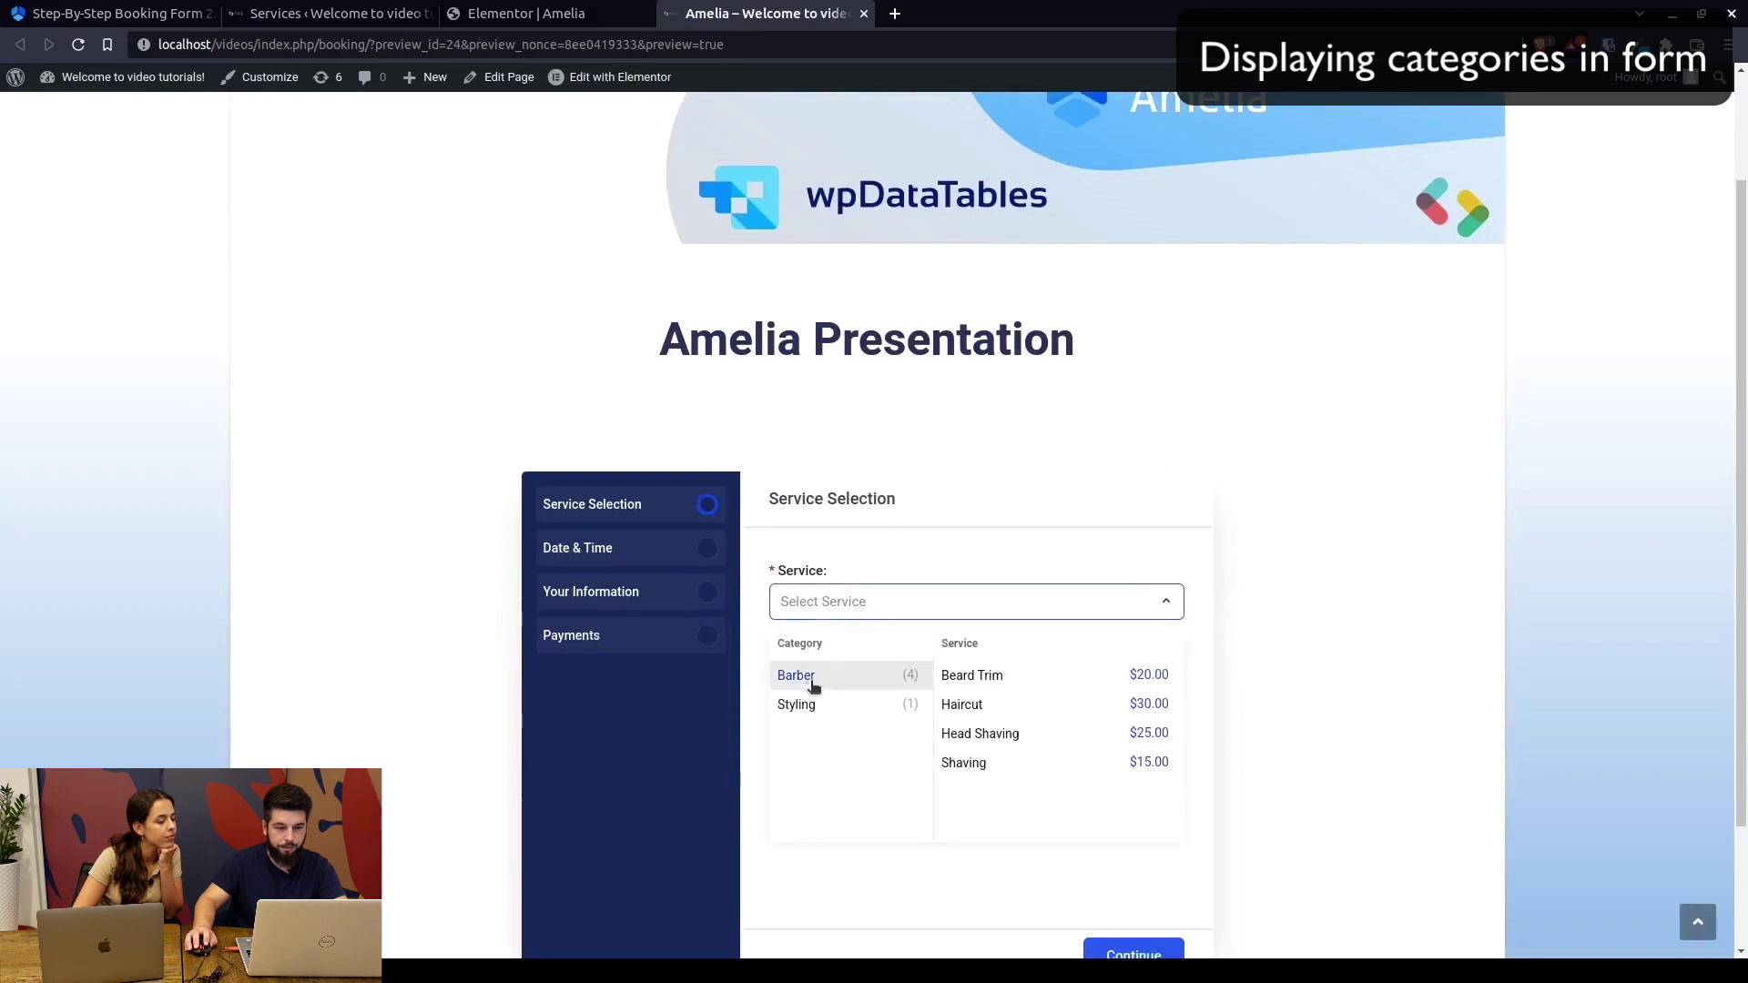
{"action": "mouse_move", "coordinate": [813, 704]}
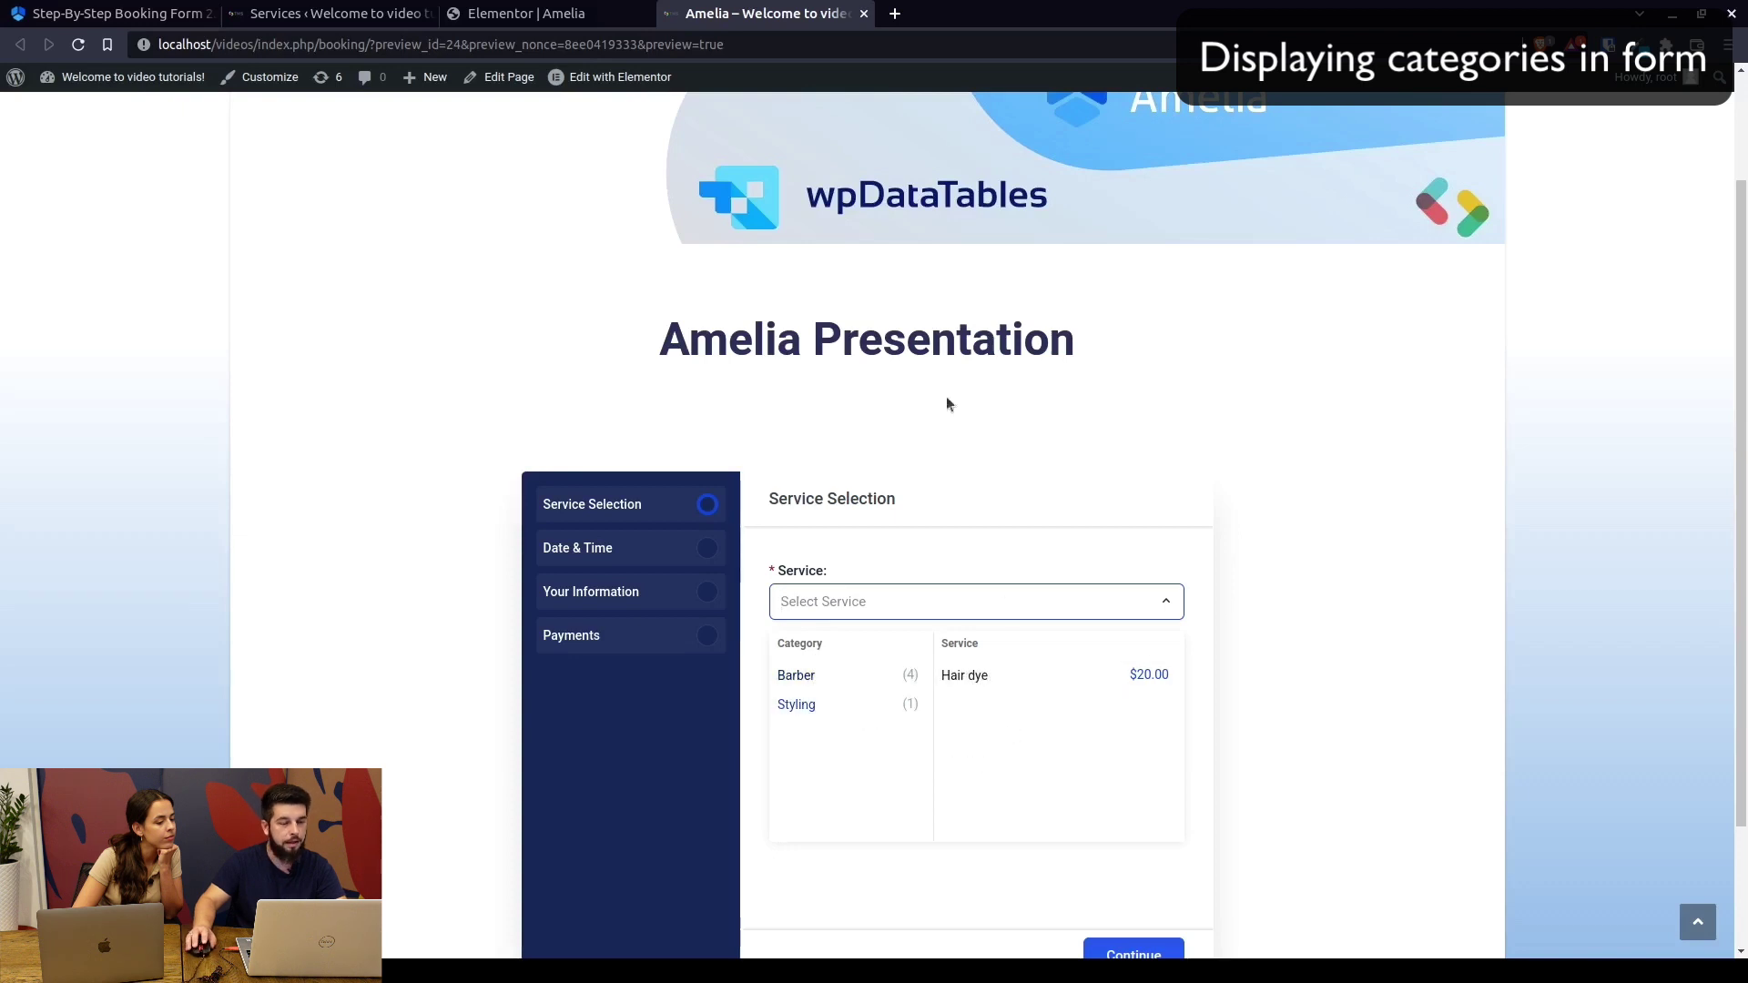
{"action": "left_click", "coordinate": [318, 12]}
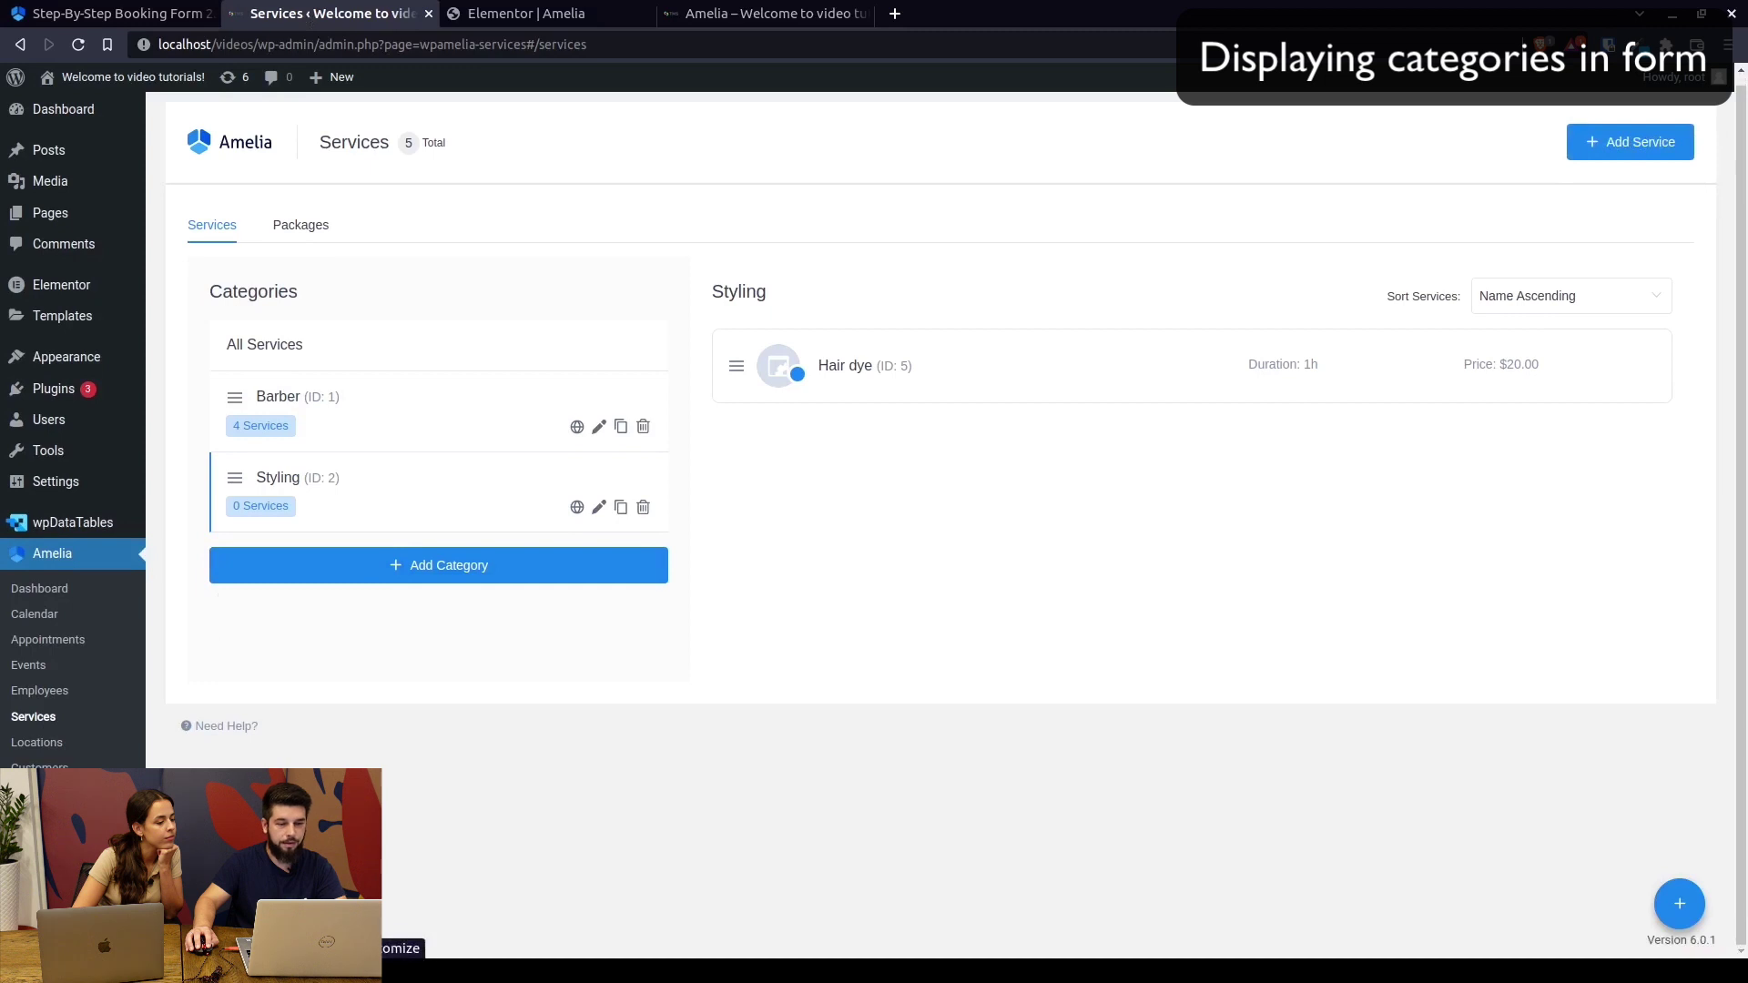
Open Amelia's Customize page and the Customize Design 2.0 docs under Configuring Amelia
{"action": "left_click", "coordinate": [41, 844]}
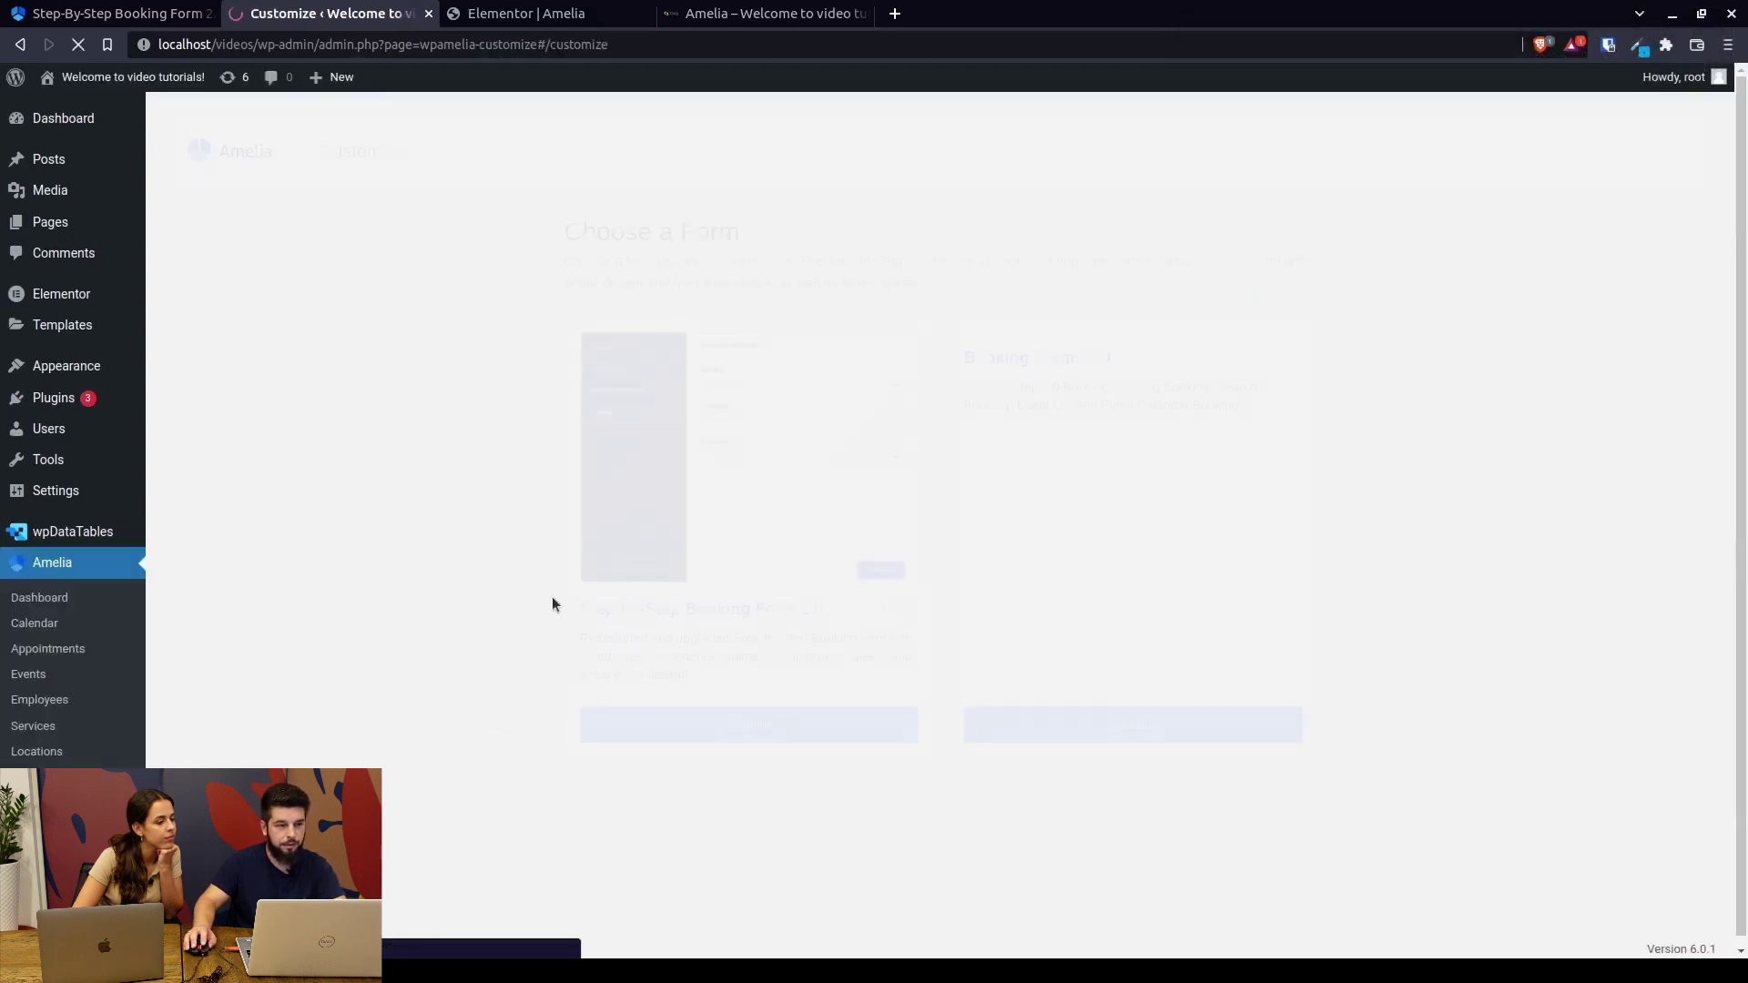
{"action": "left_click", "coordinate": [157, 18]}
{"action": "scroll", "coordinate": [382, 637], "scroll_direction": "up", "scroll_amount": 4}
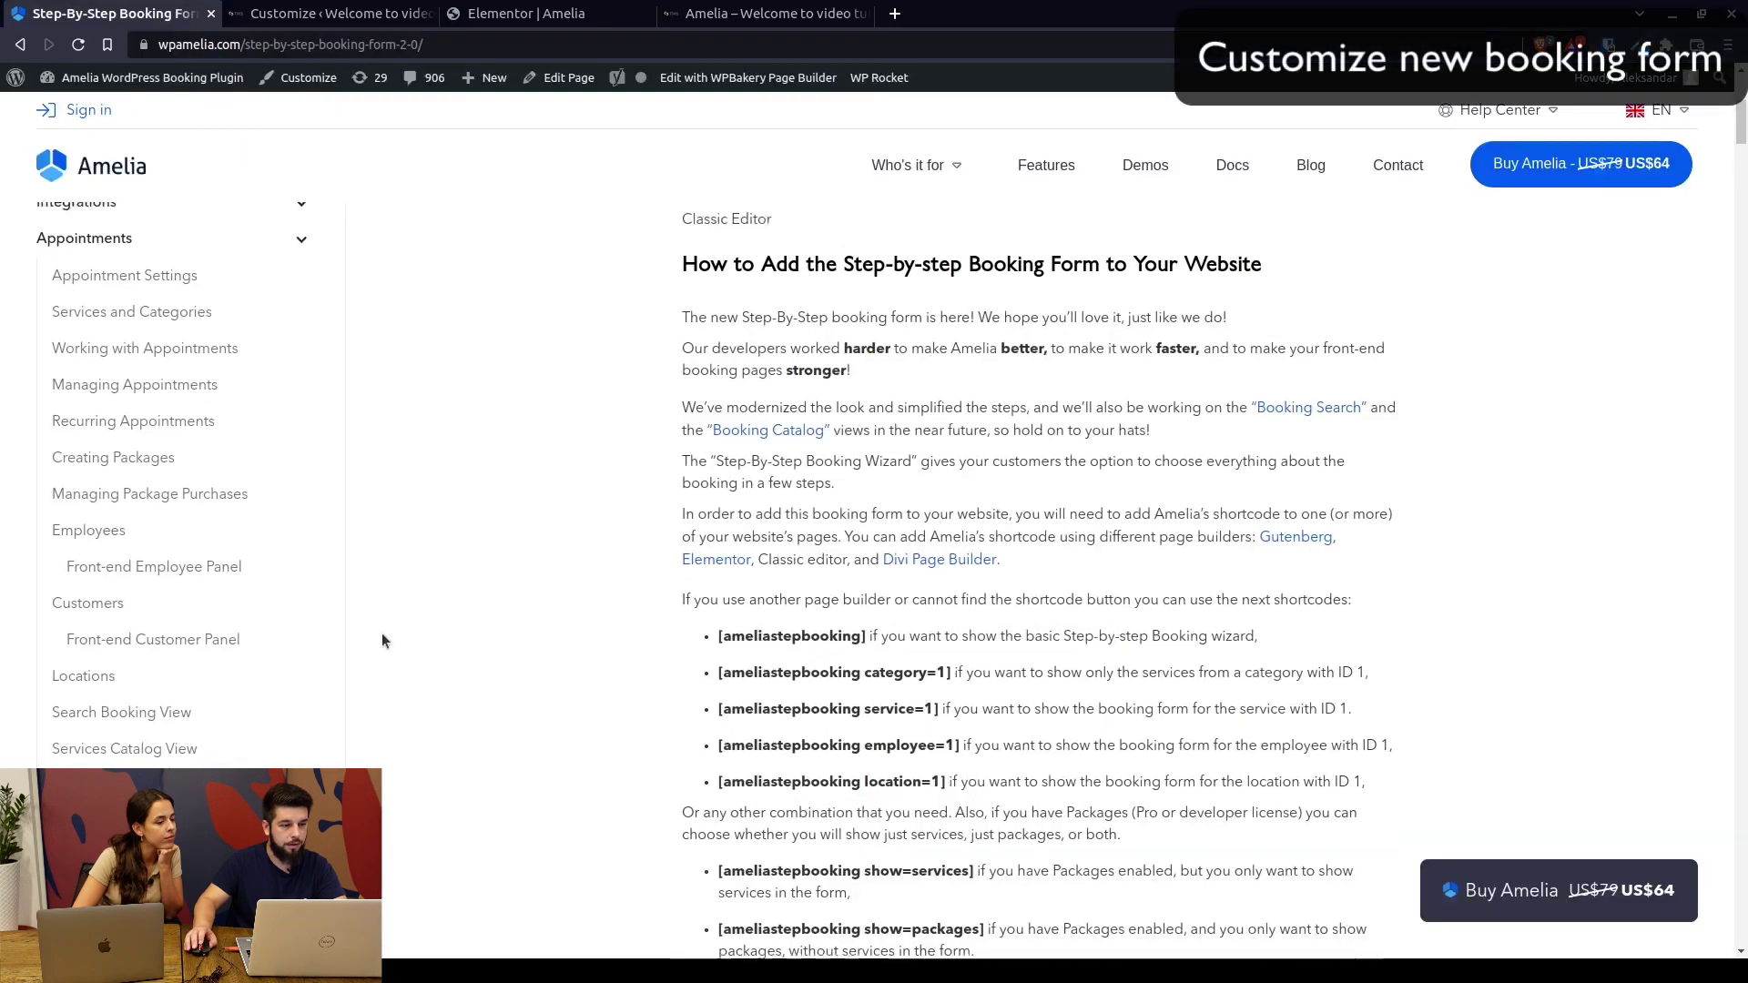
{"action": "left_click", "coordinate": [105, 474]}
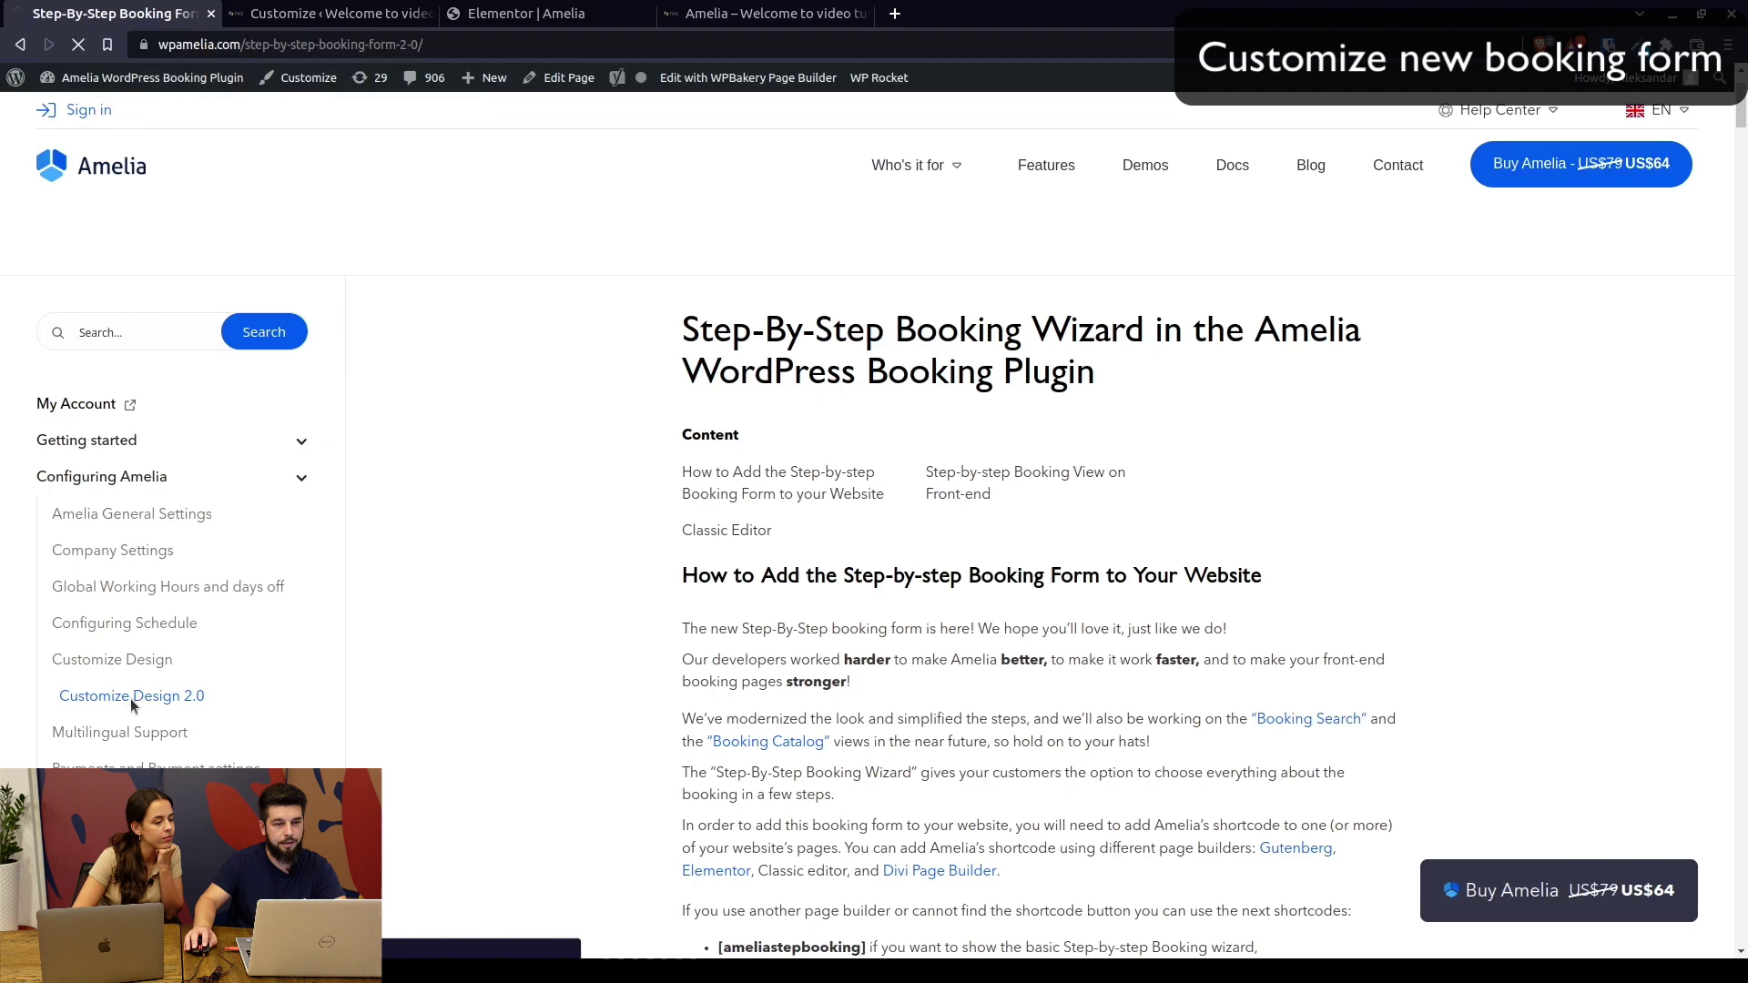
{"action": "left_click", "coordinate": [144, 695]}
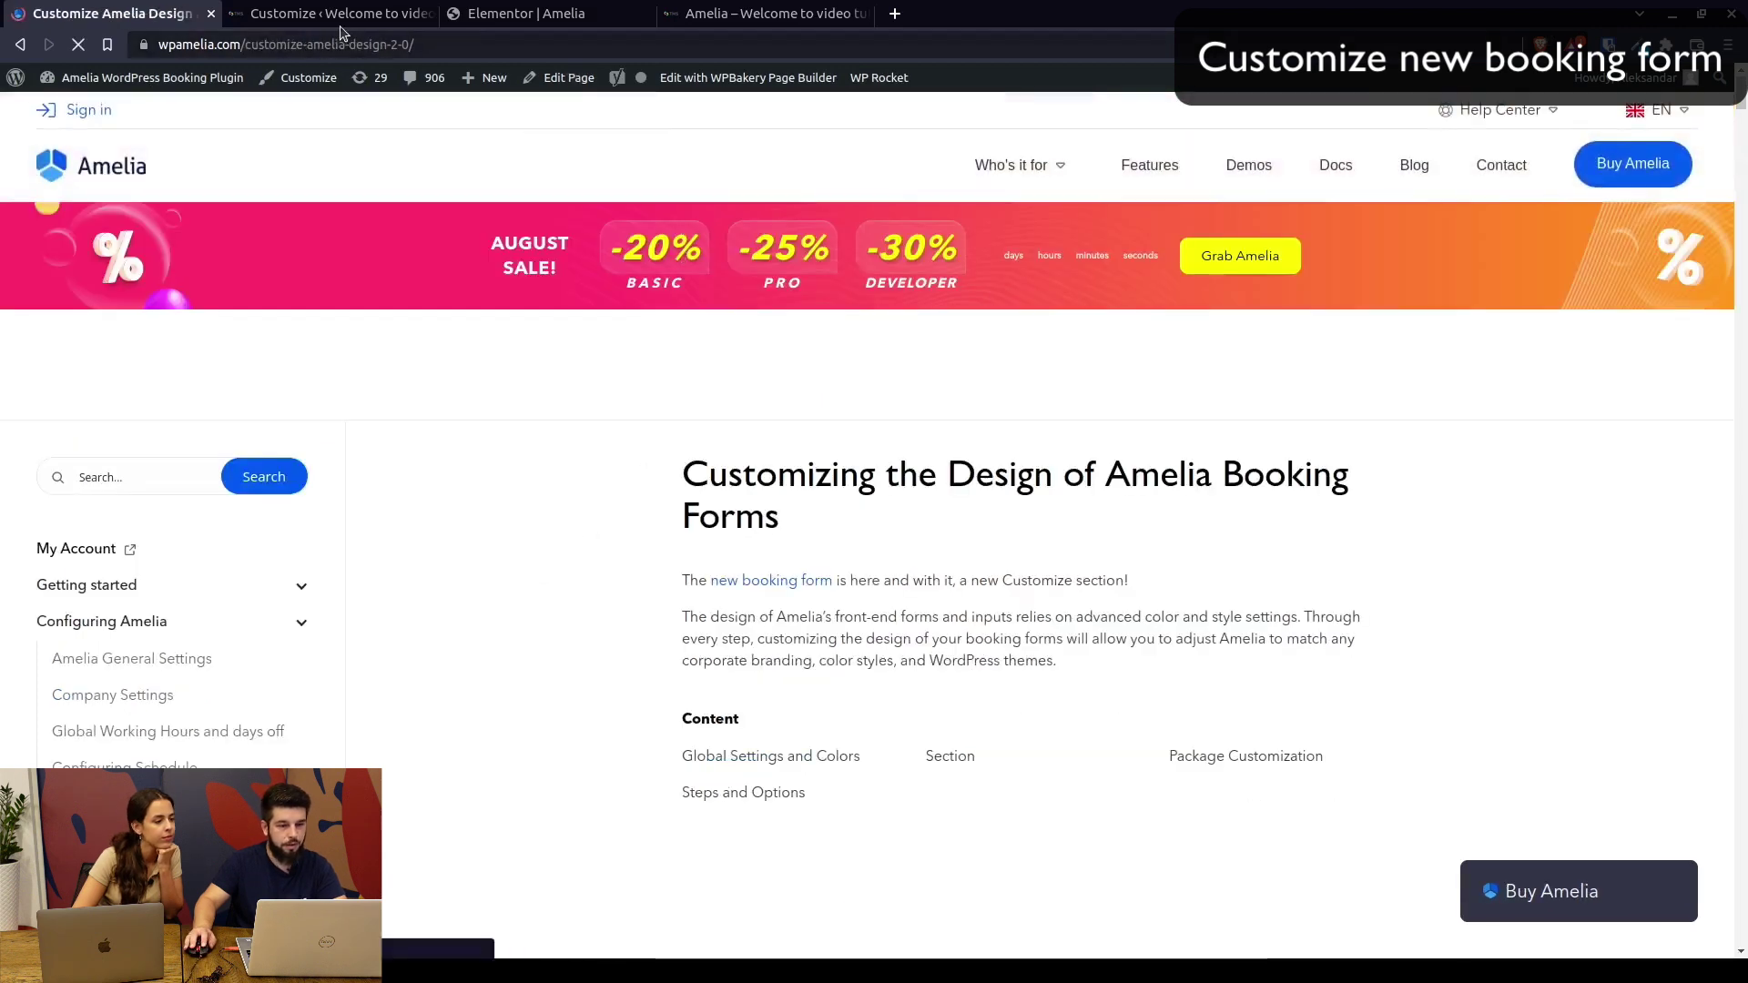
Read through the Customize Design 2.0 guide, then return to the Choose a Form page
{"action": "left_click", "coordinate": [340, 18]}
{"action": "left_click", "coordinate": [136, 14]}
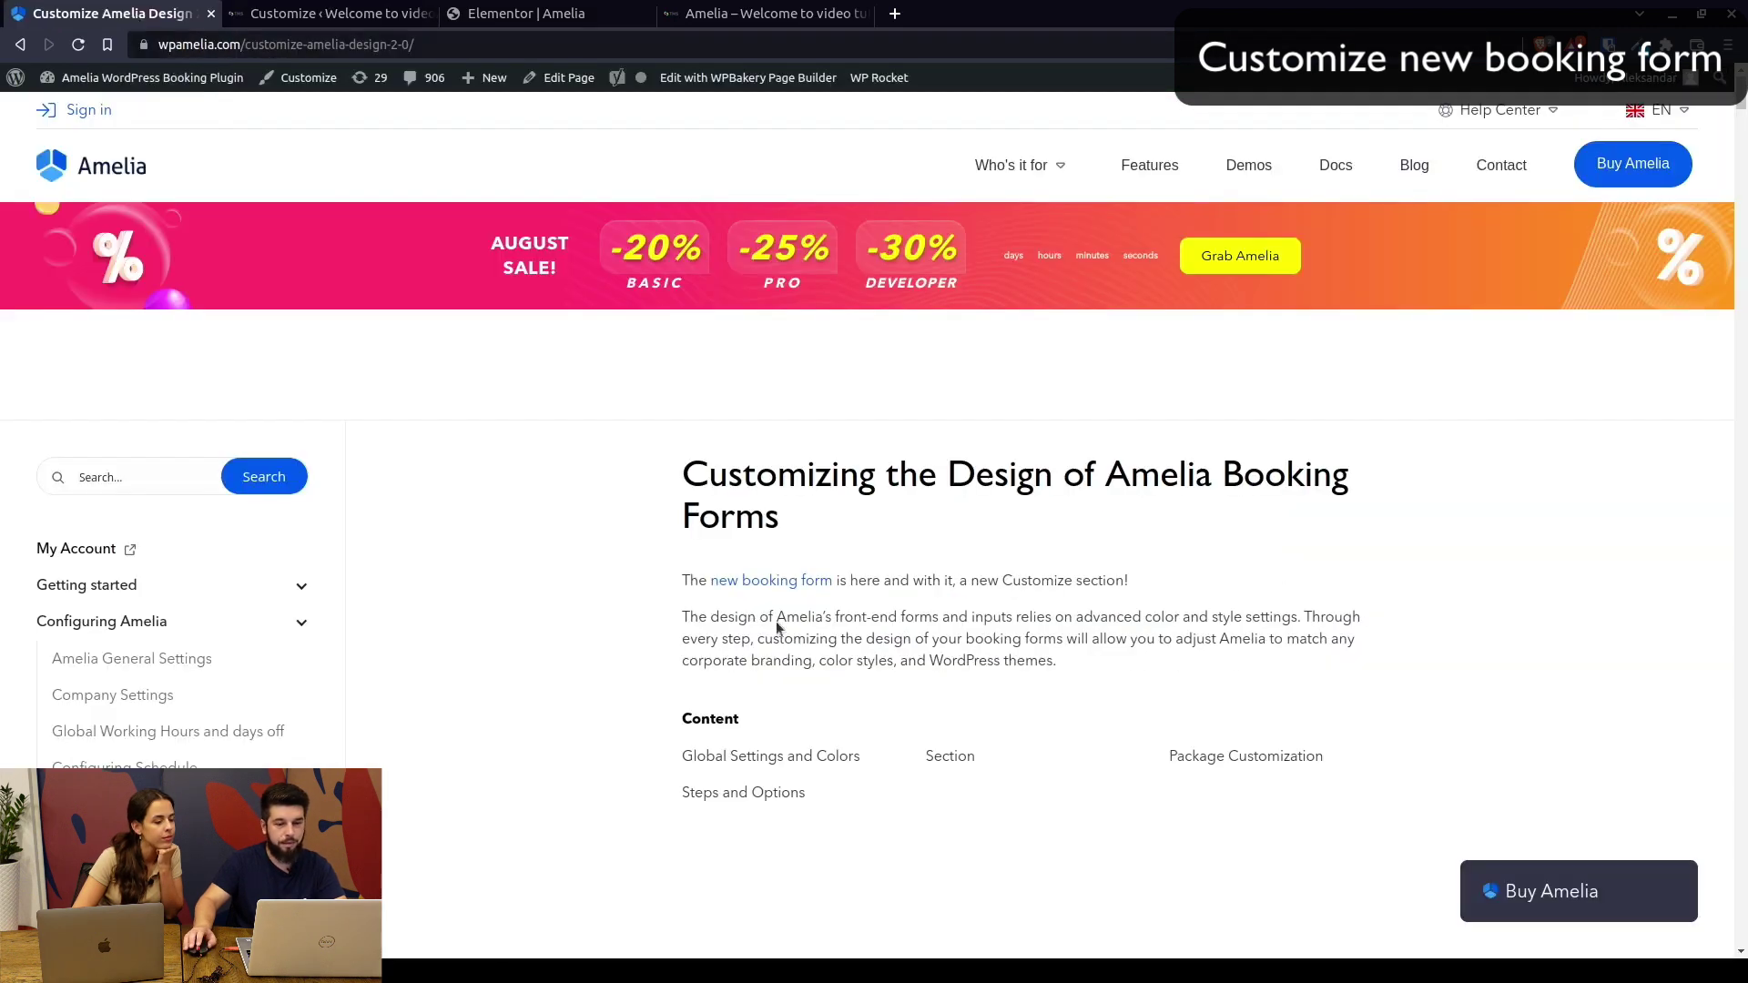
{"action": "scroll", "coordinate": [775, 621], "scroll_direction": "down", "scroll_amount": 3}
{"action": "scroll", "coordinate": [796, 614], "scroll_direction": "down", "scroll_amount": 4}
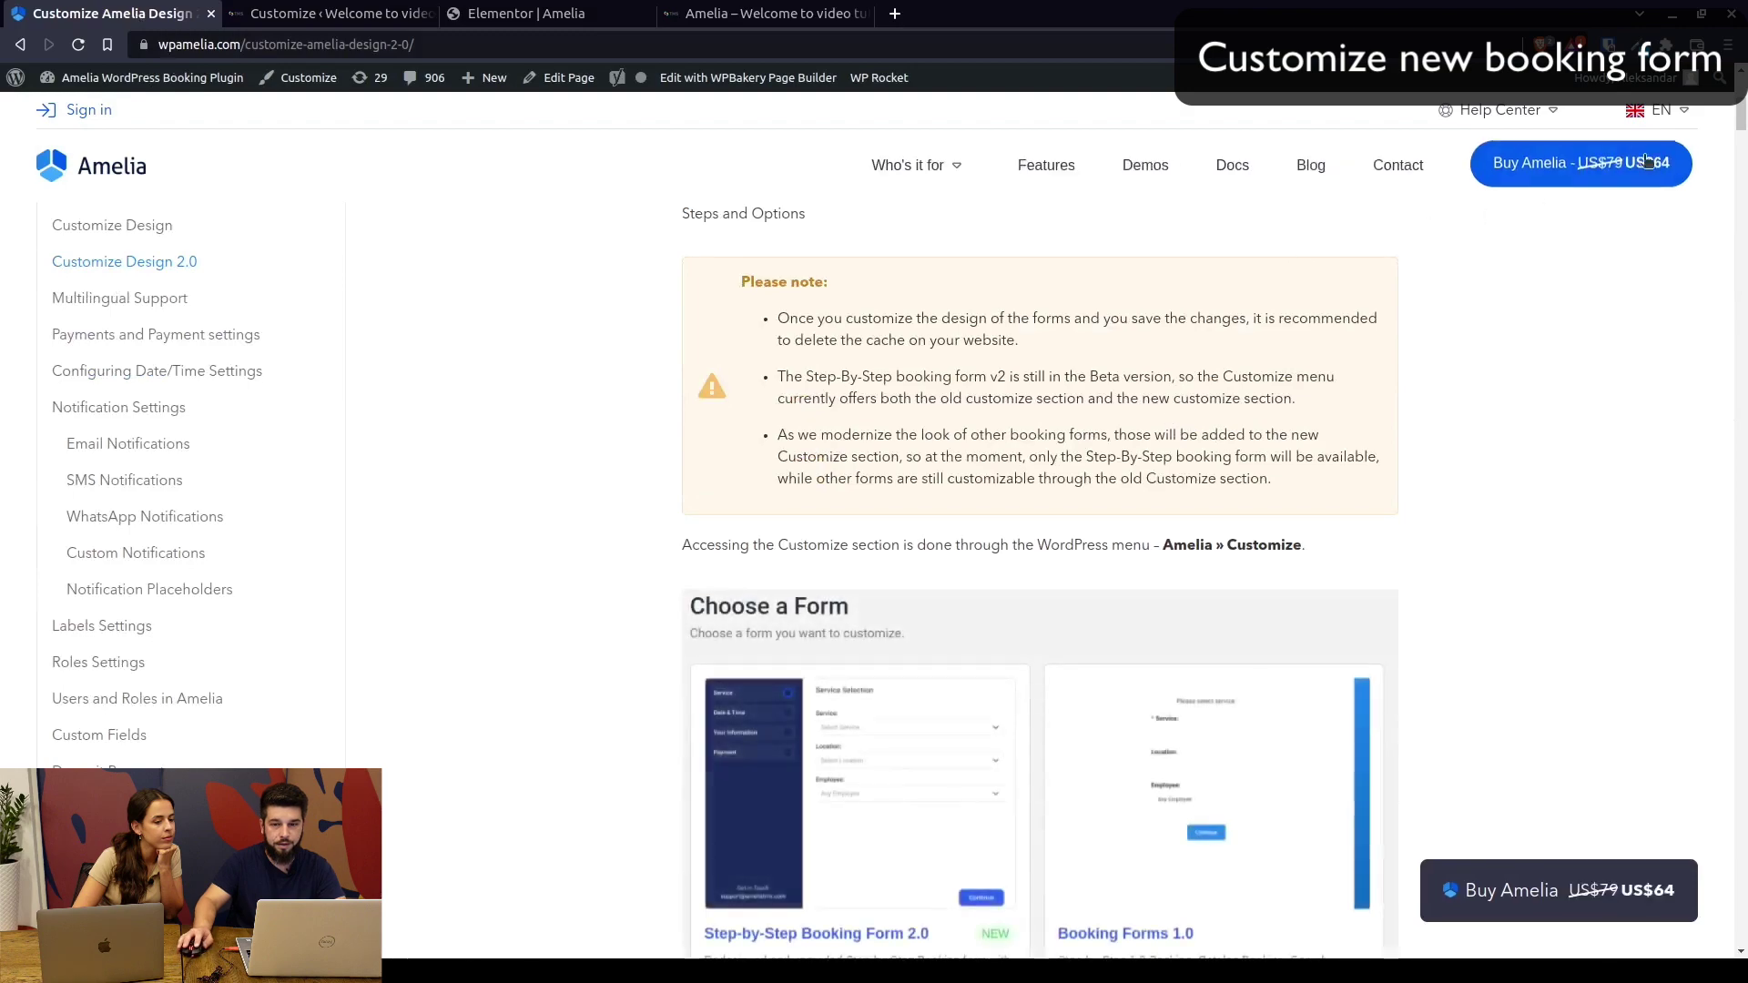
{"action": "left_click_drag", "start_coordinate": [1741, 121], "coordinate": [1717, 506]}
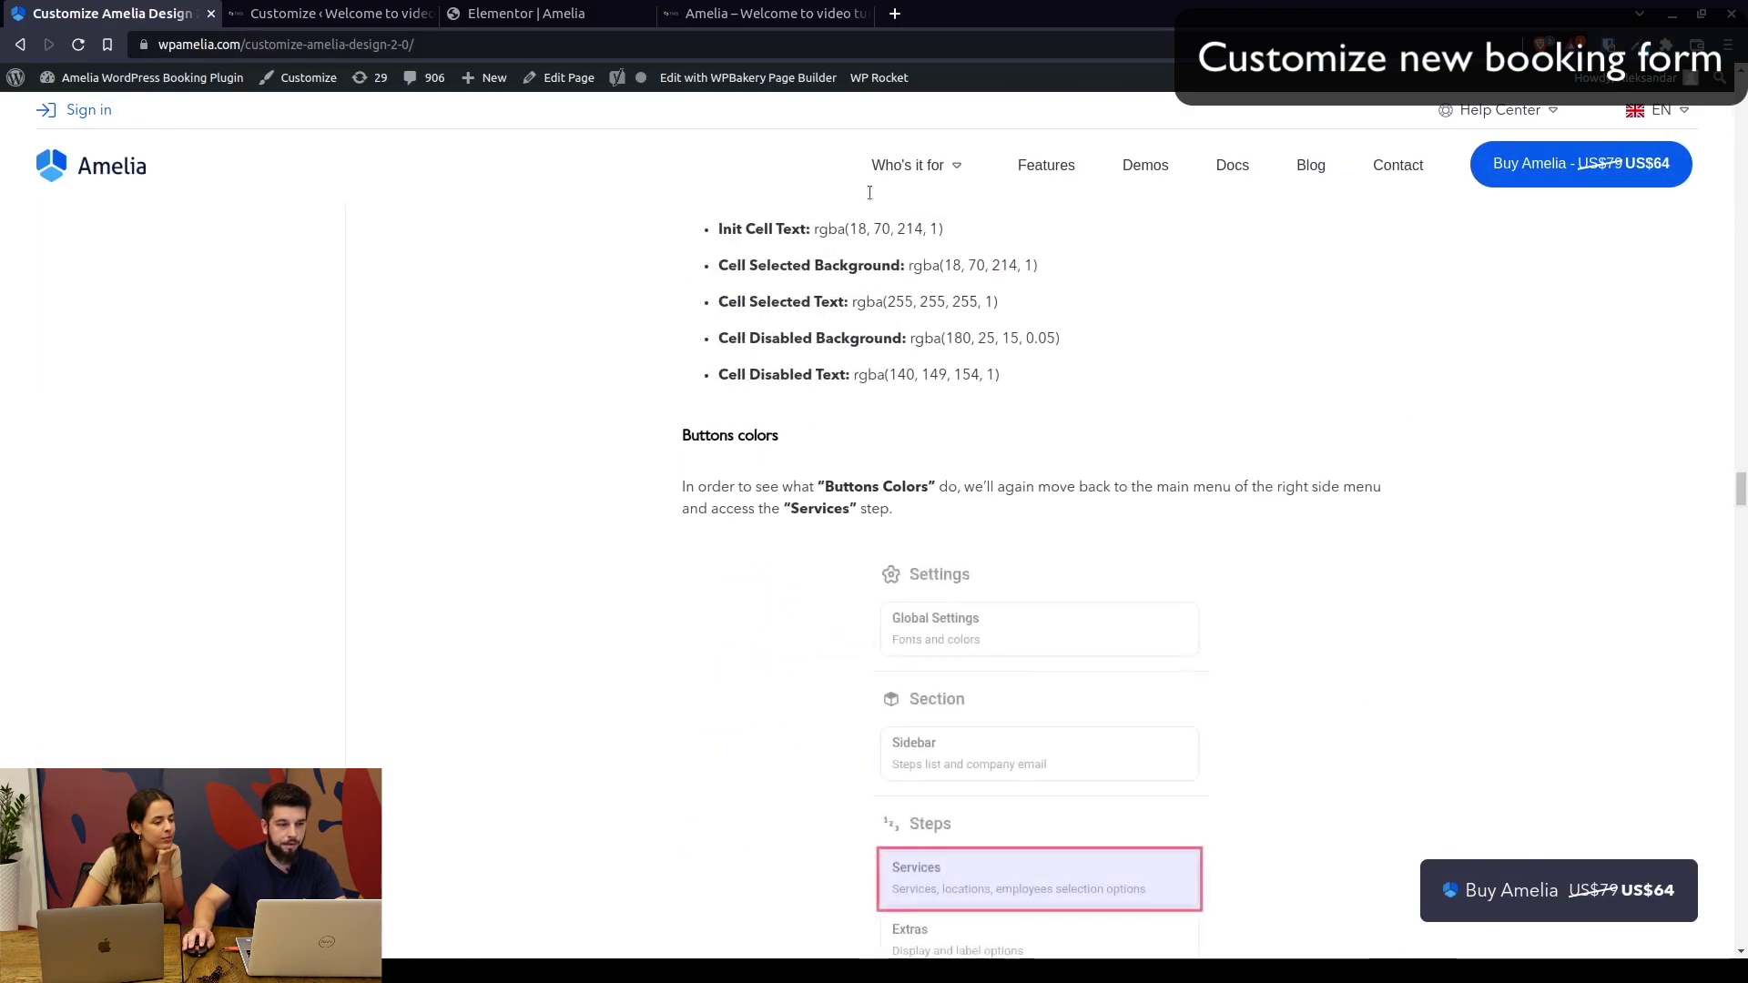
{"action": "left_click", "coordinate": [317, 11]}
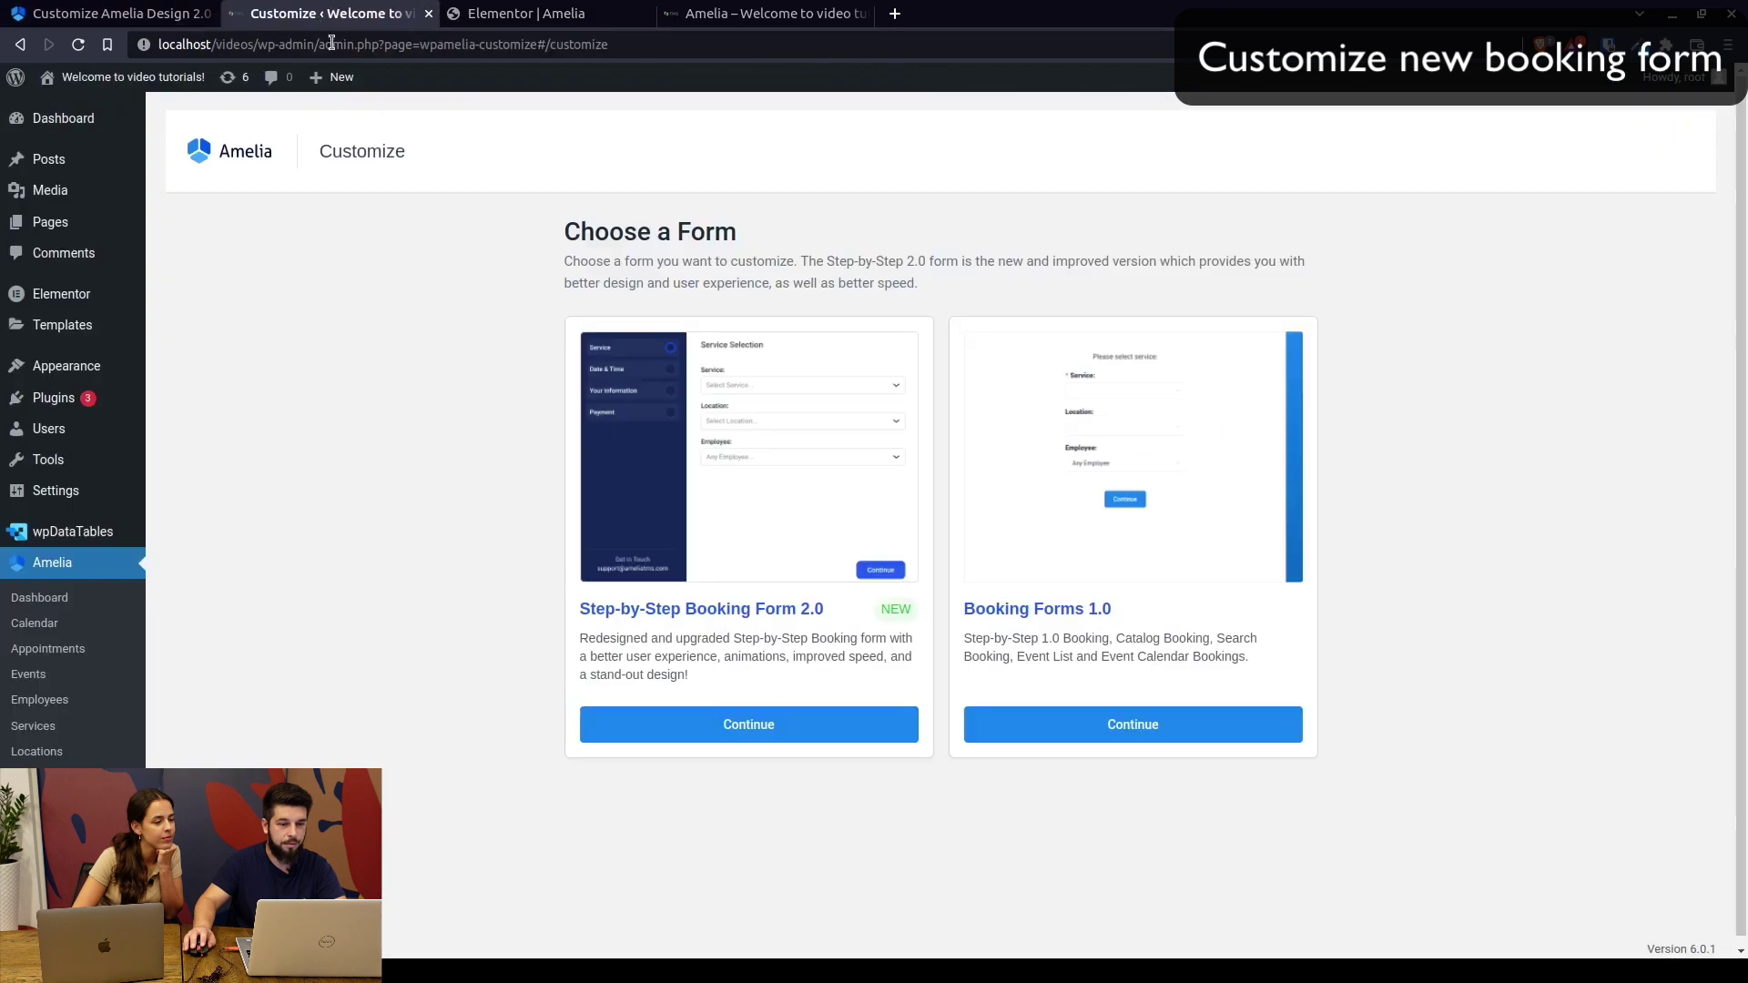
Start customizing the Step-by-Step Booking Form 2.0 and browse its Global Settings font list
{"action": "left_click", "coordinate": [747, 723]}
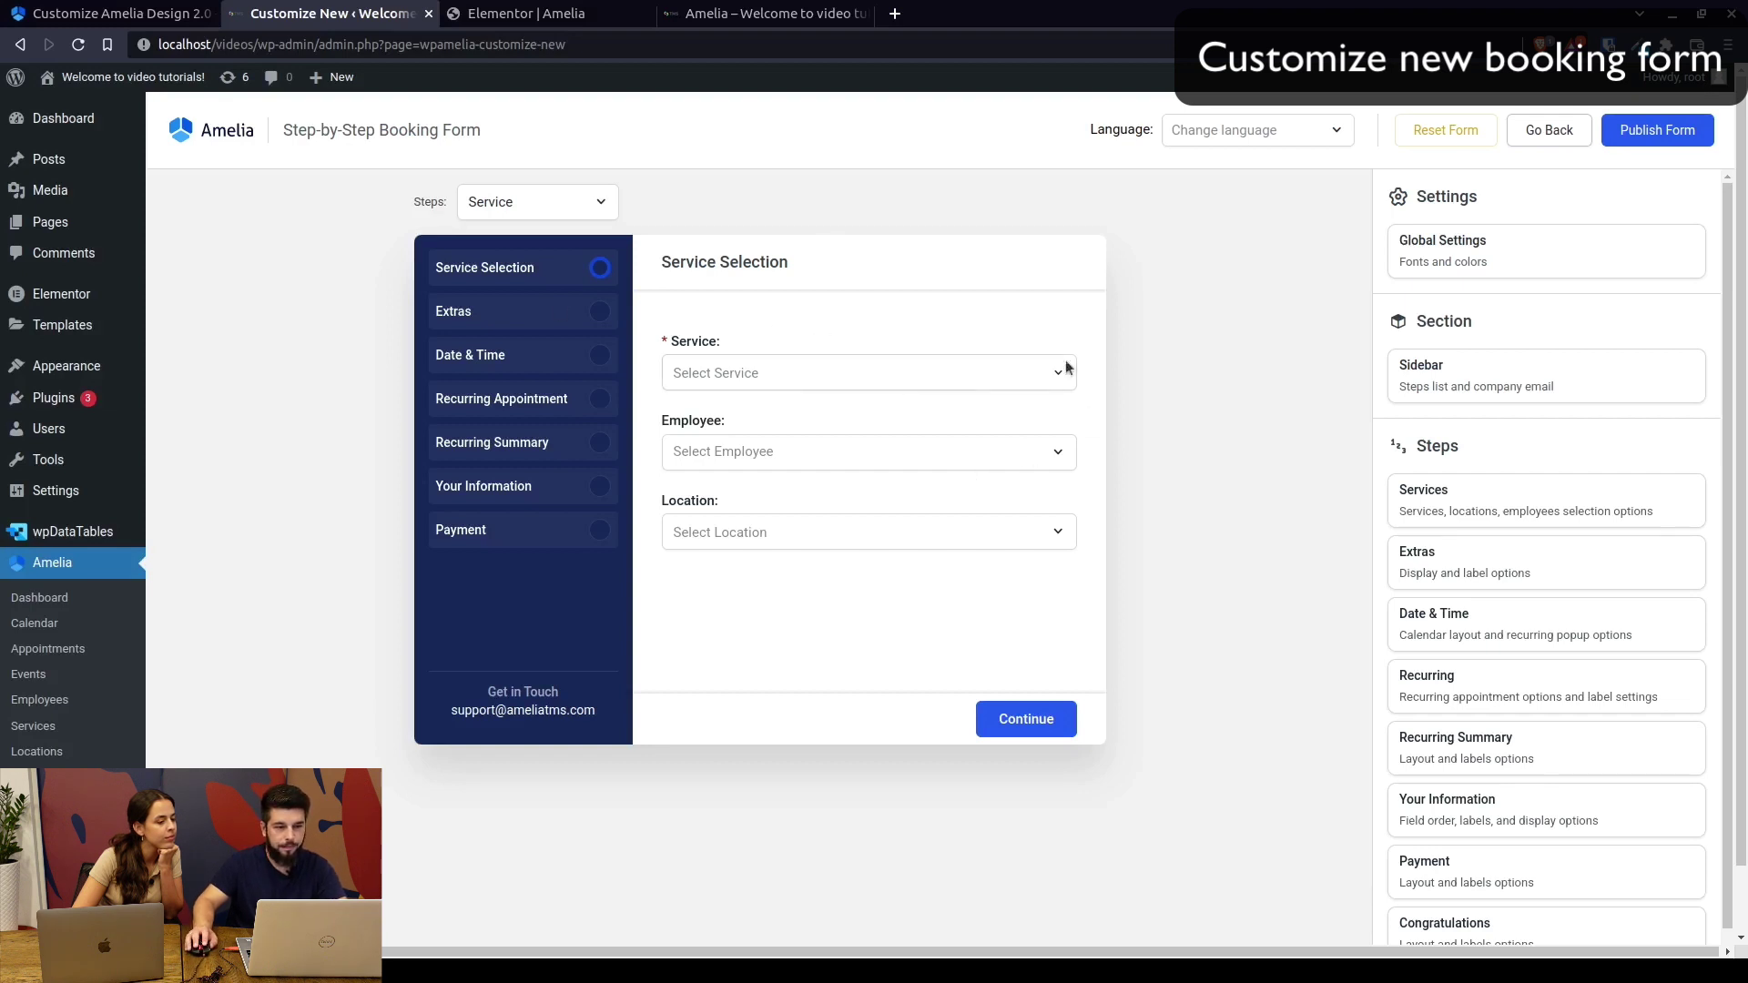
{"action": "left_click", "coordinate": [1477, 251]}
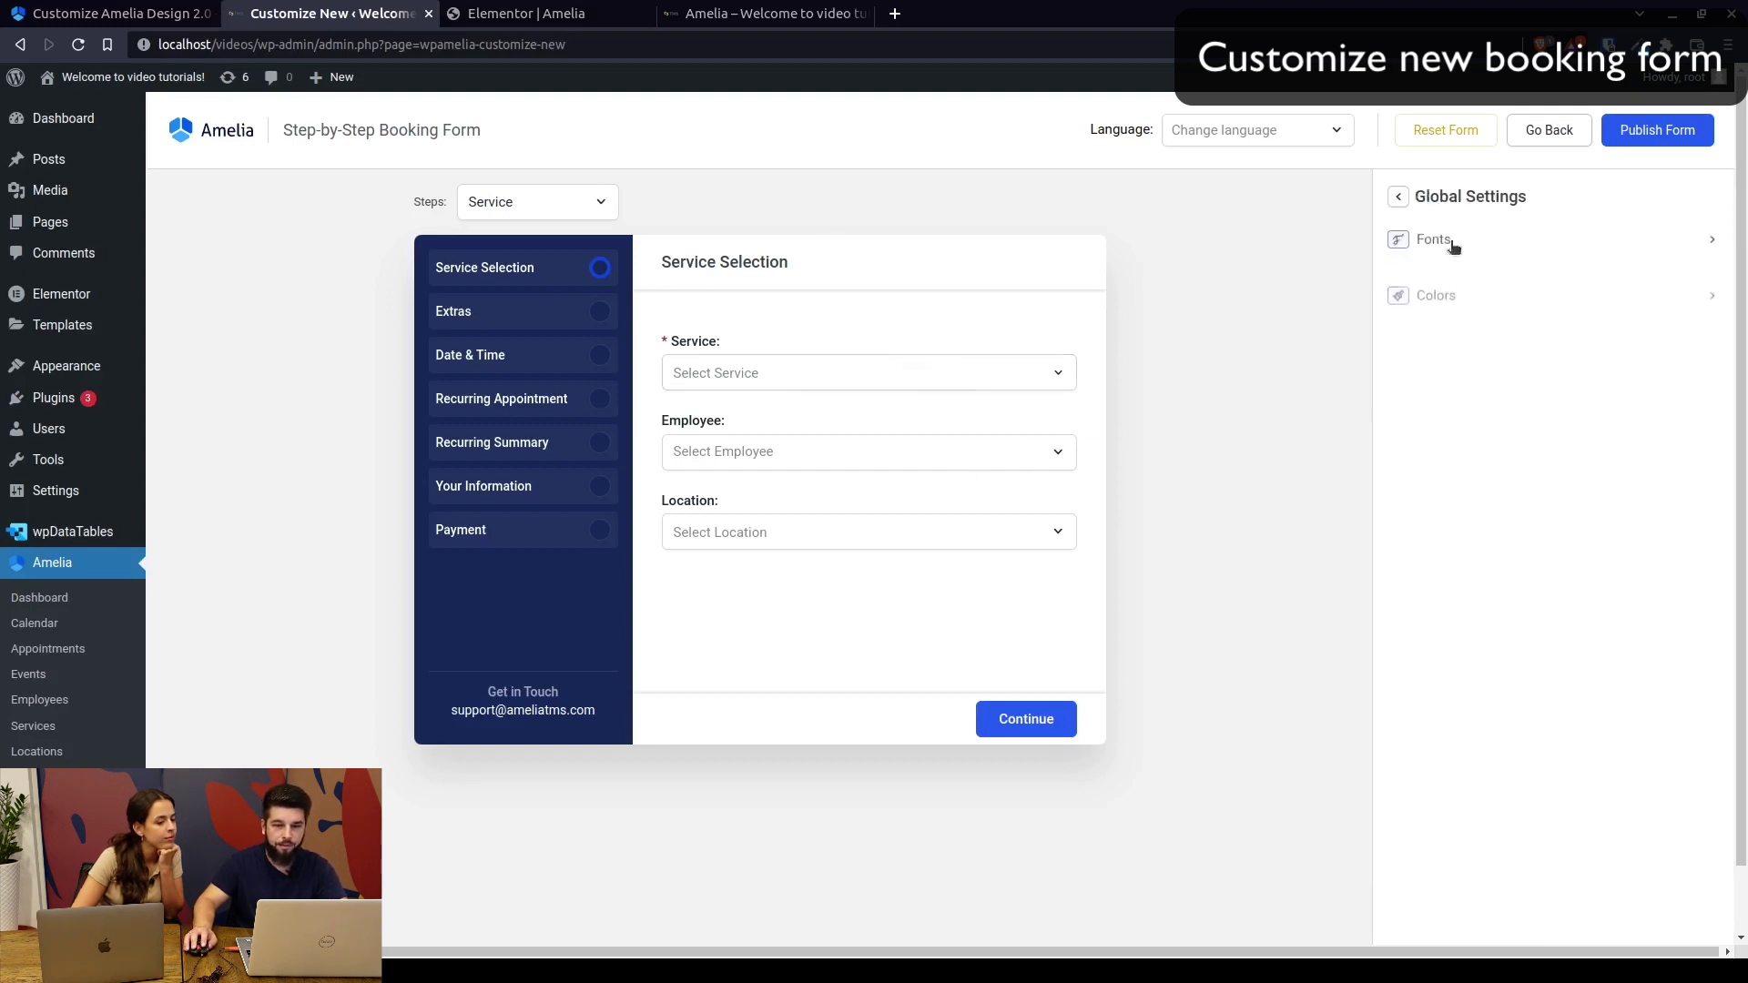
{"action": "left_click", "coordinate": [1441, 255]}
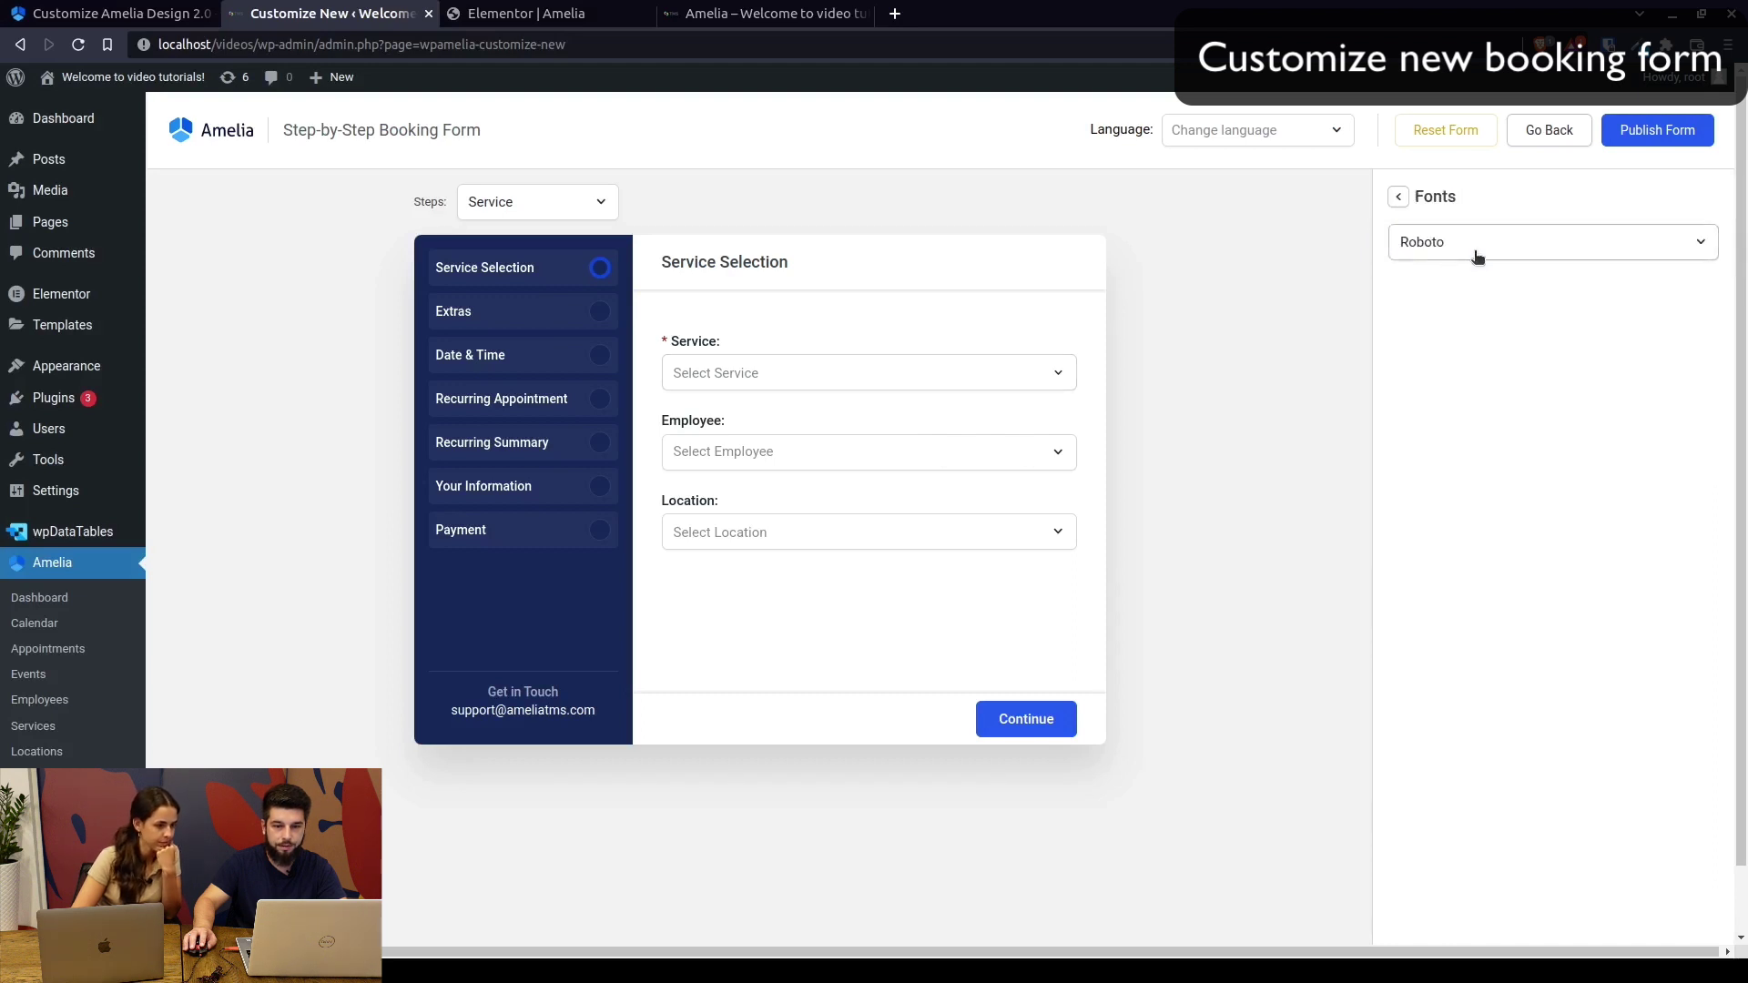
{"action": "left_click", "coordinate": [1474, 254]}
{"action": "scroll", "coordinate": [1475, 341], "scroll_direction": "down", "scroll_amount": 1}
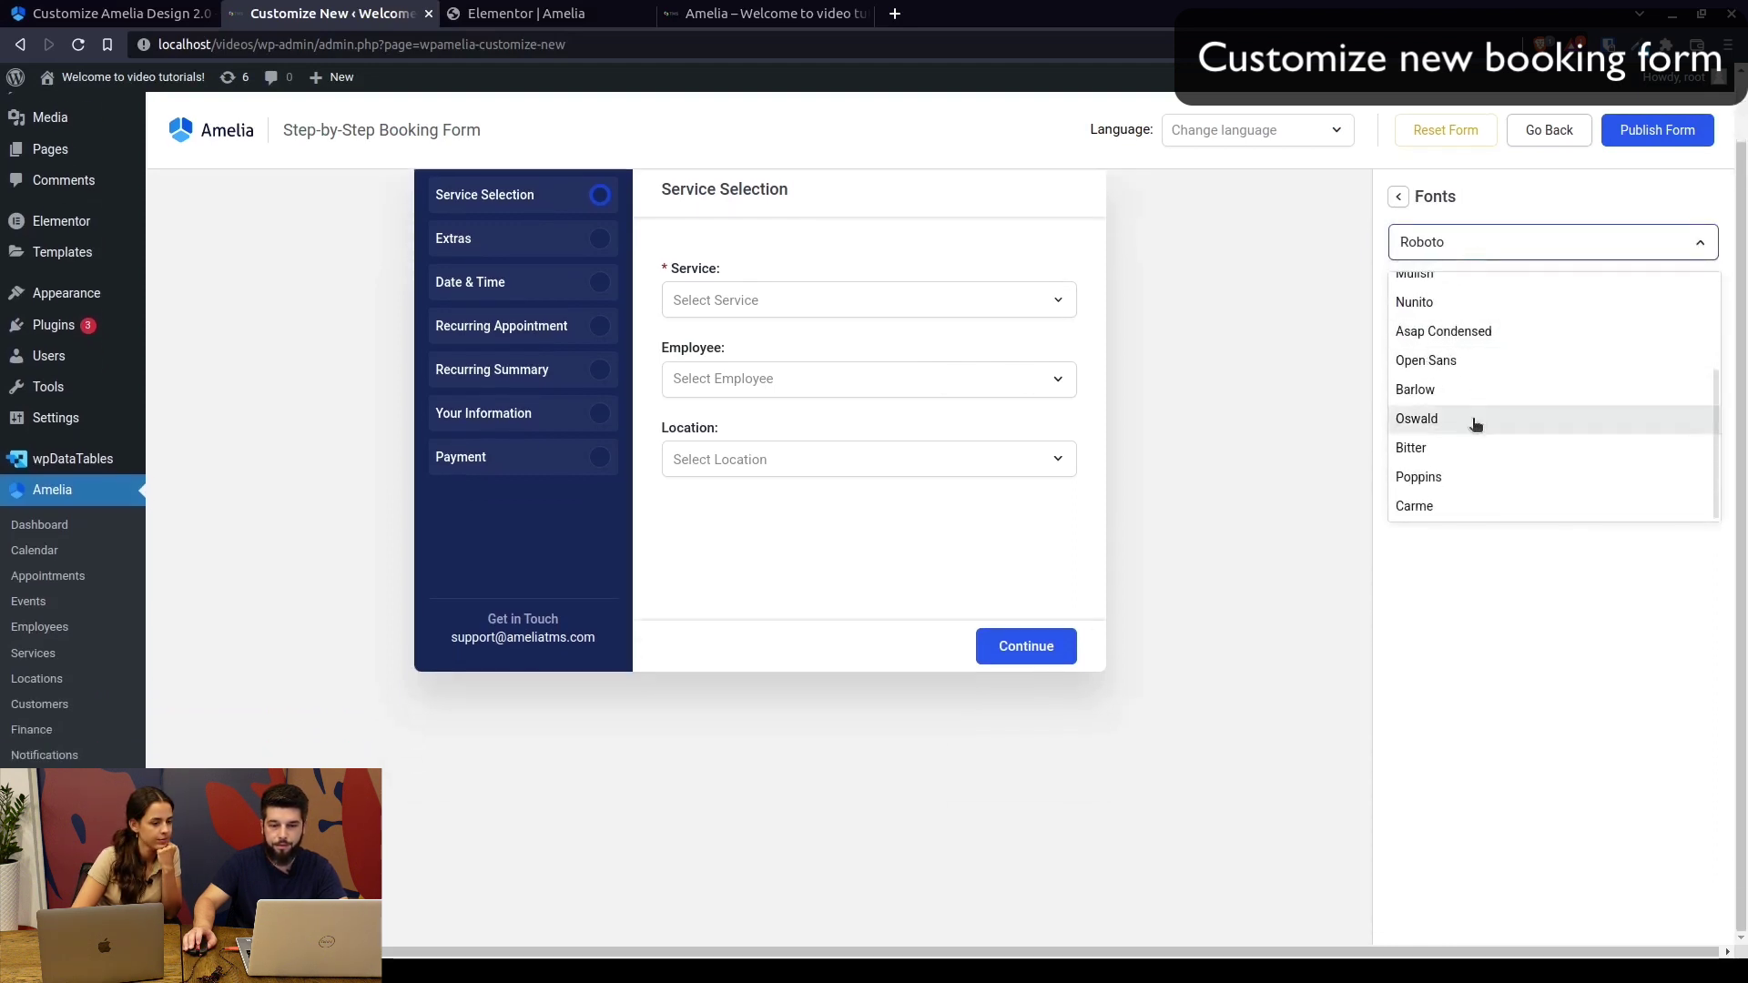
{"action": "scroll", "coordinate": [1475, 386], "scroll_direction": "up", "scroll_amount": 2}
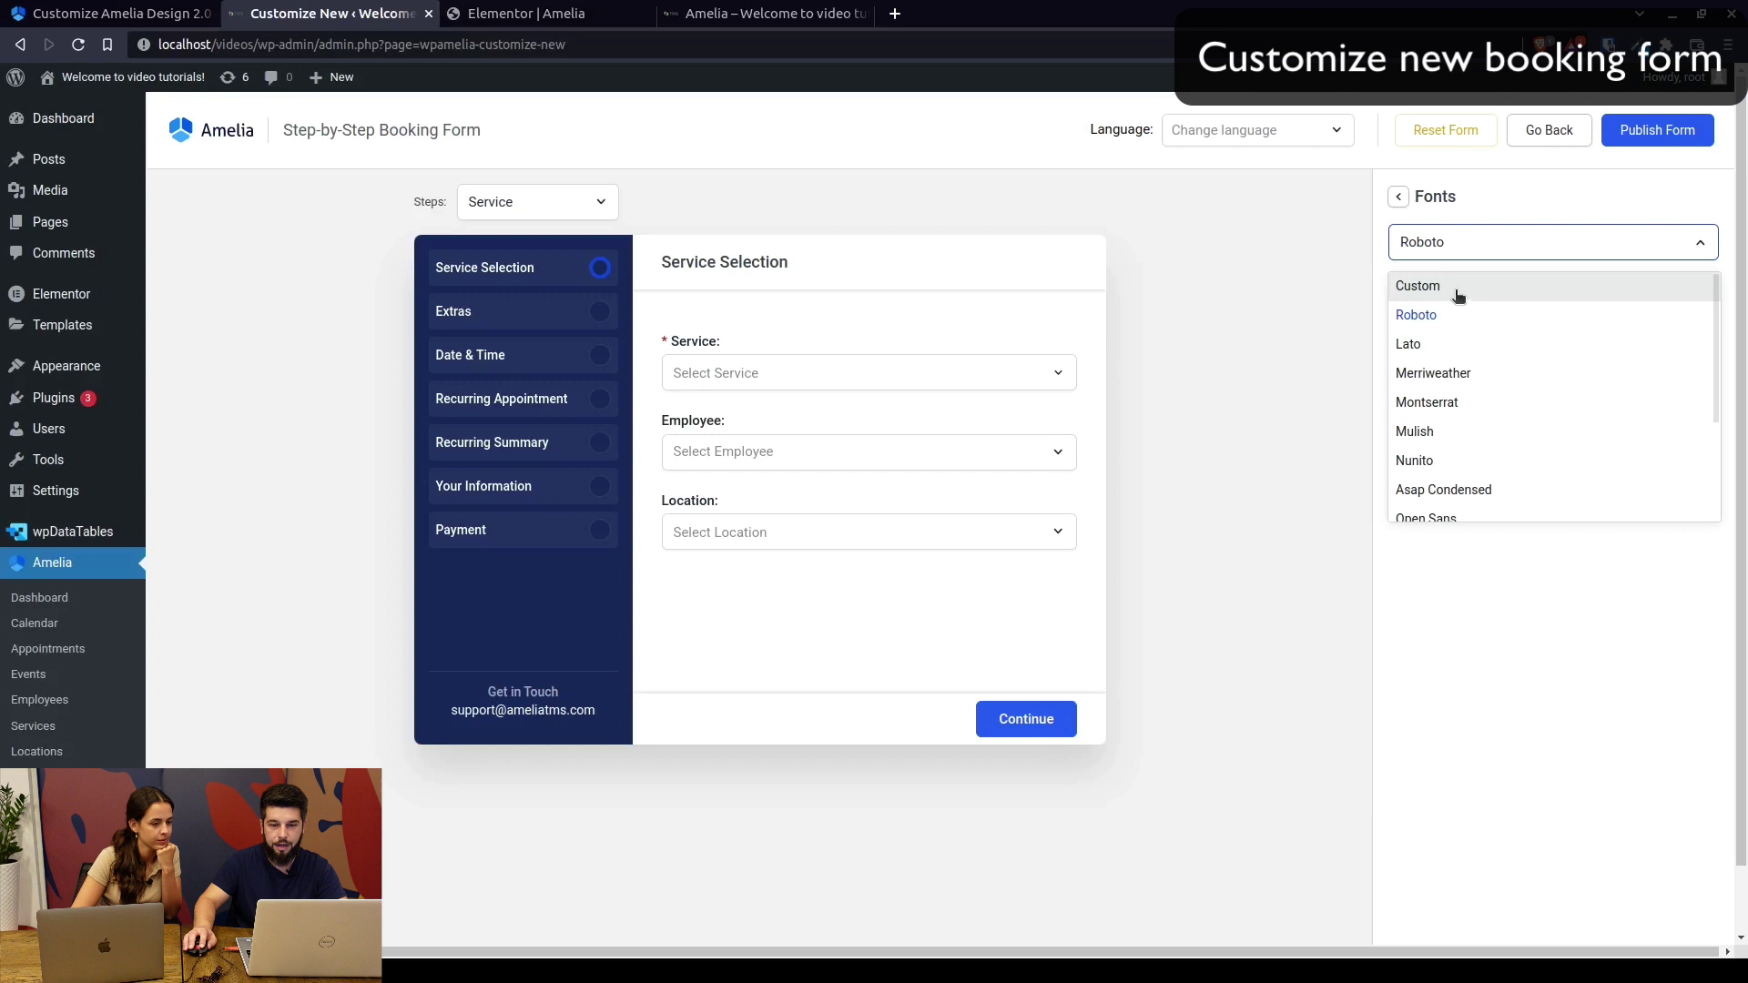
Try a Custom font source, then set the form's global font to Open Sans
{"action": "left_click", "coordinate": [1457, 293]}
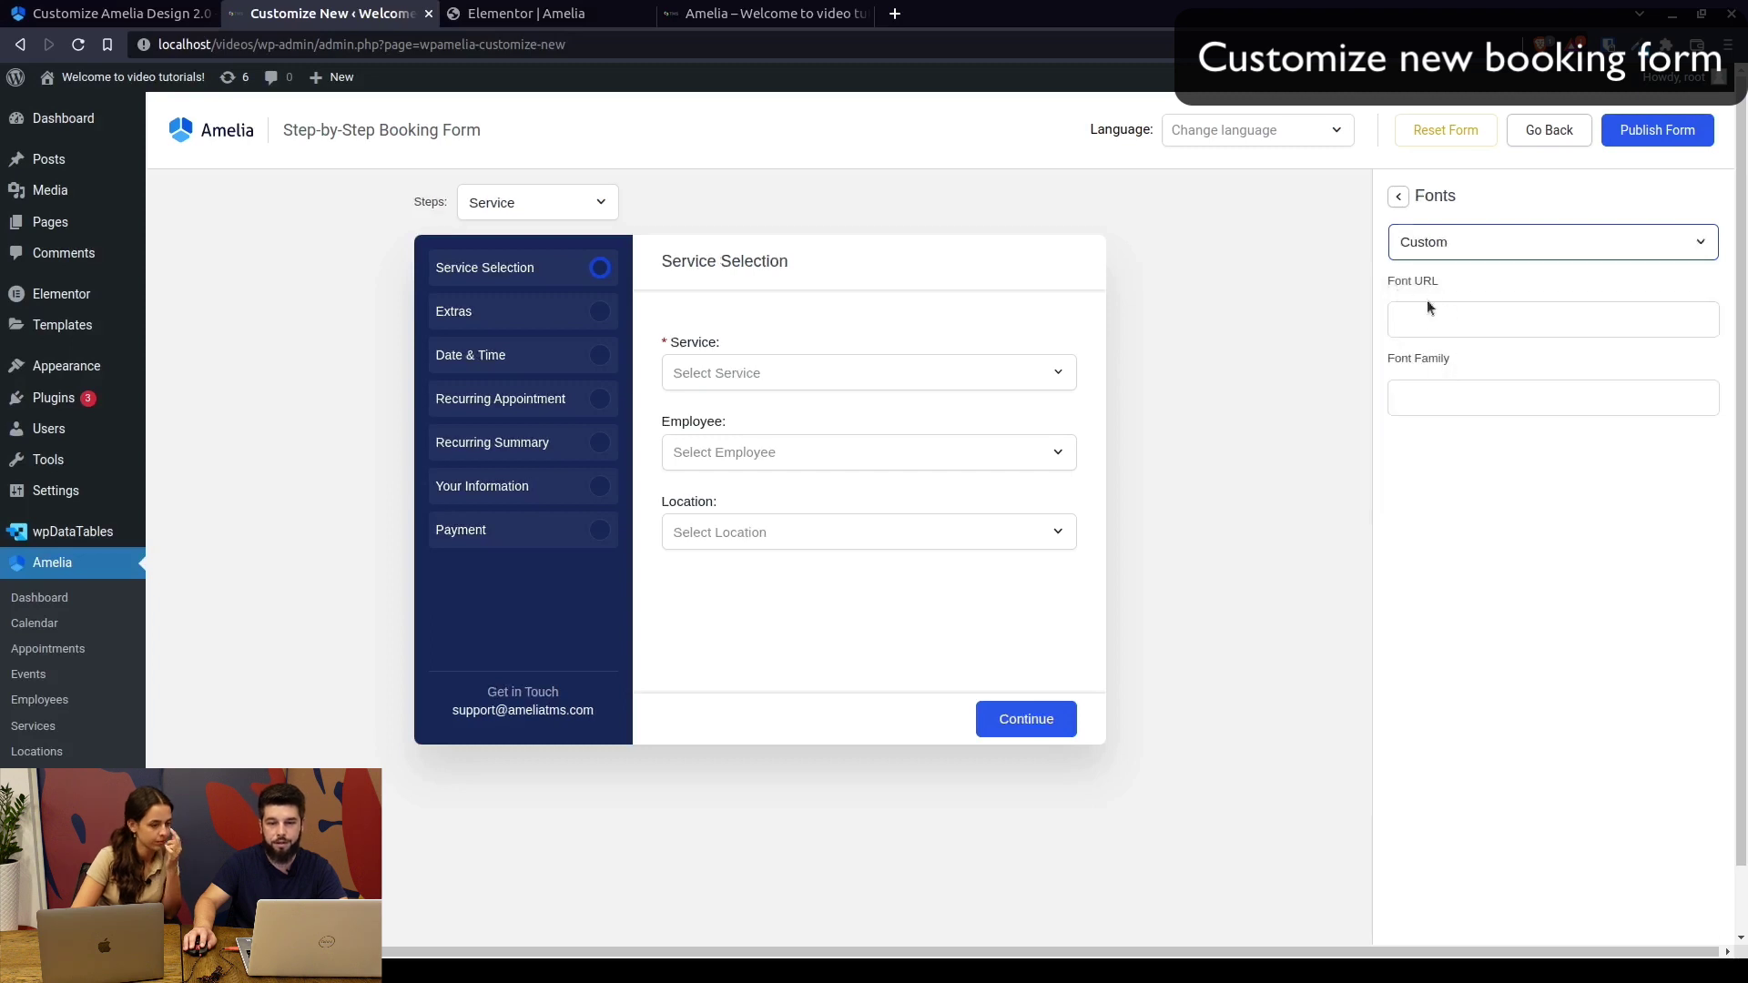
{"action": "left_click", "coordinate": [1429, 314]}
{"action": "key", "text": "Tab"}
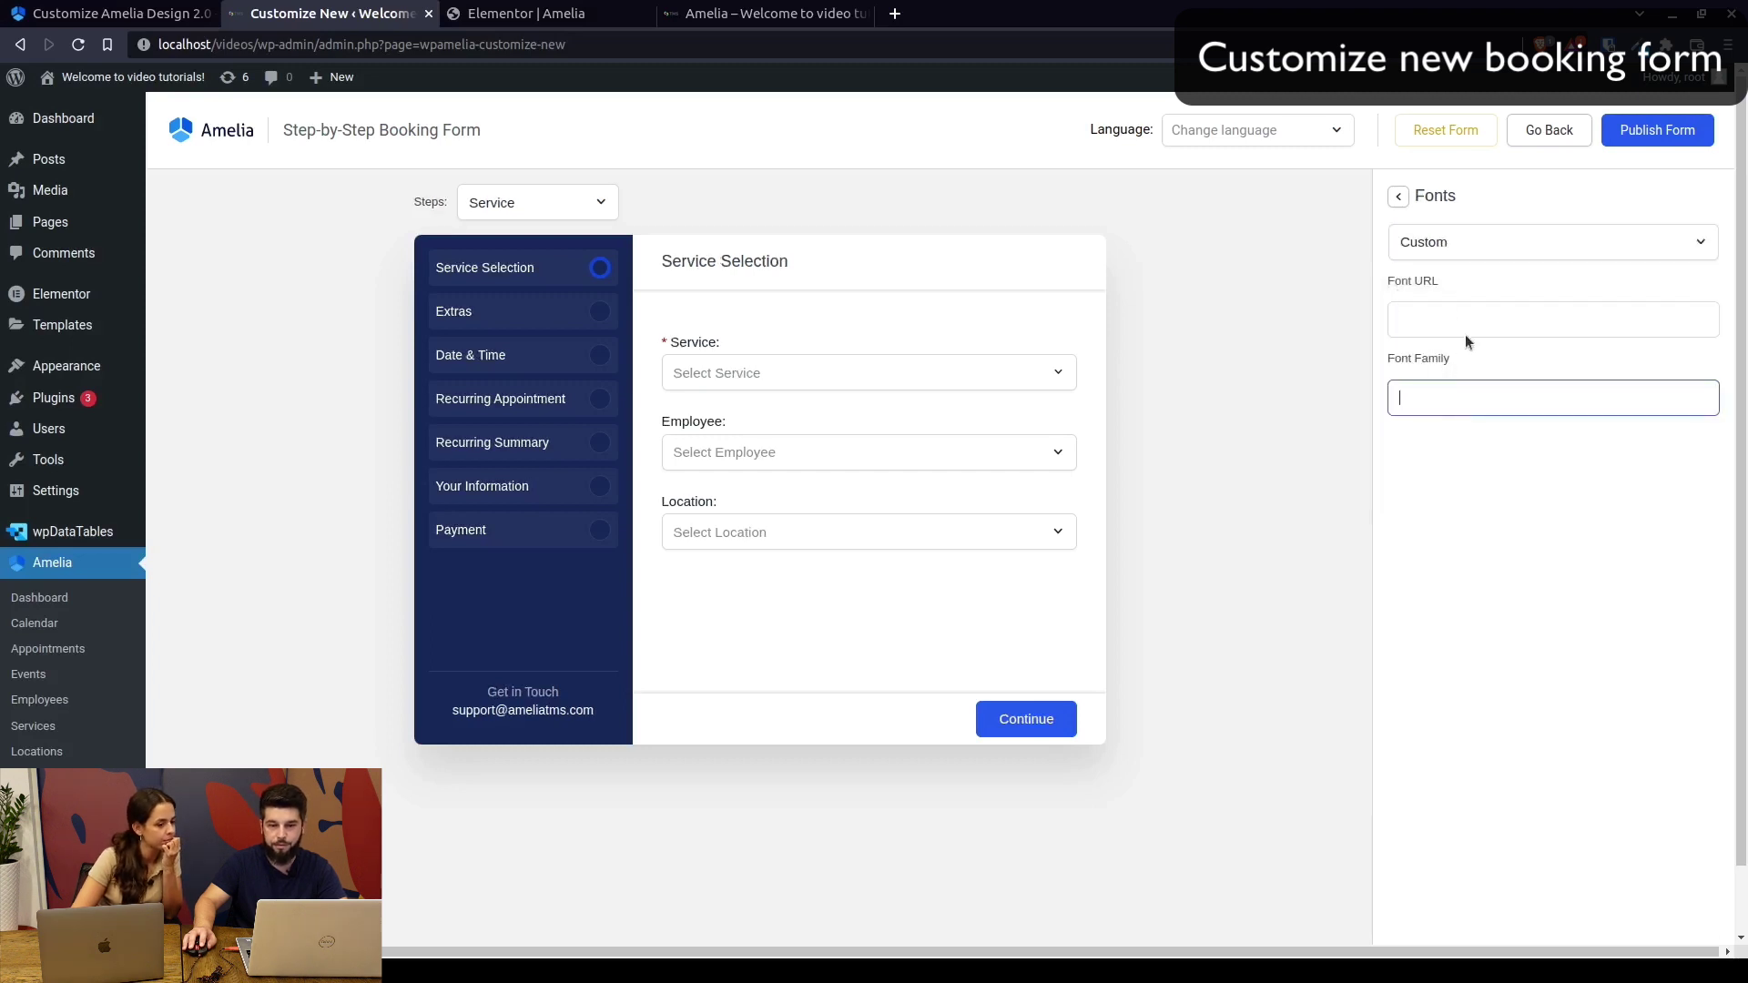
{"action": "left_click", "coordinate": [1464, 249]}
{"action": "scroll", "coordinate": [1484, 401], "scroll_direction": "down", "scroll_amount": 2}
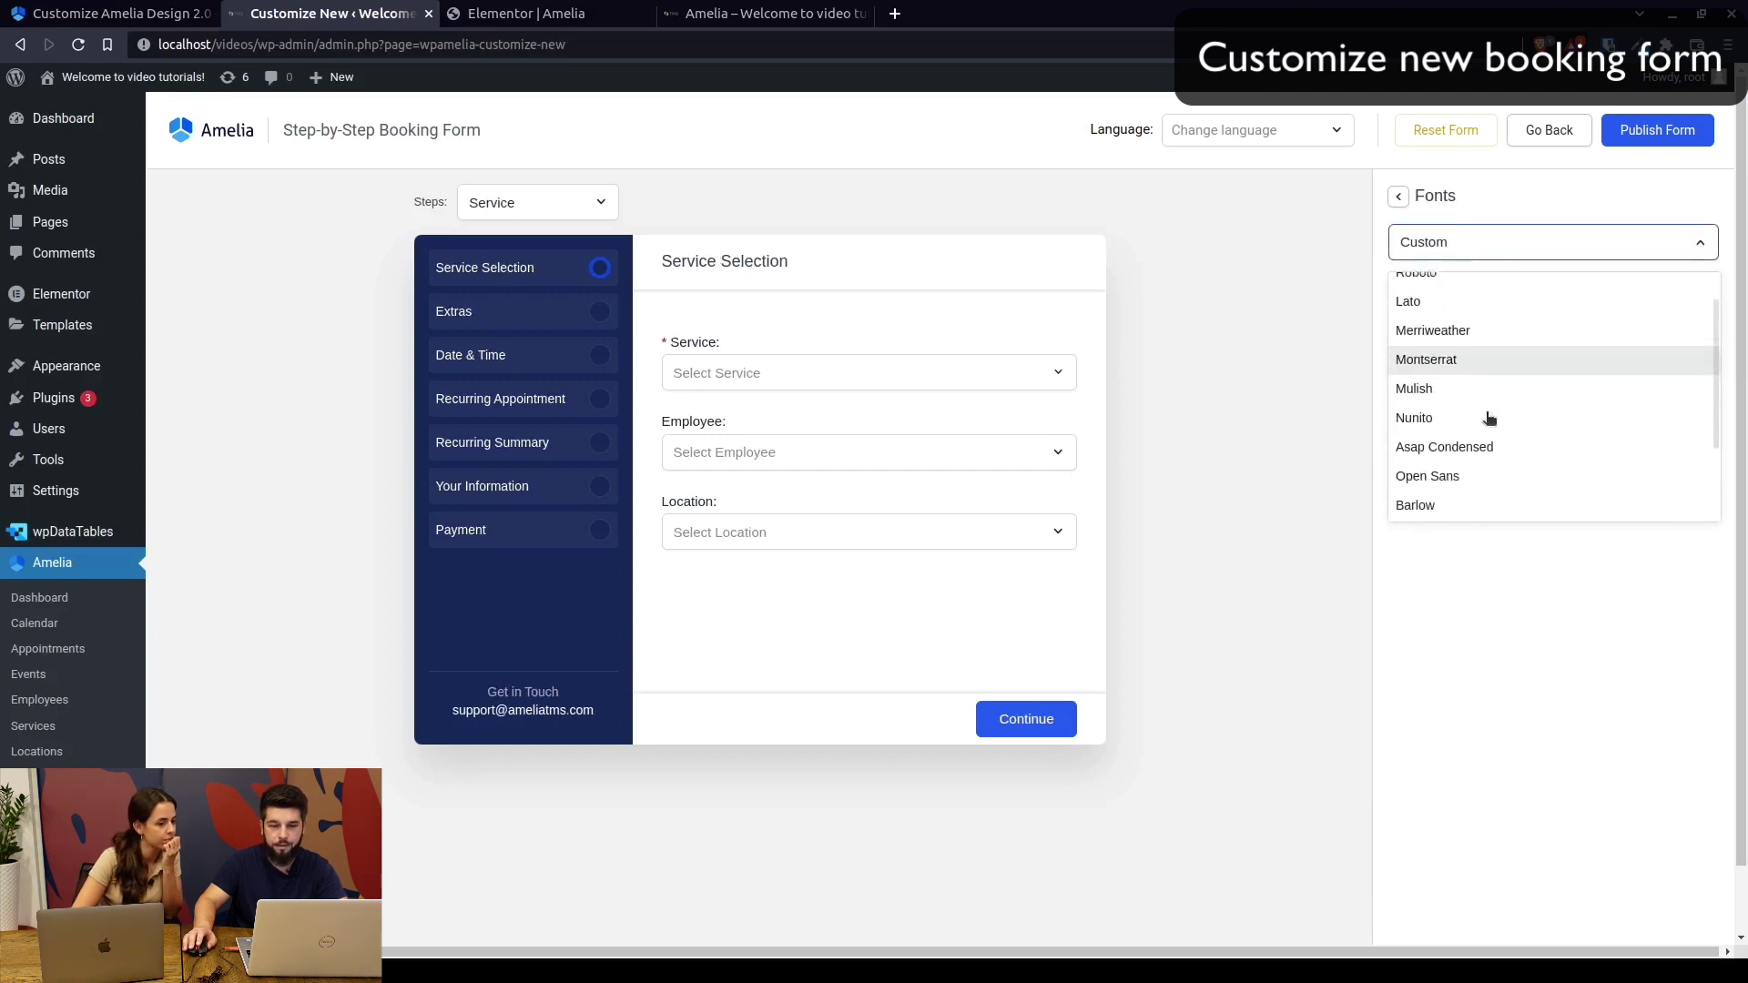
{"action": "left_click", "coordinate": [1479, 471]}
{"action": "left_click", "coordinate": [1399, 196]}
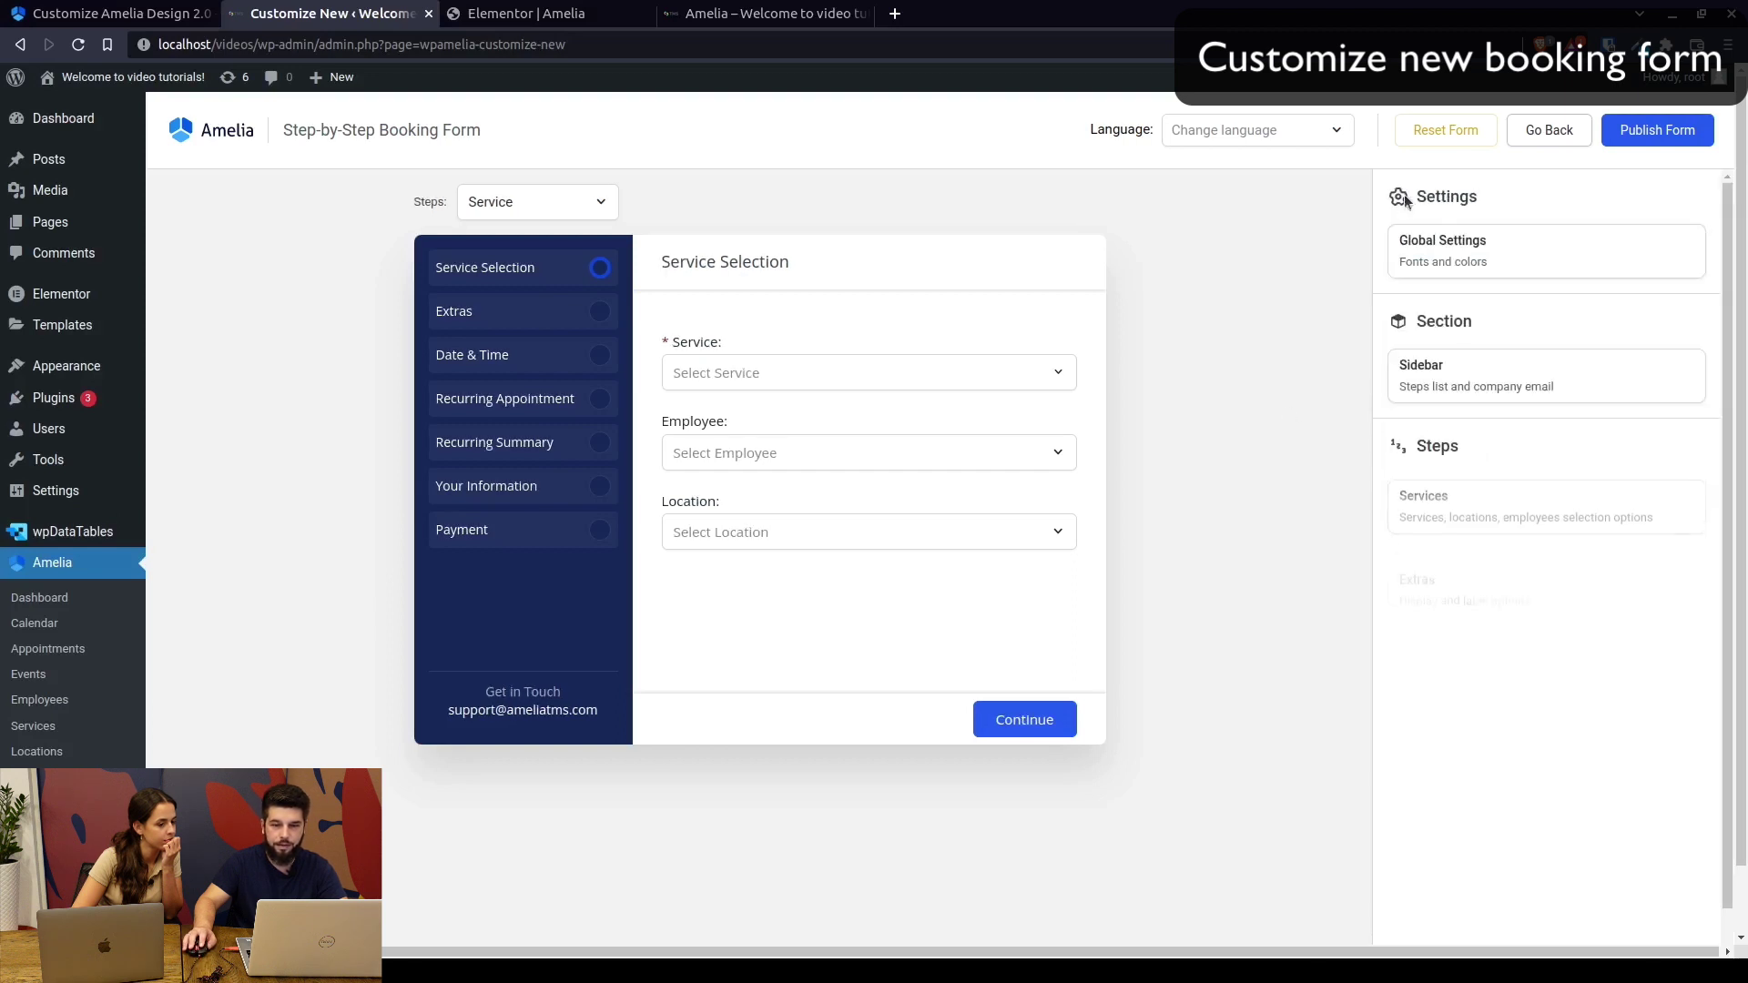
Set the Sidebar background colour to red, rgba(147,47,32,1)
{"action": "left_click", "coordinate": [1472, 263]}
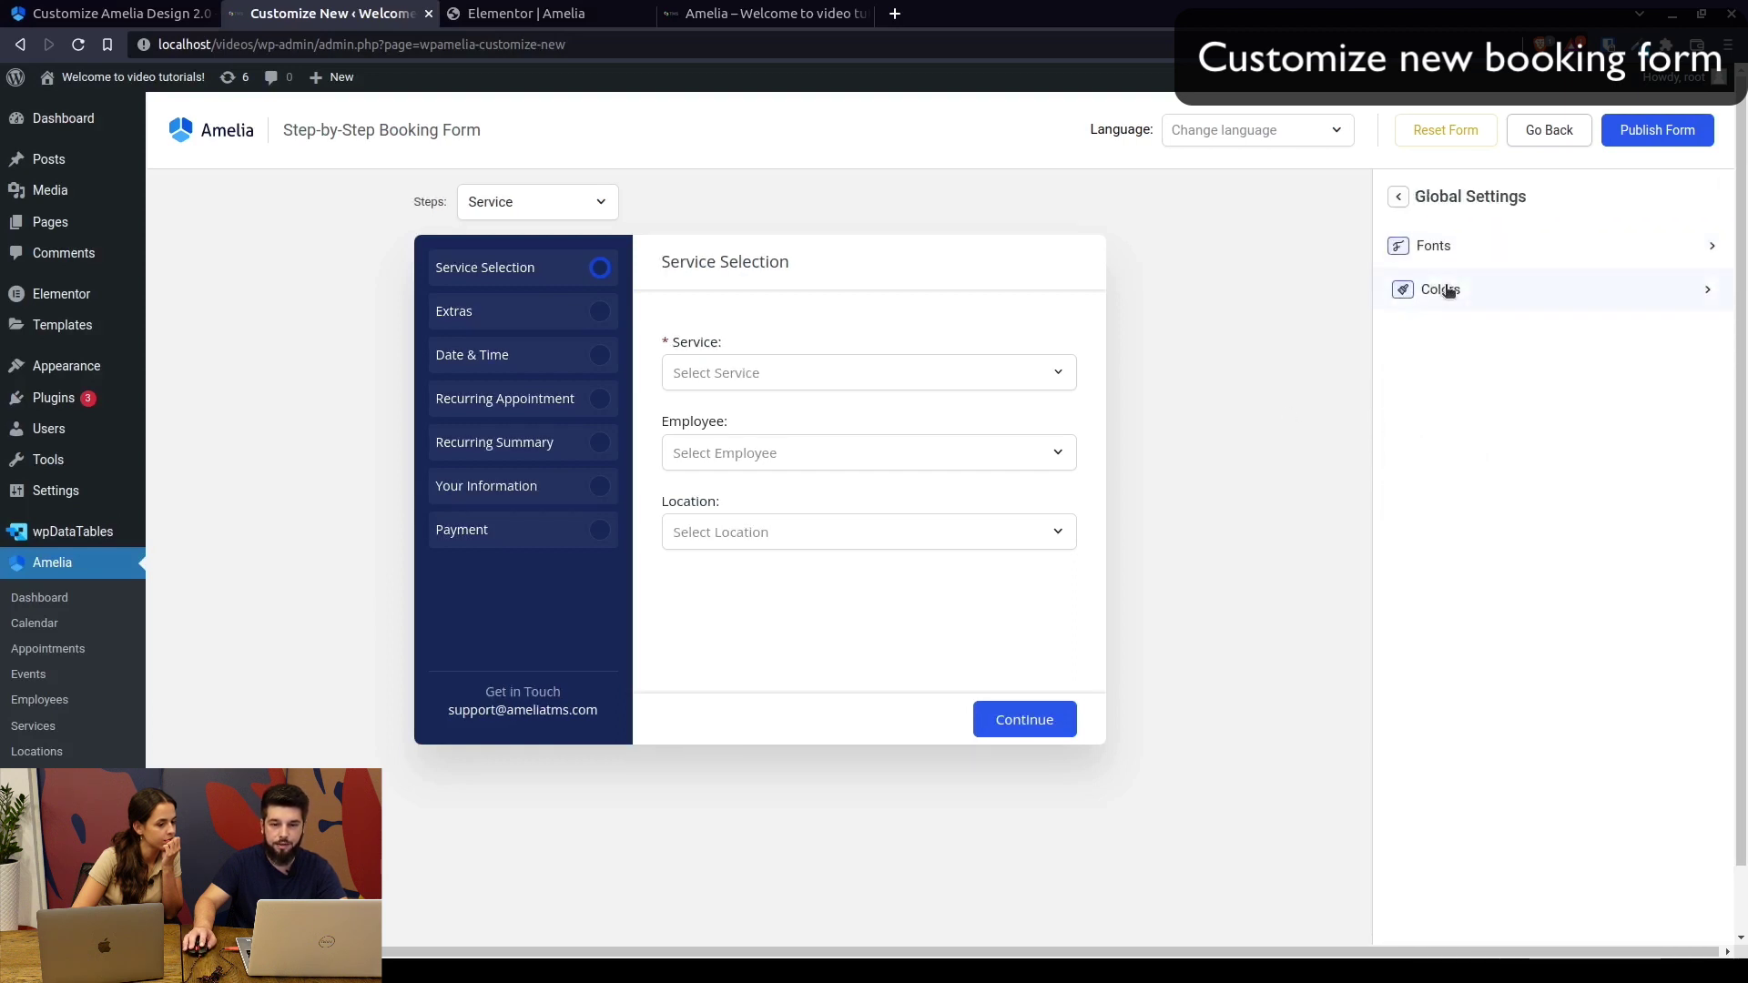
{"action": "left_click", "coordinate": [1443, 284]}
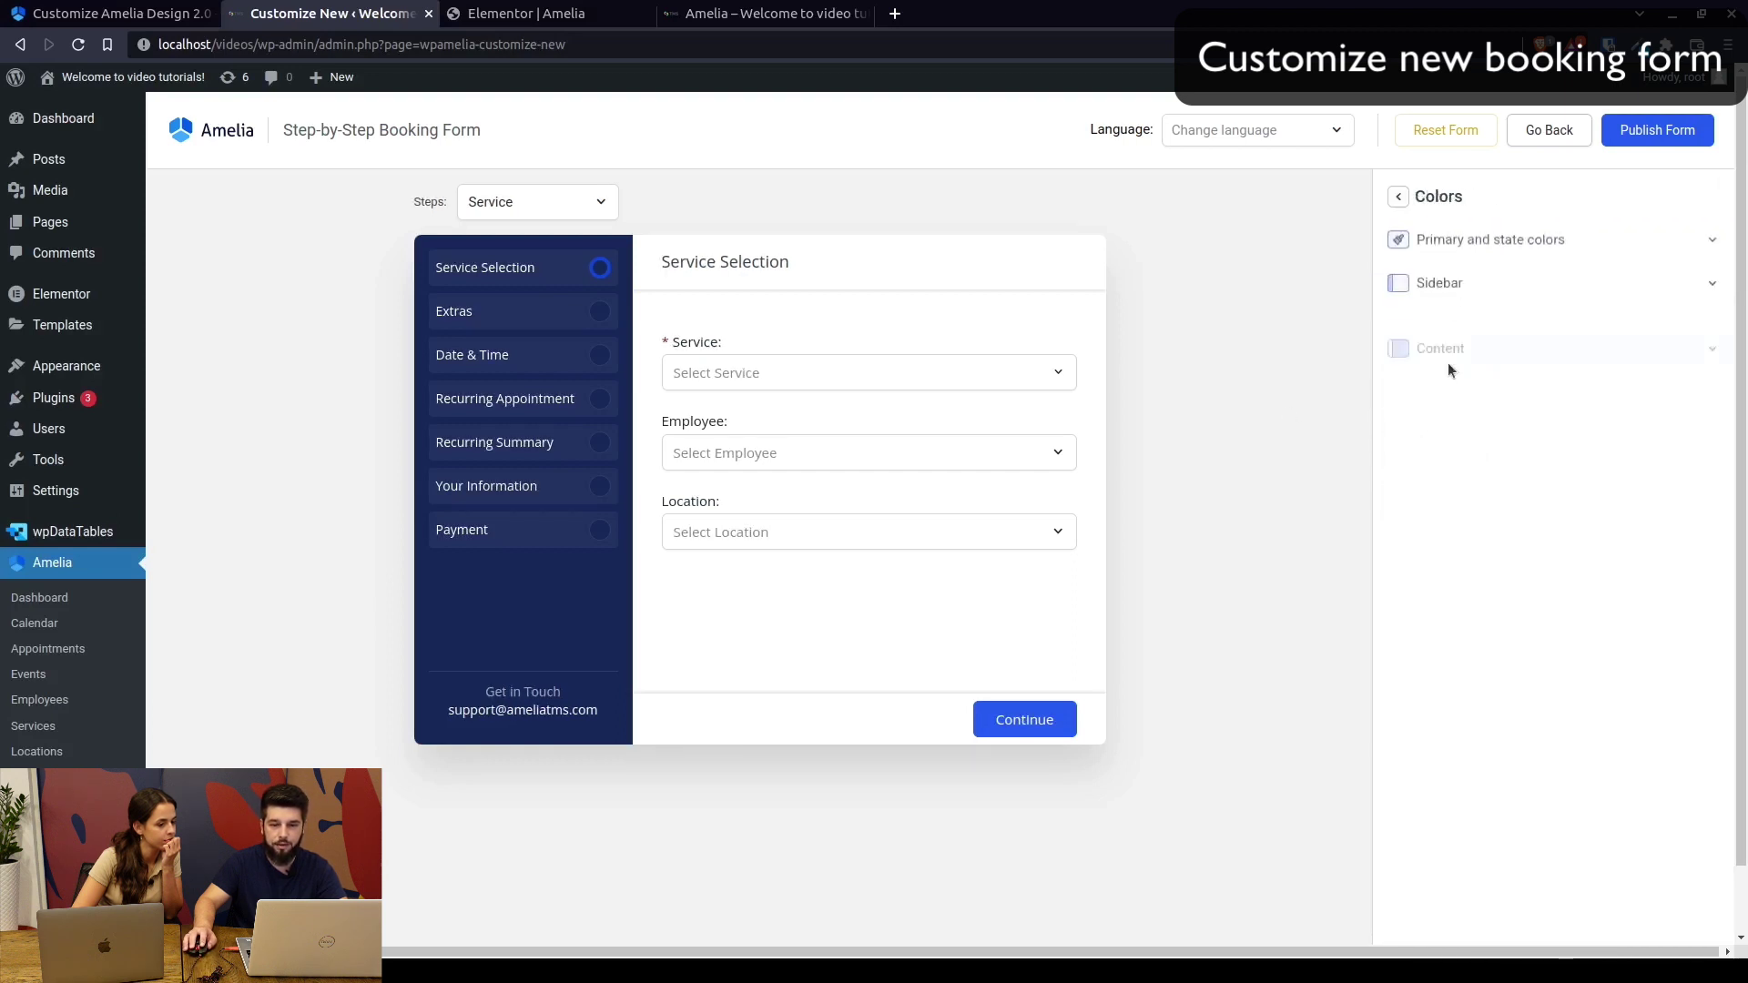
{"action": "left_click", "coordinate": [1449, 288]}
{"action": "left_click", "coordinate": [1704, 340]}
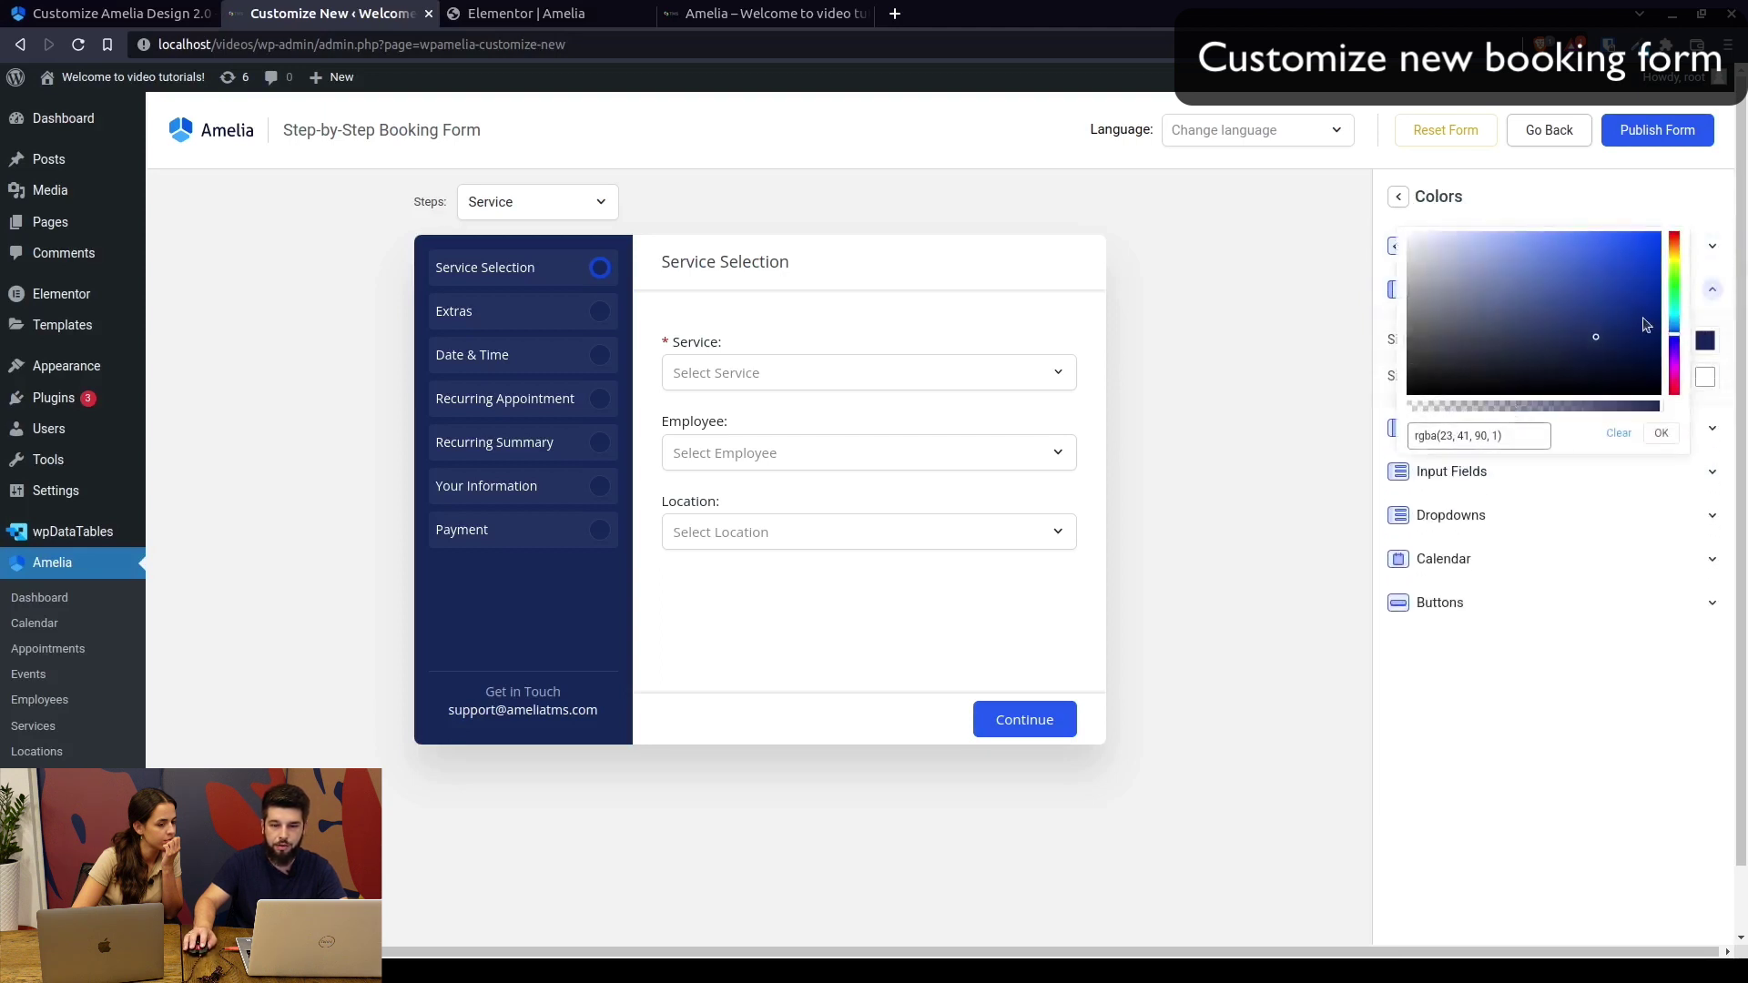
{"action": "left_click", "coordinate": [1672, 243]}
{"action": "left_click", "coordinate": [1607, 302]}
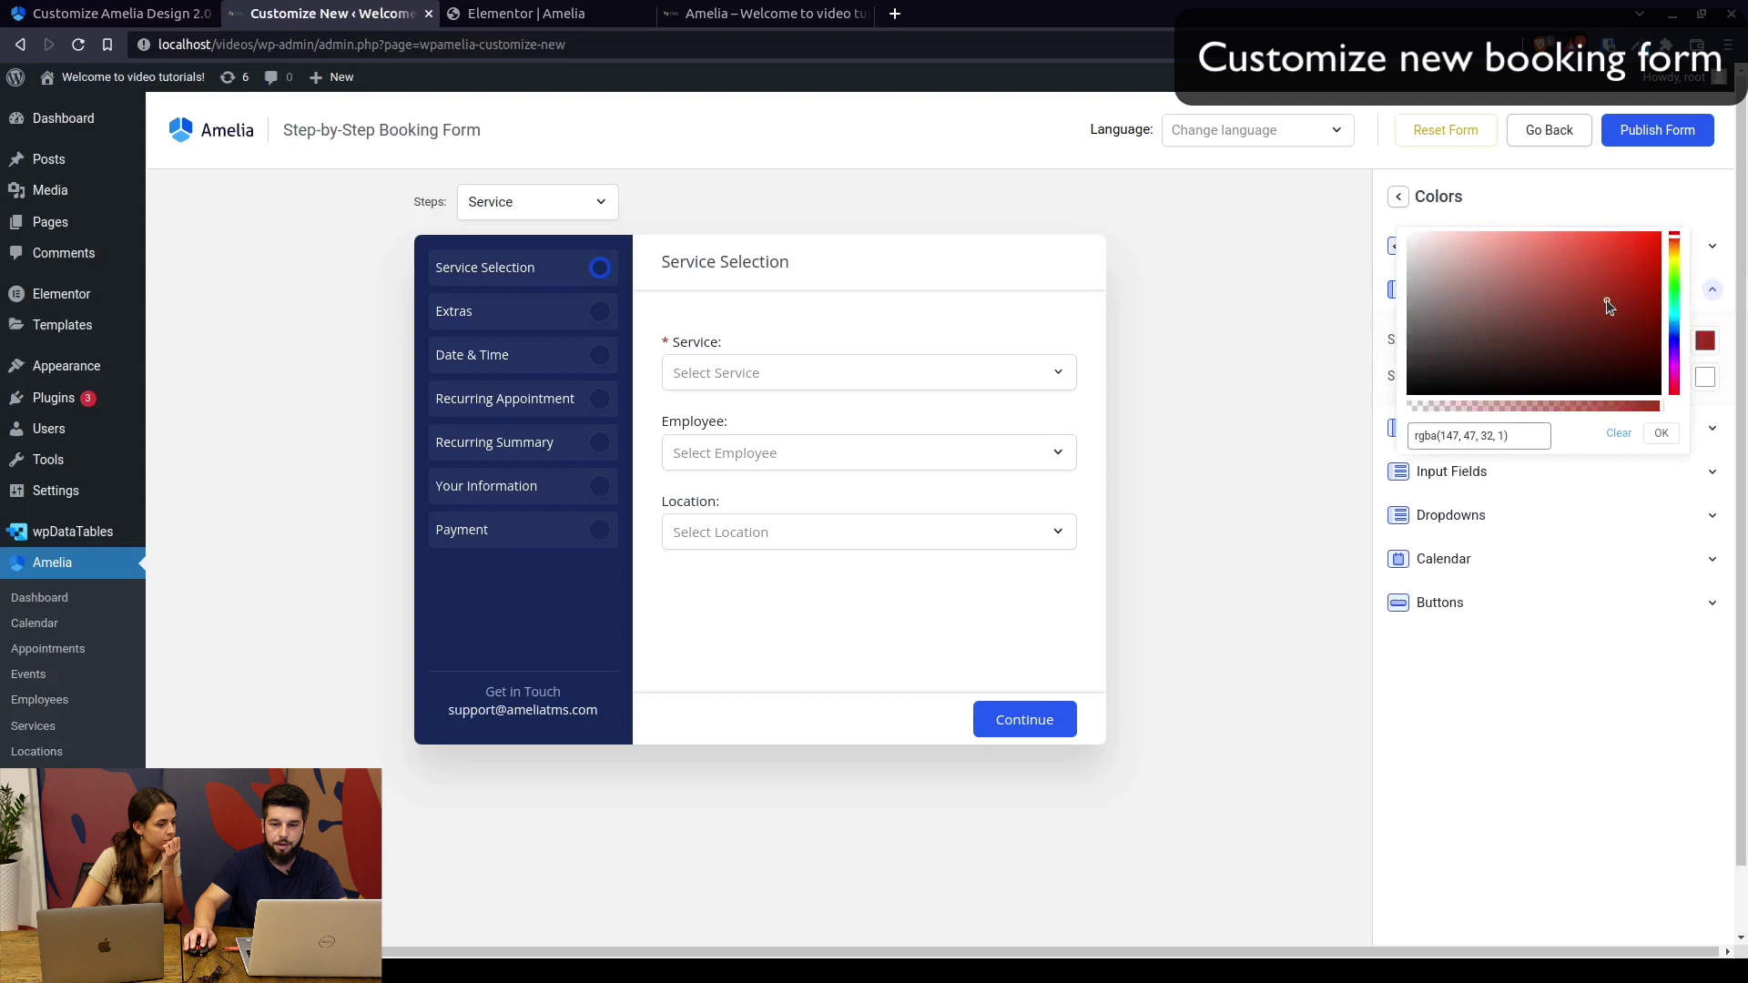
{"action": "left_click", "coordinate": [1661, 435]}
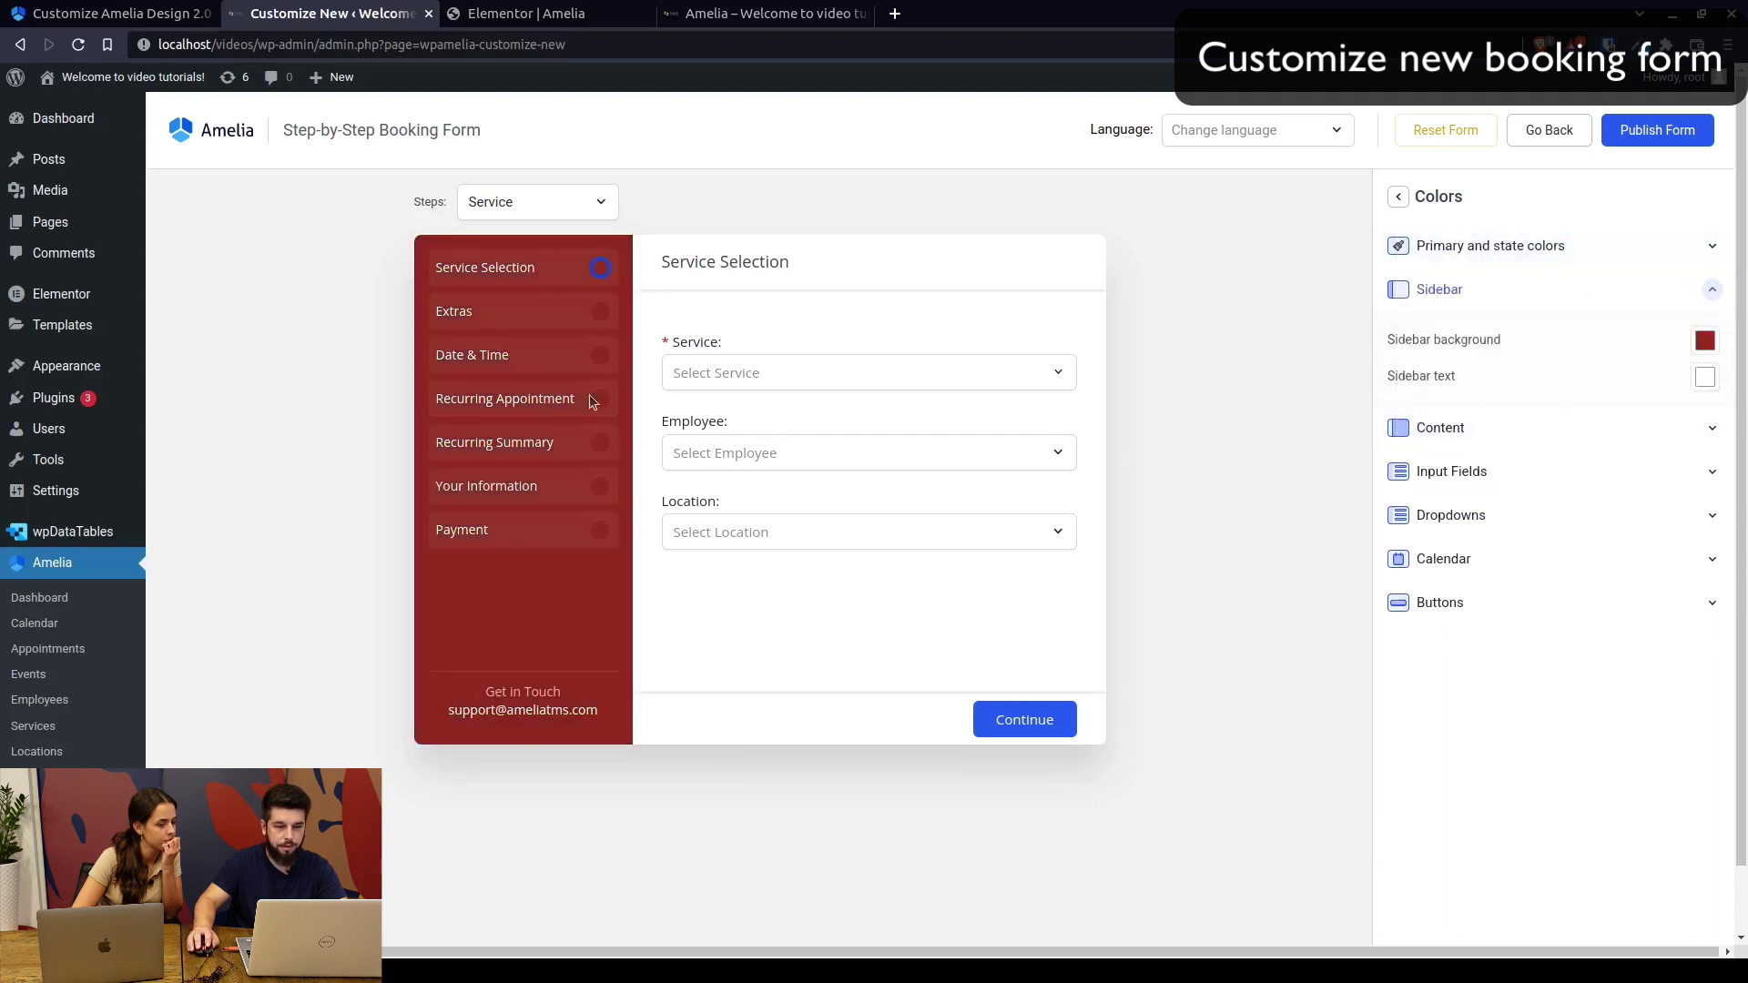
Set the Main content background colour to light yellow
{"action": "left_click", "coordinate": [1486, 247]}
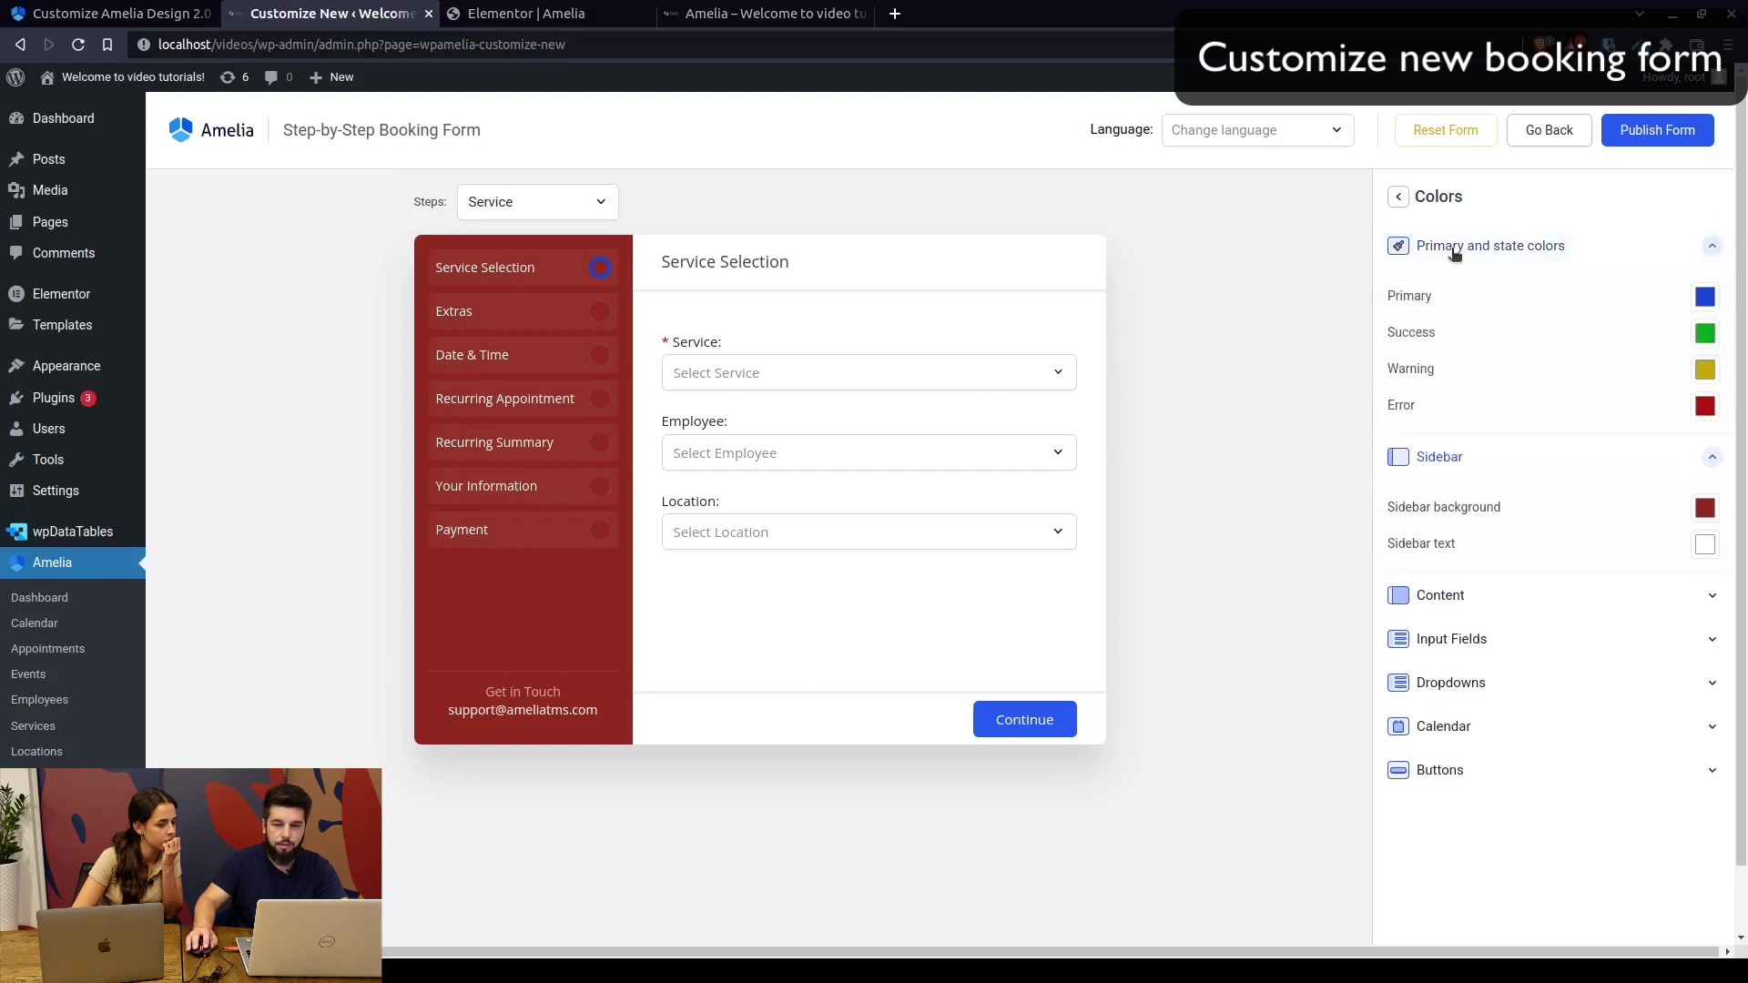
{"action": "left_click", "coordinate": [1447, 601]}
{"action": "scroll", "coordinate": [1679, 668], "scroll_direction": "down", "scroll_amount": 1}
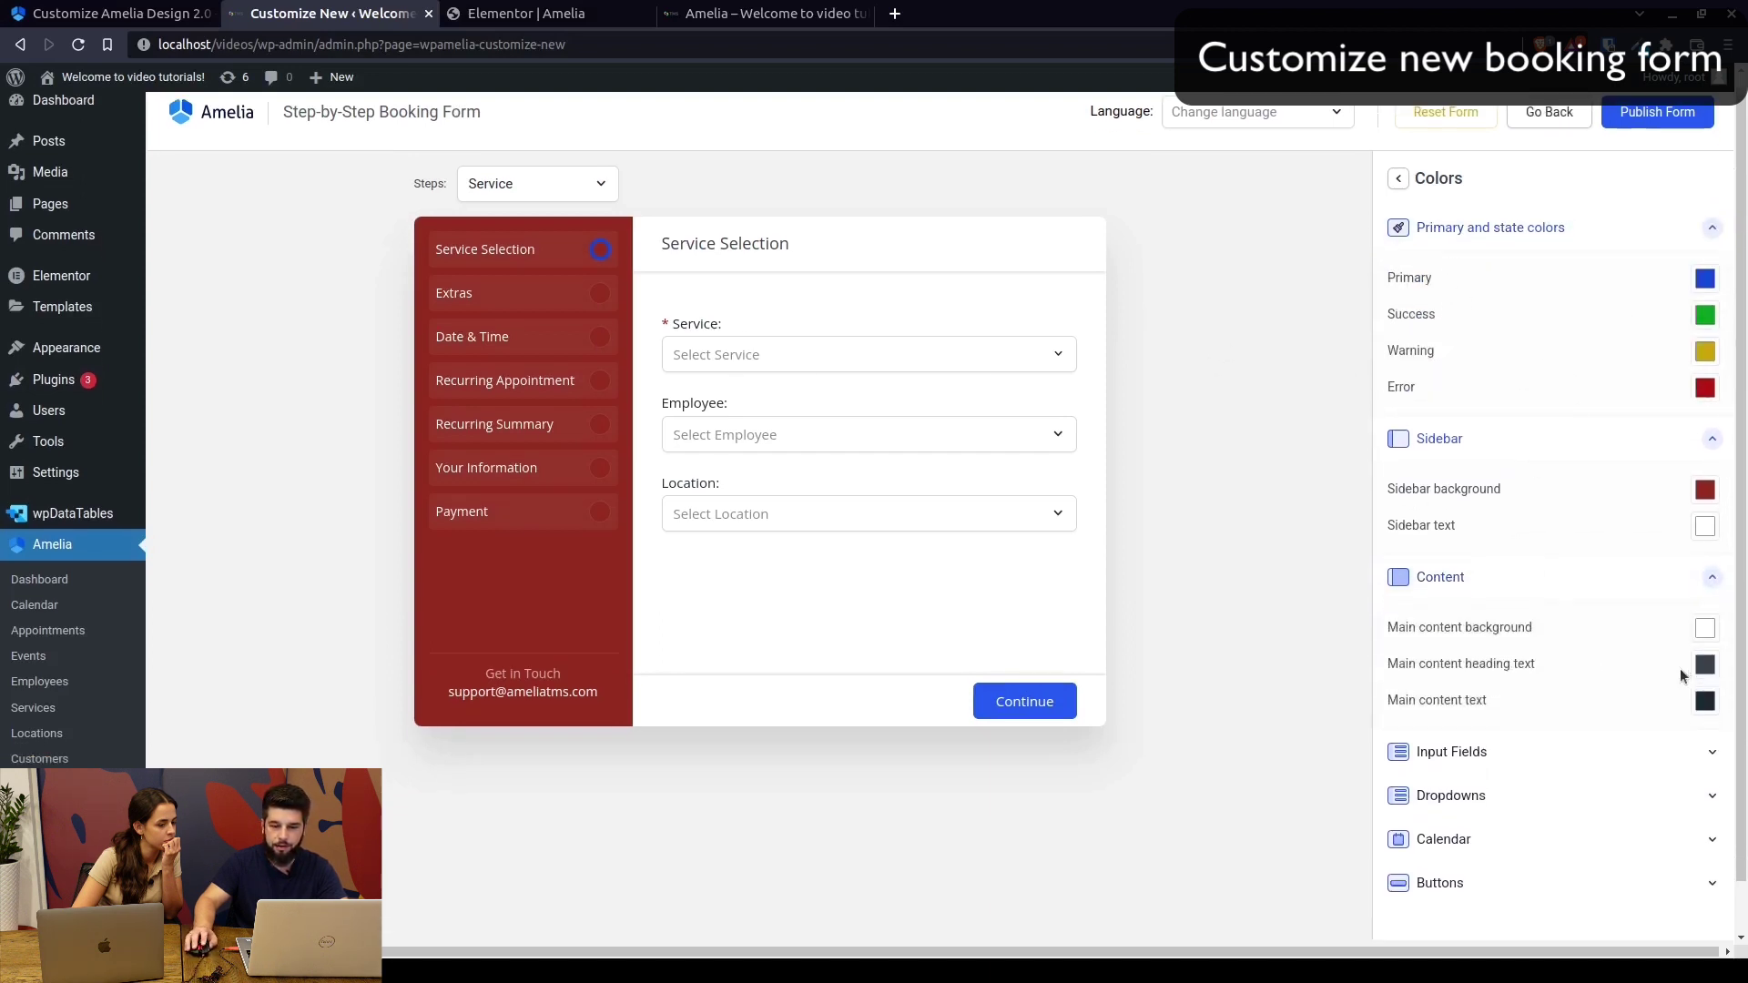
{"action": "left_click", "coordinate": [1704, 646]}
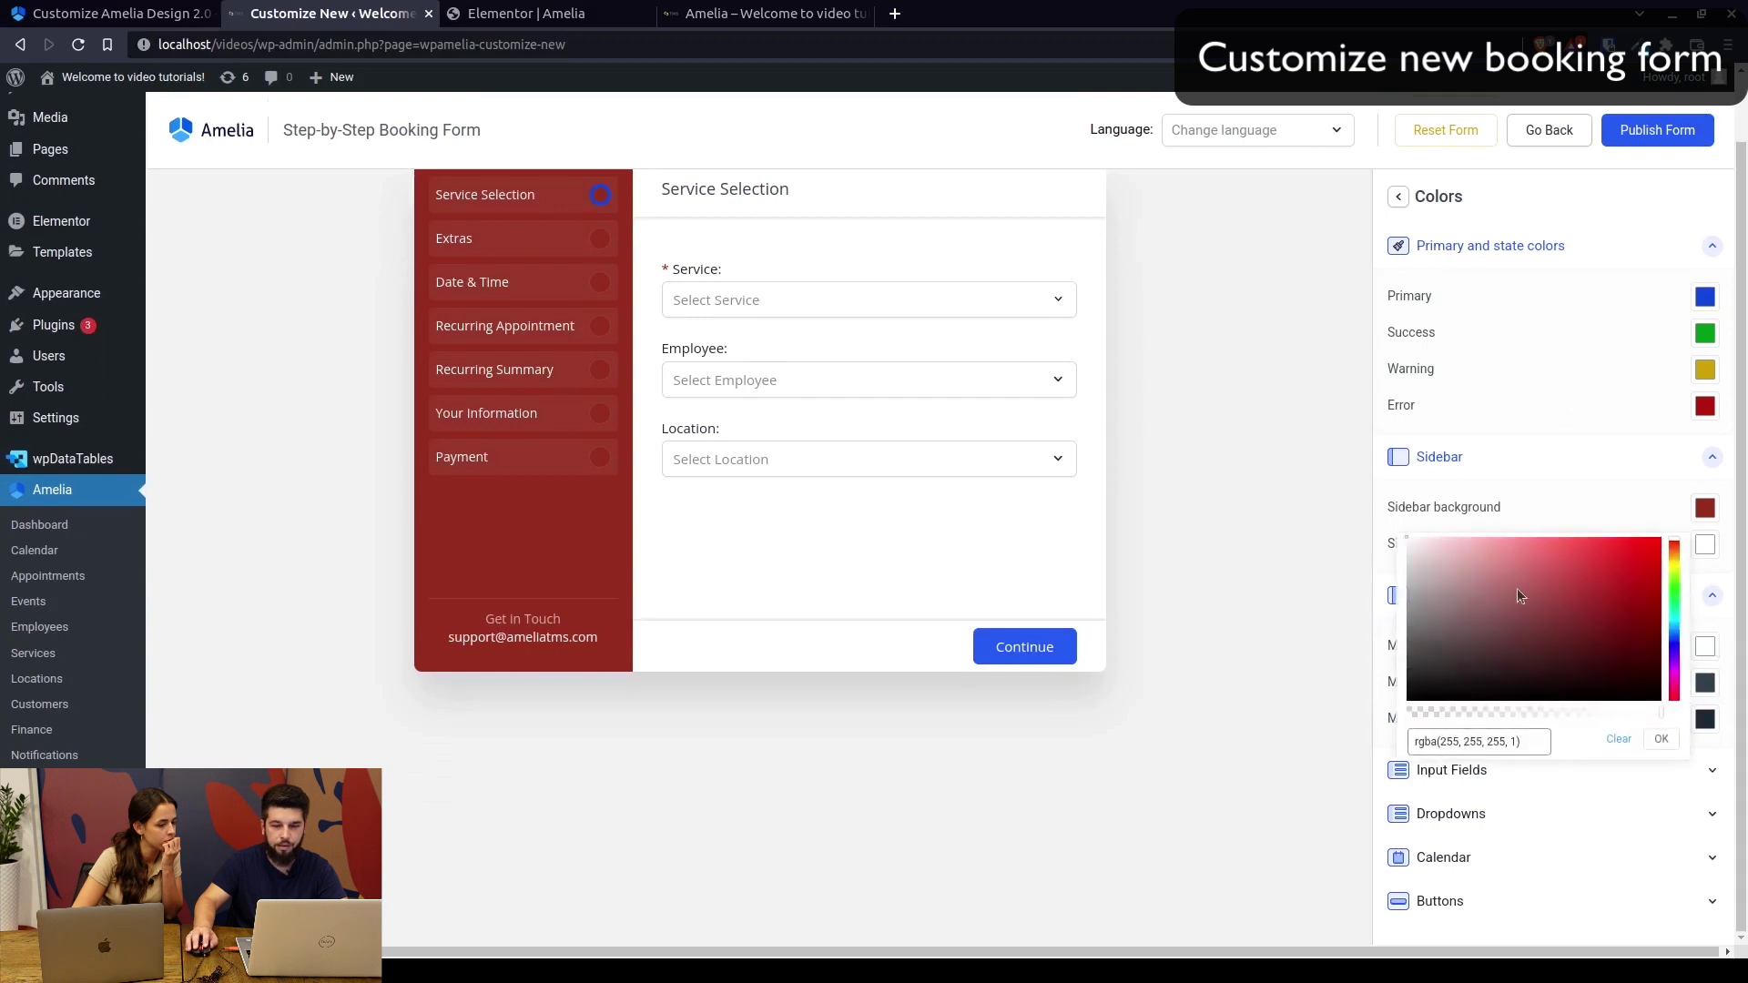
{"action": "left_click", "coordinate": [1672, 565]}
{"action": "left_click", "coordinate": [1549, 544]}
{"action": "left_click", "coordinate": [1656, 737]}
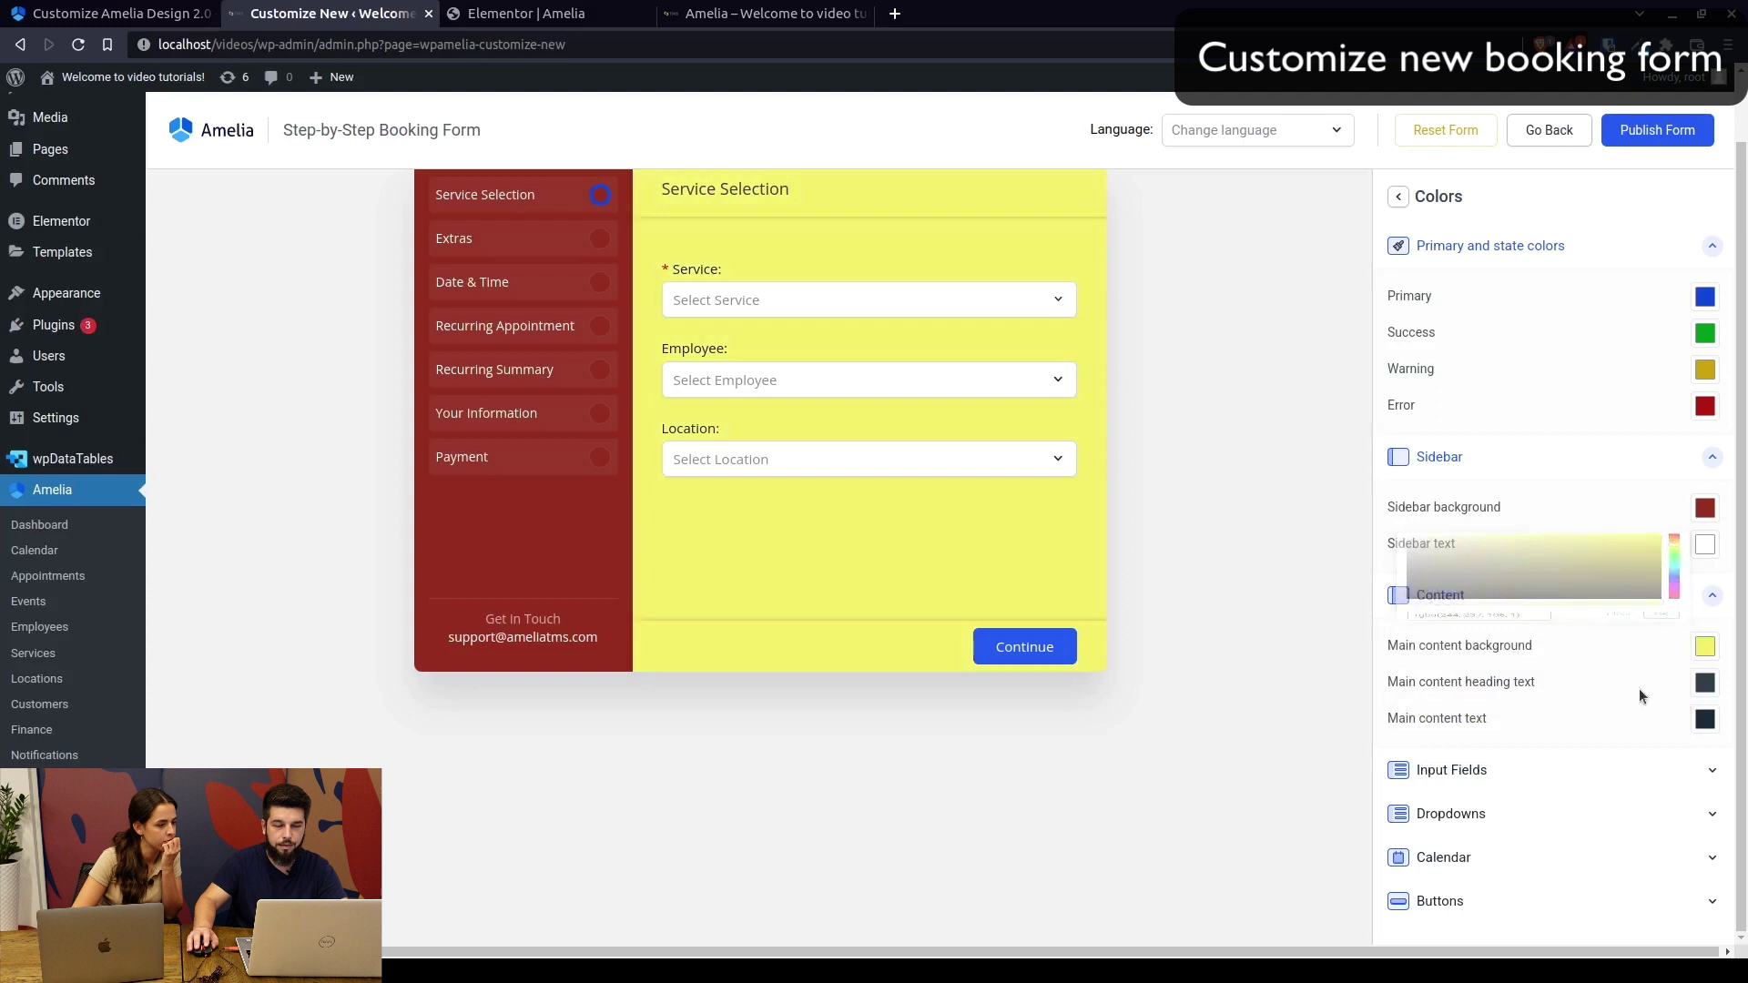
{"action": "scroll", "coordinate": [983, 480], "scroll_direction": "up", "scroll_amount": 1}
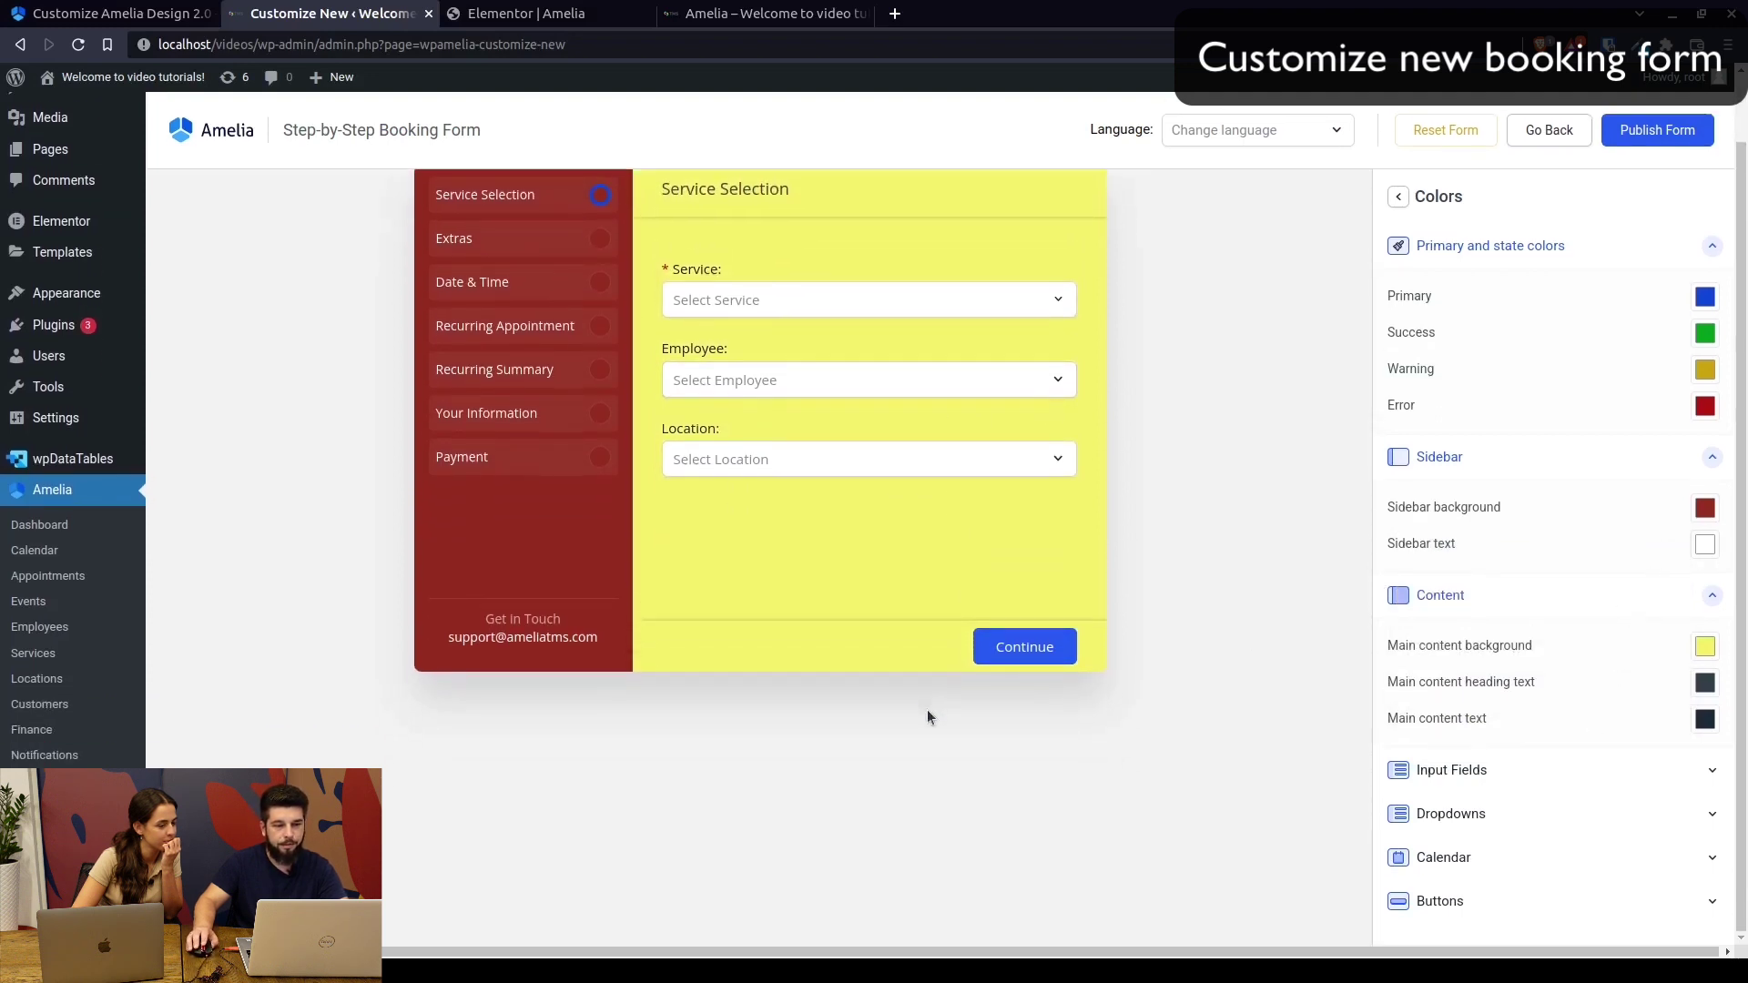
{"action": "scroll", "coordinate": [1598, 683], "scroll_direction": "down", "scroll_amount": 1}
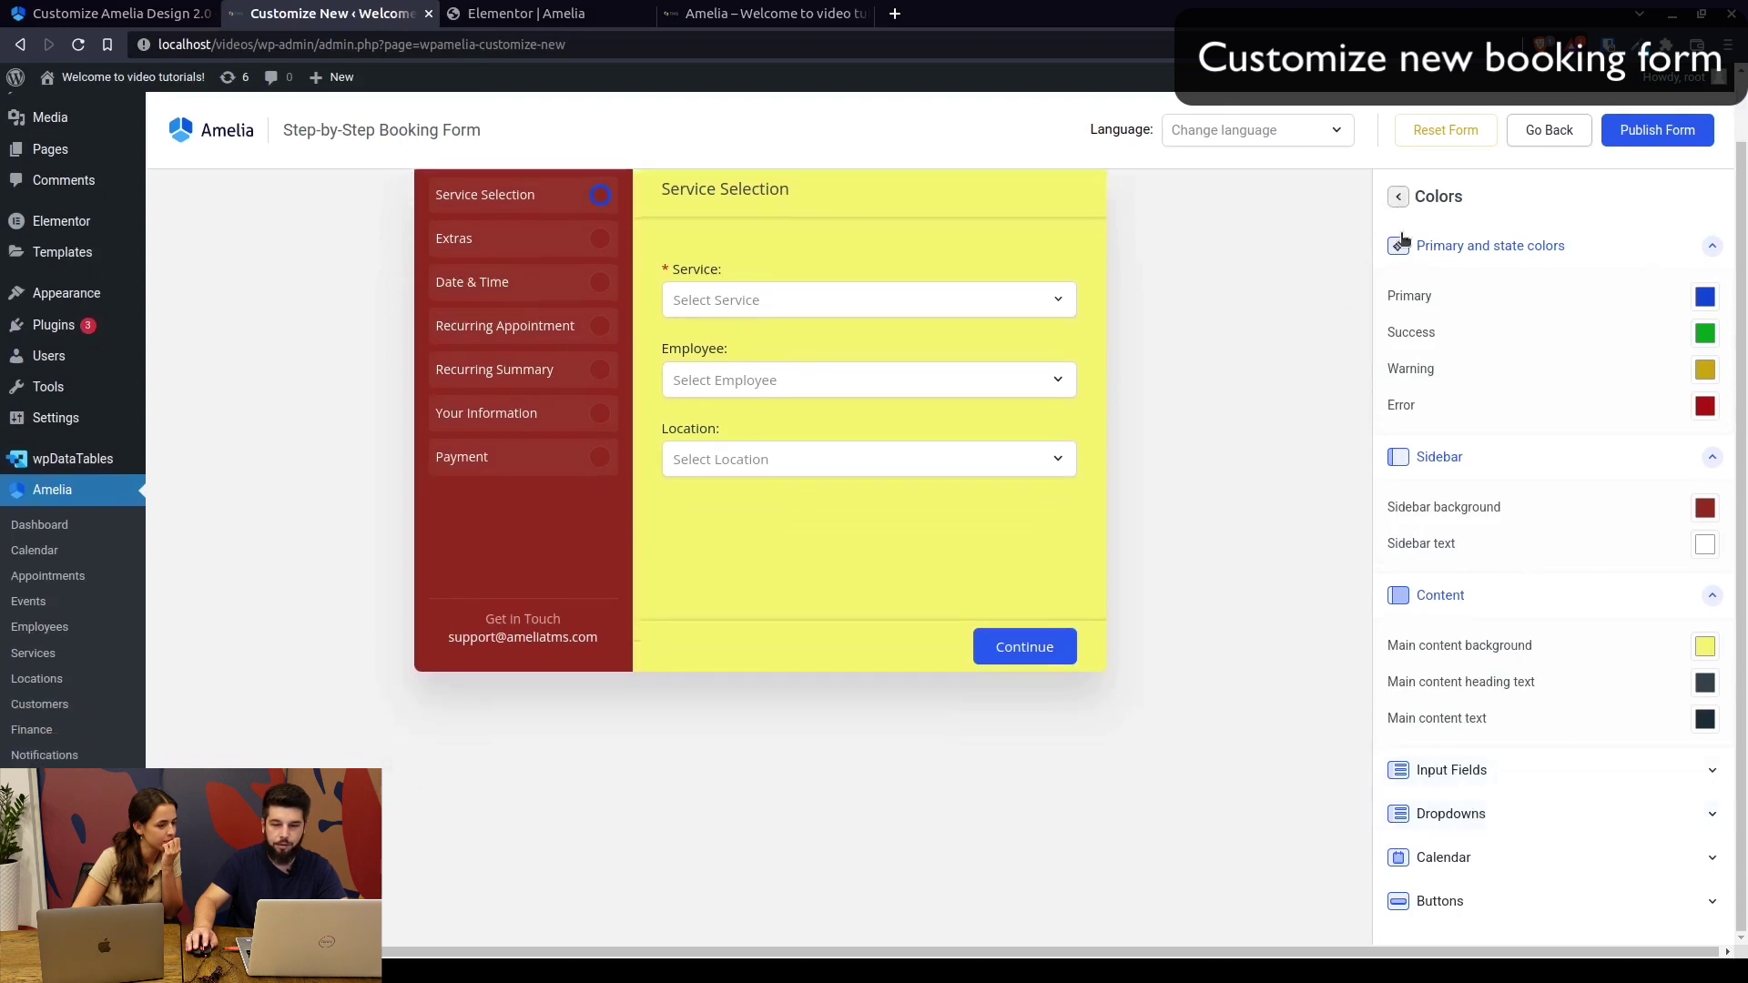
Toggle the Sidebar's Display Field off and back on so the steps sidebar stays visible
{"action": "left_click", "coordinate": [1406, 200]}
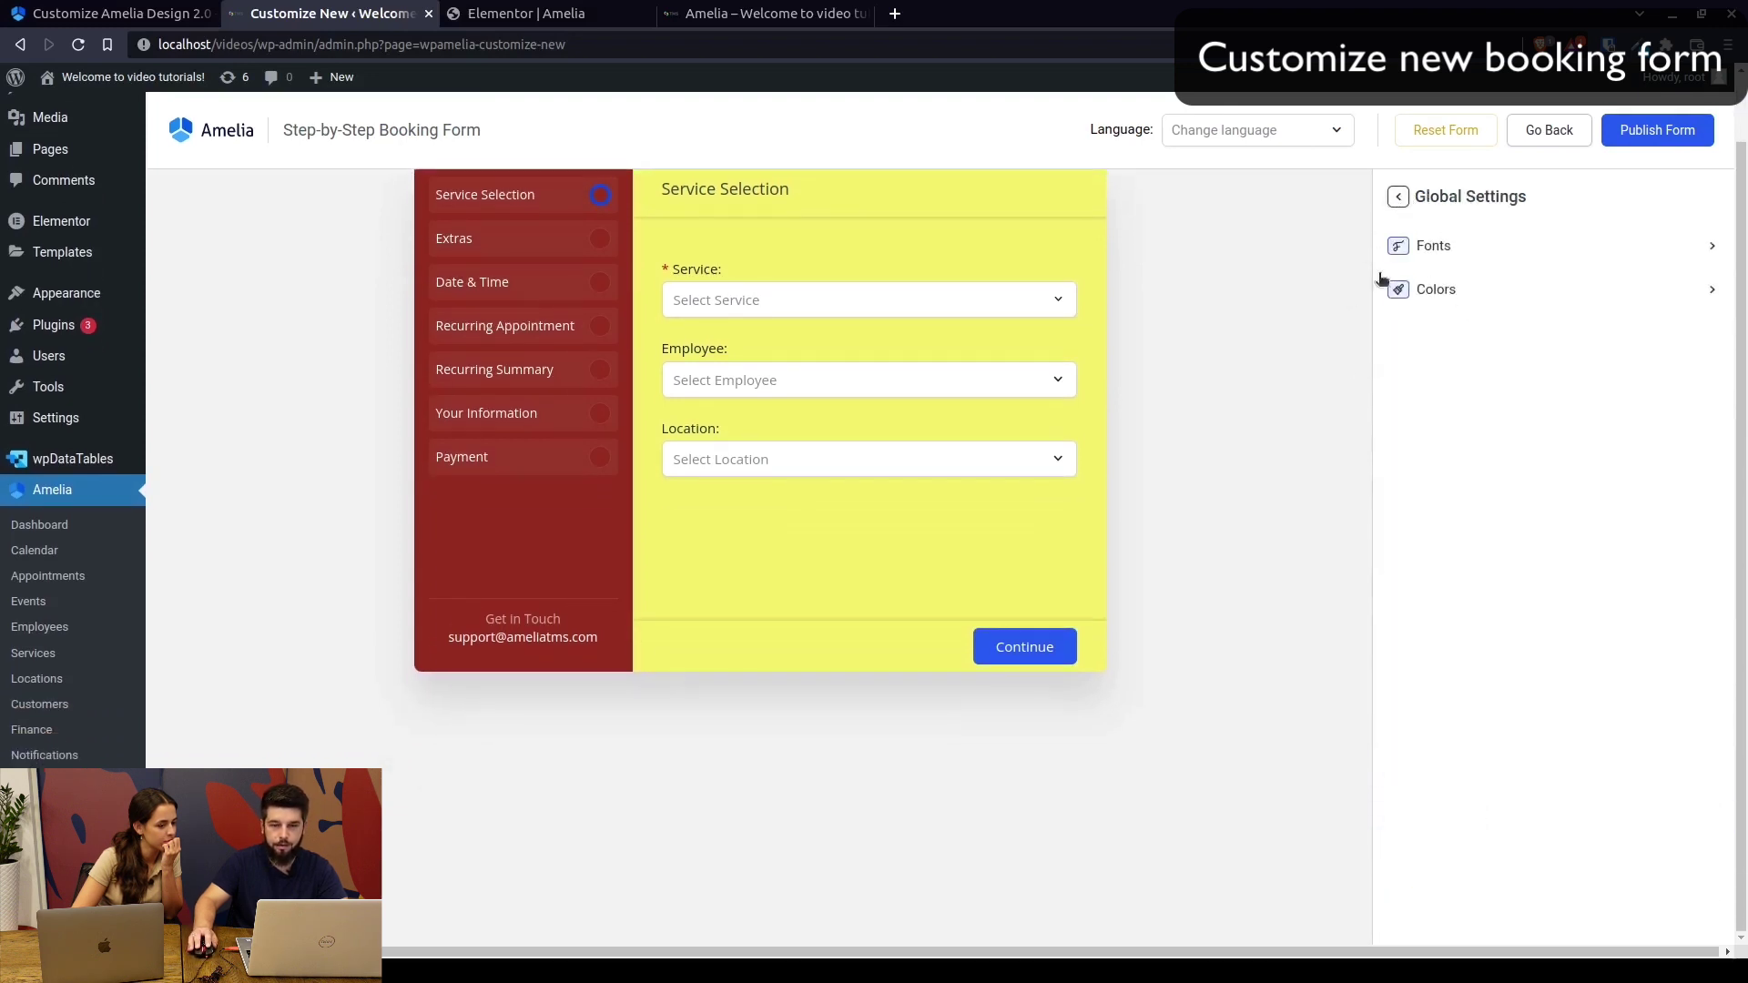
{"action": "left_click", "coordinate": [1397, 197]}
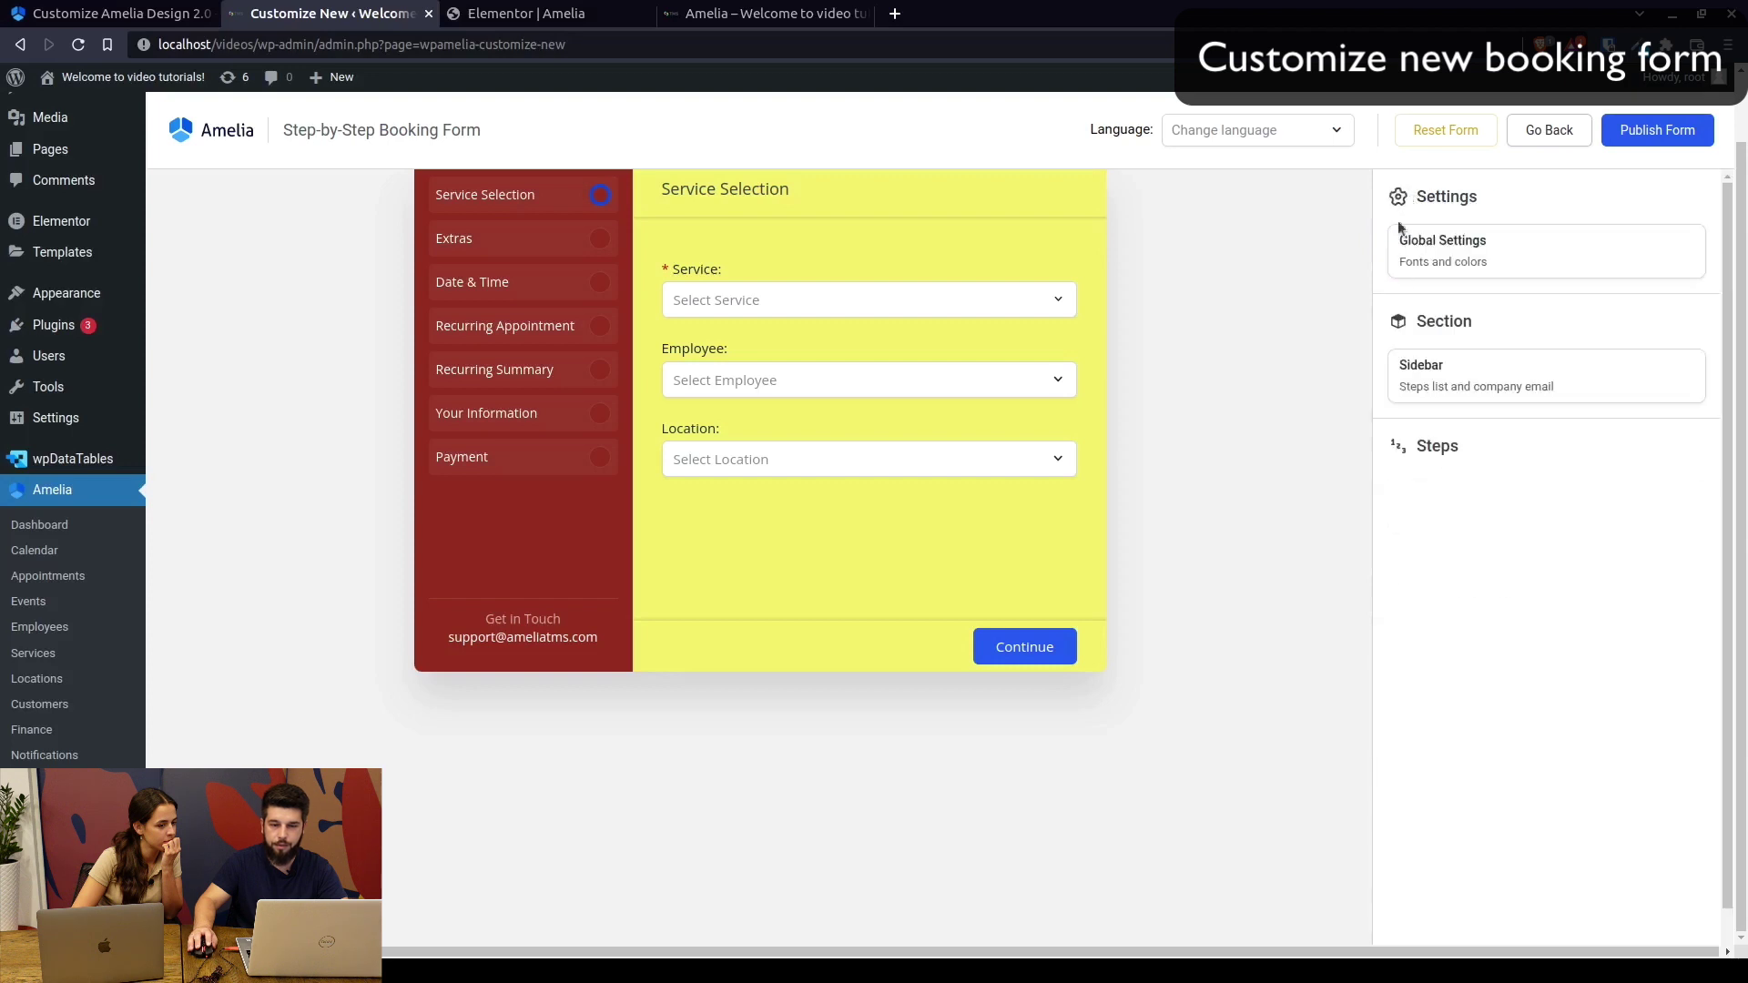
{"action": "left_click", "coordinate": [1489, 389]}
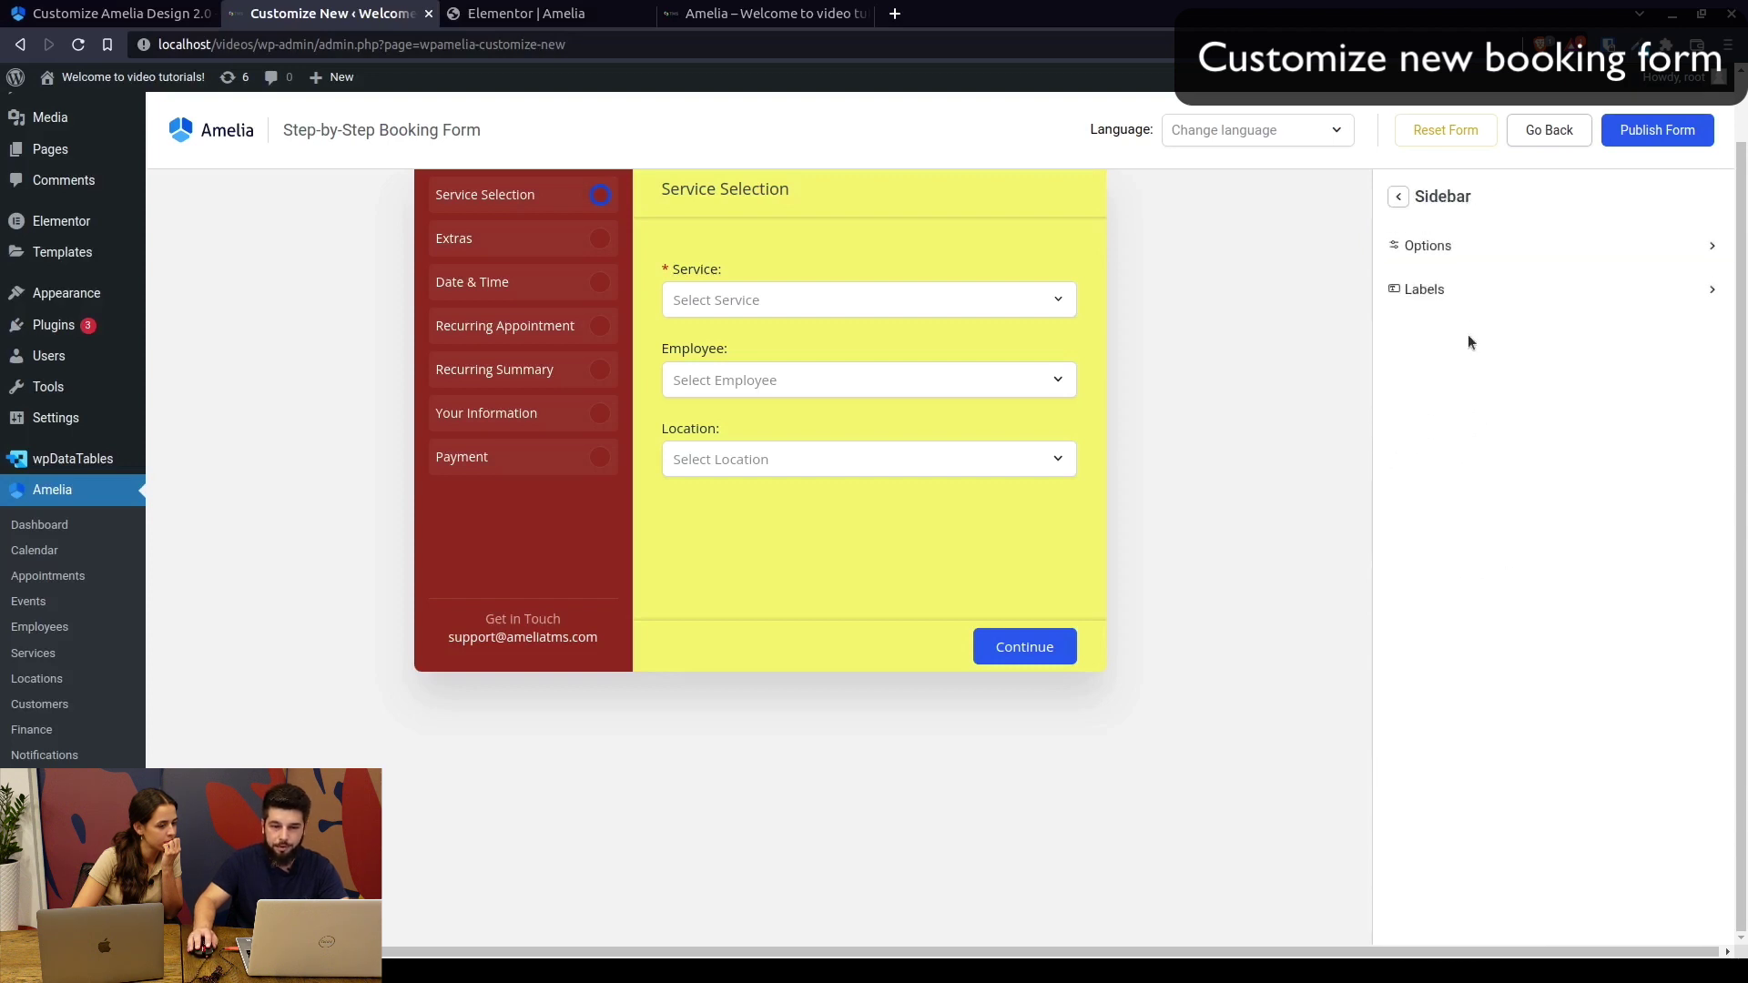
{"action": "left_click", "coordinate": [1431, 246]}
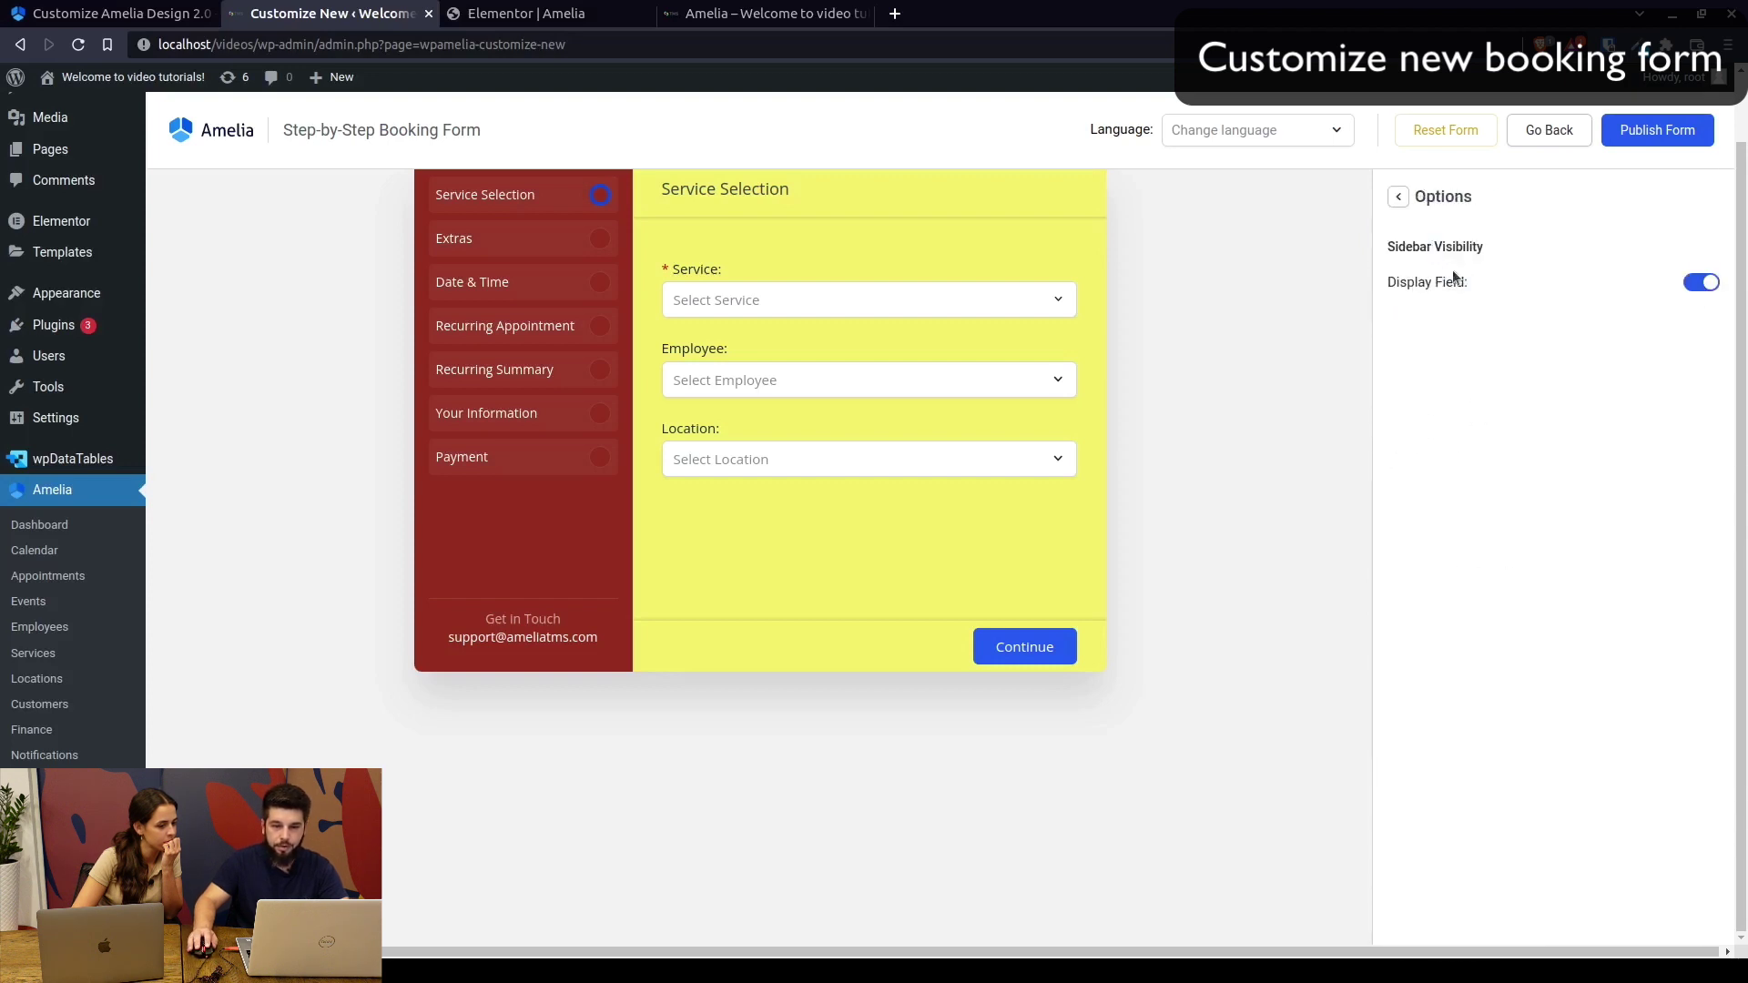
{"action": "left_click", "coordinate": [1701, 283]}
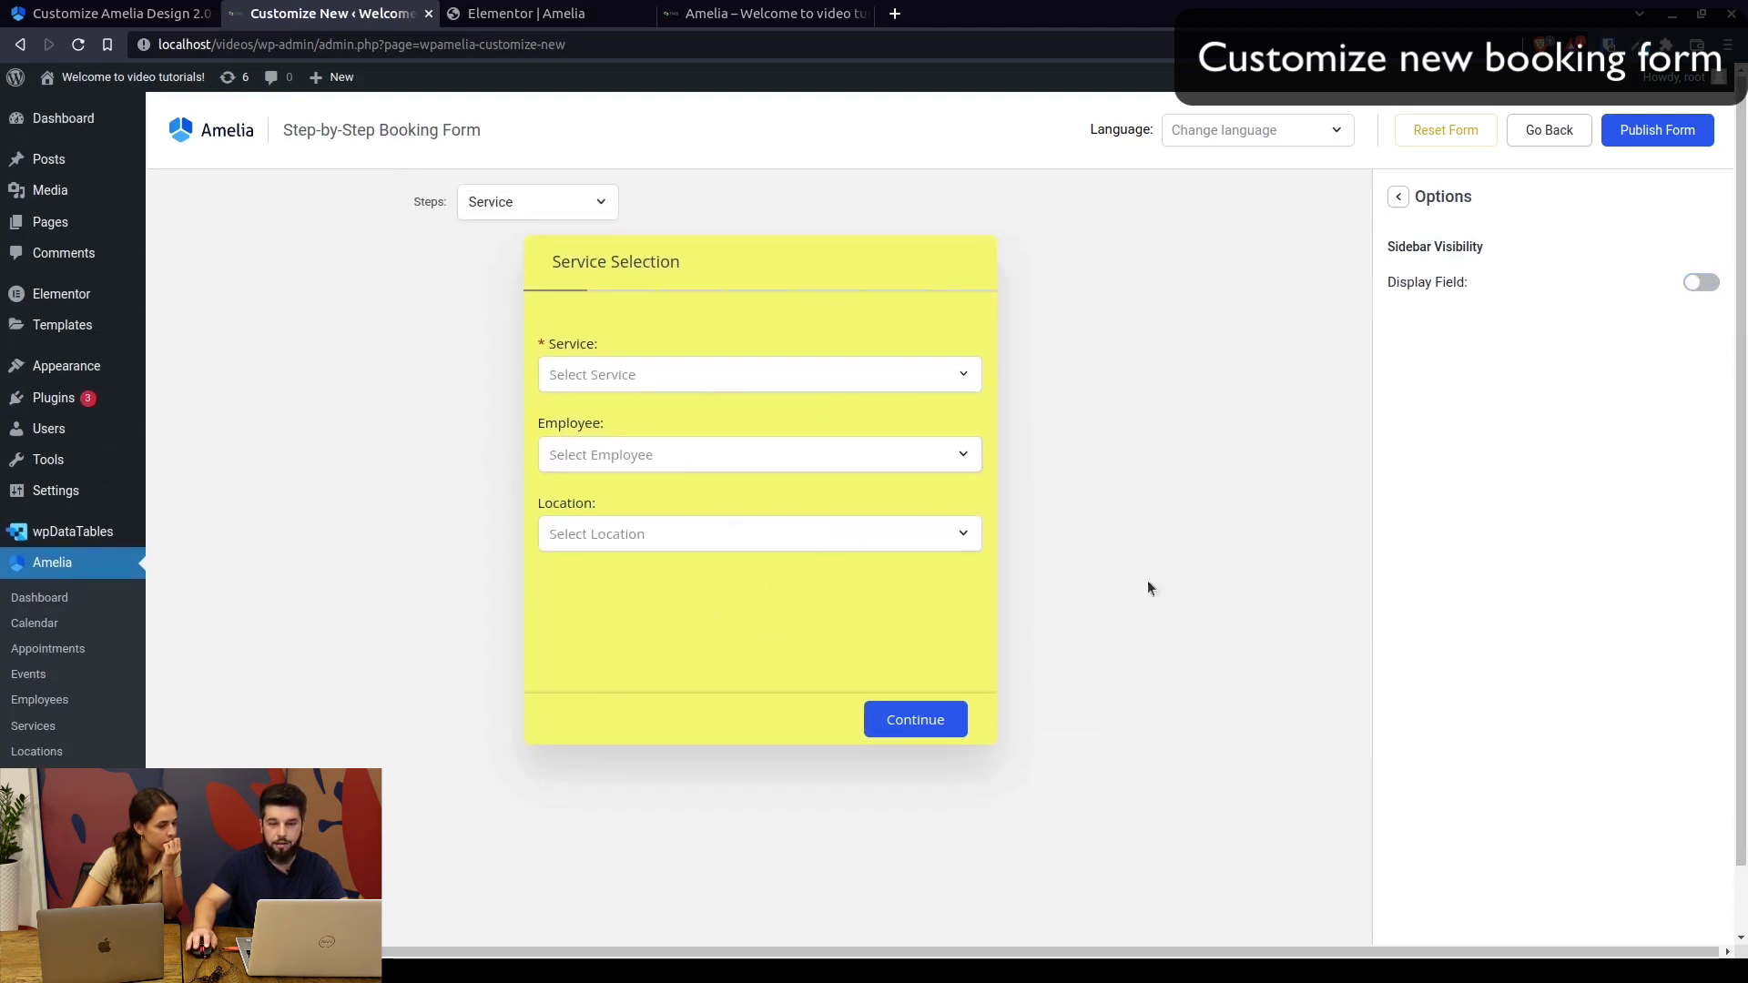
{"action": "left_click", "coordinate": [1700, 282]}
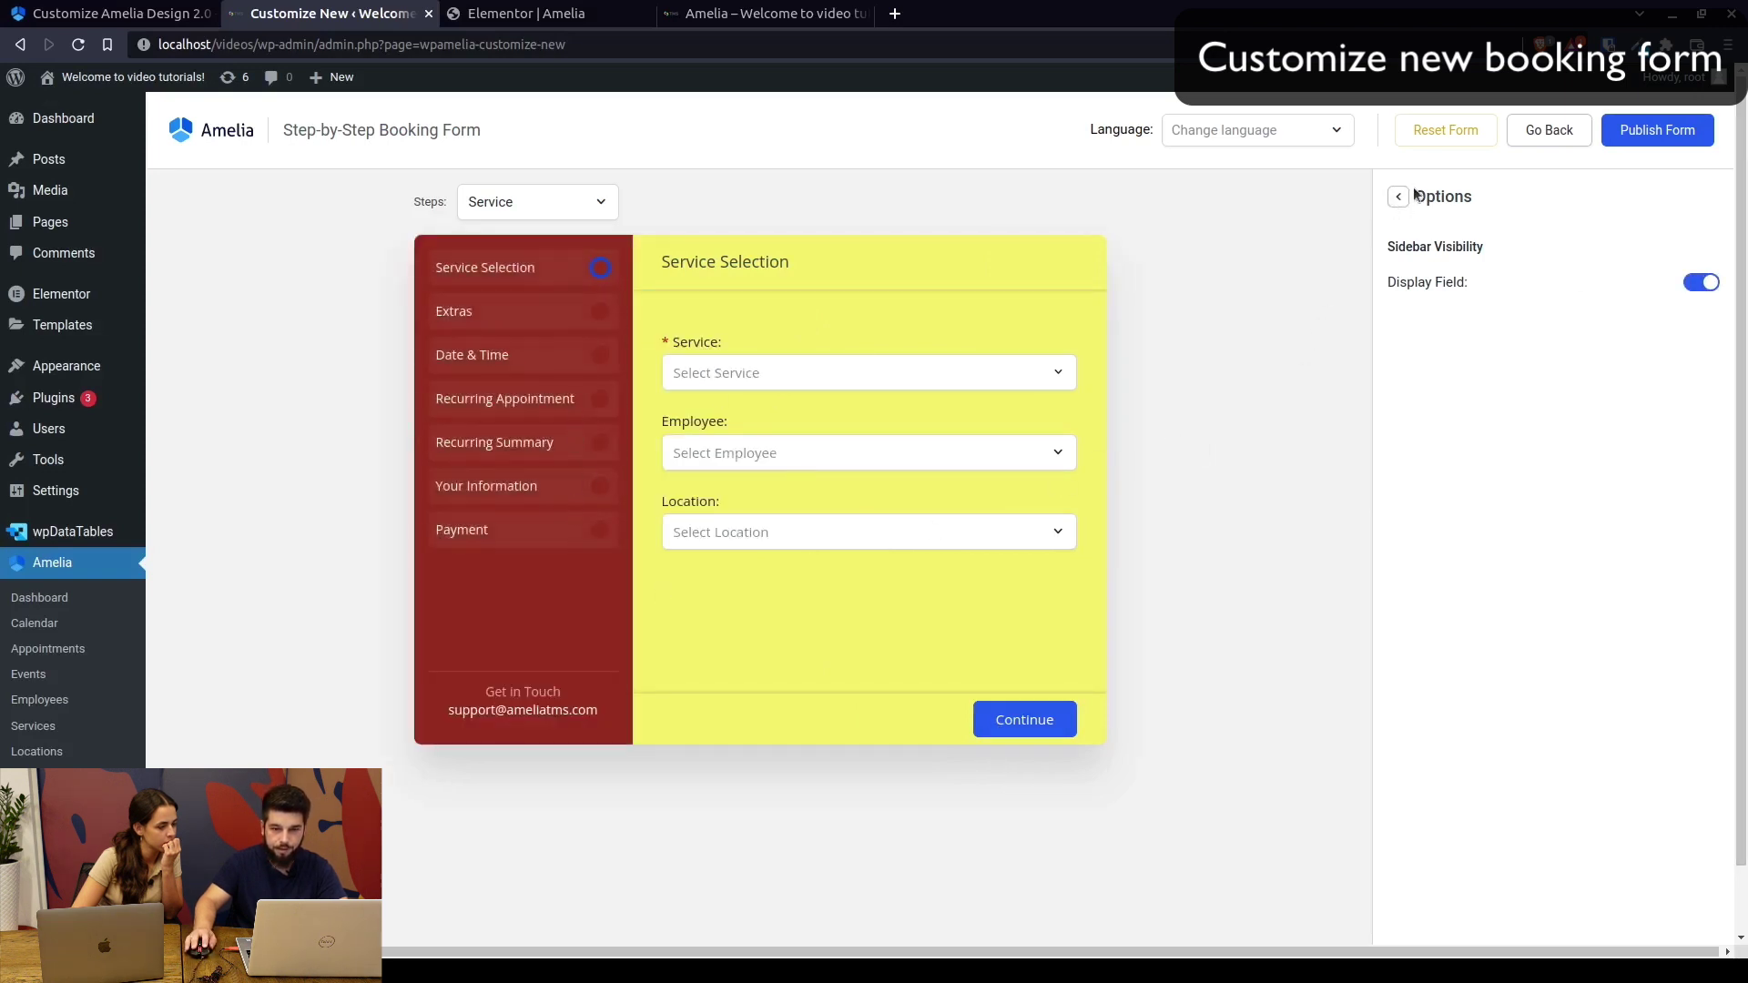
Change the sidebar's Company email label from 'Get in Touch' to 'Contact us'
{"action": "left_click", "coordinate": [1414, 194]}
{"action": "left_click", "coordinate": [1441, 292]}
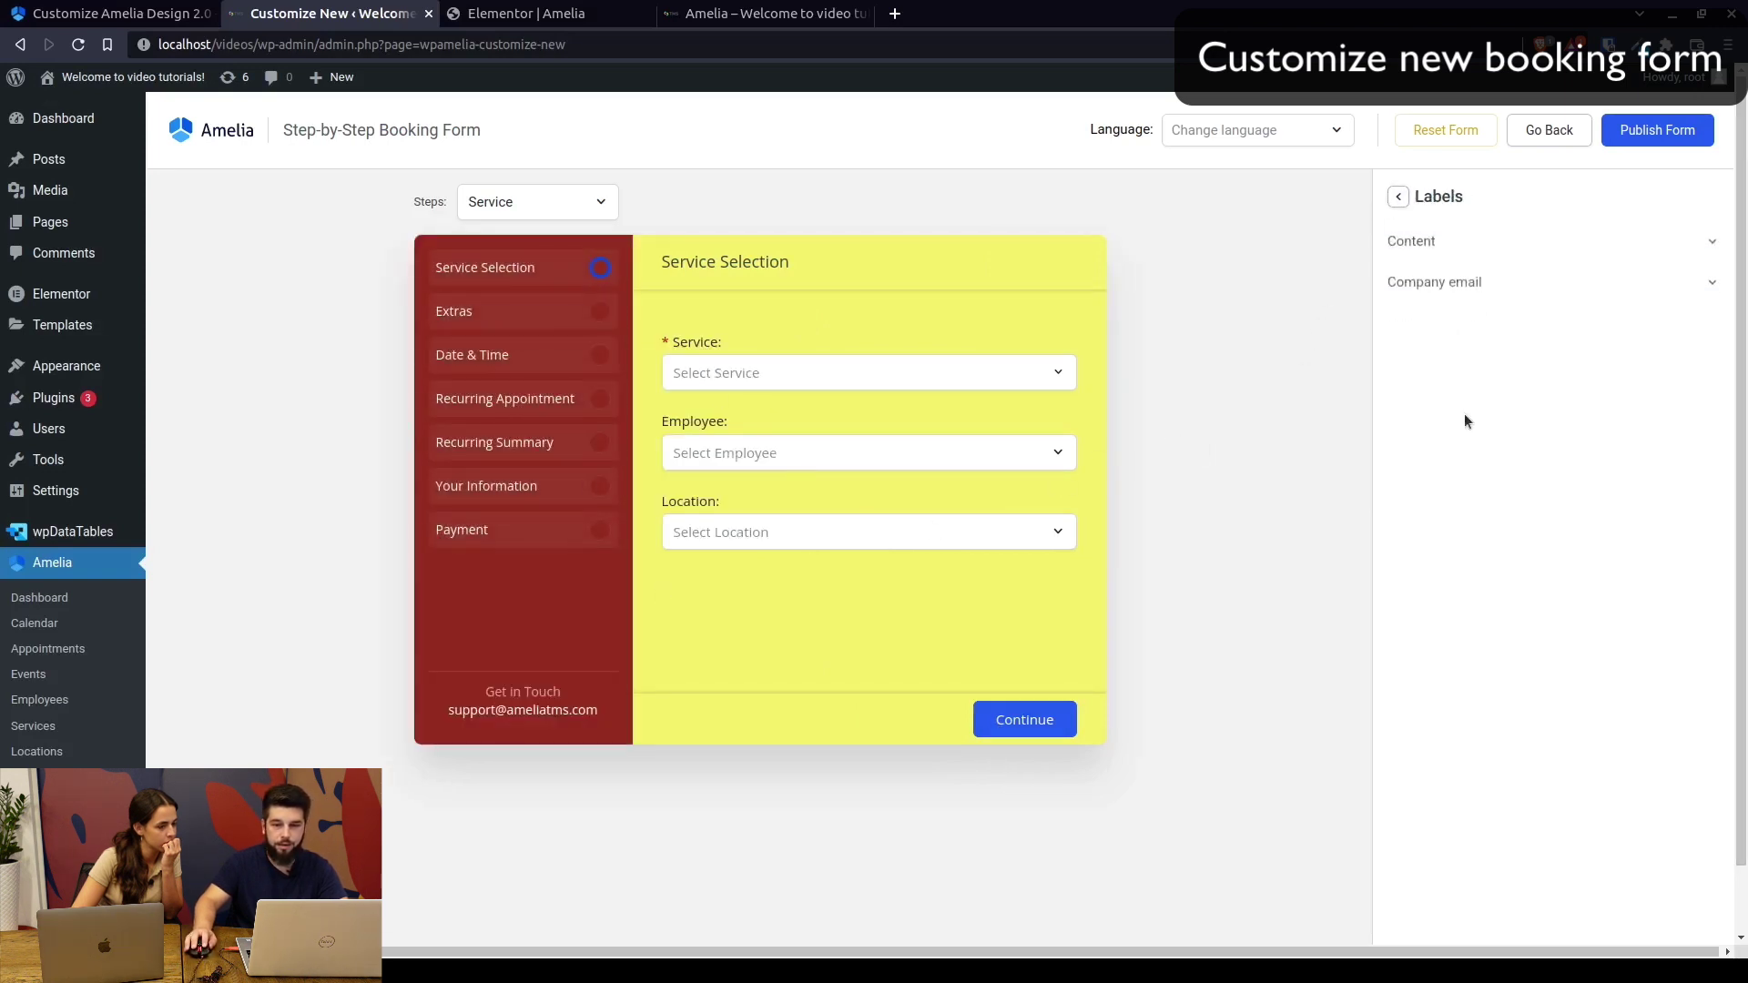
{"action": "left_click", "coordinate": [1445, 301]}
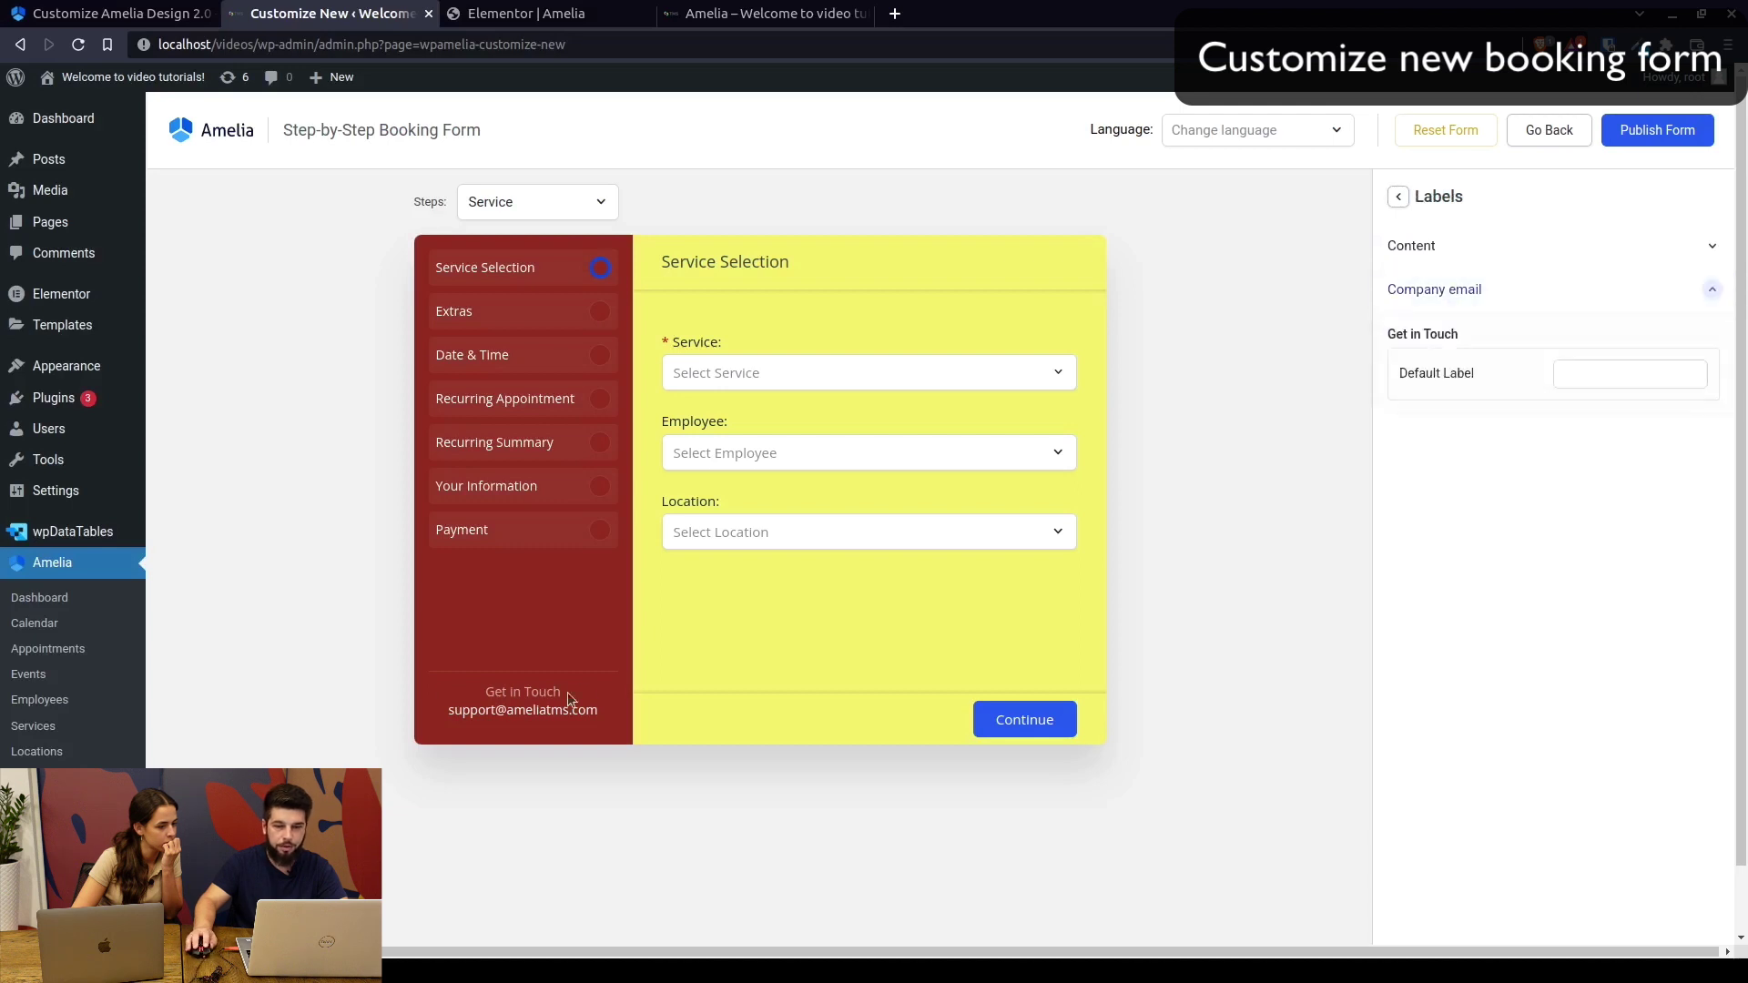
{"action": "left_click", "coordinate": [1650, 382]}
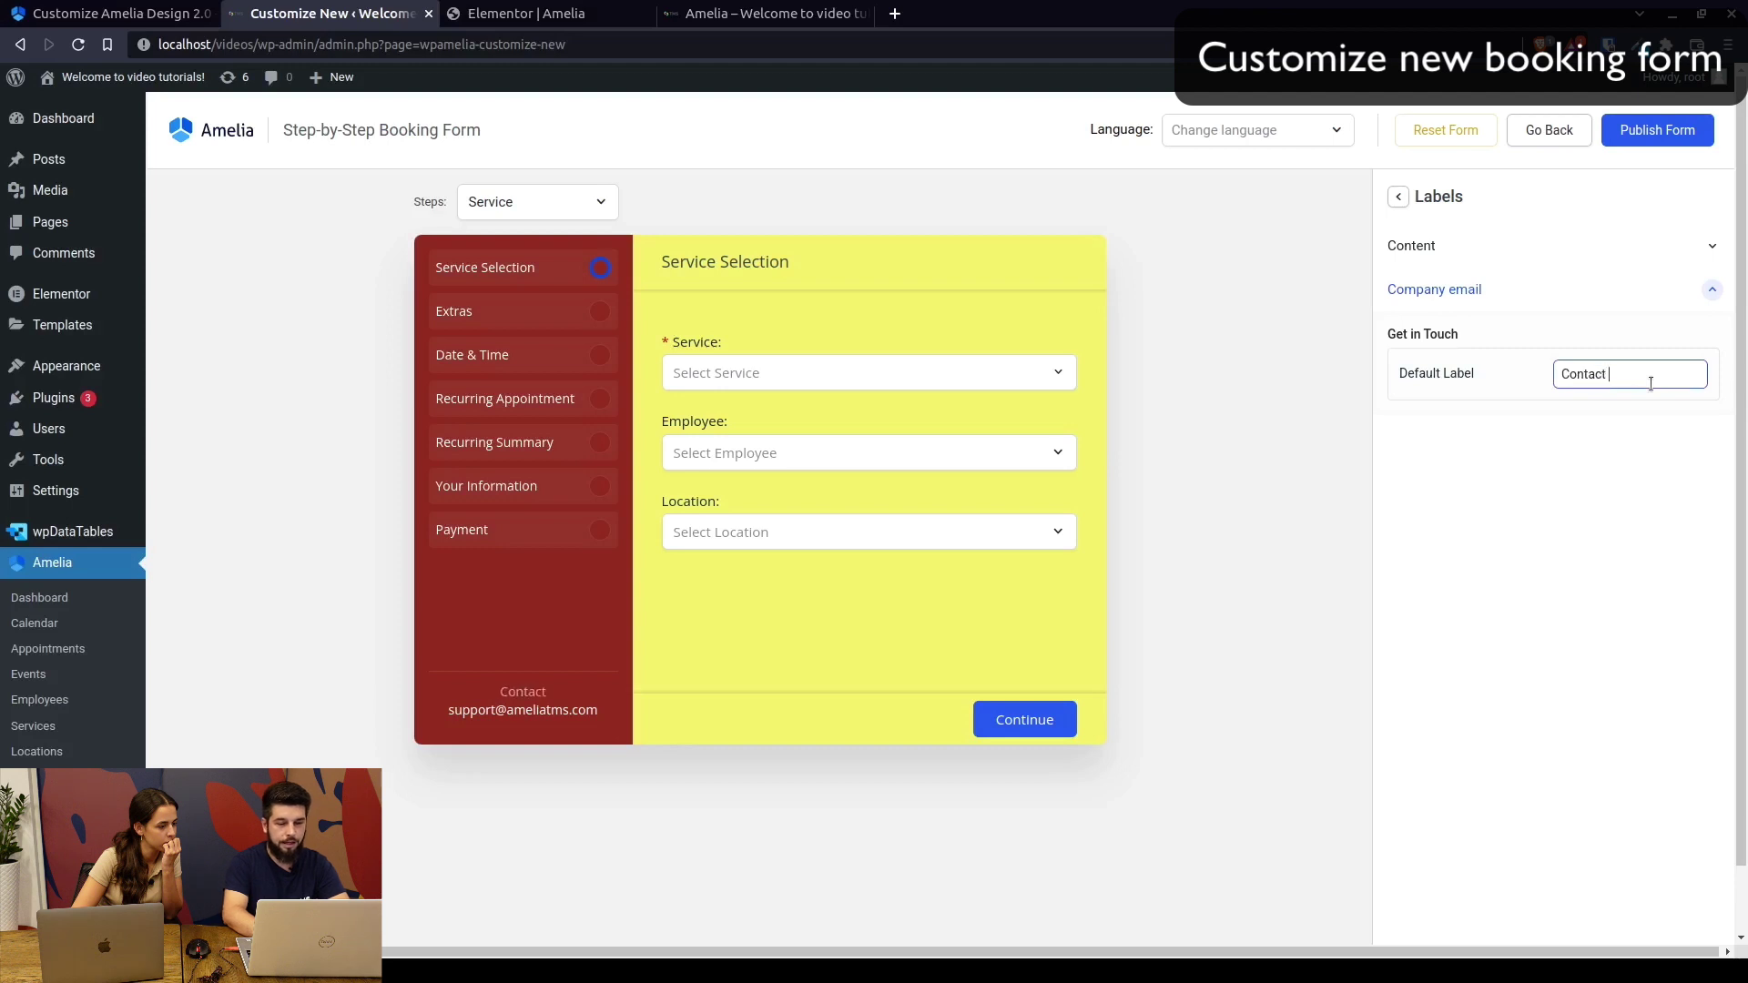
{"action": "left_click", "coordinate": [1435, 244]}
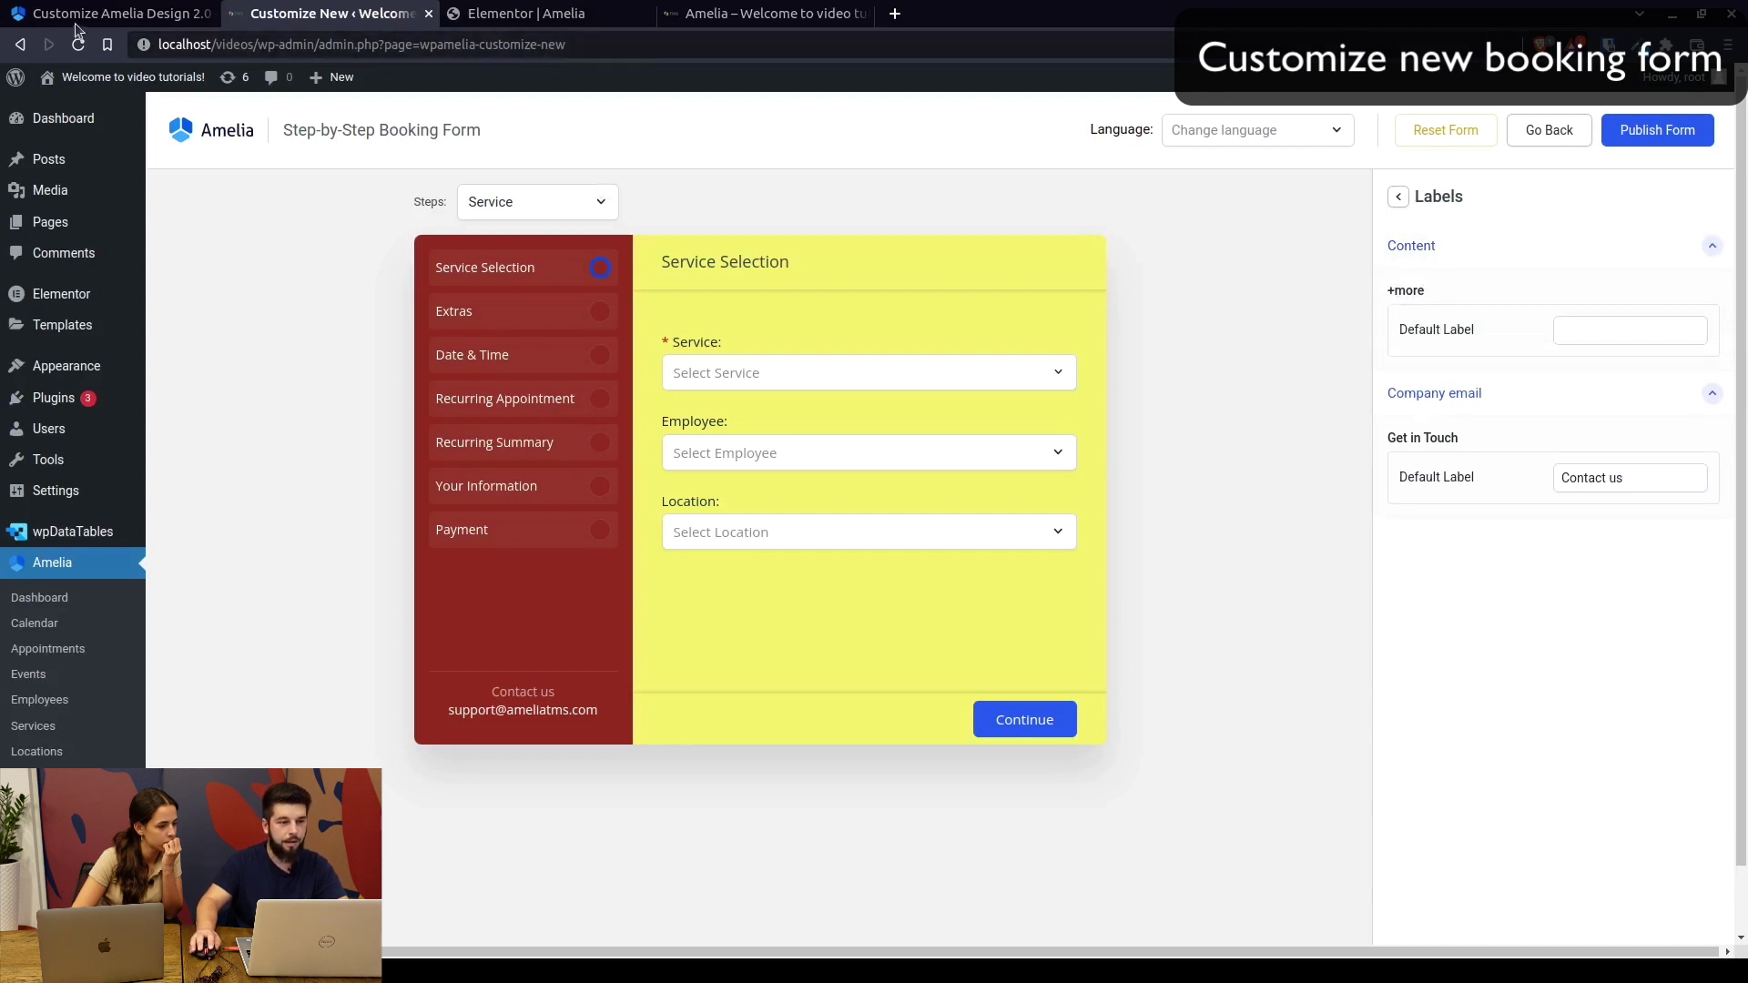
{"action": "left_click", "coordinate": [100, 13]}
{"action": "key", "text": "ctrl+f"}
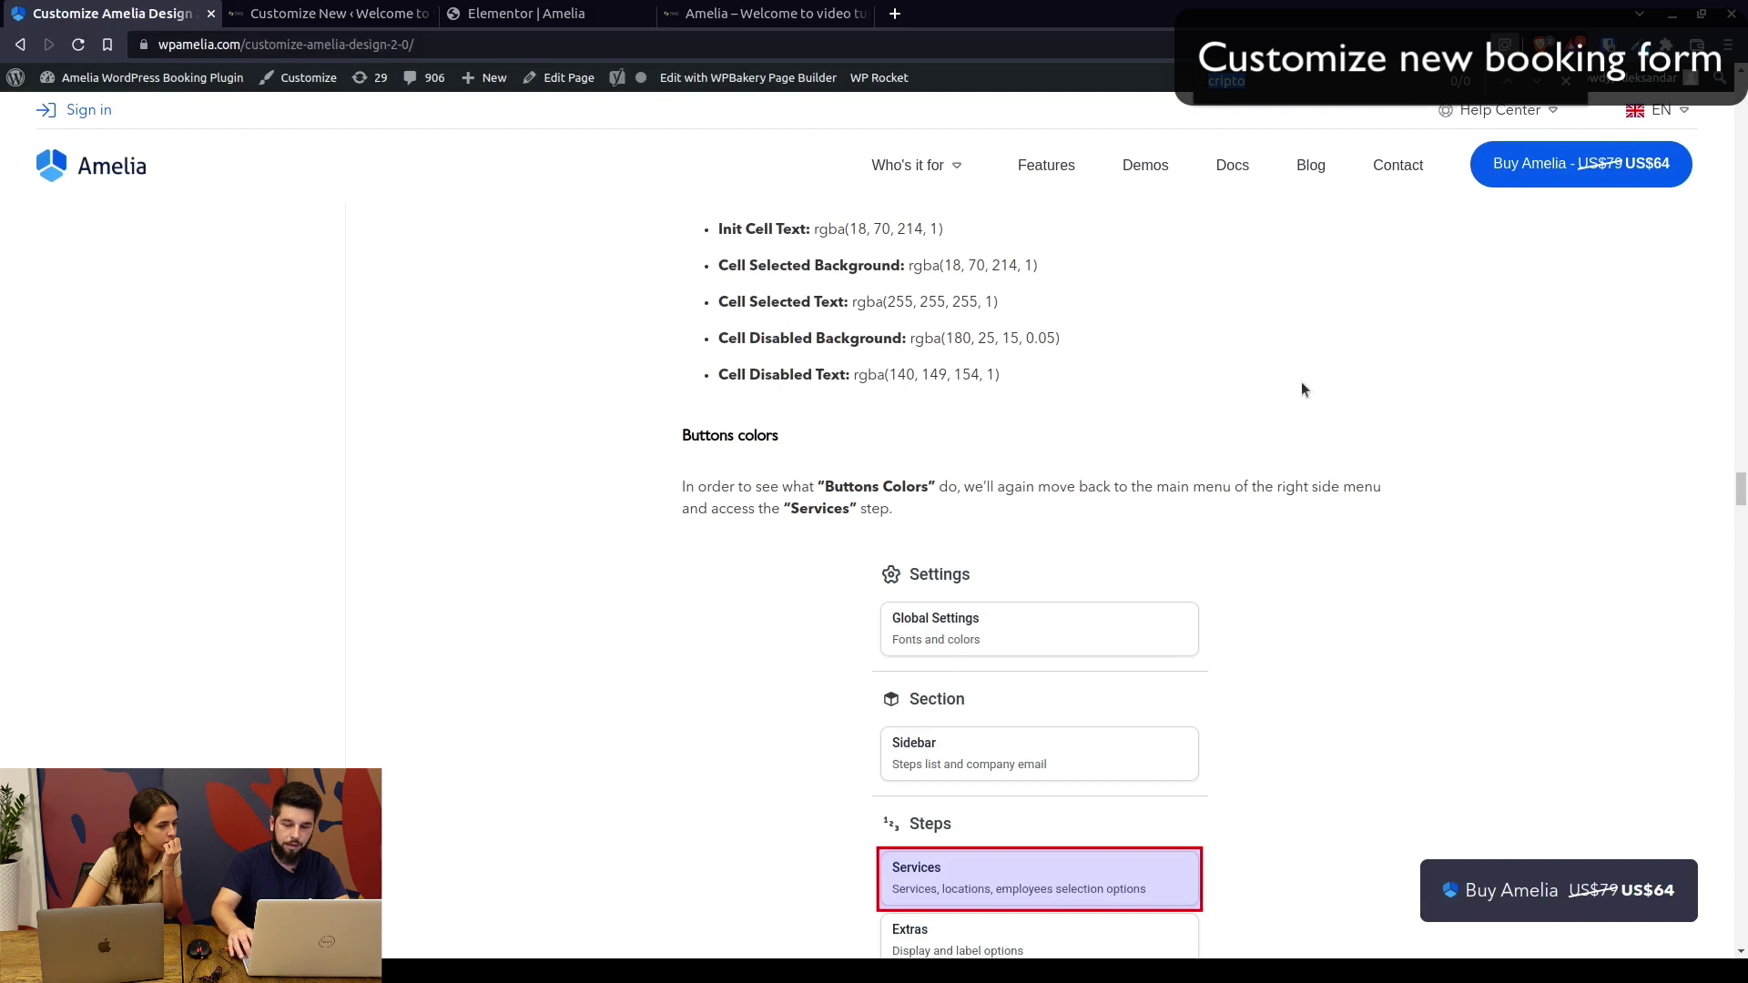
{"action": "type", "text": "+more"}
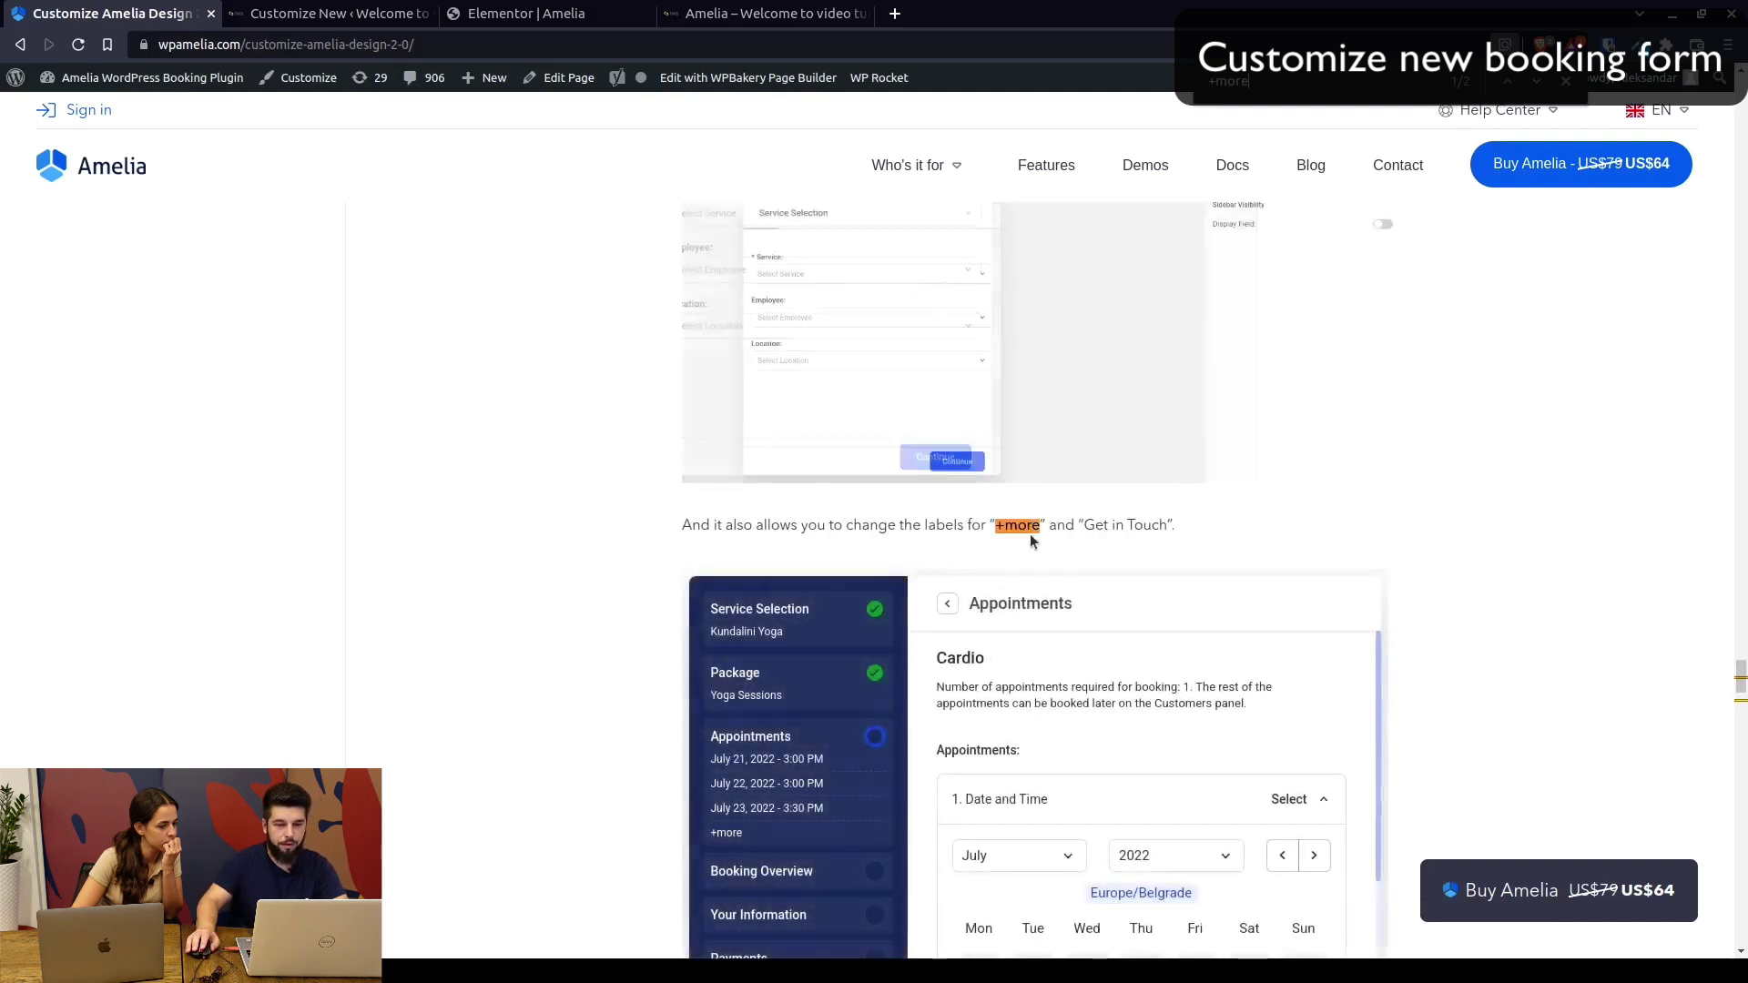
{"action": "scroll", "coordinate": [956, 535], "scroll_direction": "down", "scroll_amount": 4}
{"action": "scroll", "coordinate": [956, 535], "scroll_direction": "down", "scroll_amount": 2}
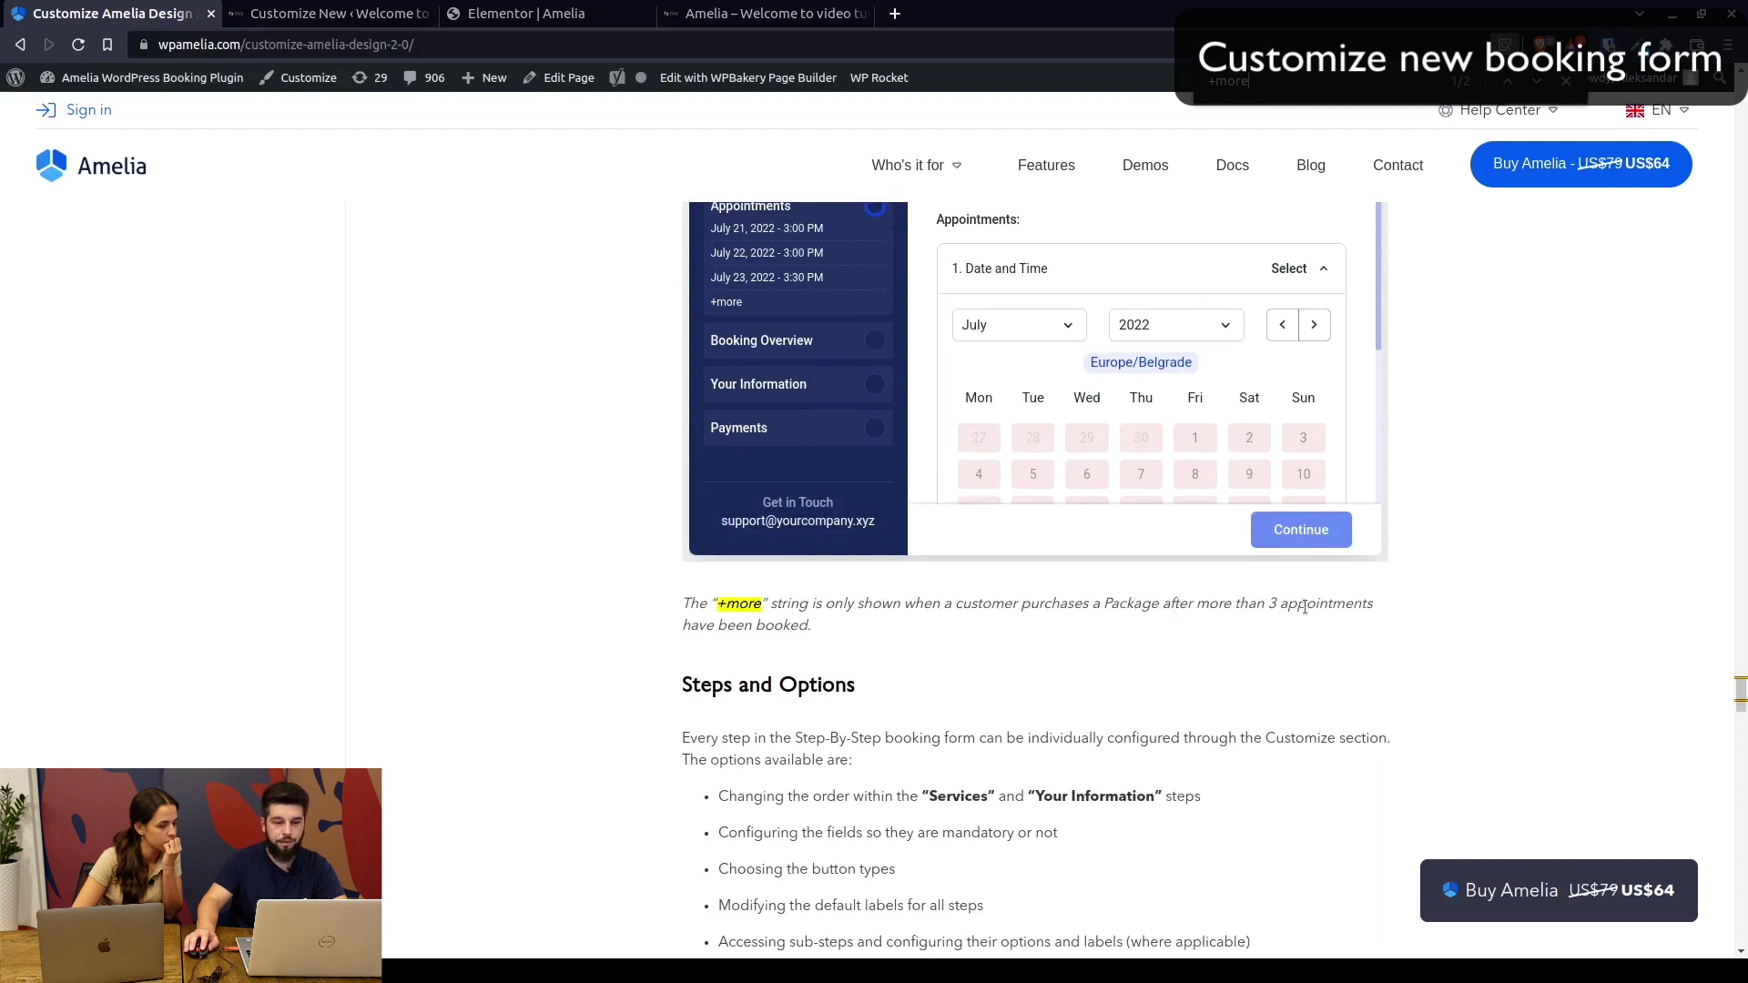
{"action": "key", "text": "ctrl+Tab"}
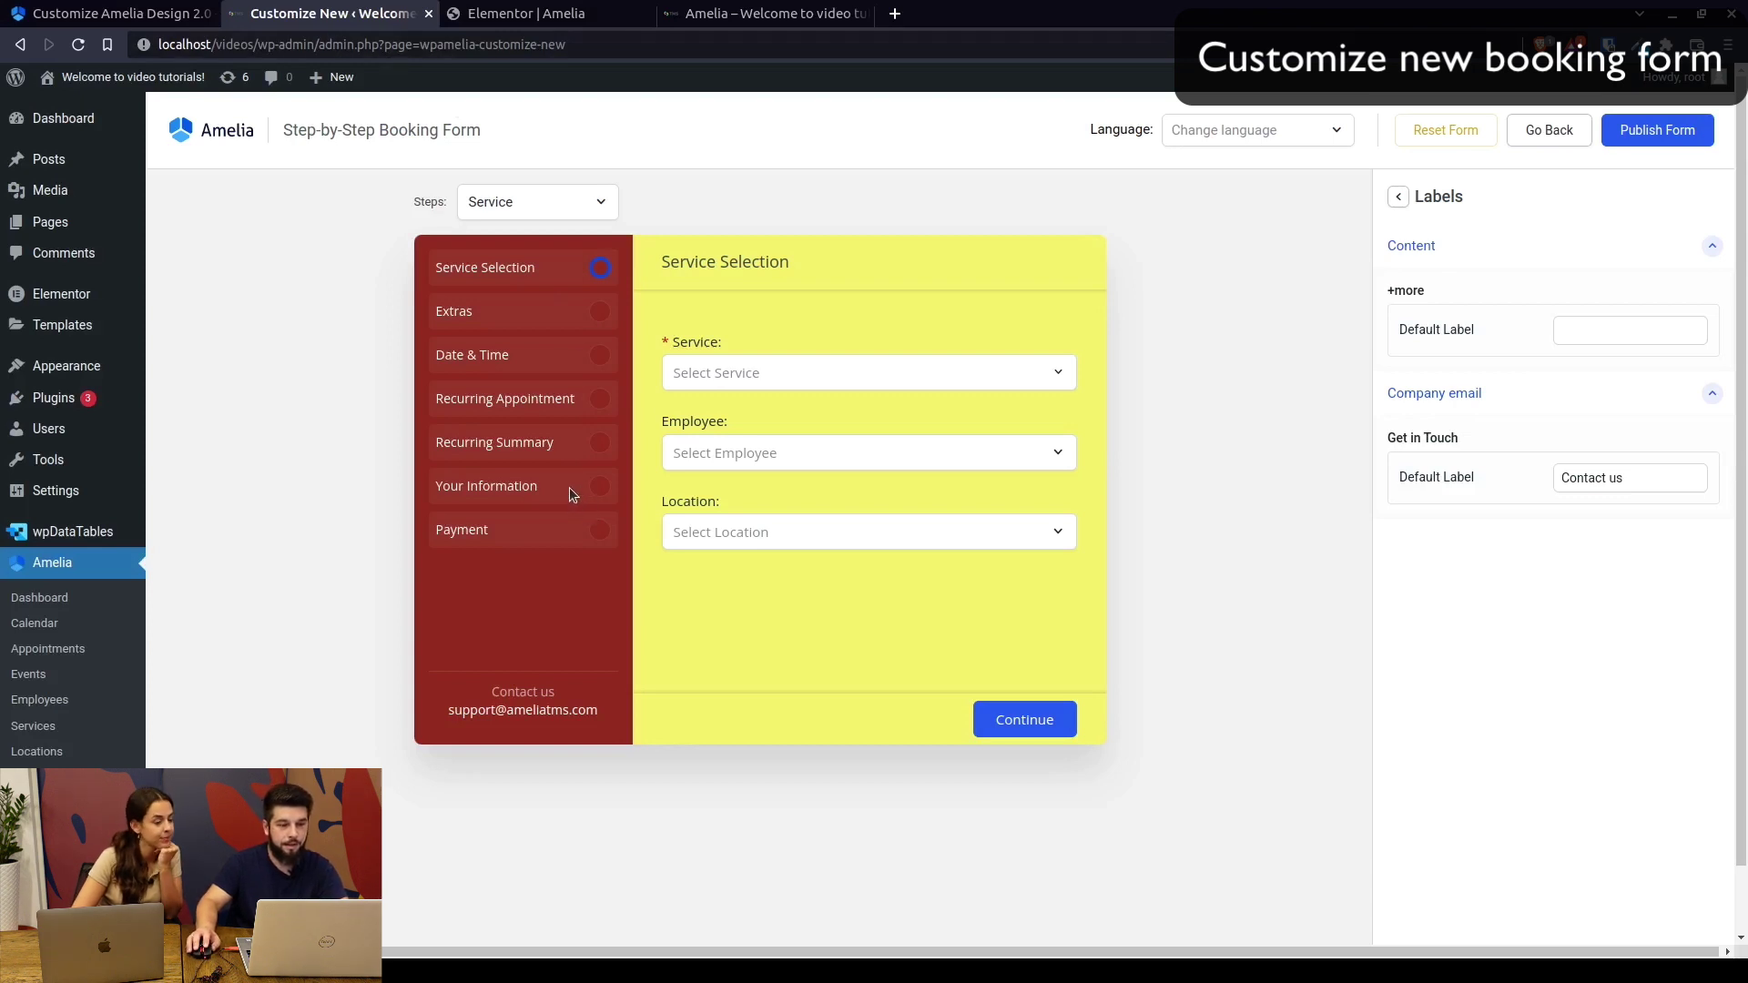
Preview the form's Package steps, then switch the preview back to the Service steps
{"action": "left_click", "coordinate": [605, 214]}
{"action": "left_click", "coordinate": [522, 275]}
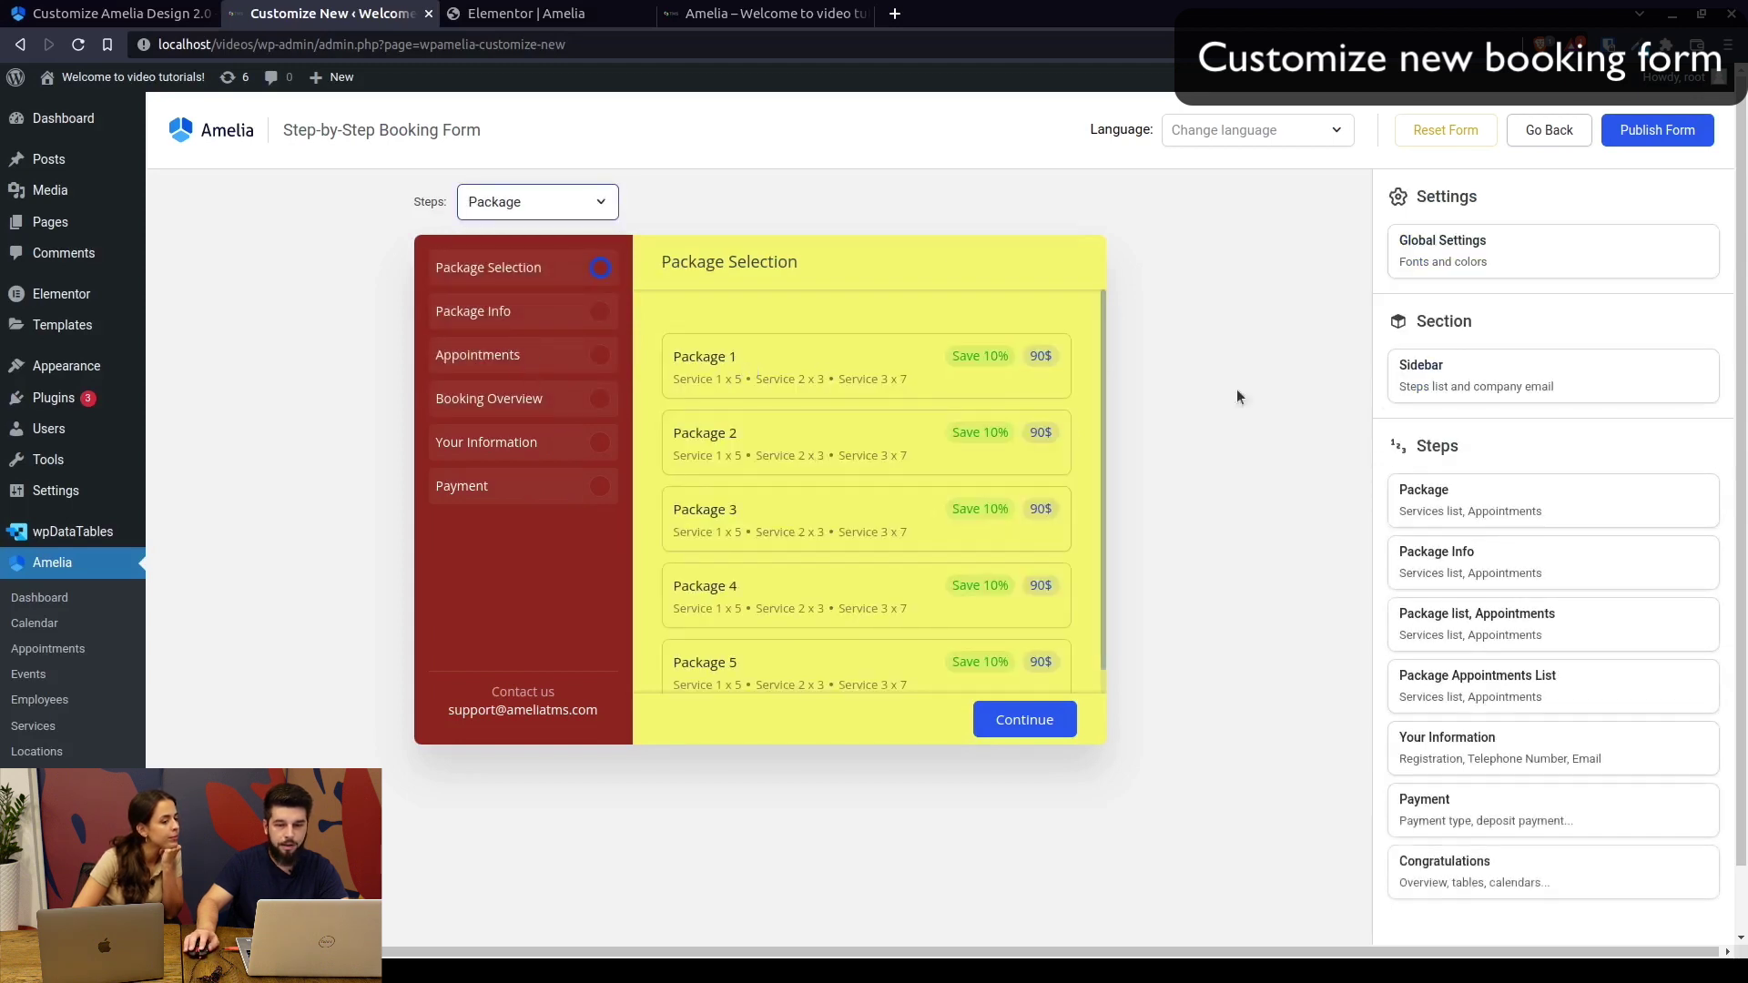
{"action": "scroll", "coordinate": [1476, 708], "scroll_direction": "down", "scroll_amount": 1}
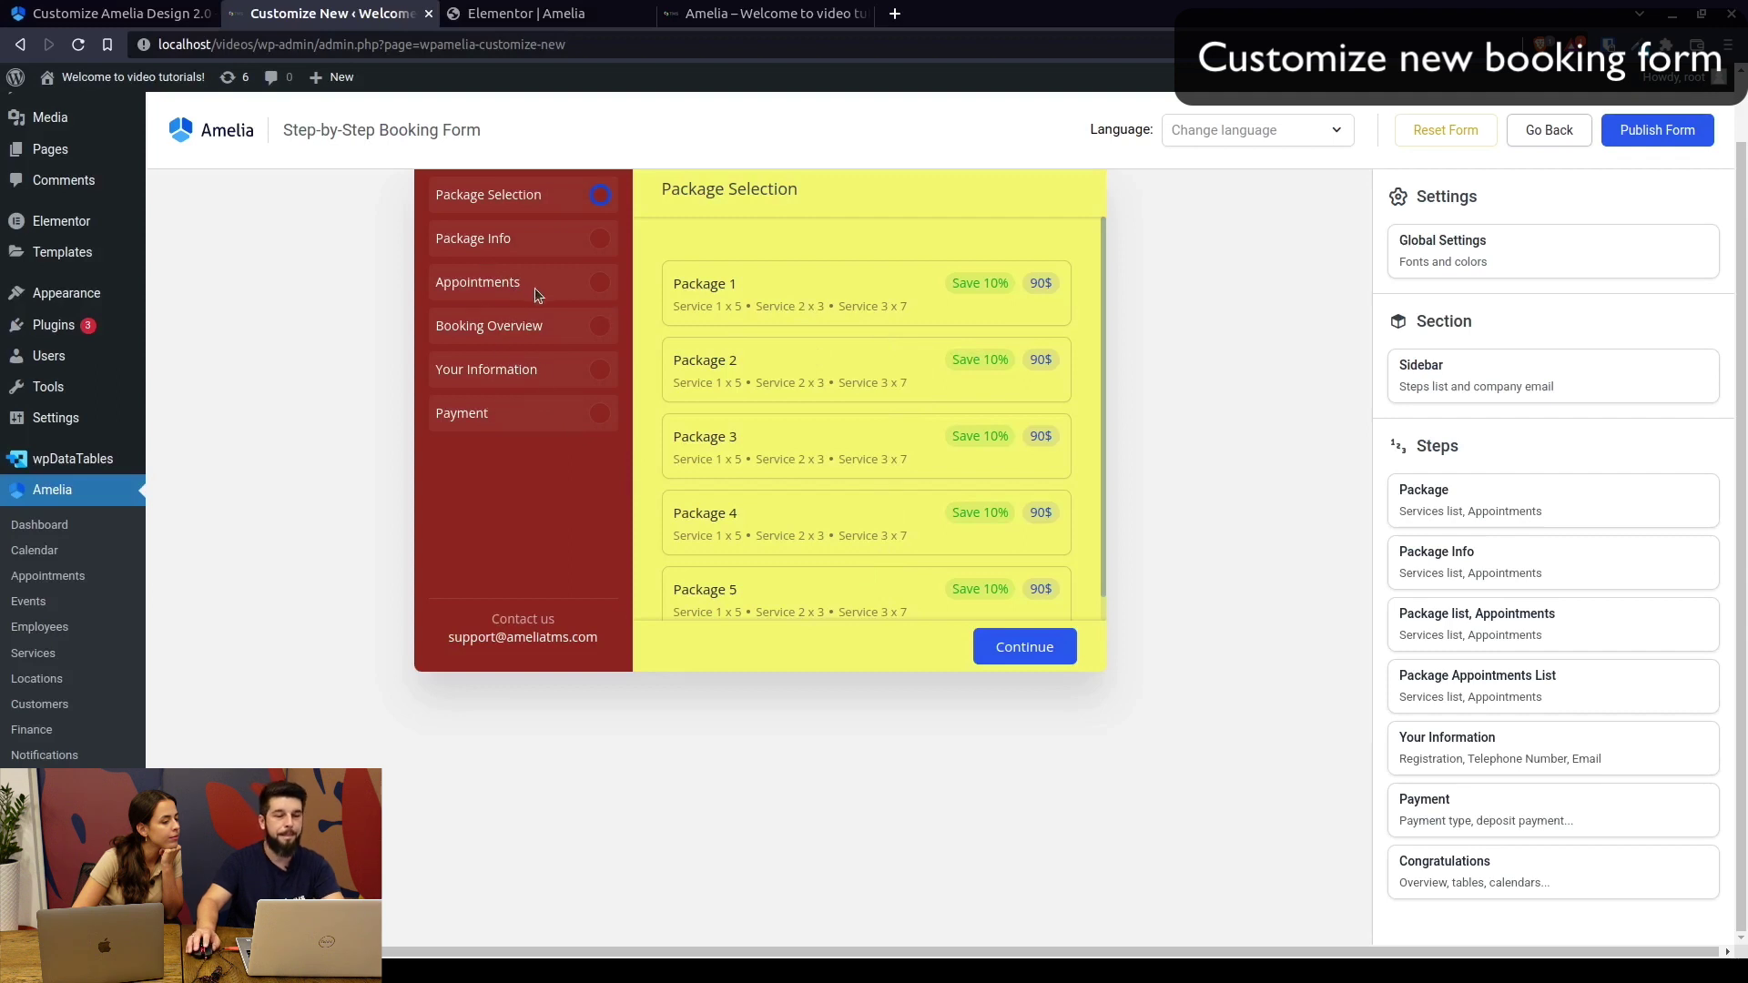
{"action": "scroll", "coordinate": [687, 373], "scroll_direction": "up", "scroll_amount": 1}
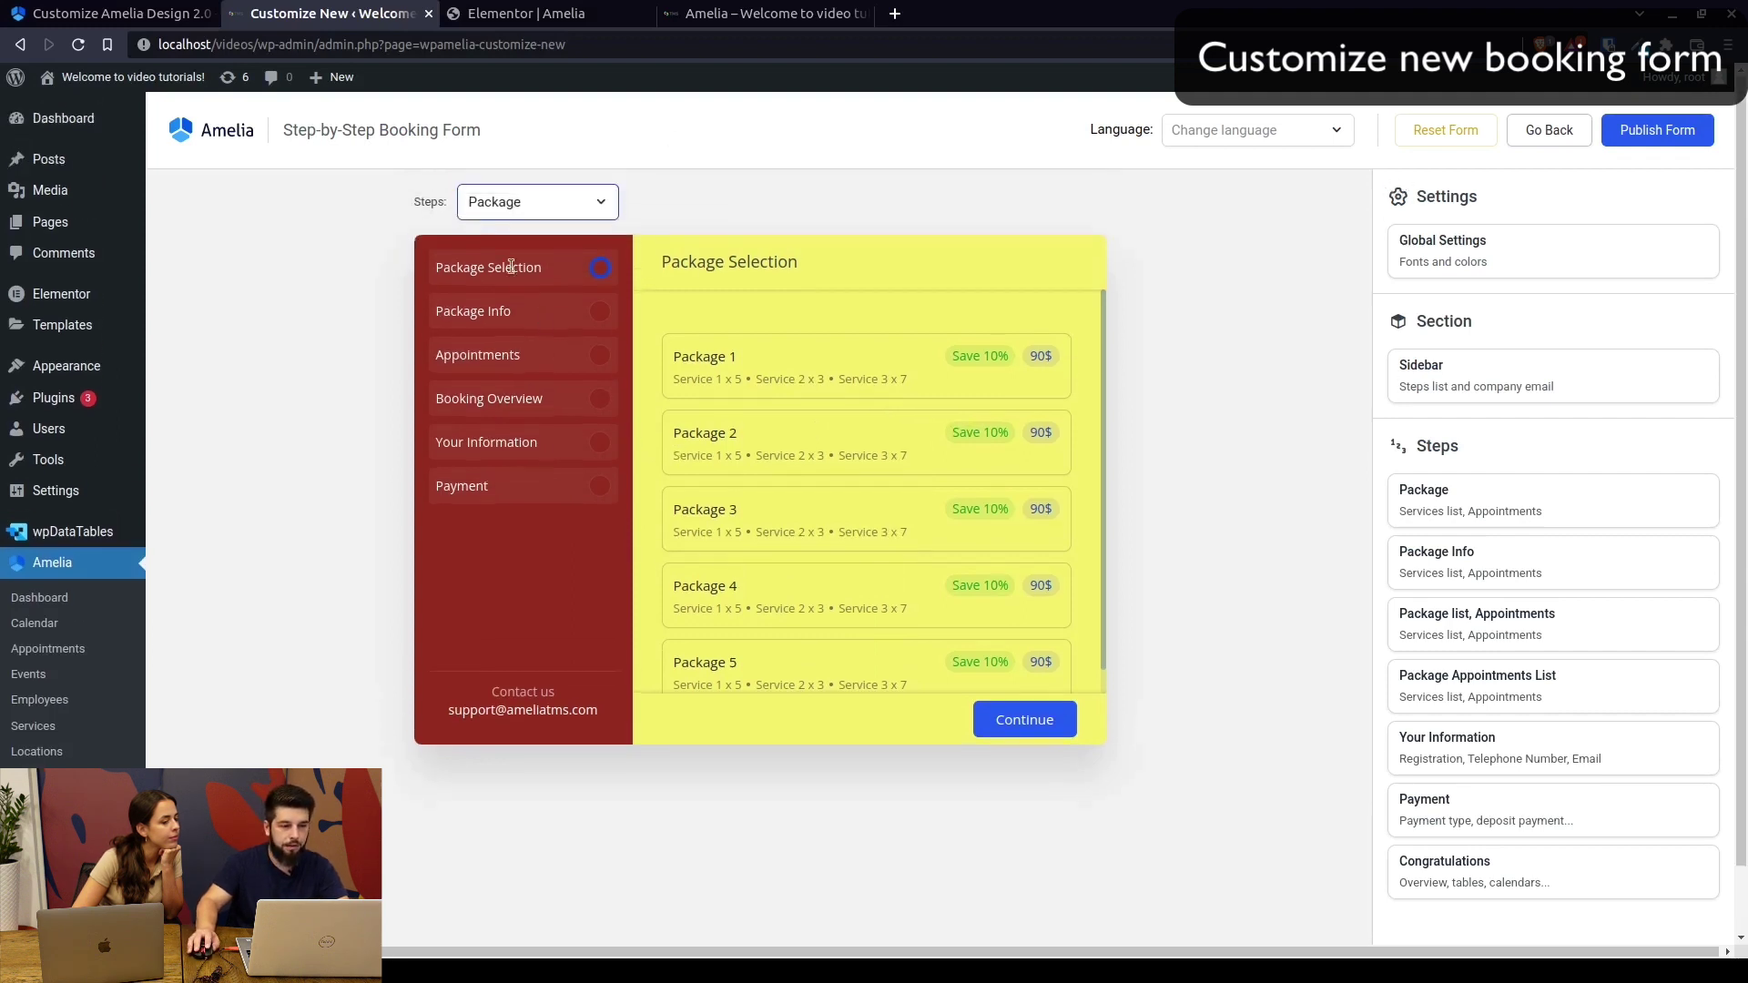
{"action": "left_click", "coordinate": [537, 202]}
{"action": "left_click", "coordinate": [540, 244]}
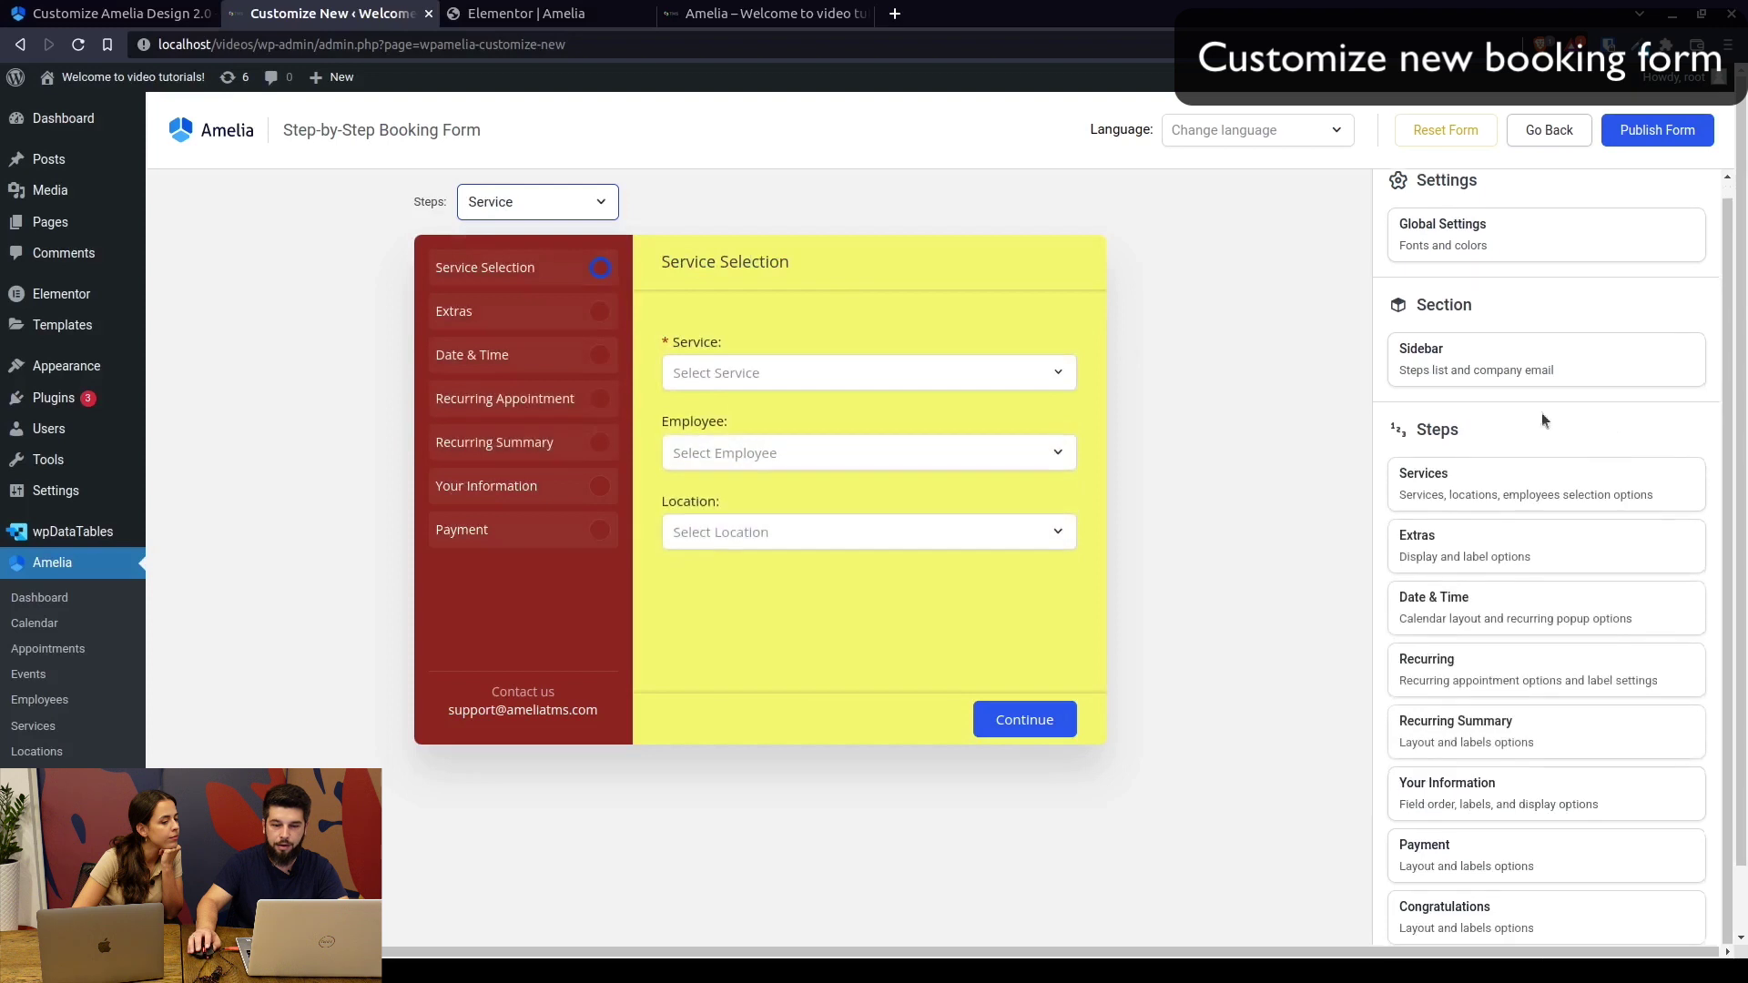
Set the Date & Time step title label to 'Select your date and time'
{"action": "left_click", "coordinate": [1491, 615]}
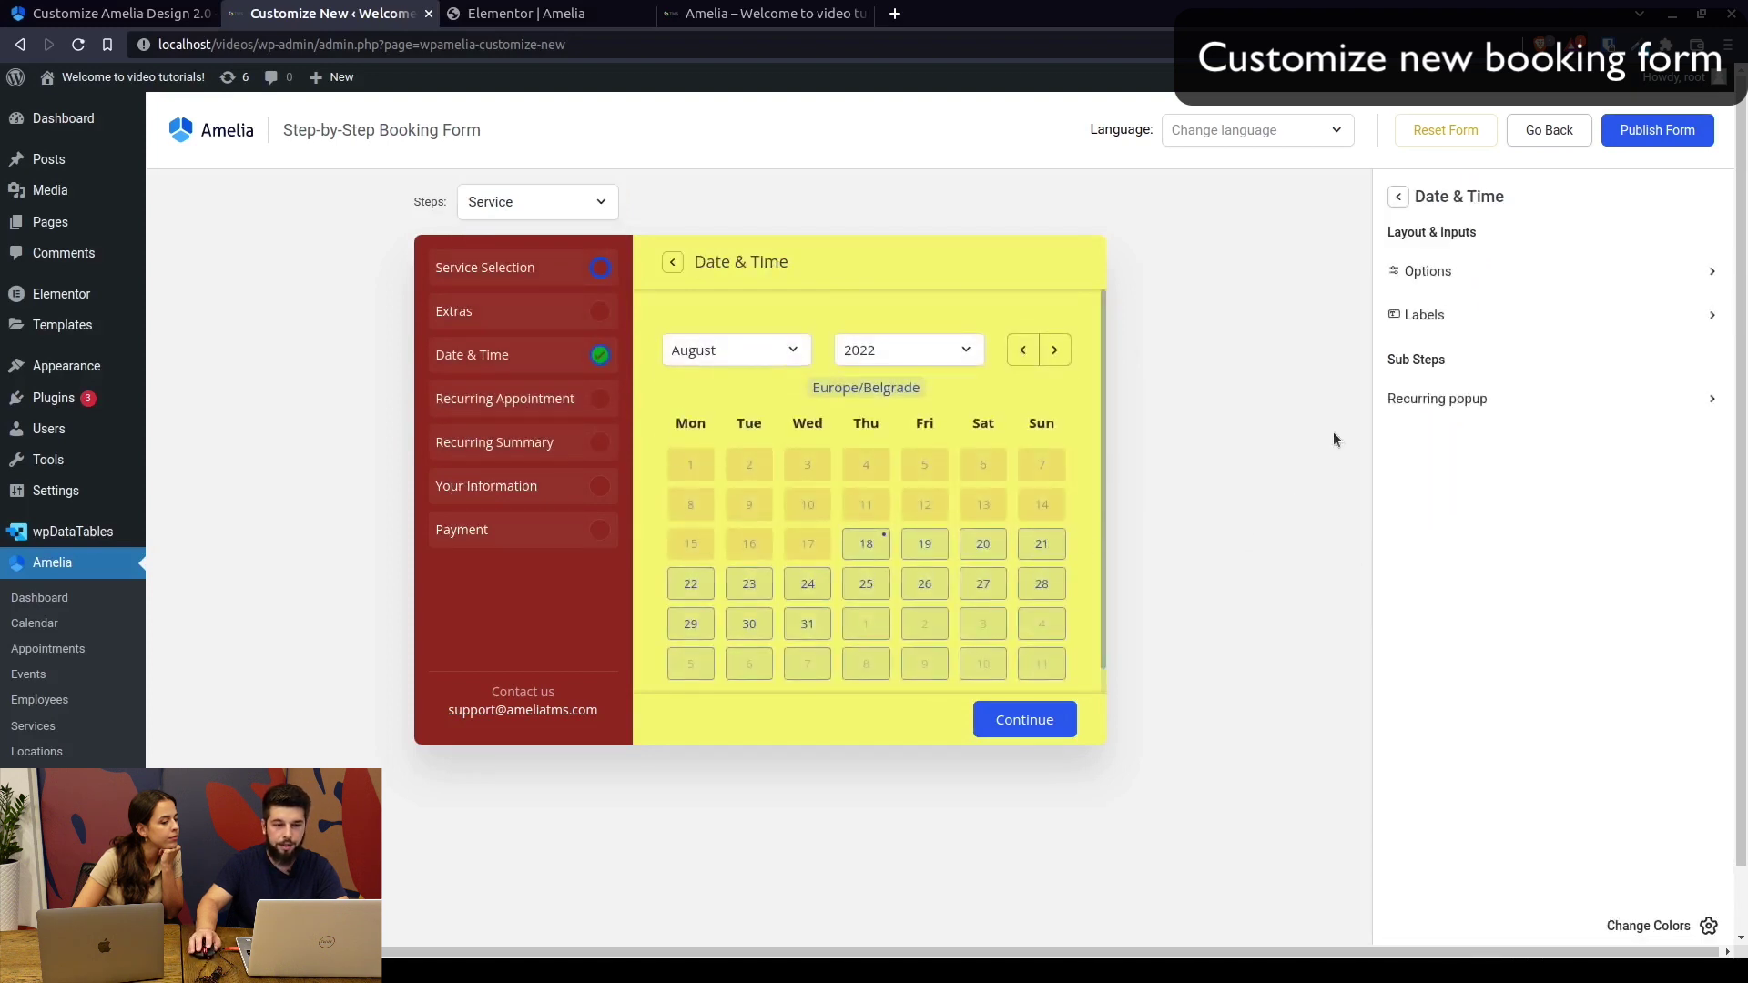
{"action": "left_click", "coordinate": [1448, 315]}
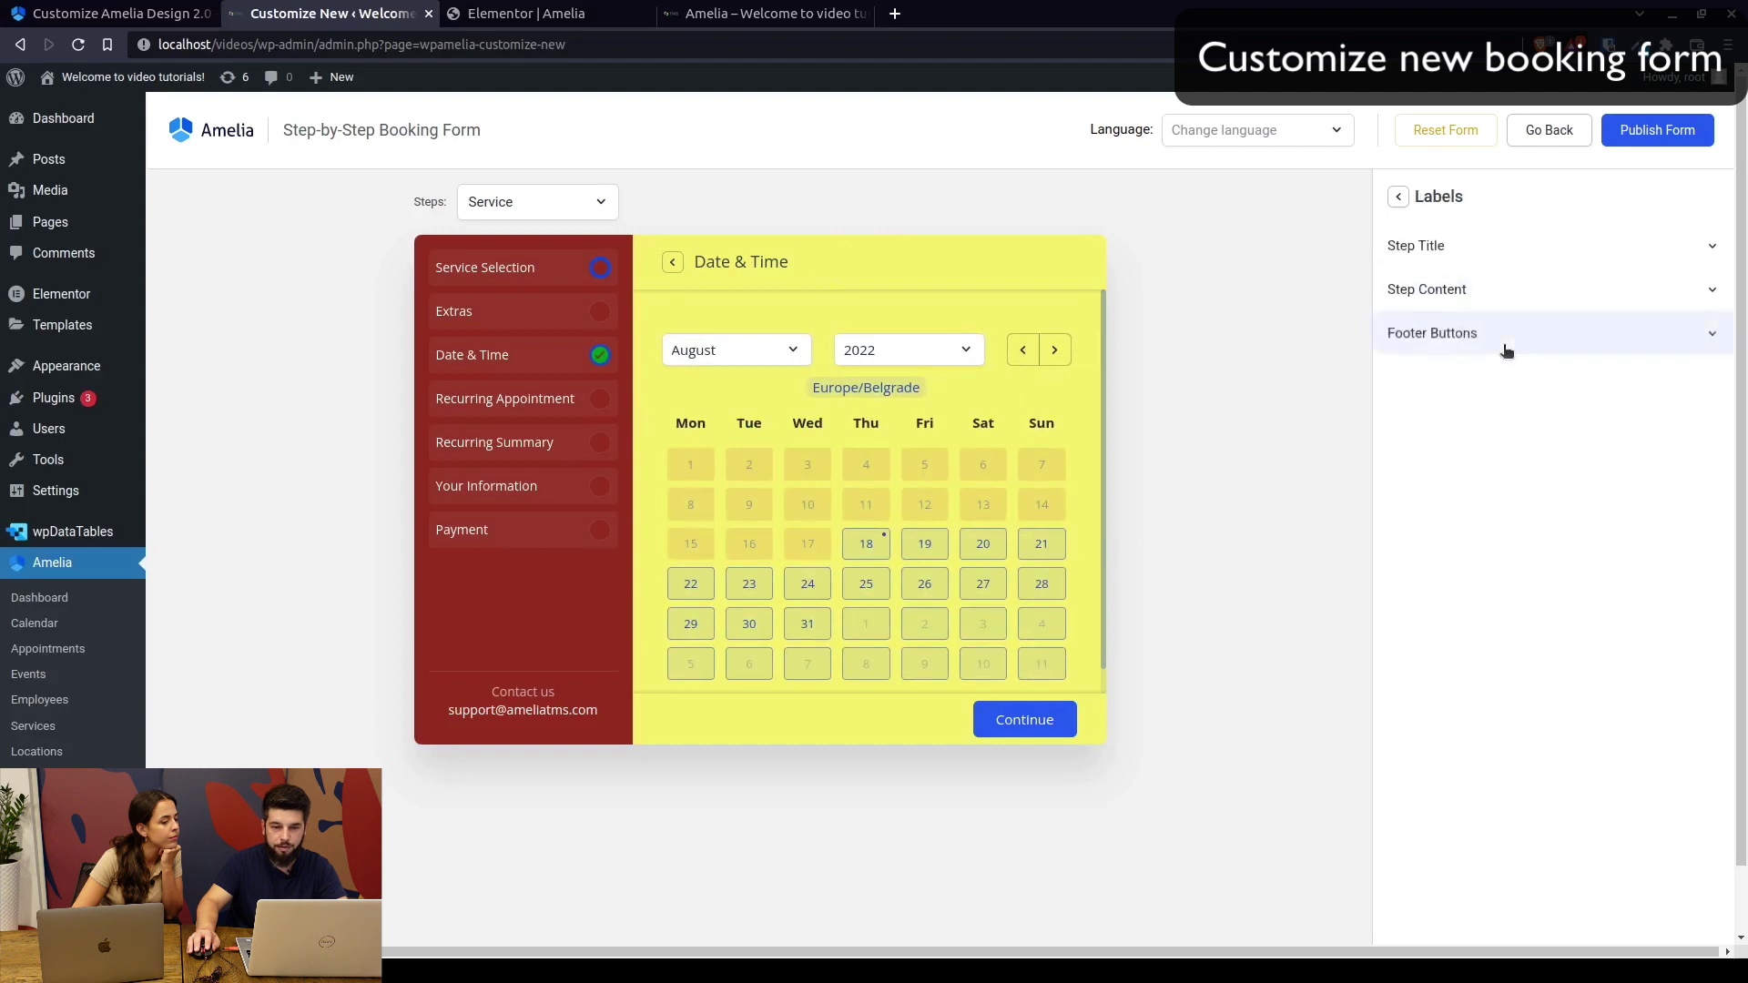
{"action": "left_click", "coordinate": [1467, 254]}
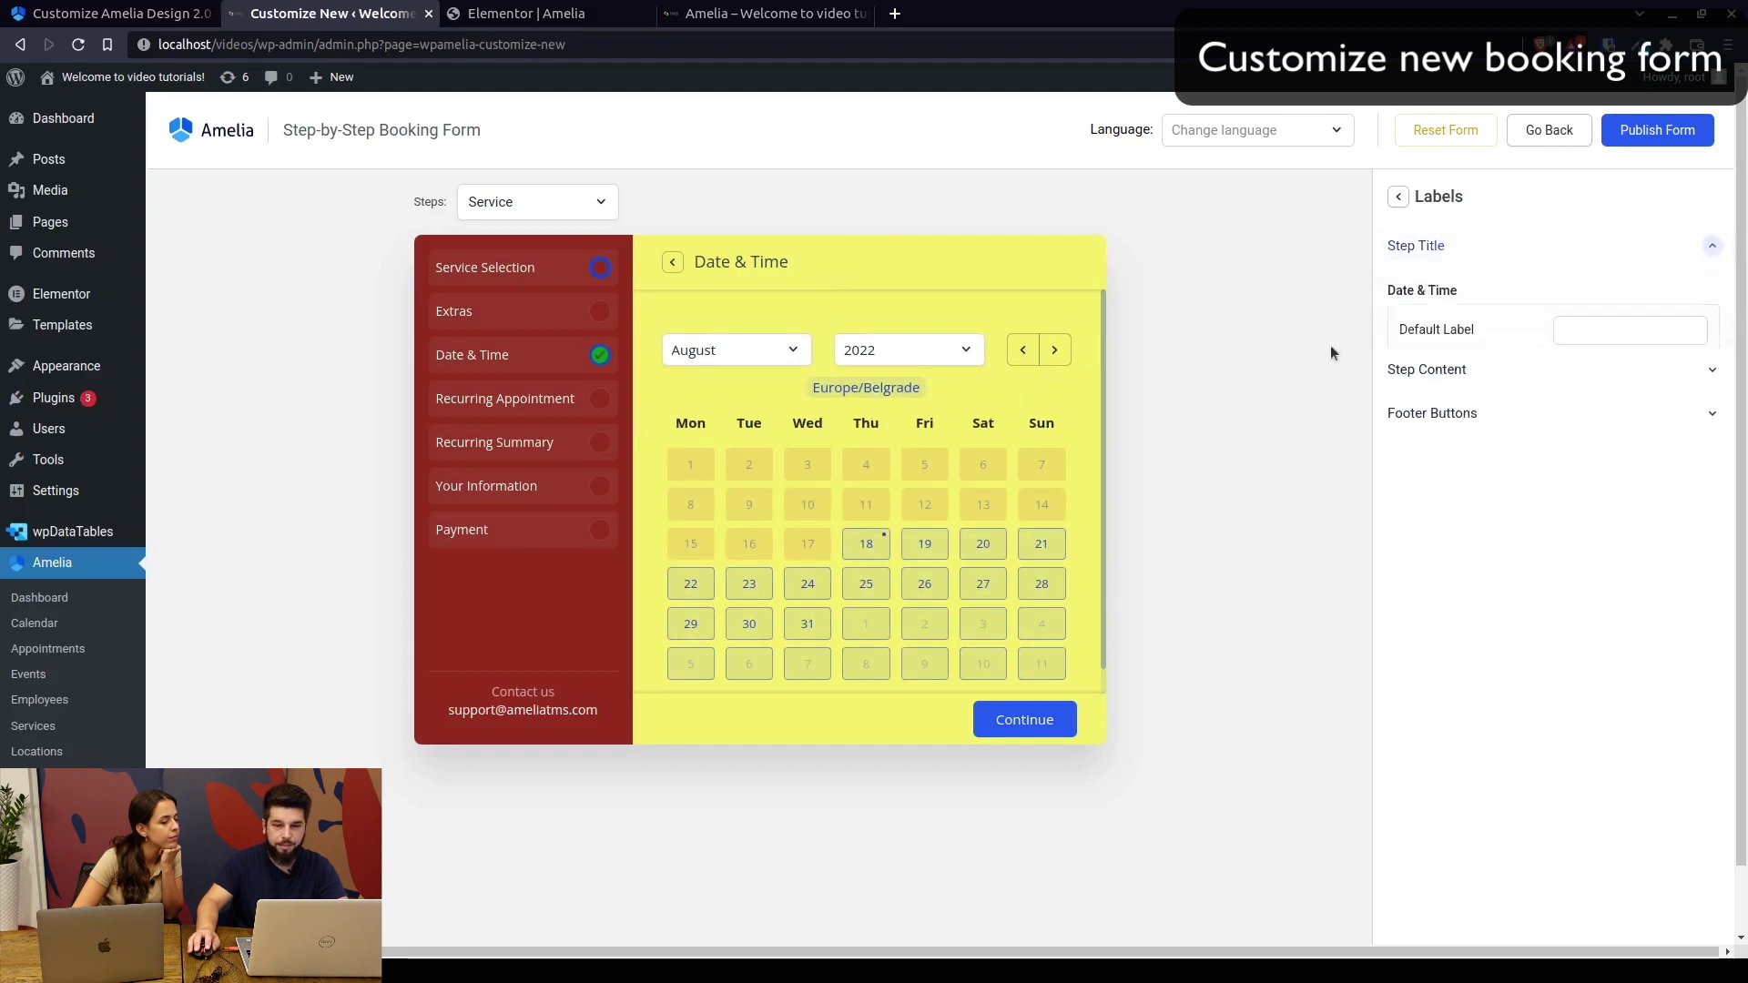
{"action": "left_click", "coordinate": [1584, 333]}
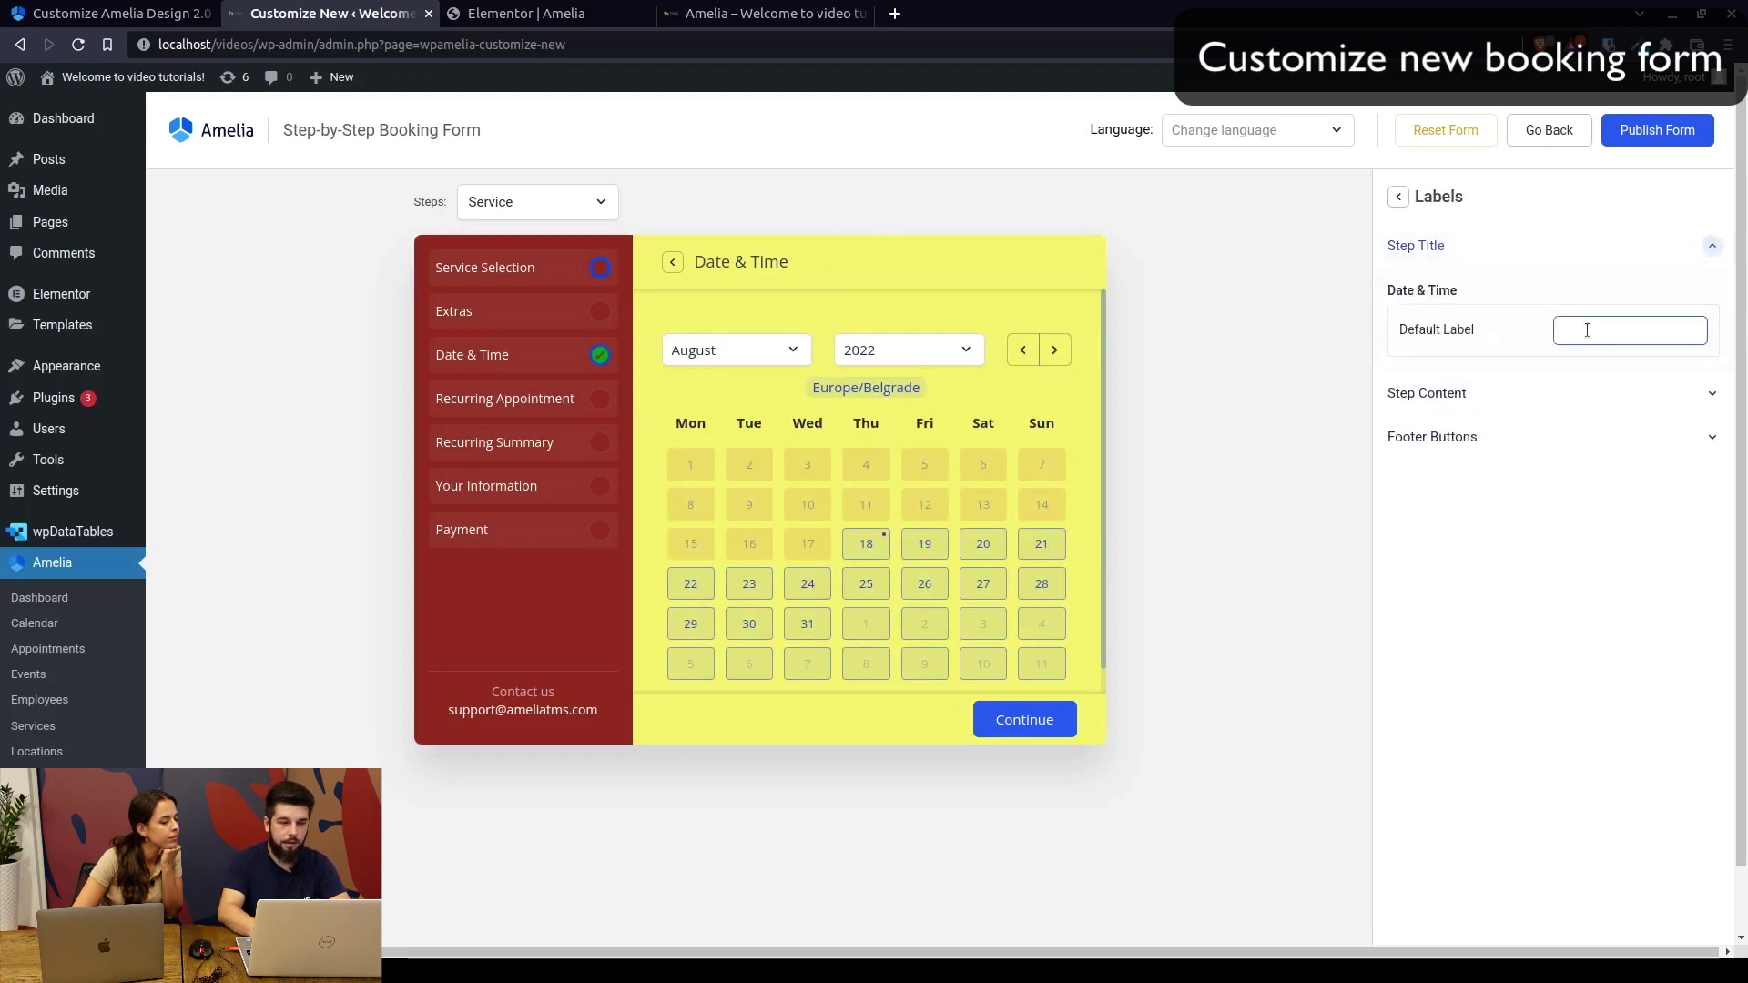
{"action": "type", "text": "Select your"}
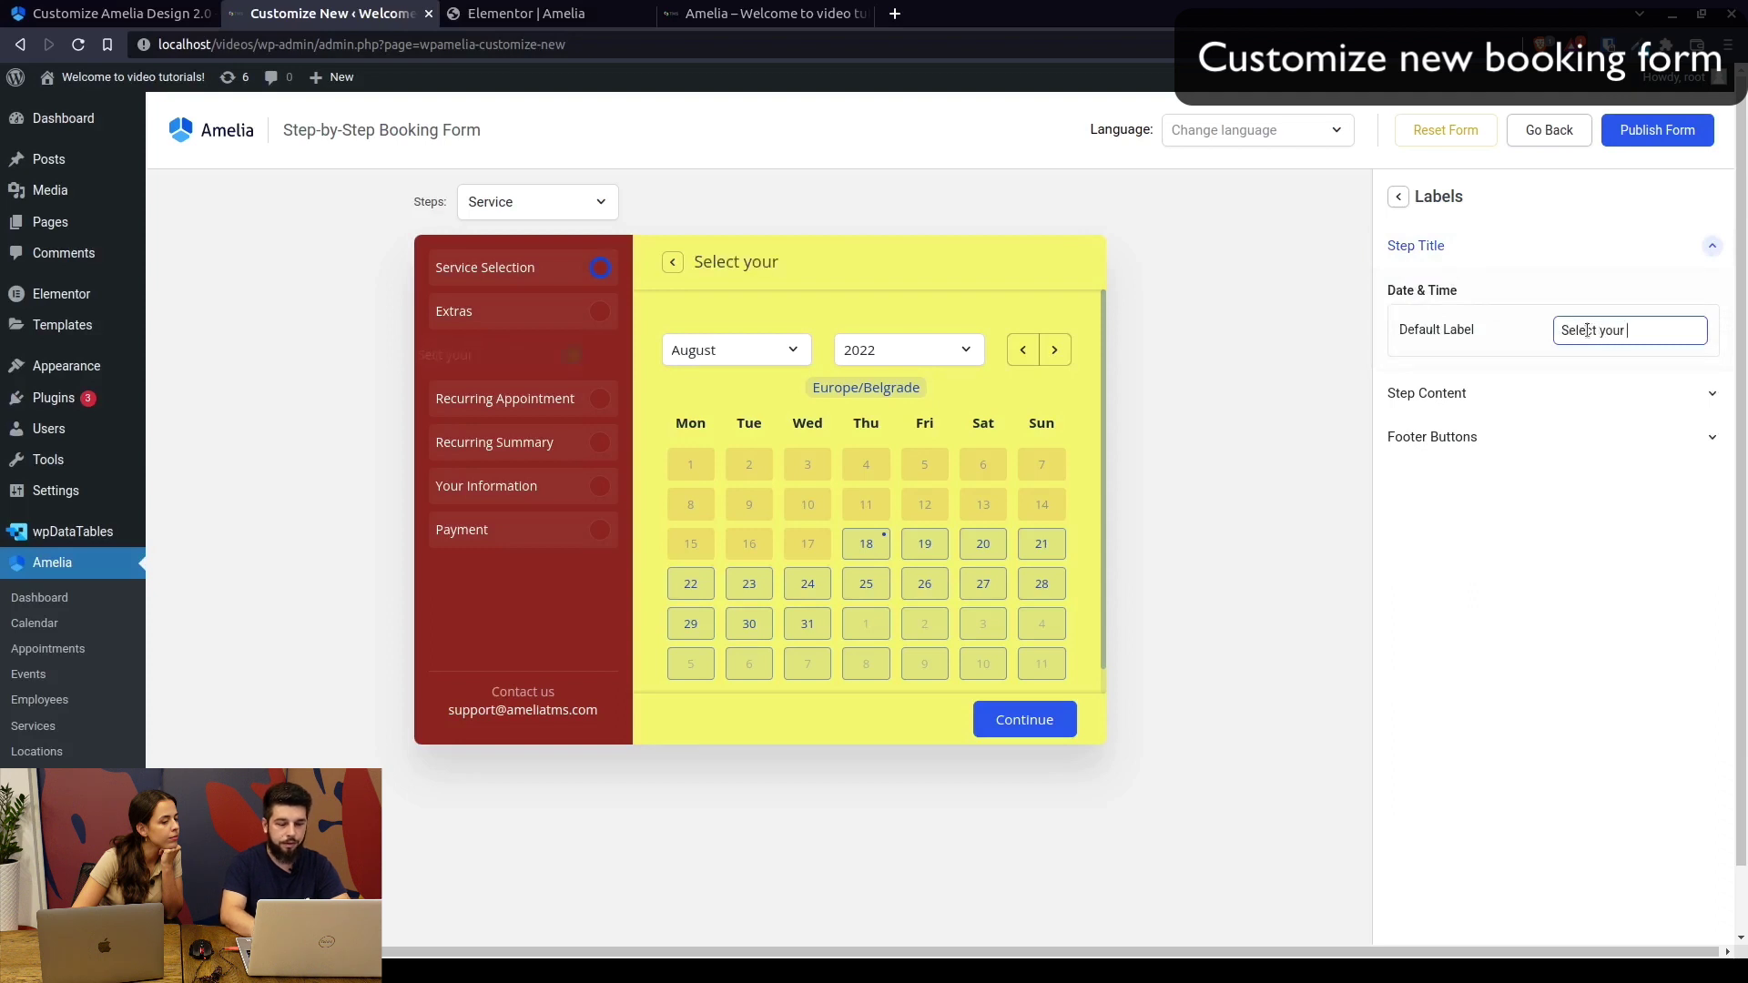
{"action": "type", "text": " date and time"}
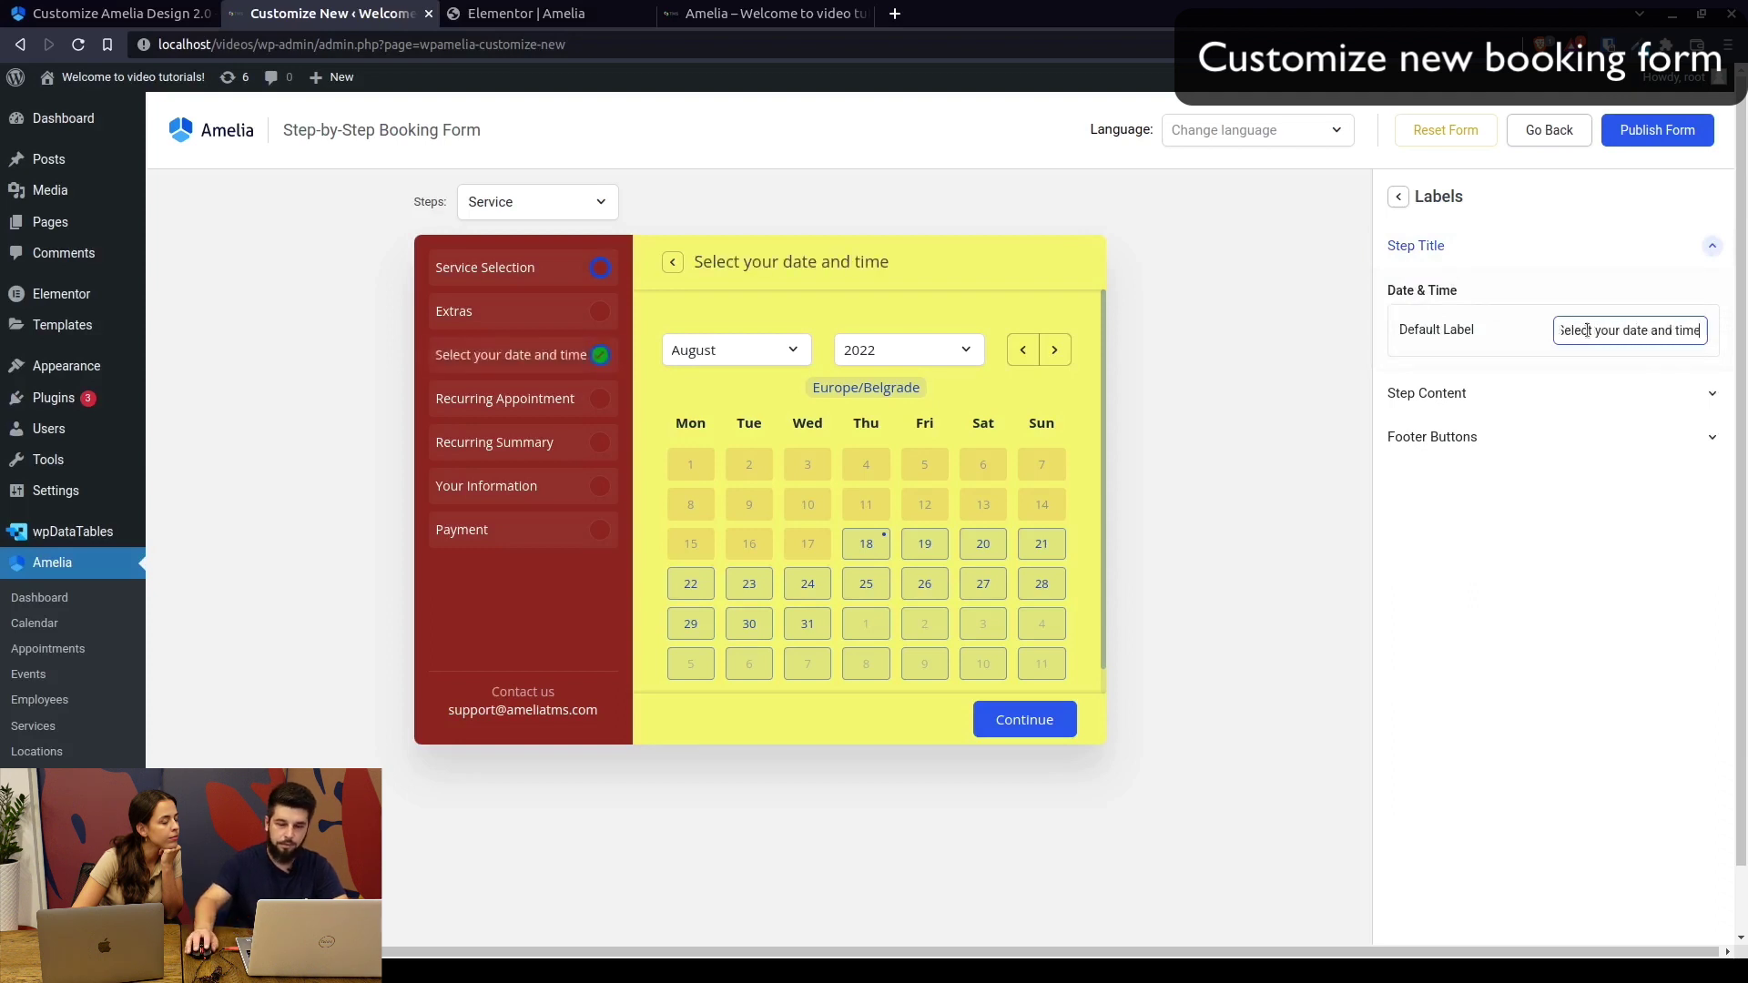
Relabel the Date & Time Continue footer button 'Next step'
{"action": "left_click", "coordinate": [1515, 418]}
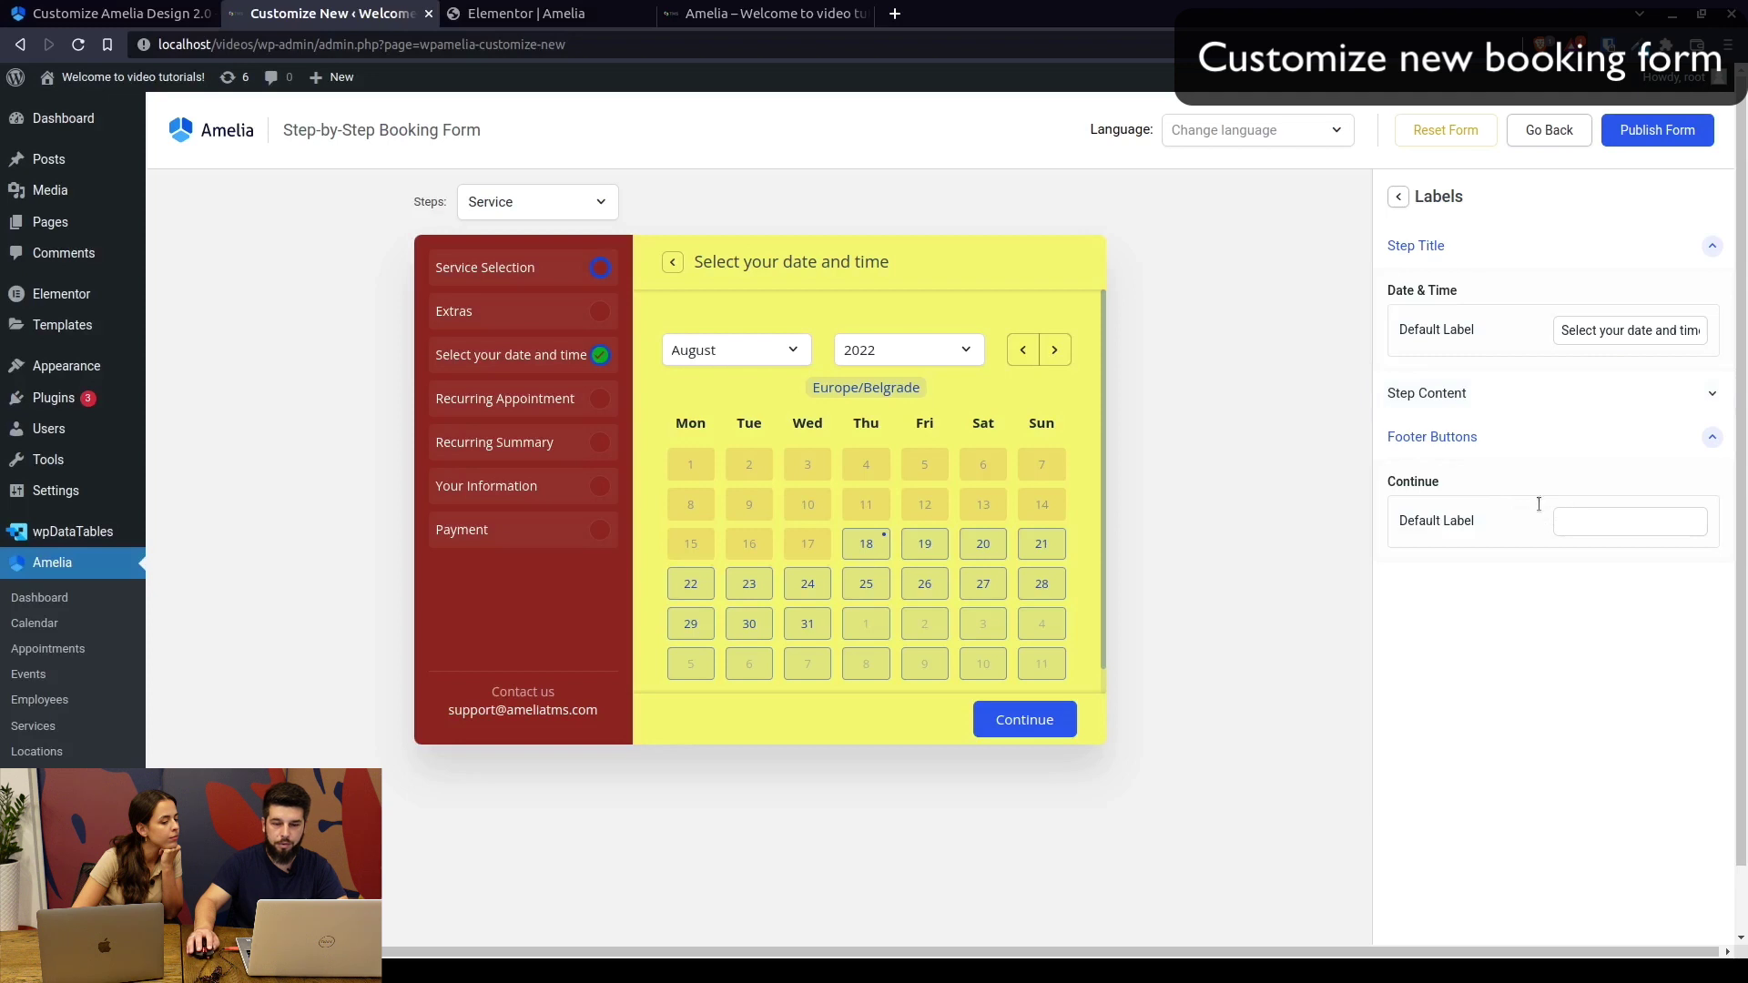
{"action": "left_click", "coordinate": [1630, 528]}
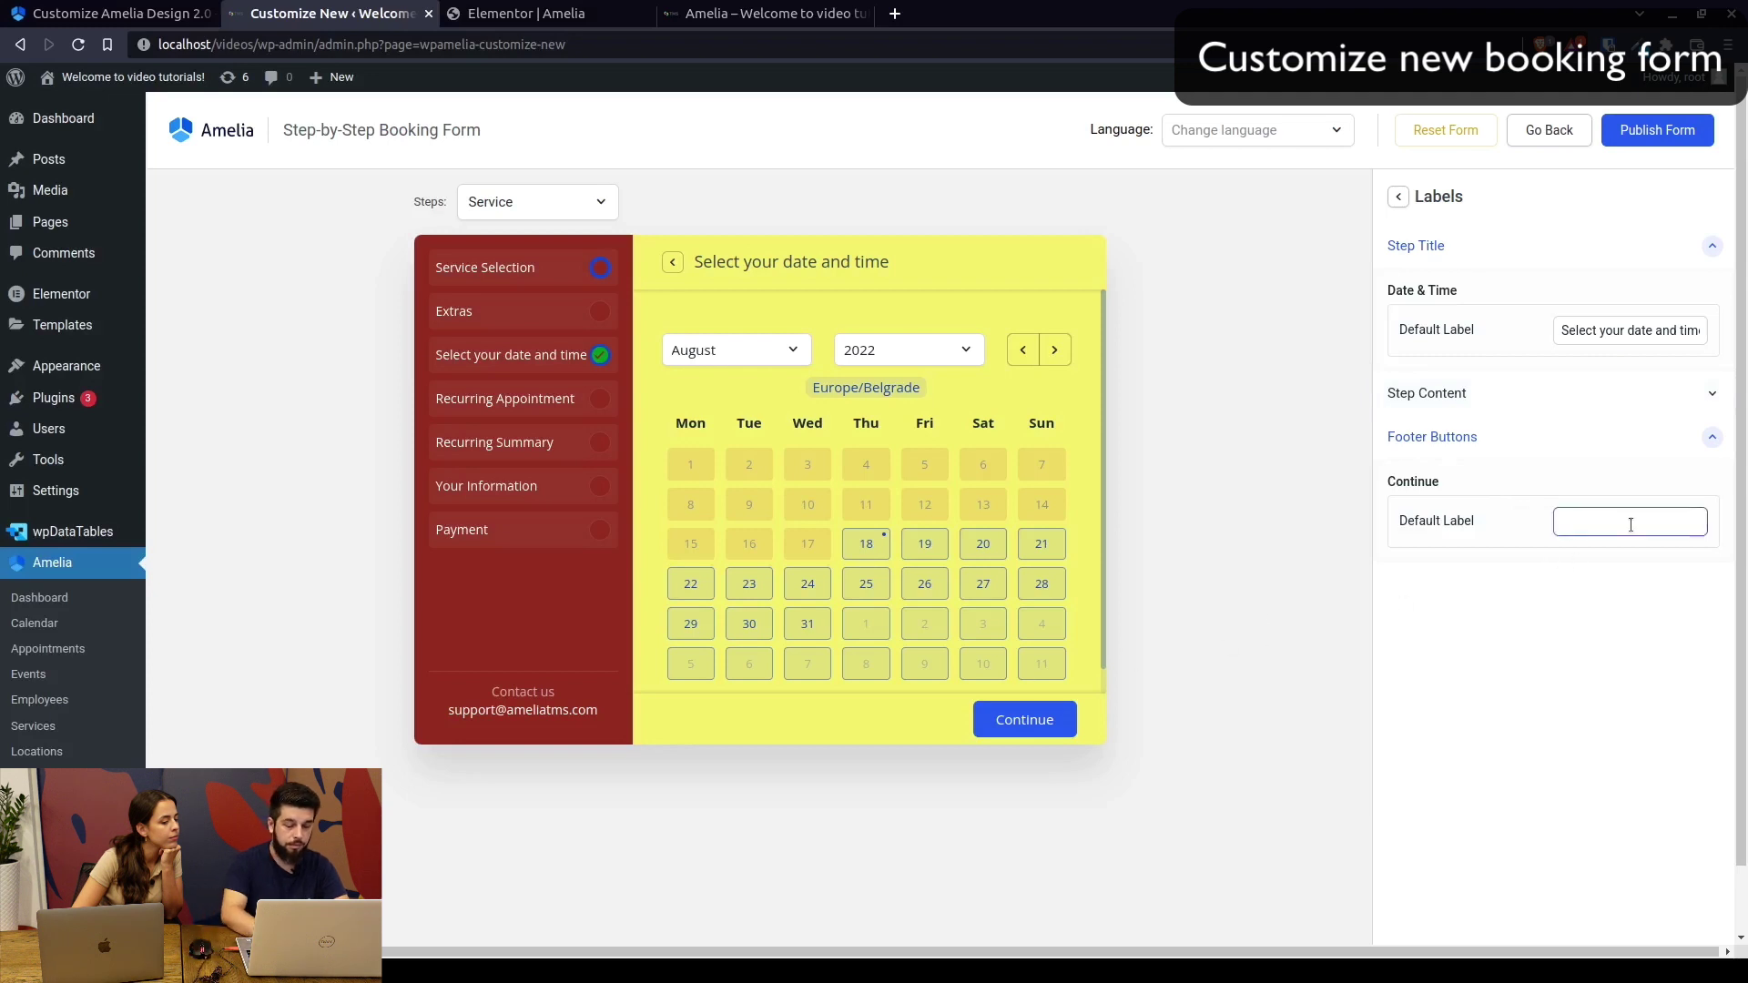
{"action": "type", "text": "Move"}
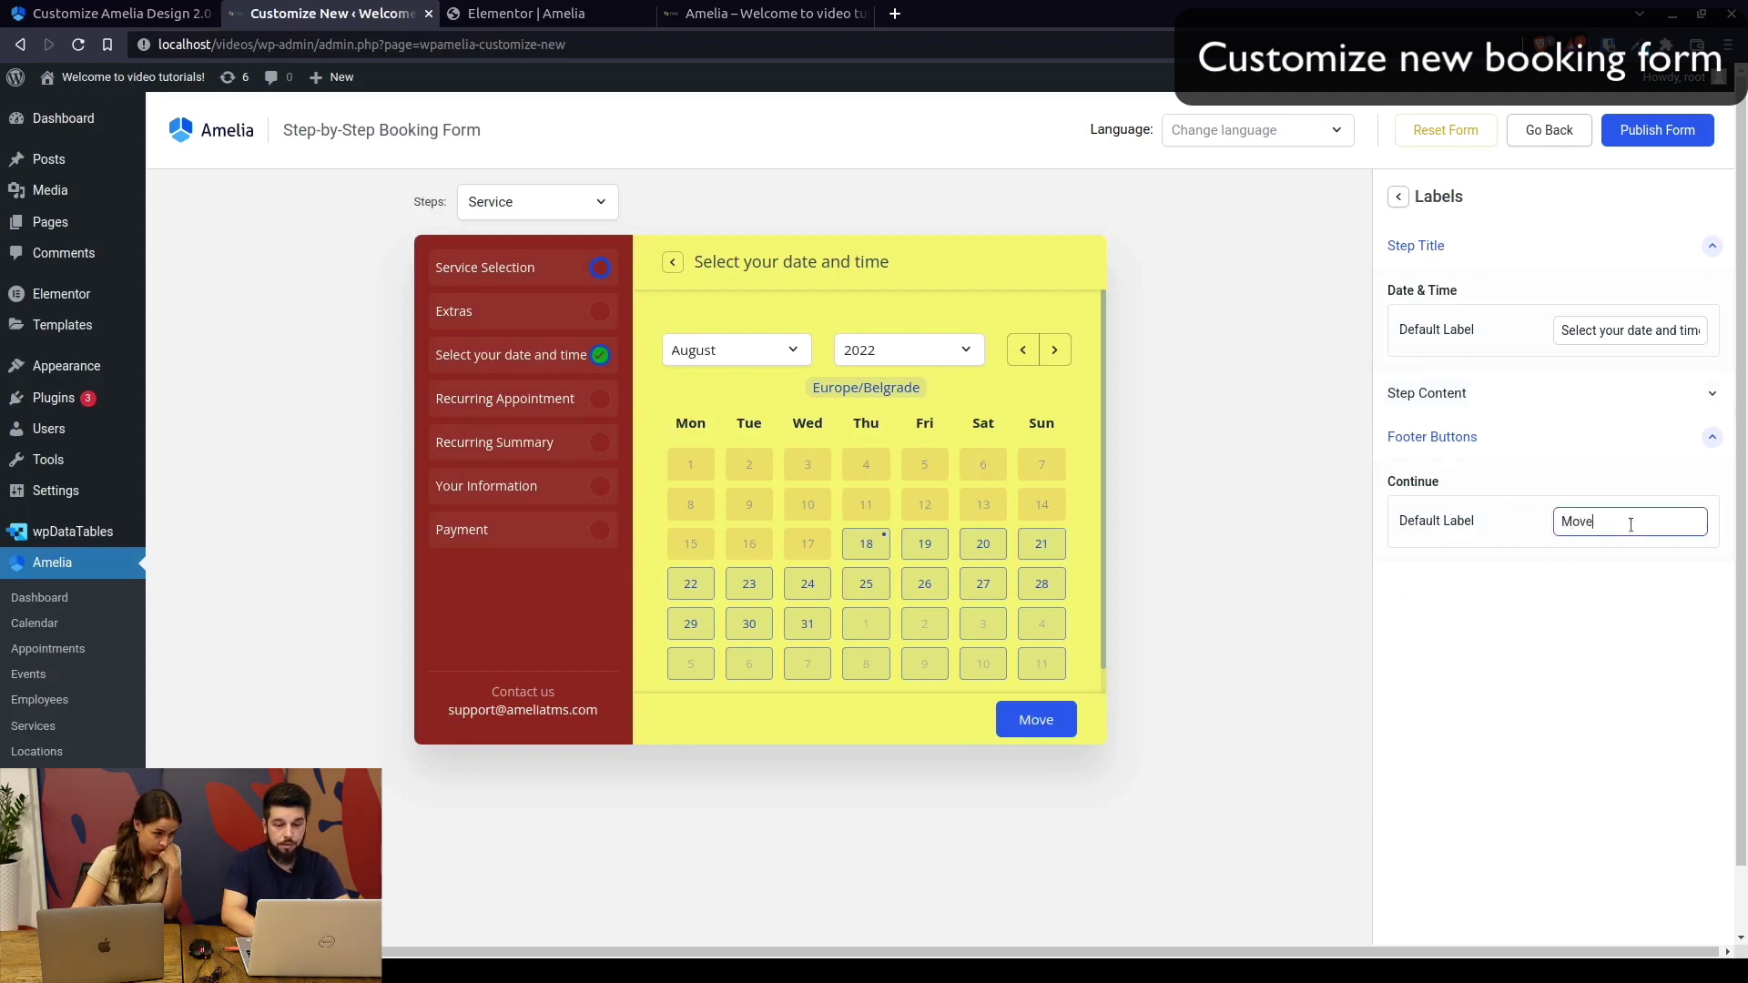
{"action": "key", "text": "ctrl+a"}
{"action": "type", "text": "Ne"}
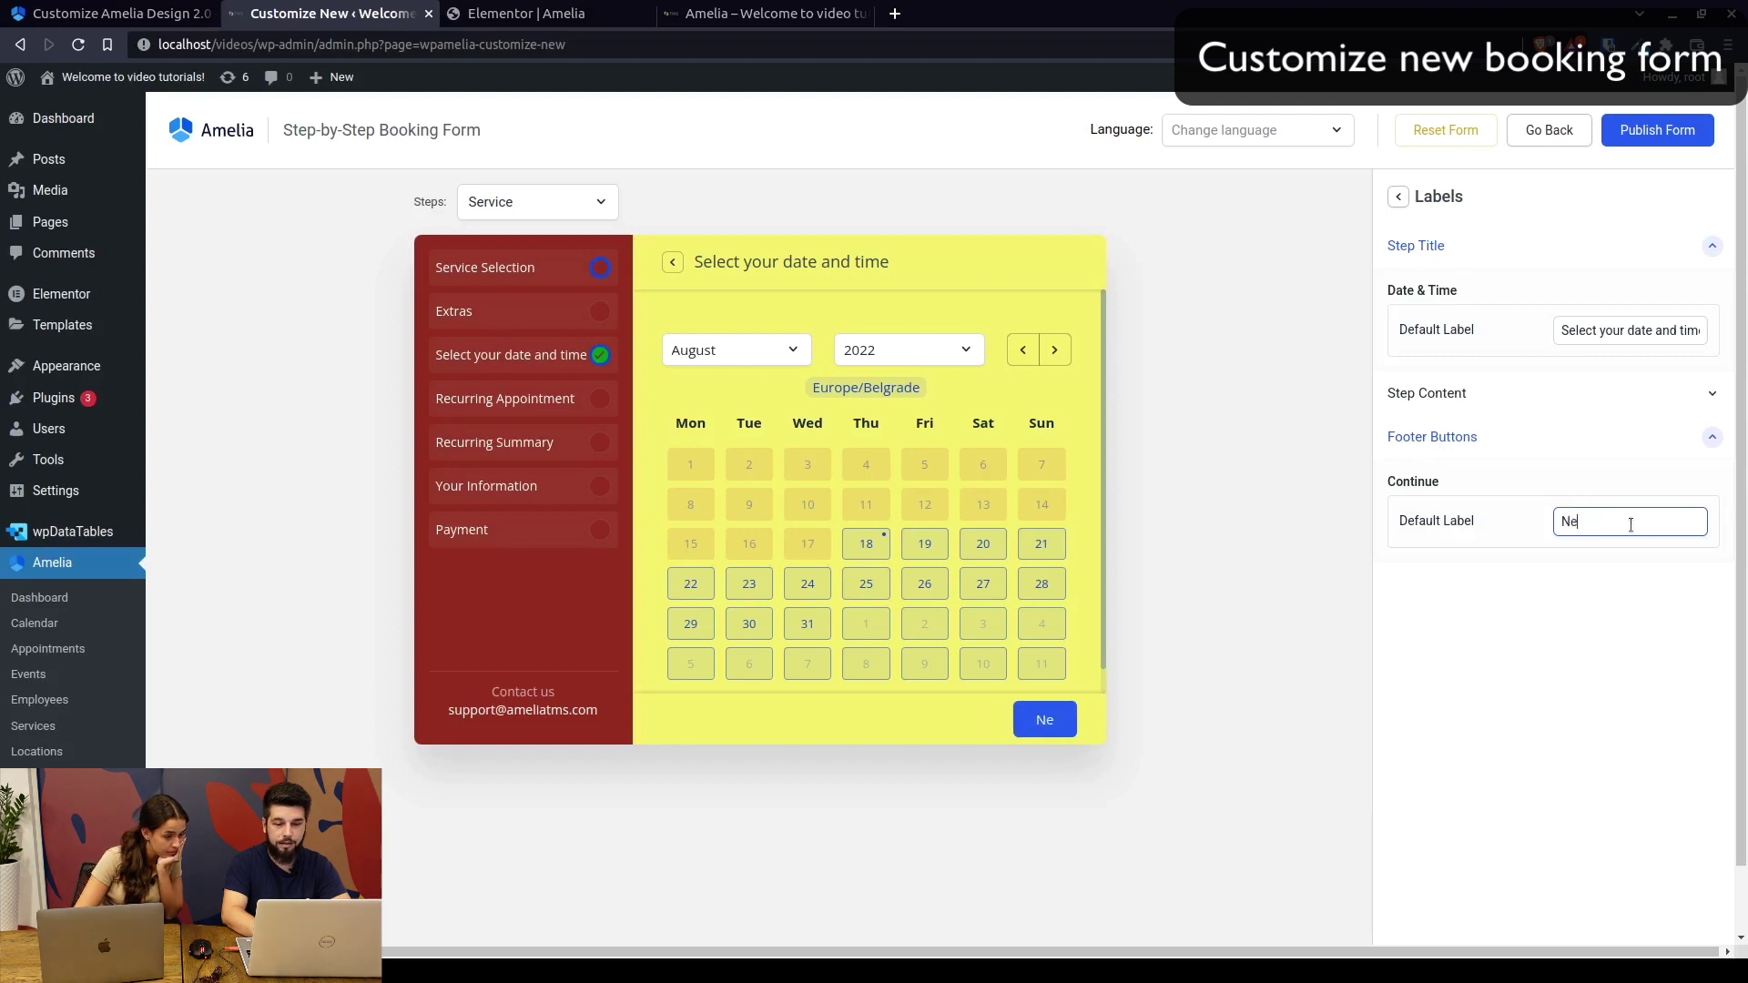
{"action": "type", "text": "xt step"}
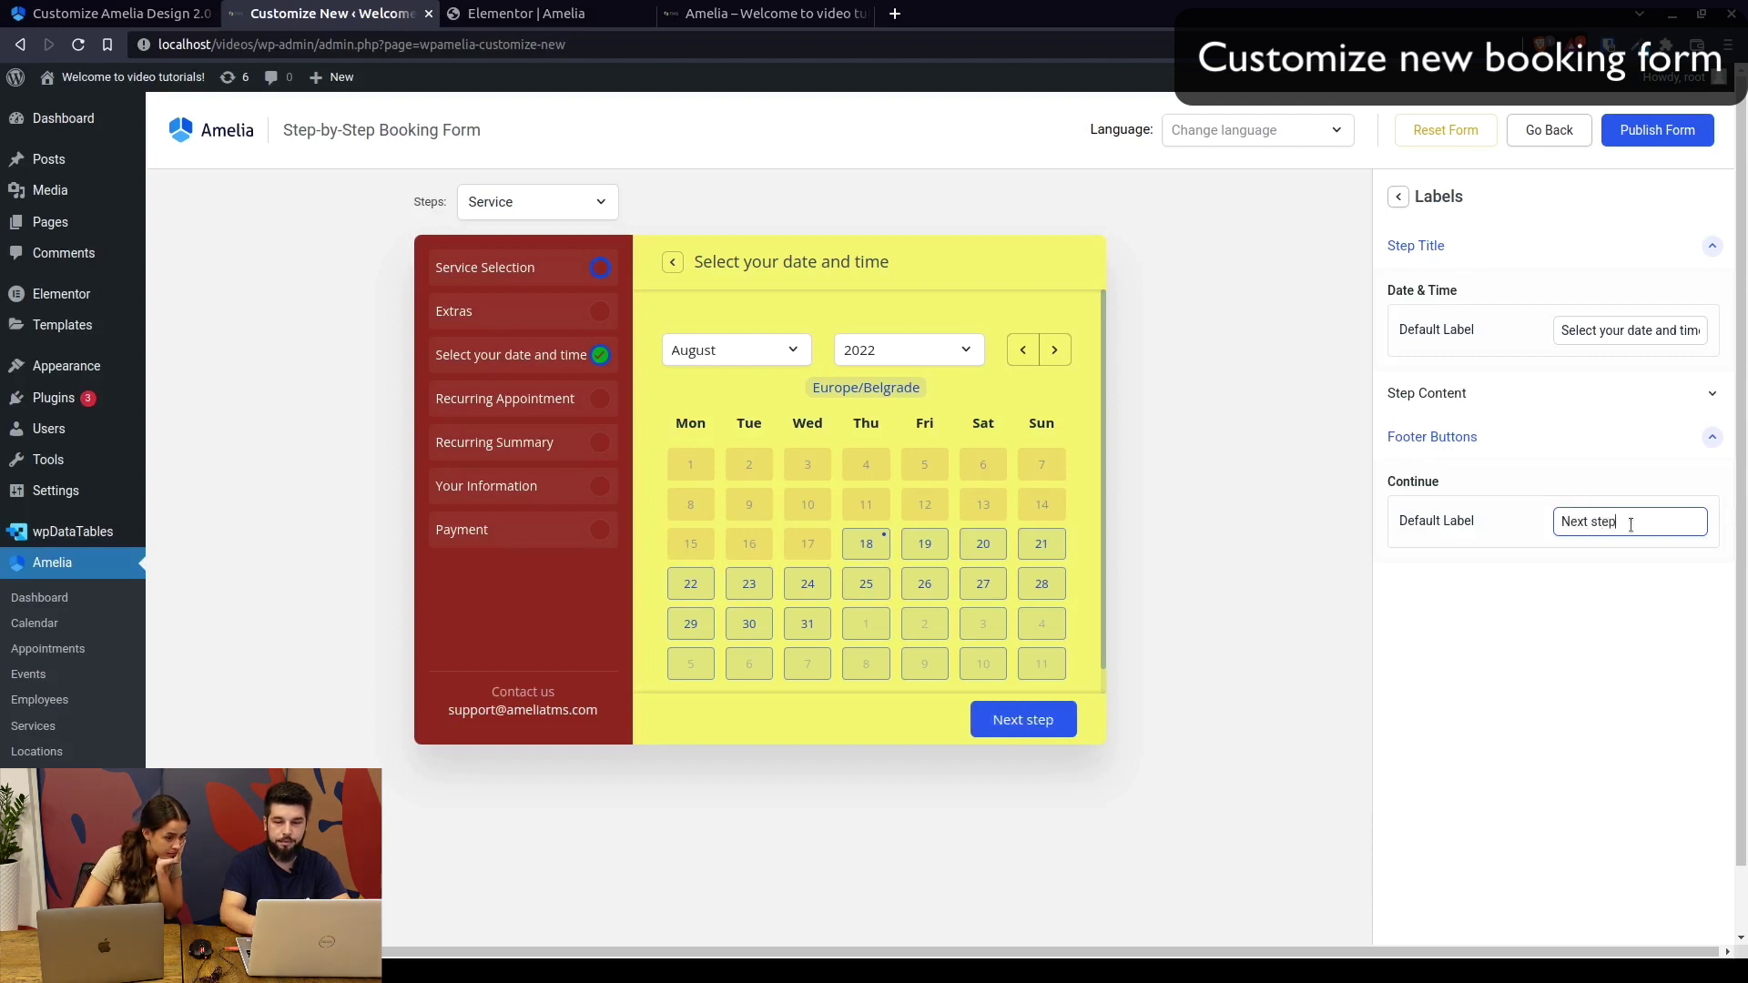
Try Plain and Text Continue button types for Date & Time, then keep Filled
{"action": "left_click", "coordinate": [1402, 198]}
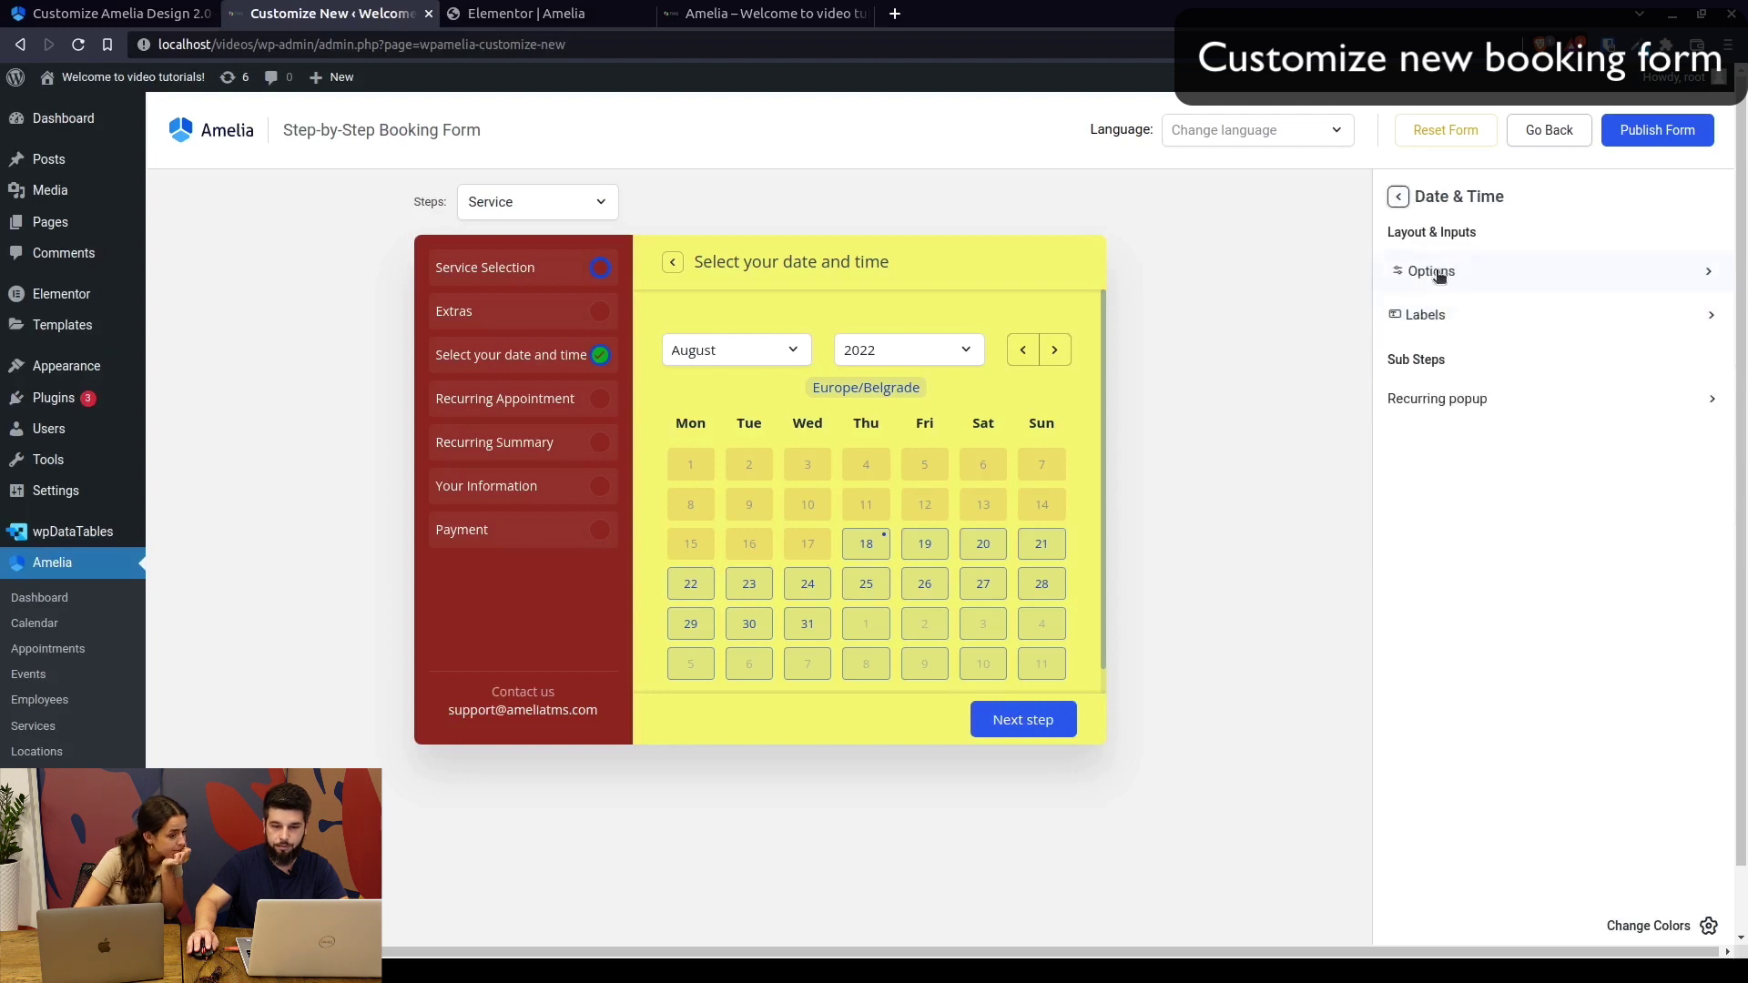
{"action": "left_click", "coordinate": [1438, 273]}
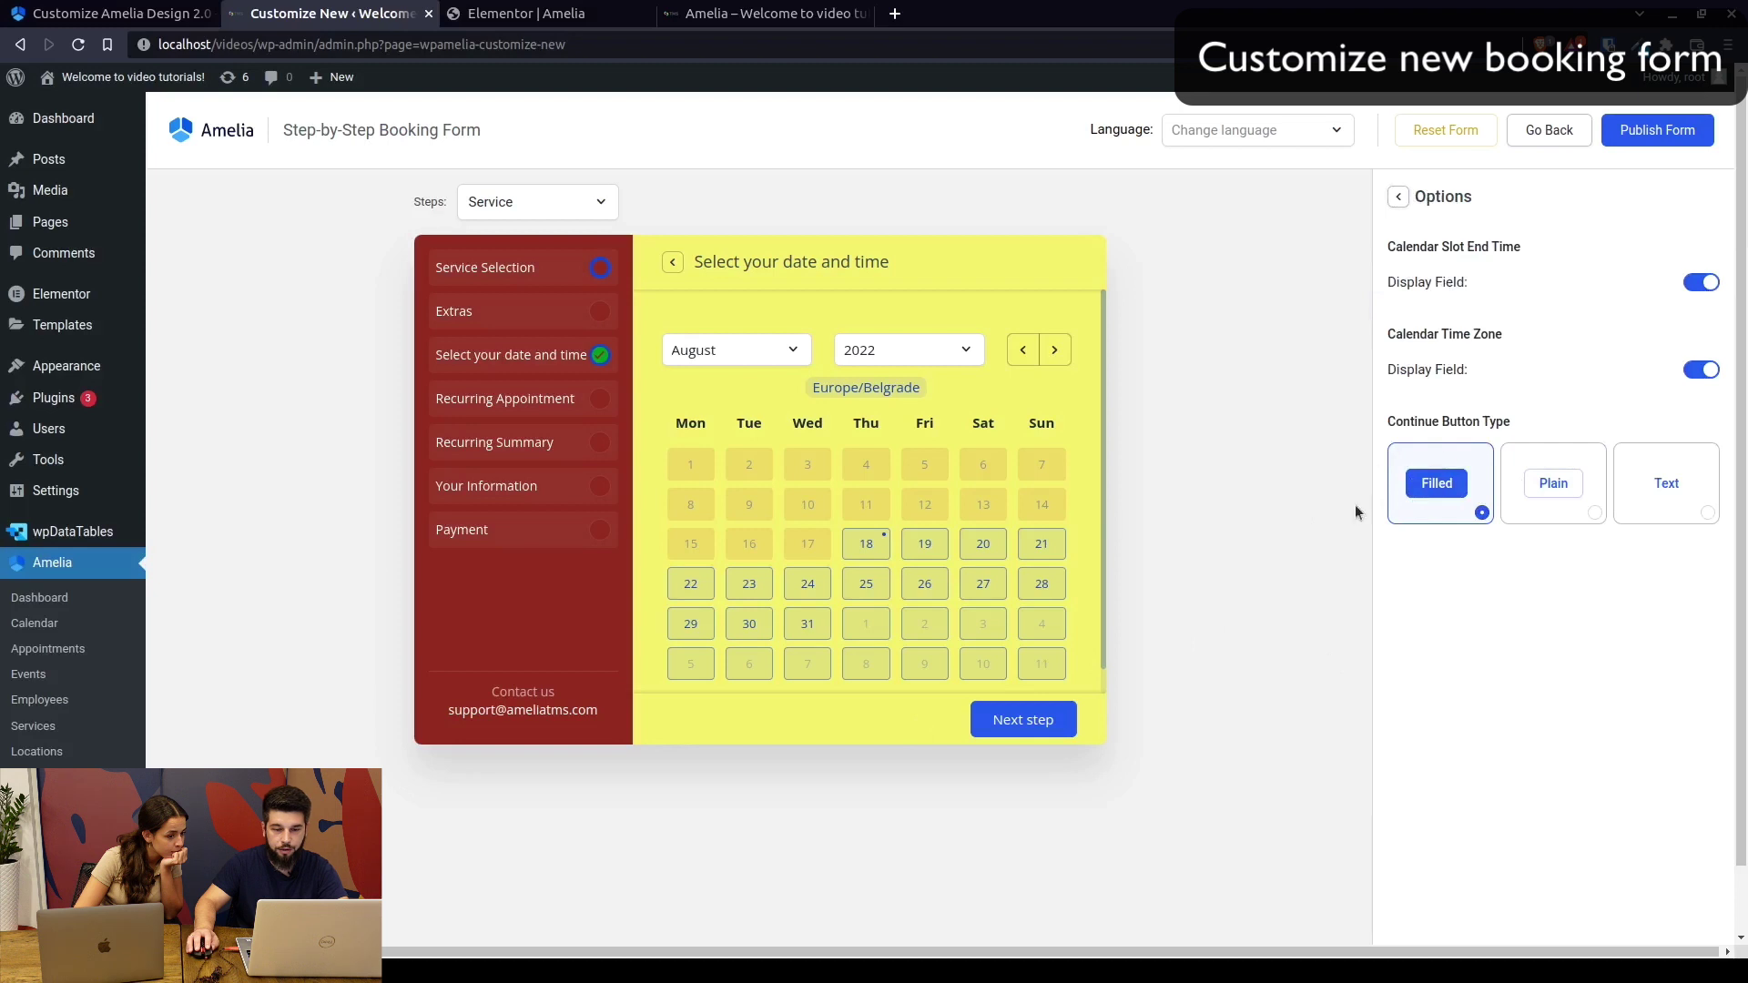
{"action": "left_click", "coordinate": [1551, 483]}
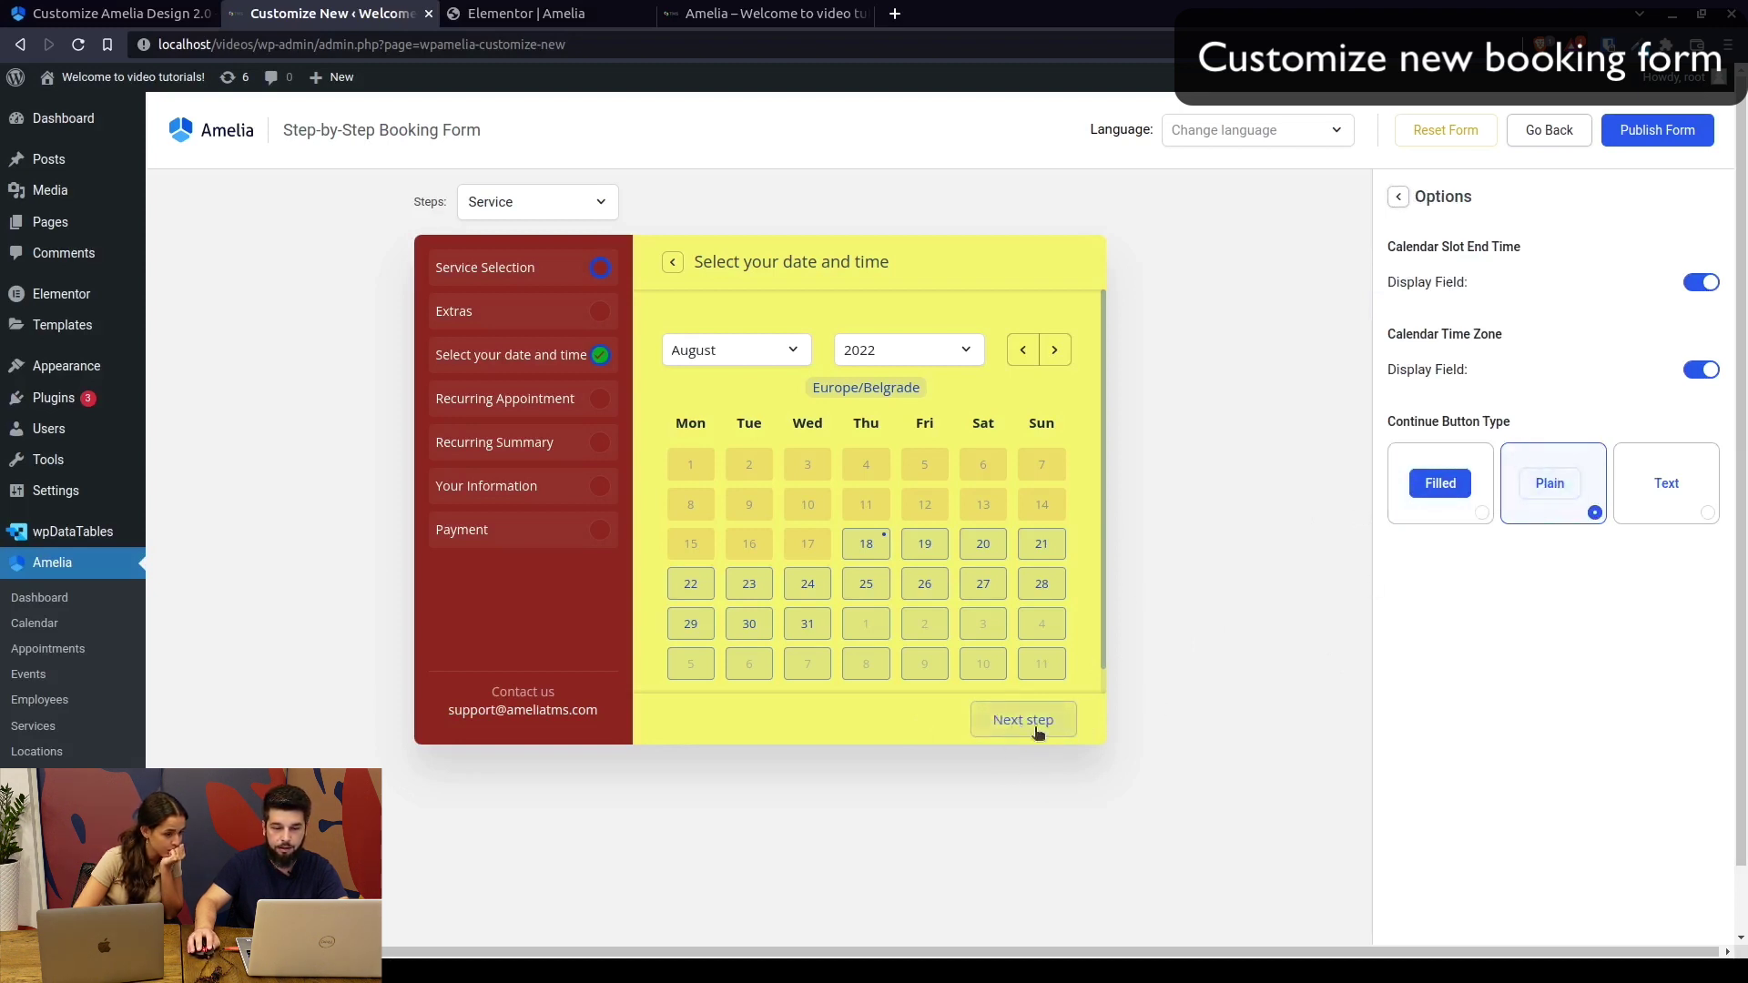
{"action": "left_click", "coordinate": [1710, 499]}
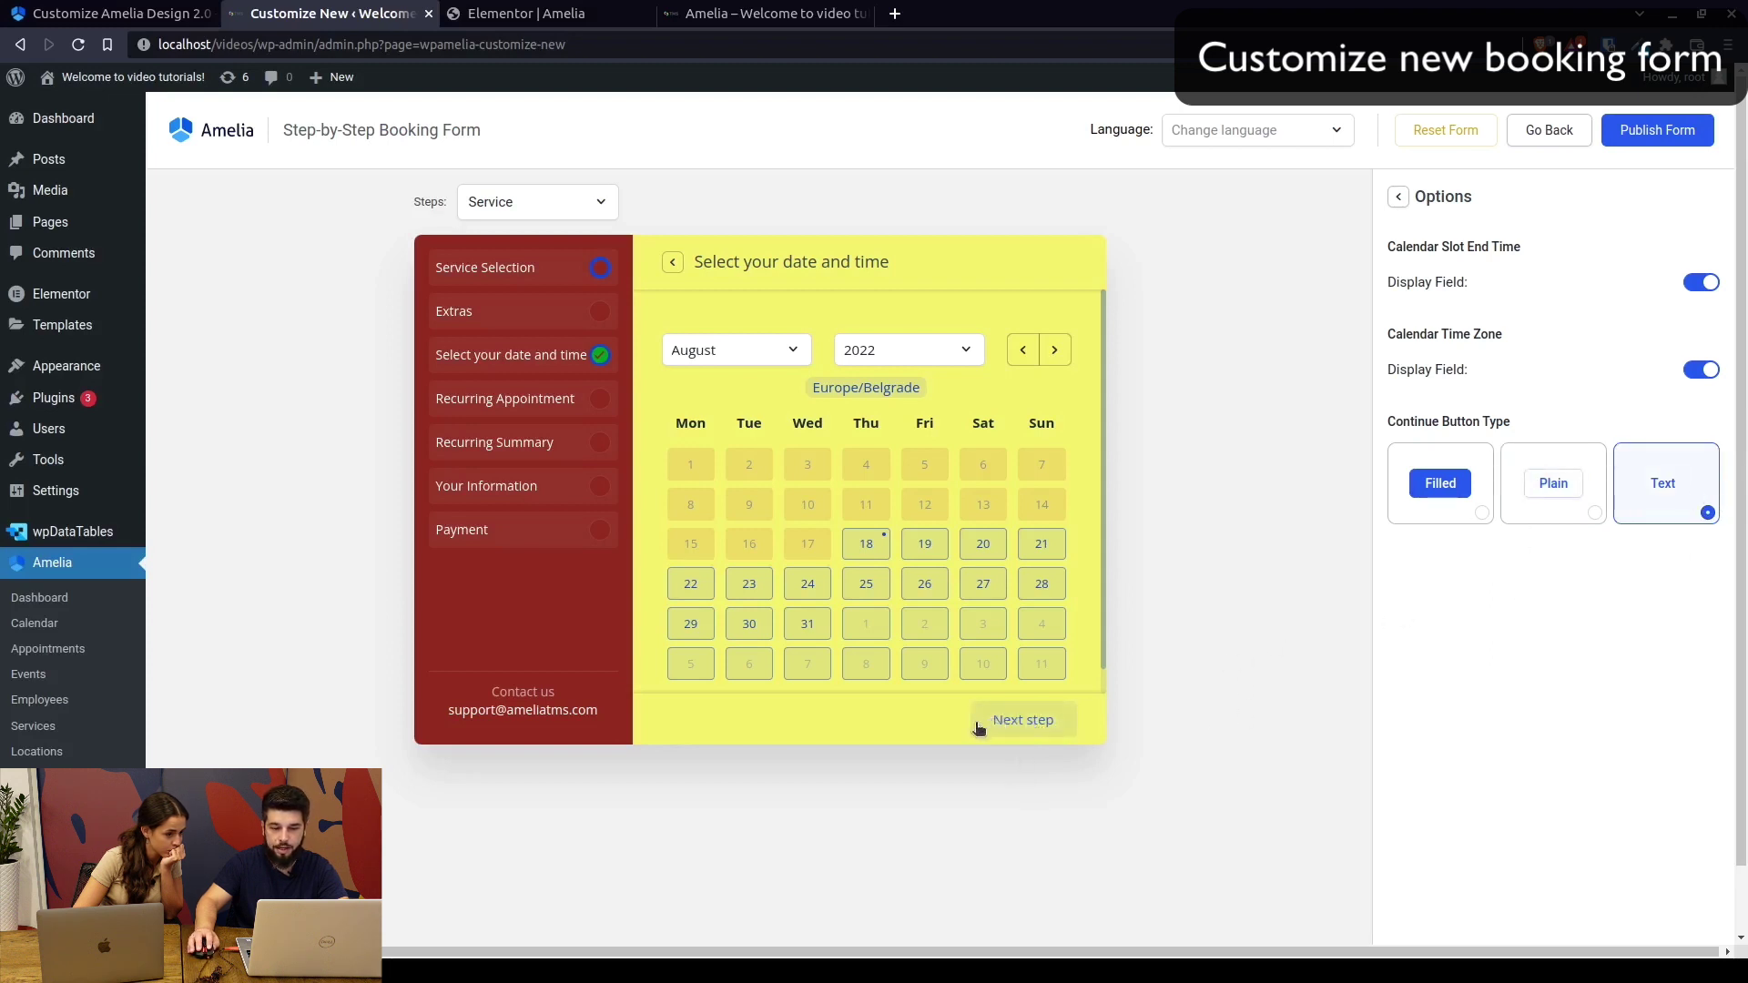
{"action": "left_click", "coordinate": [1432, 514]}
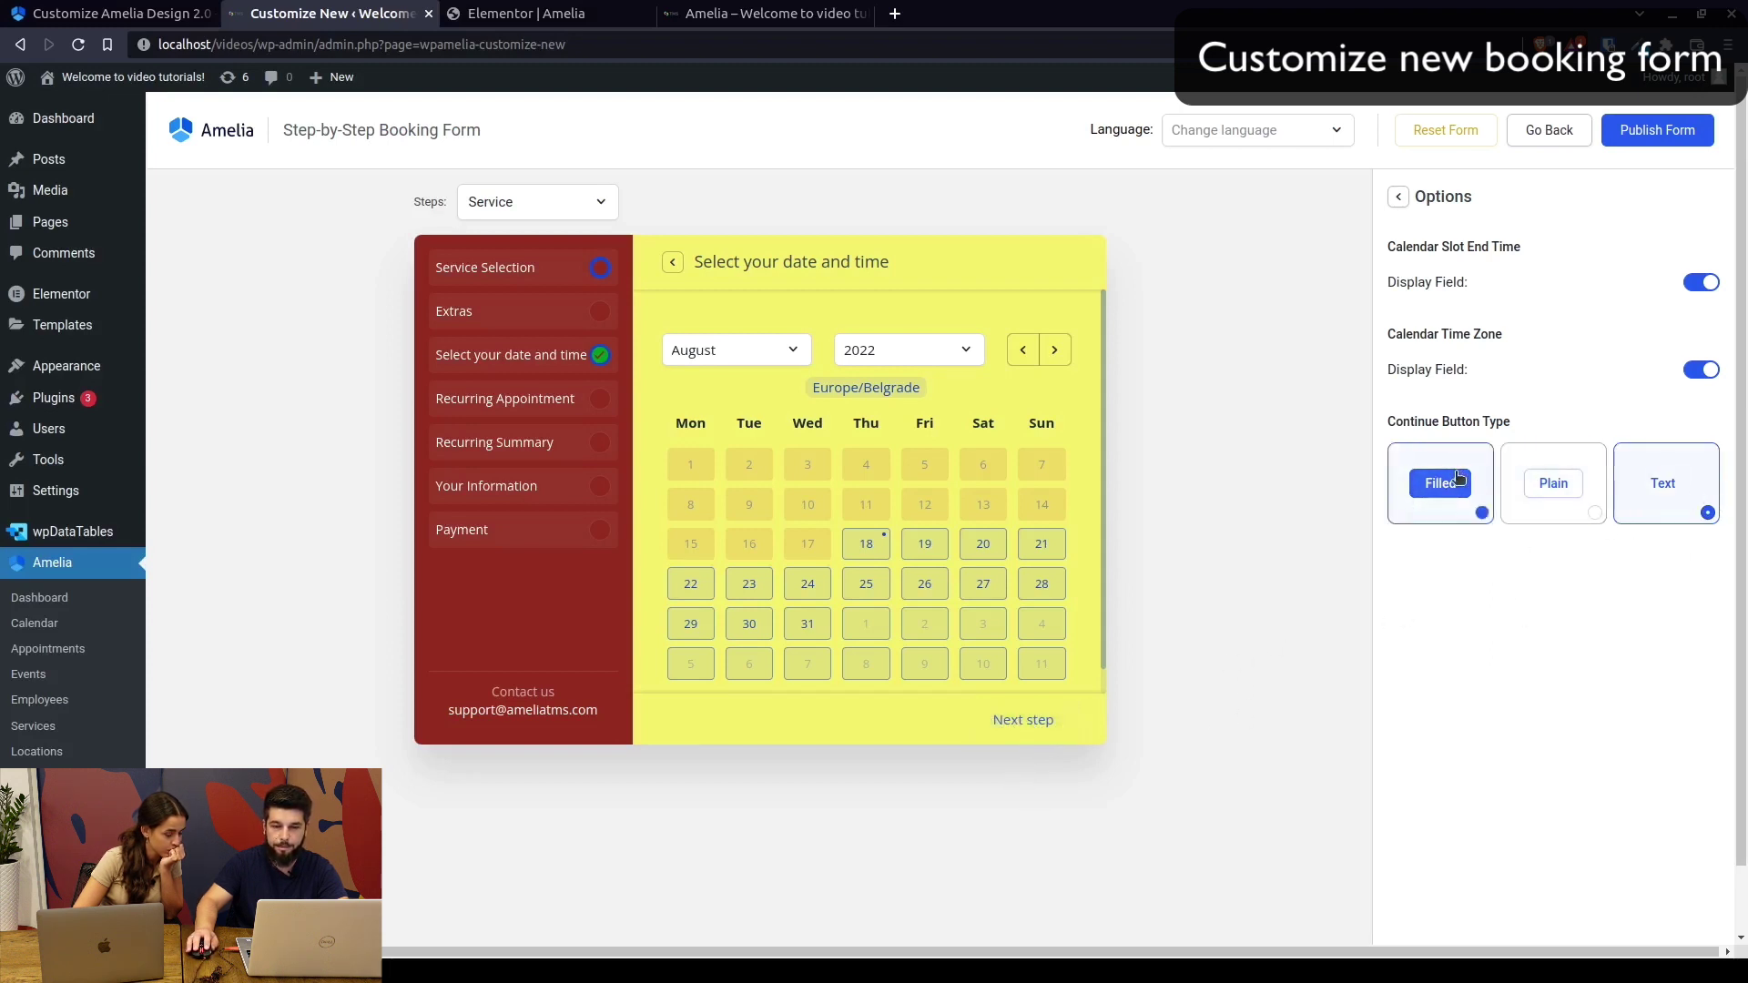
Open the Payment step's settings and preview its summary
{"action": "left_click", "coordinate": [1399, 197]}
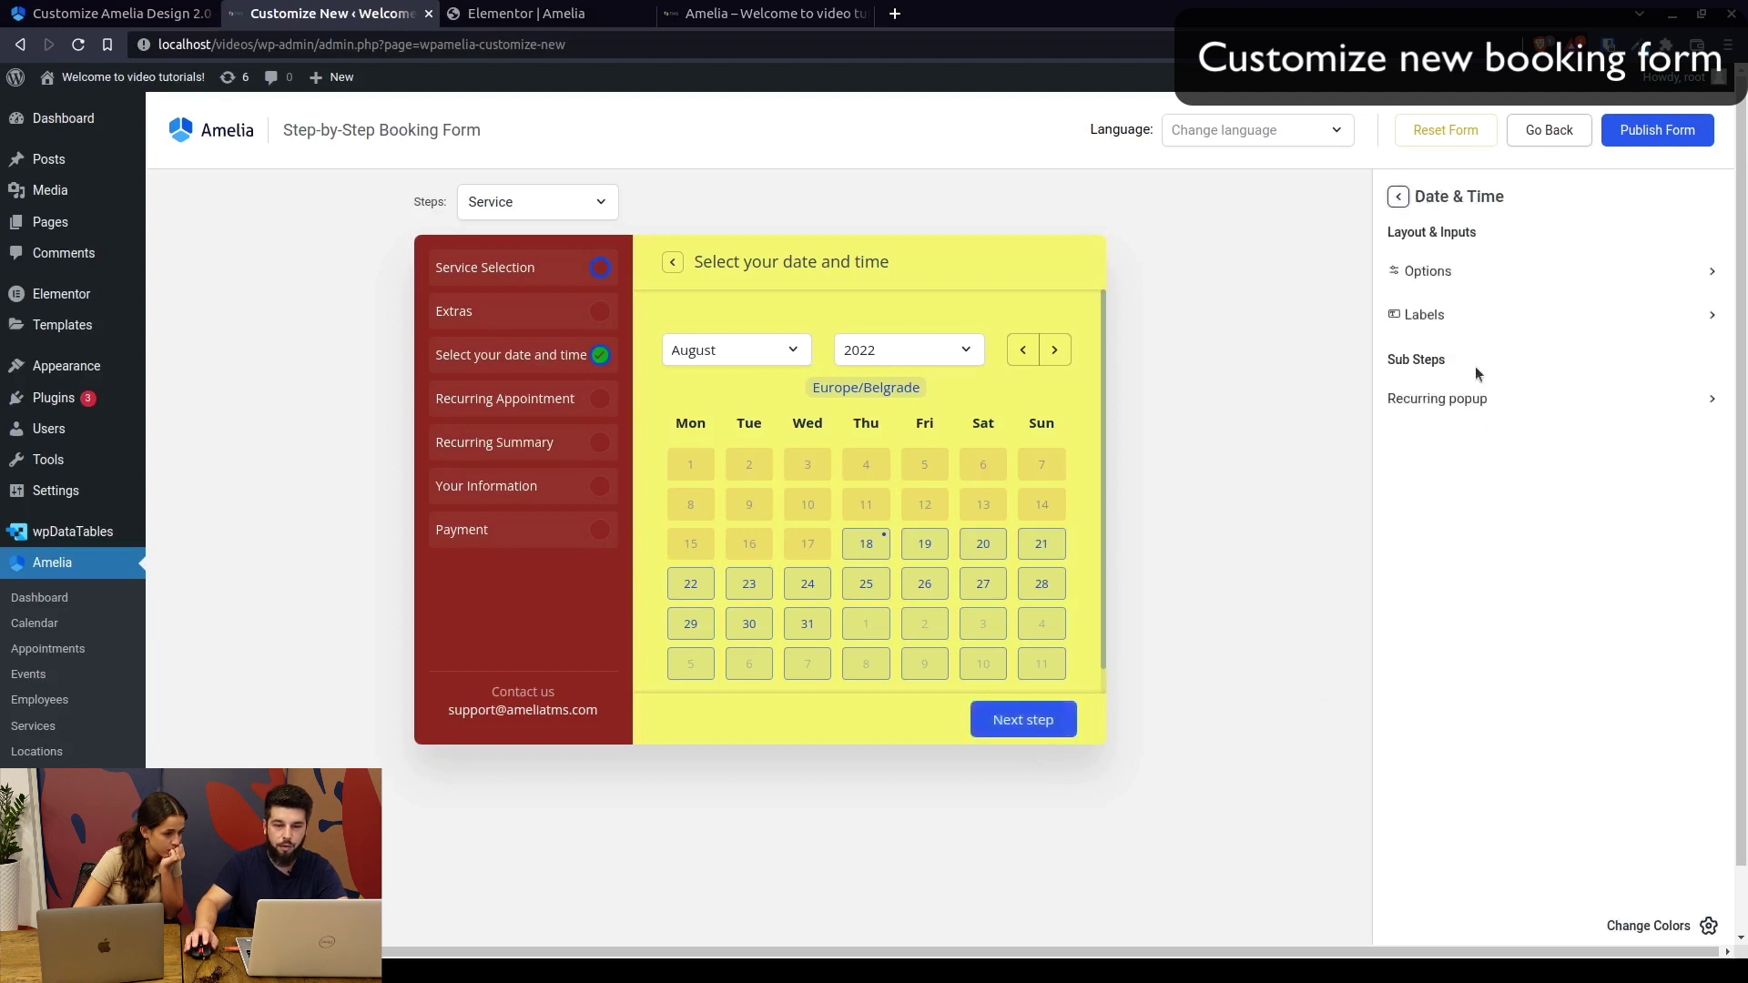
{"action": "left_click", "coordinate": [1399, 196]}
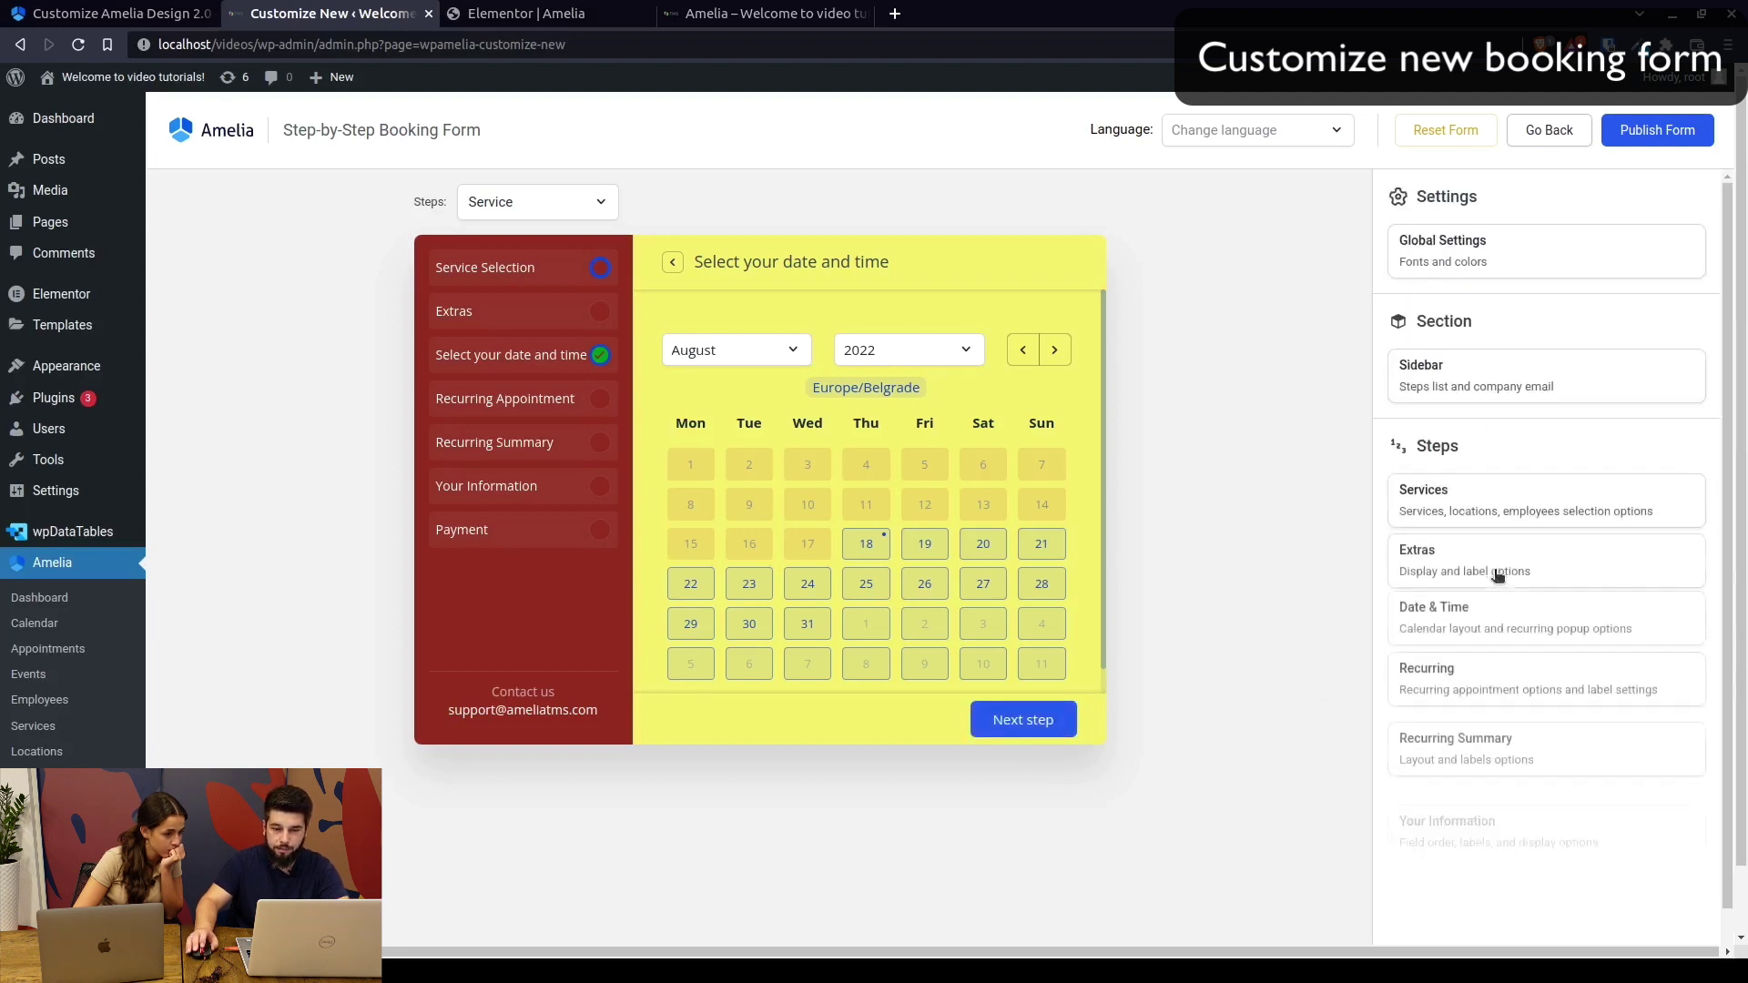
{"action": "scroll", "coordinate": [1490, 792], "scroll_direction": "down", "scroll_amount": 2}
{"action": "scroll", "coordinate": [851, 519], "scroll_direction": "up", "scroll_amount": 1}
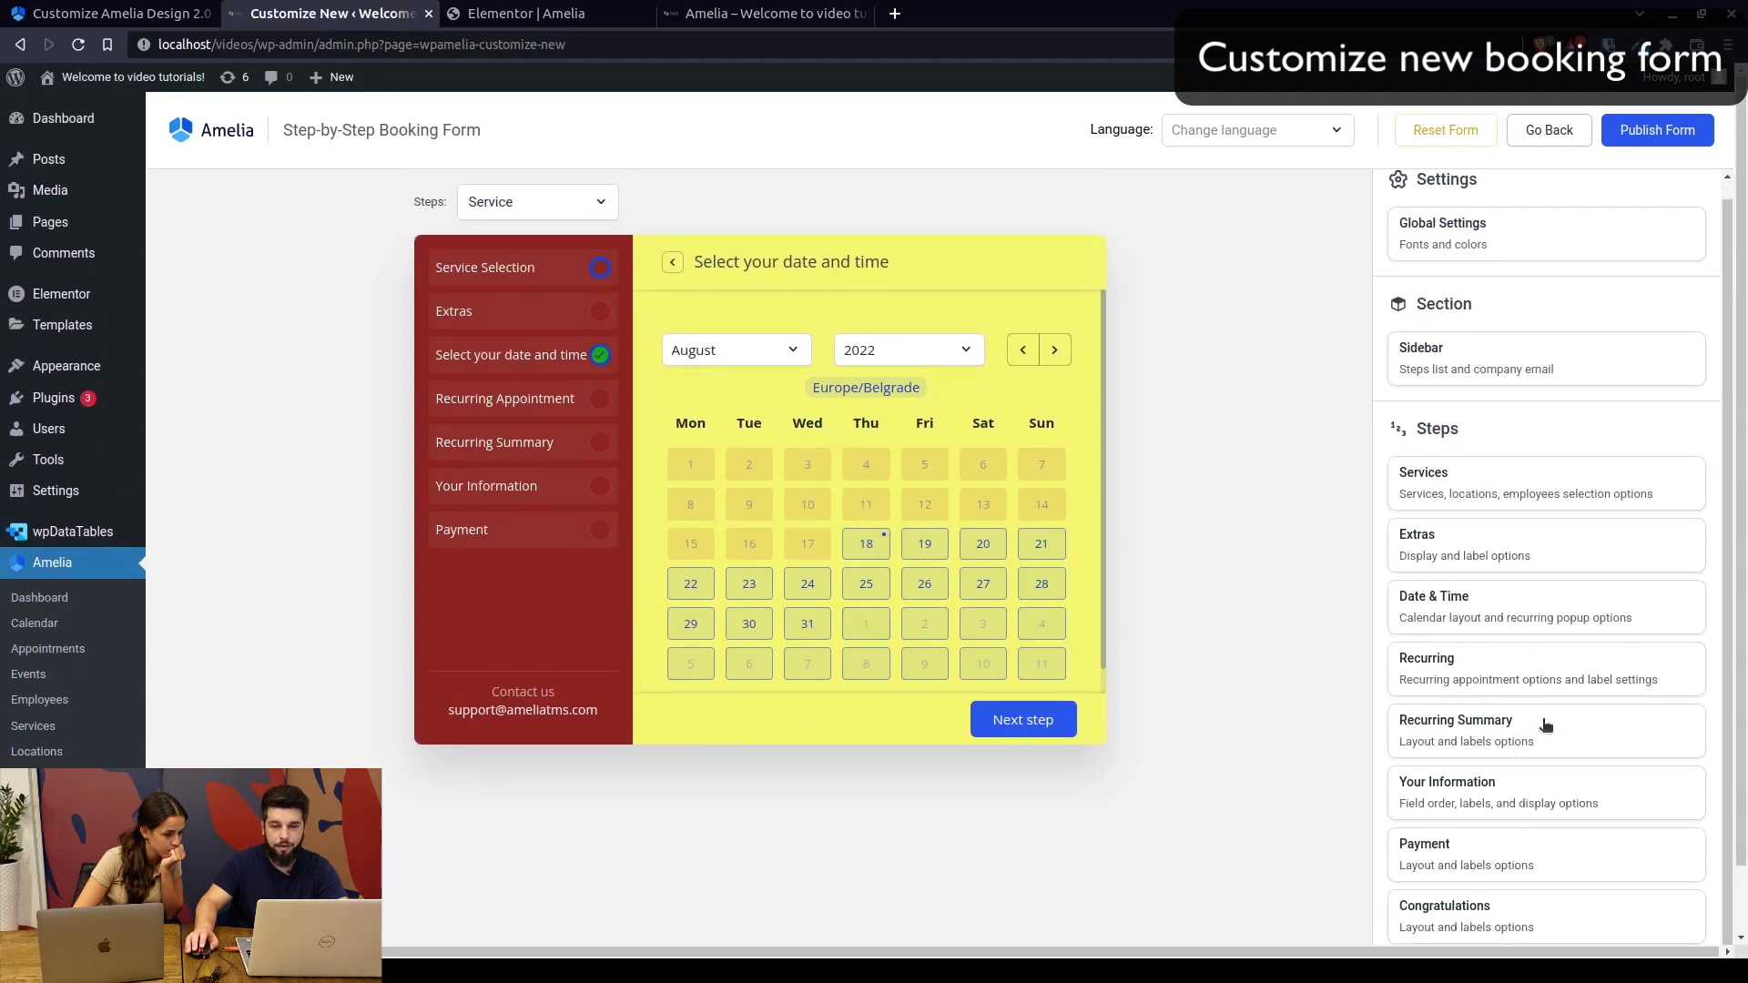
{"action": "scroll", "coordinate": [1545, 725], "scroll_direction": "down", "scroll_amount": 2}
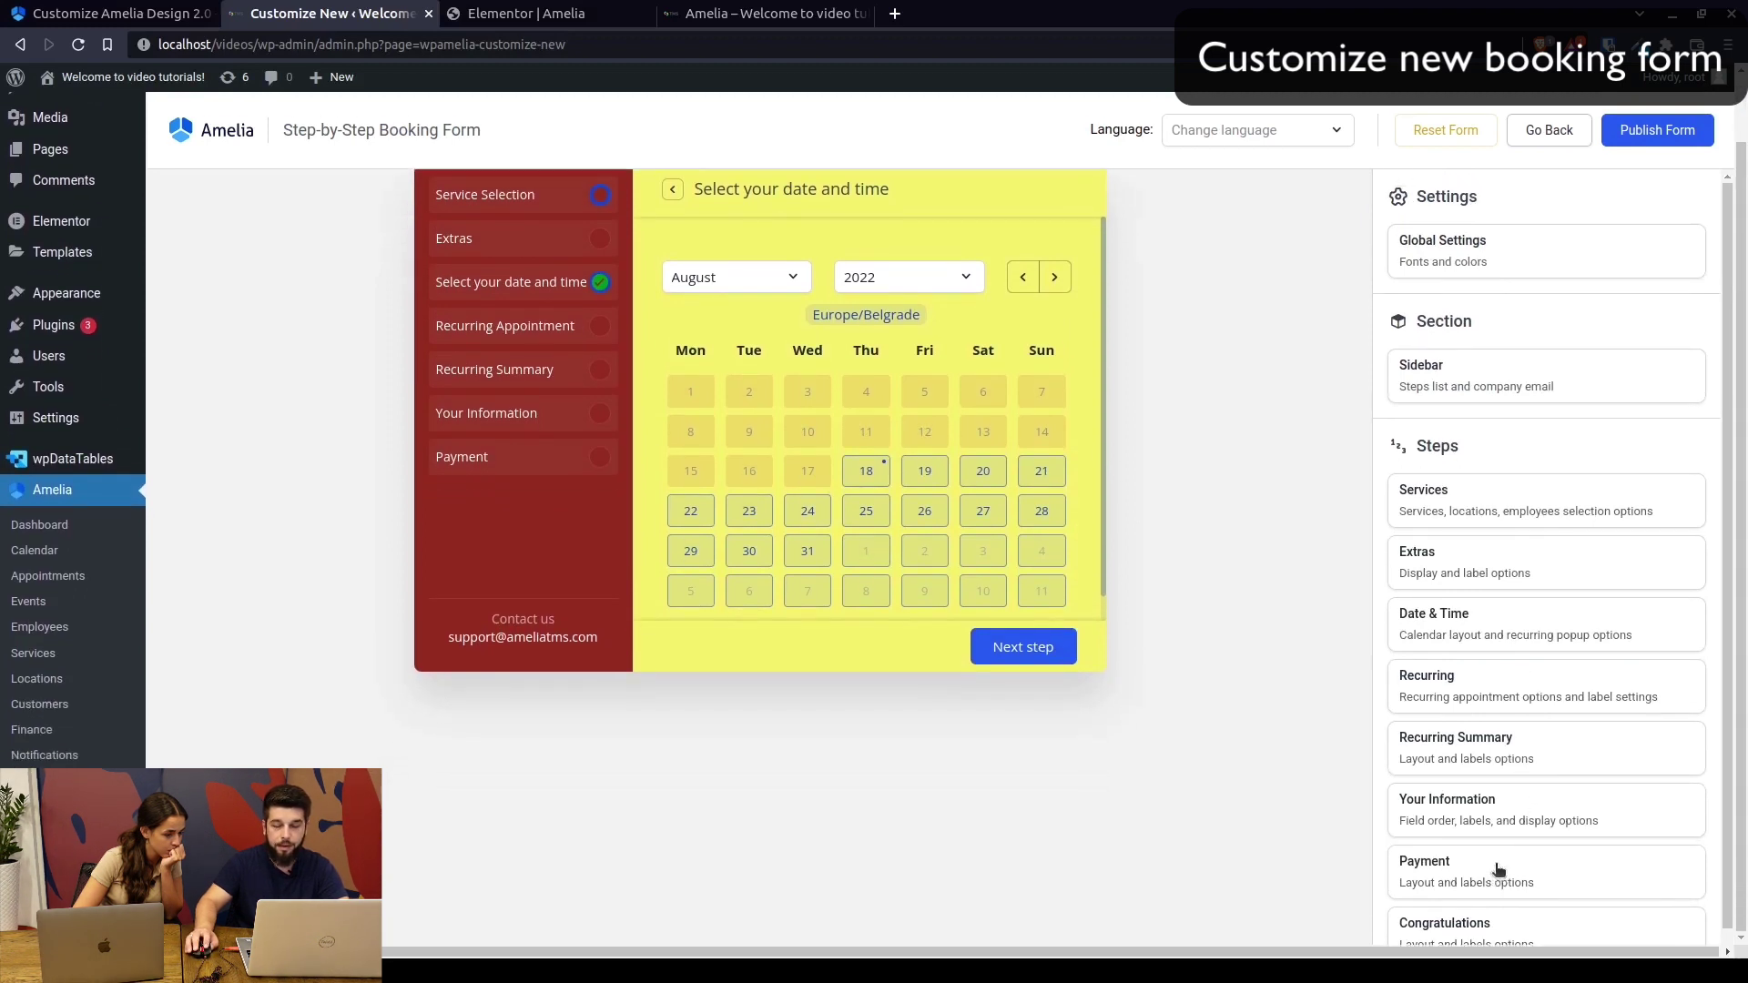
{"action": "left_click", "coordinate": [1487, 876]}
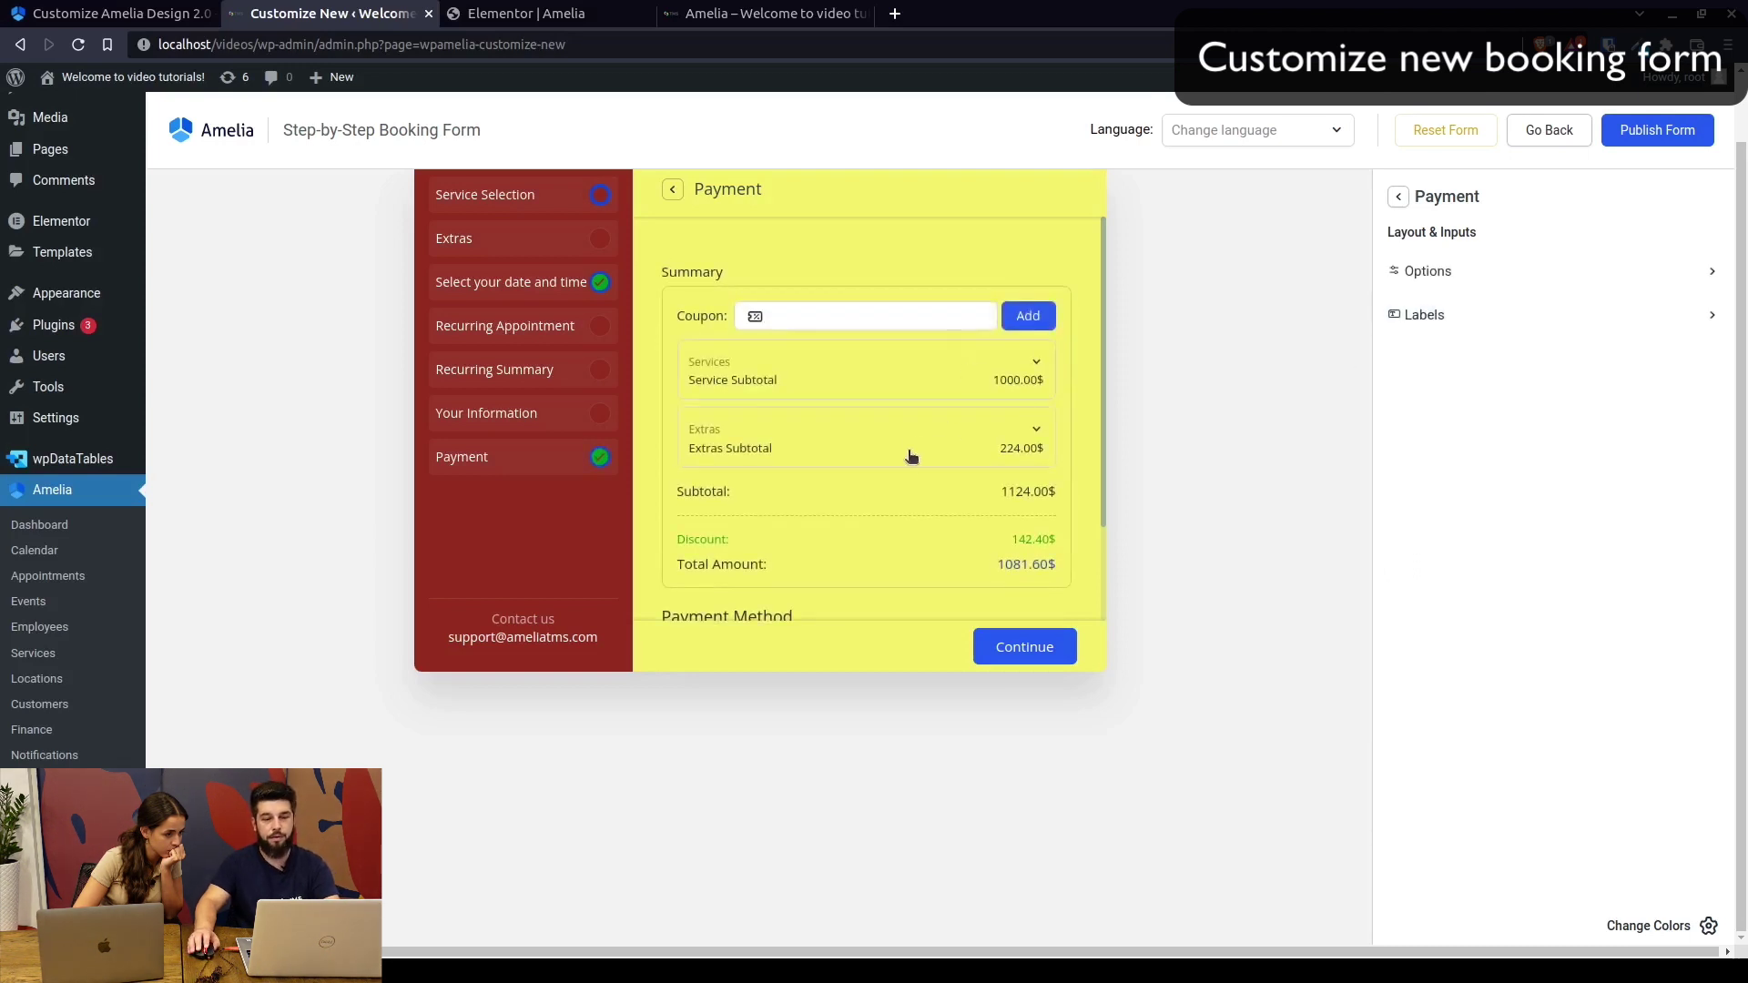
{"action": "scroll", "coordinate": [922, 478], "scroll_direction": "up", "scroll_amount": 2}
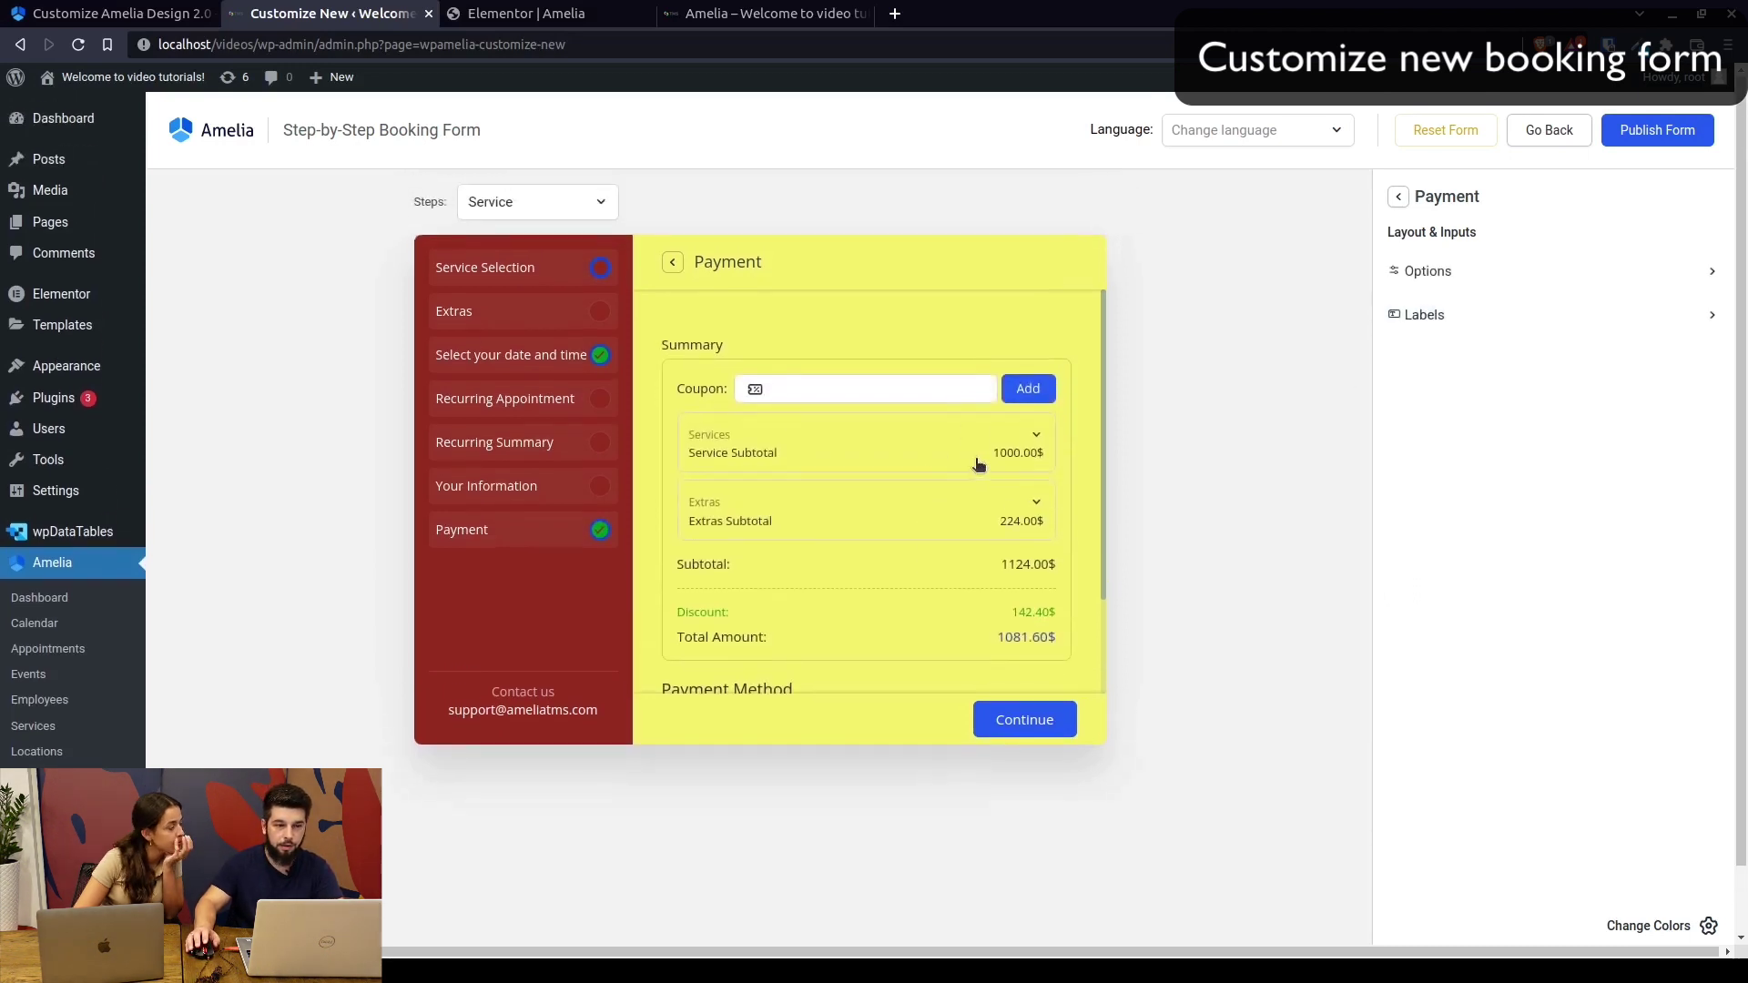
Switch to the wpamelia.com Customize Amelia Design article and scroll to the labels section
{"action": "left_click", "coordinate": [116, 11]}
{"action": "scroll", "coordinate": [1184, 582], "scroll_direction": "up", "scroll_amount": 3}
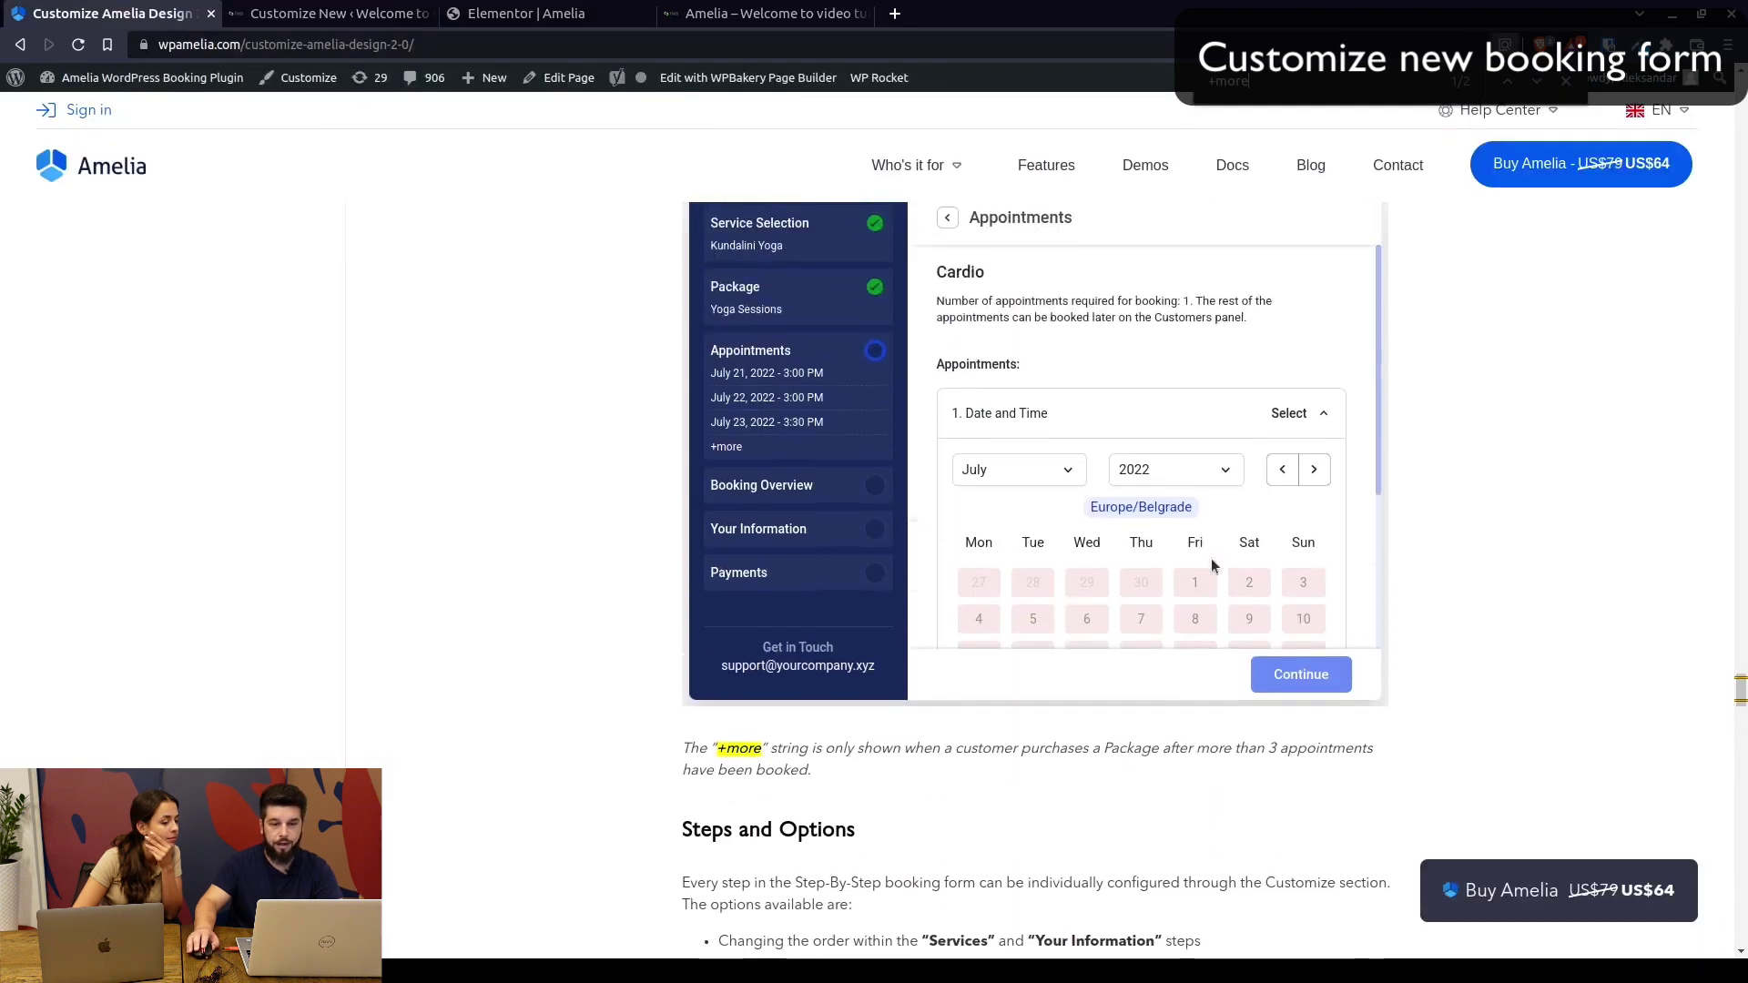
{"action": "scroll", "coordinate": [1207, 548], "scroll_direction": "up", "scroll_amount": 1}
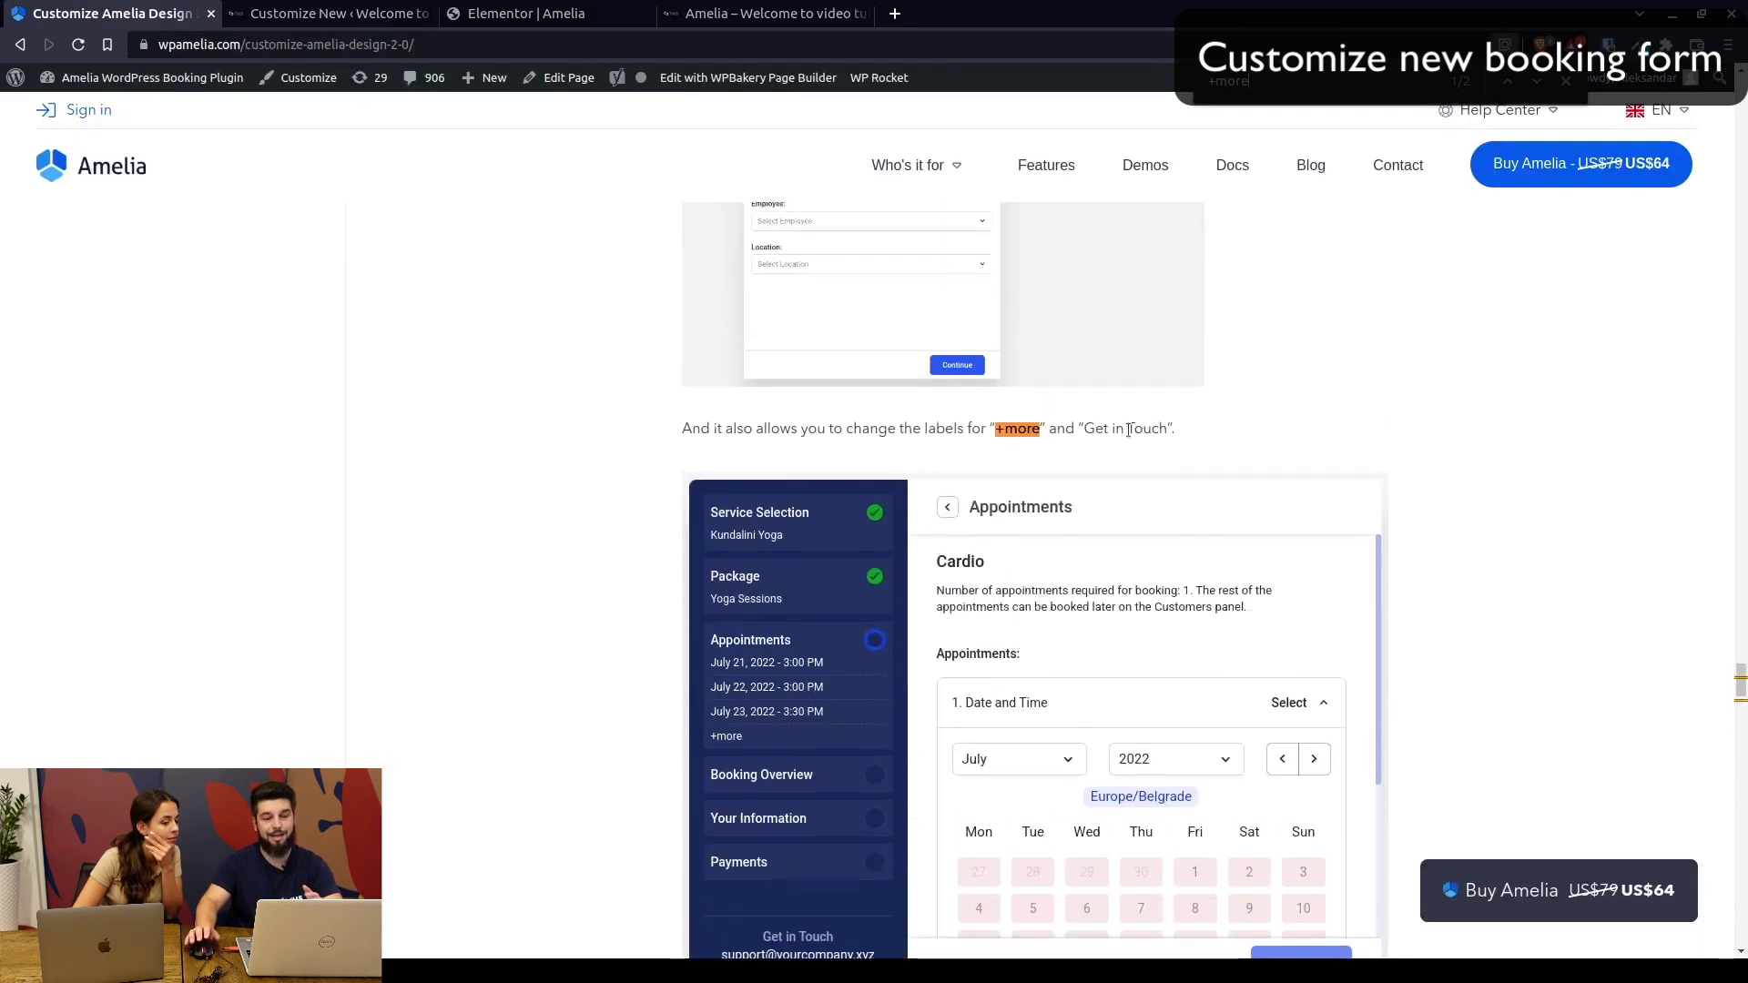
{"action": "scroll", "coordinate": [1127, 428], "scroll_direction": "down", "scroll_amount": 1}
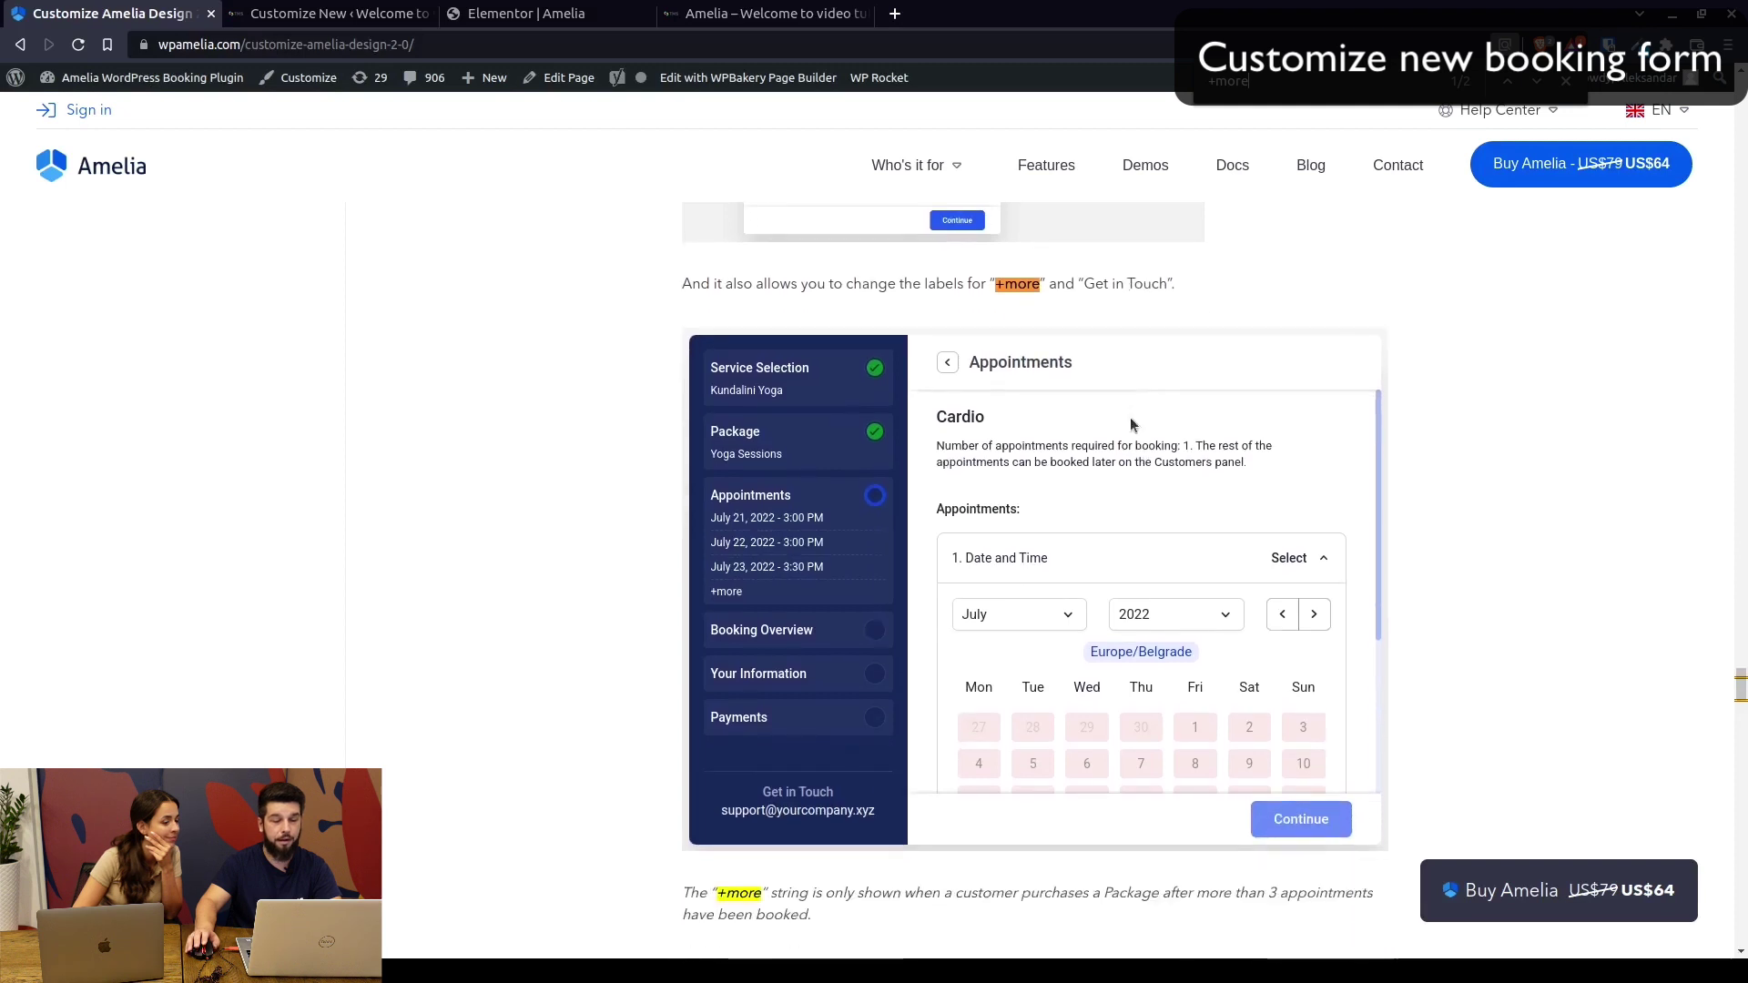